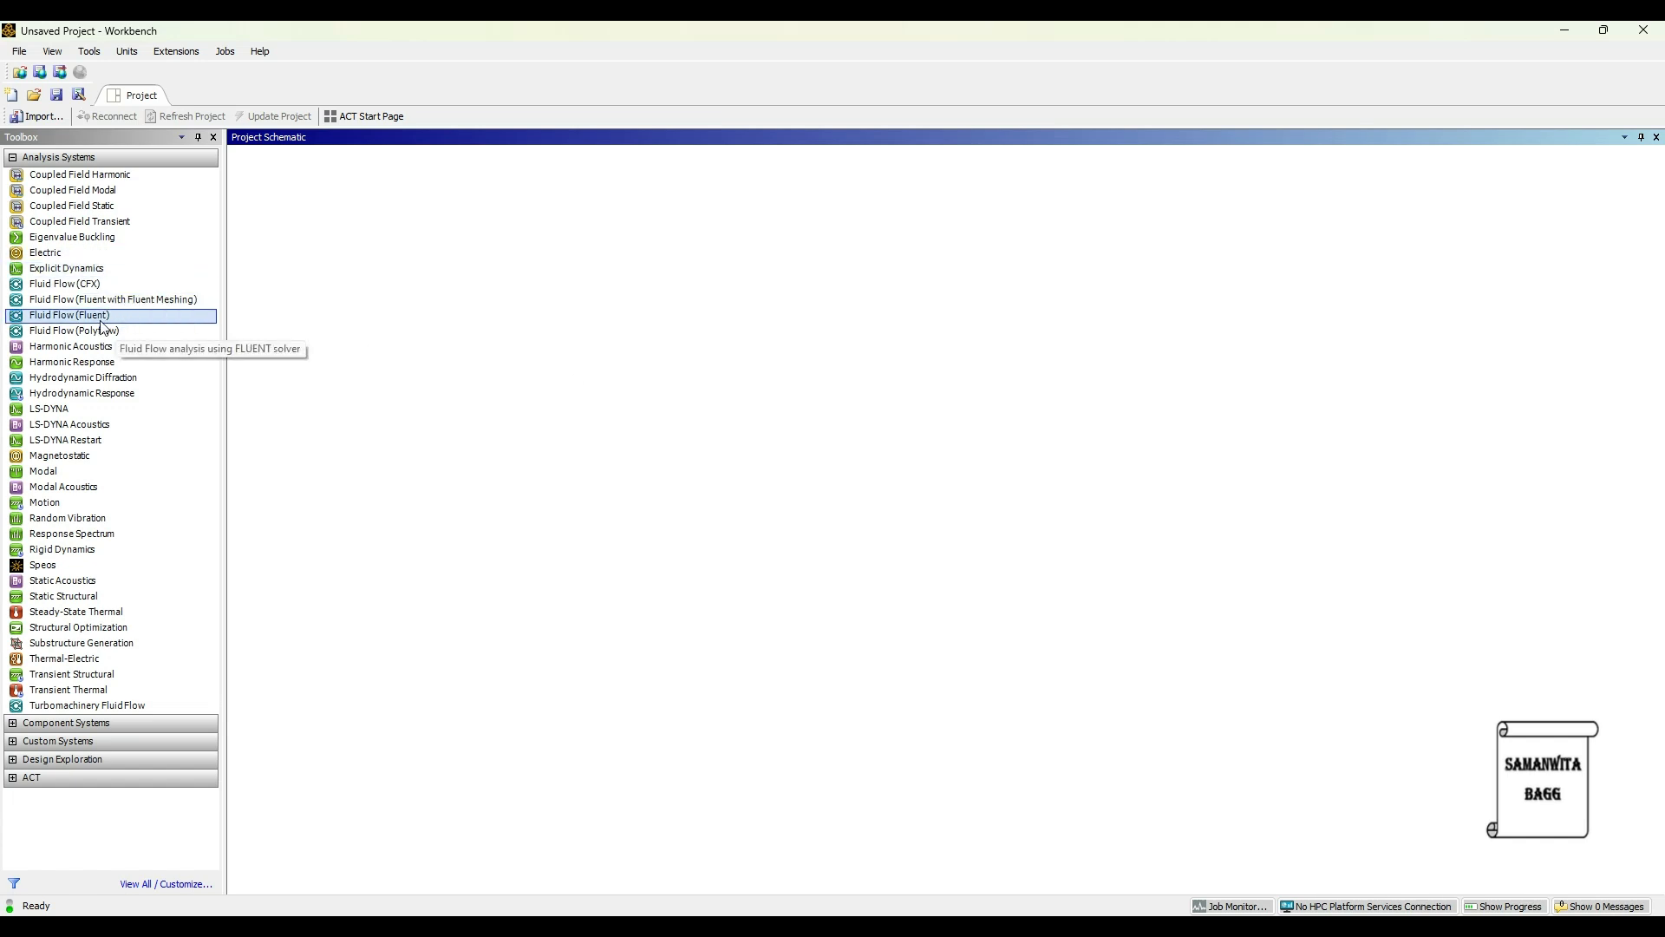
Add a Fluid Flow (Fluent) system and start a new DesignModeler geometry for it.
{"action": "left_click_drag", "start_coordinate": [68, 315], "coordinate": [498, 401]}
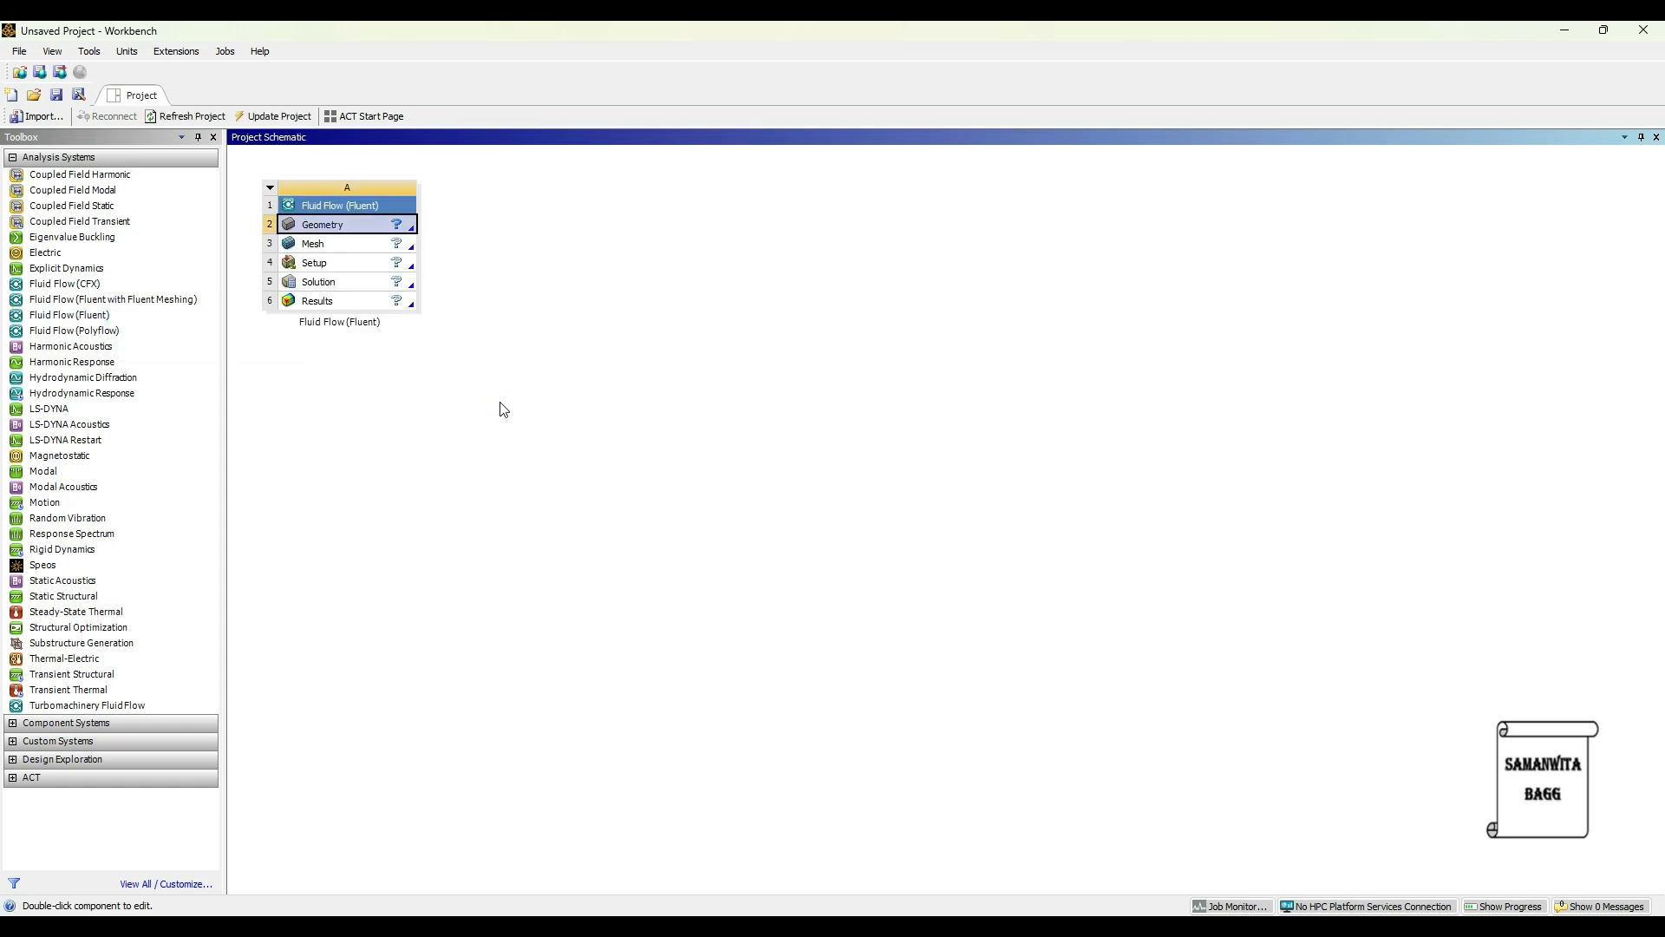
{"action": "right_click", "coordinate": [364, 232]}
{"action": "left_click", "coordinate": [497, 277]}
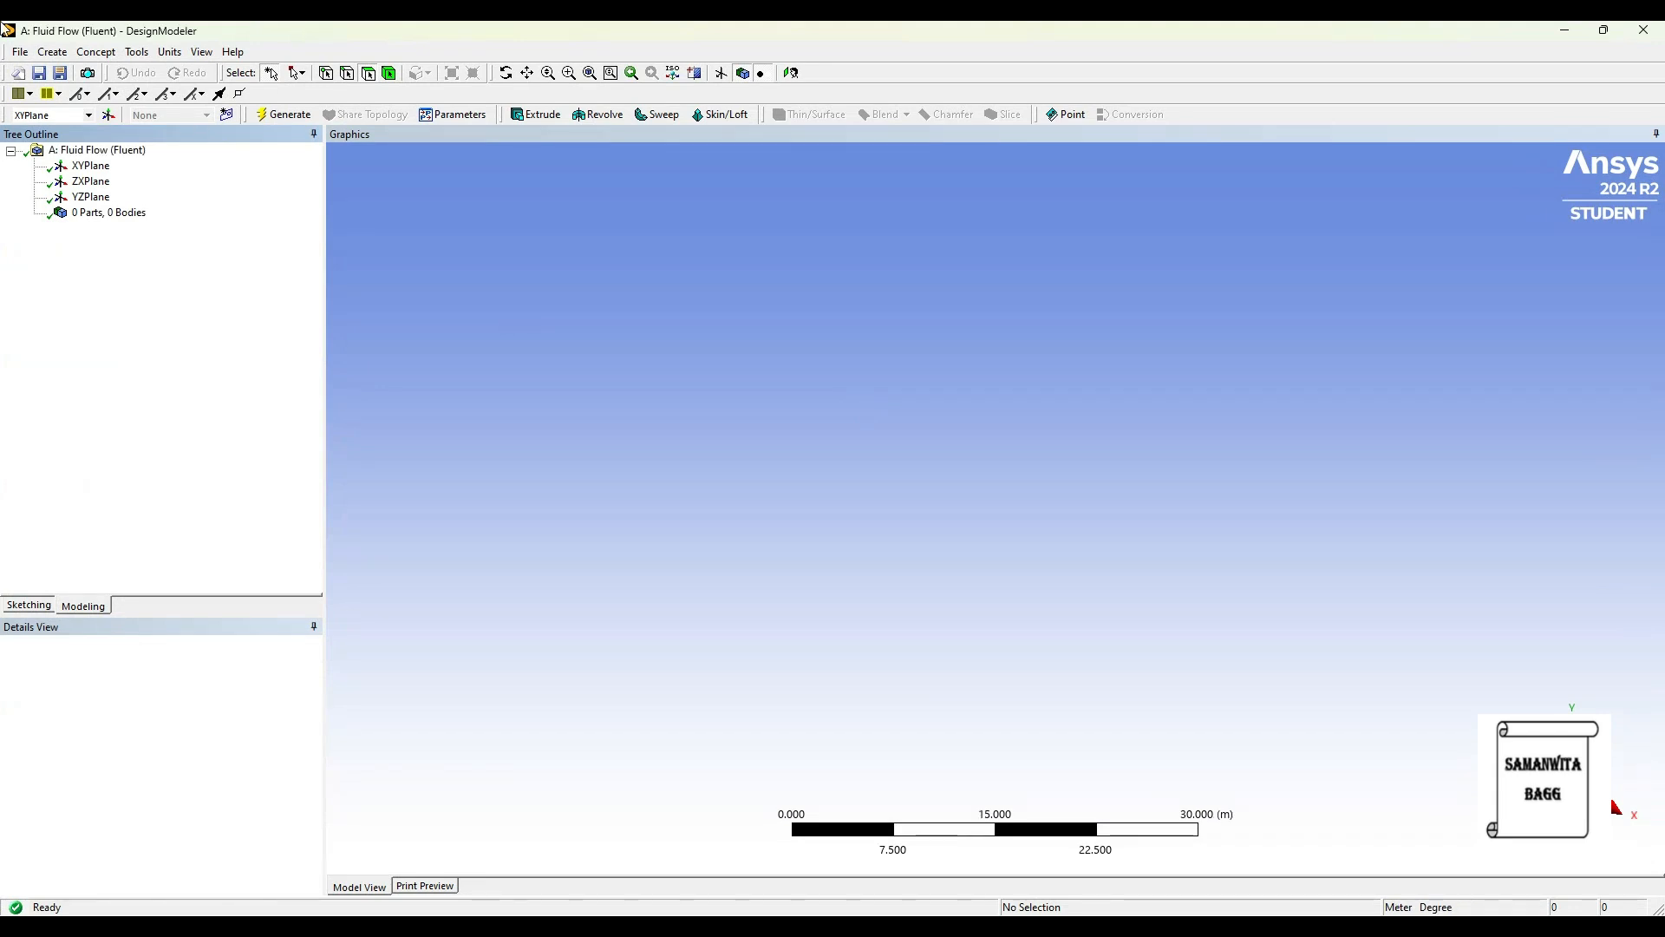
Set model units to millimetres and begin a sketch on the XY plane viewed face-on.
{"action": "left_click", "coordinate": [169, 52]}
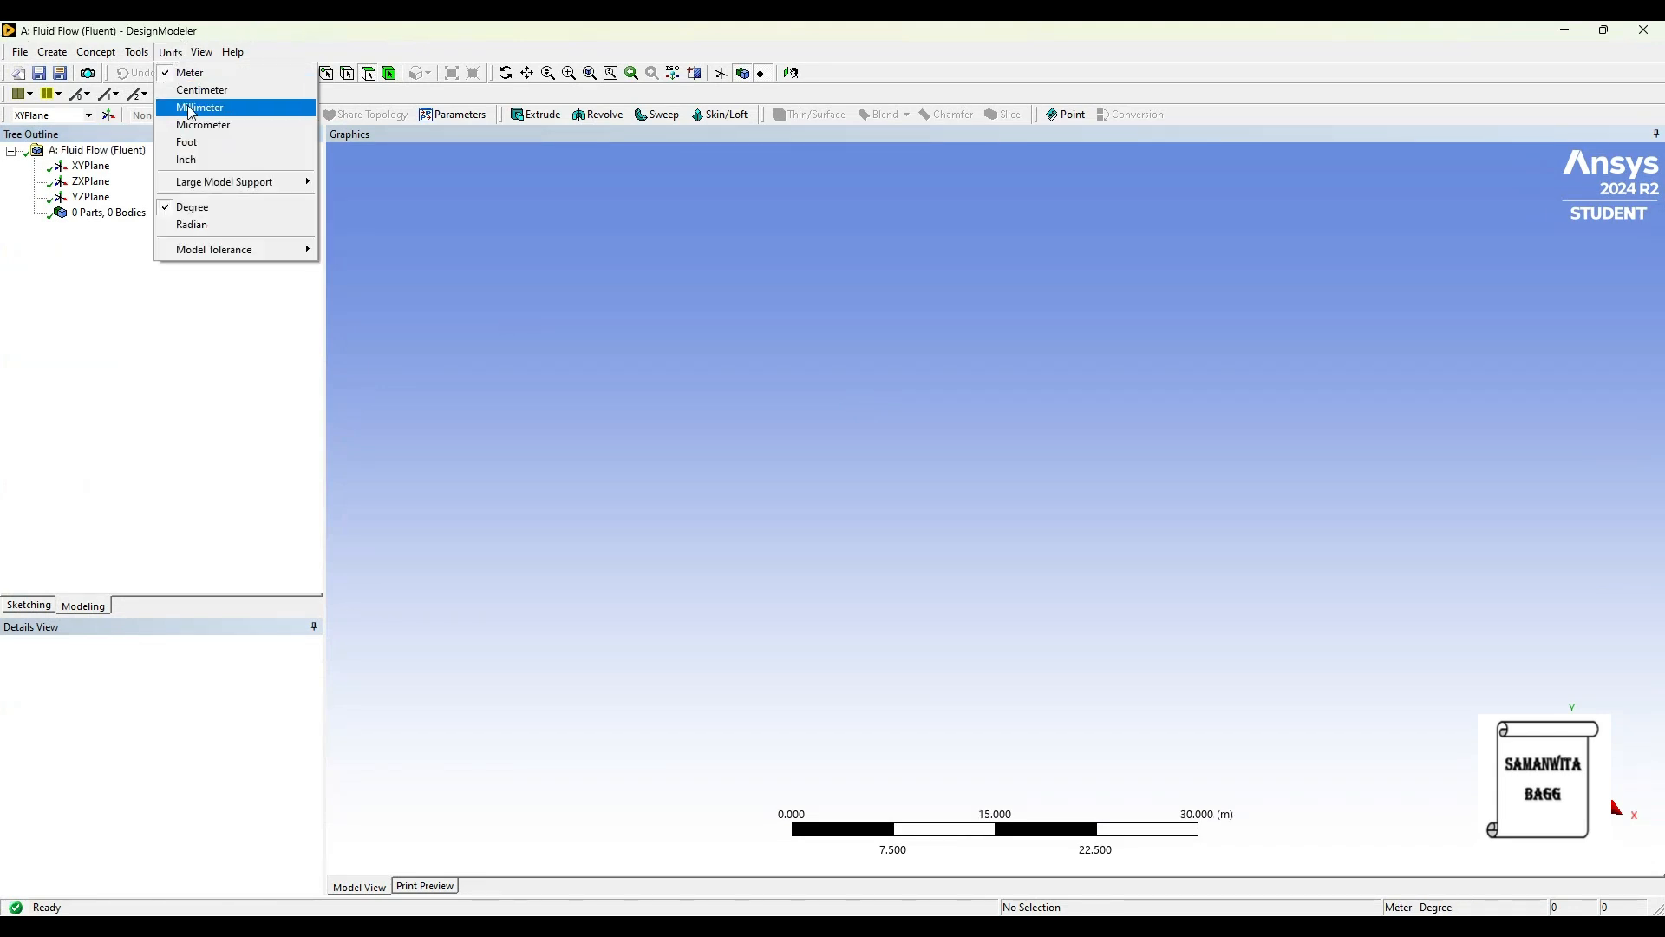
{"action": "left_click", "coordinate": [190, 104]}
{"action": "left_click", "coordinate": [90, 165]}
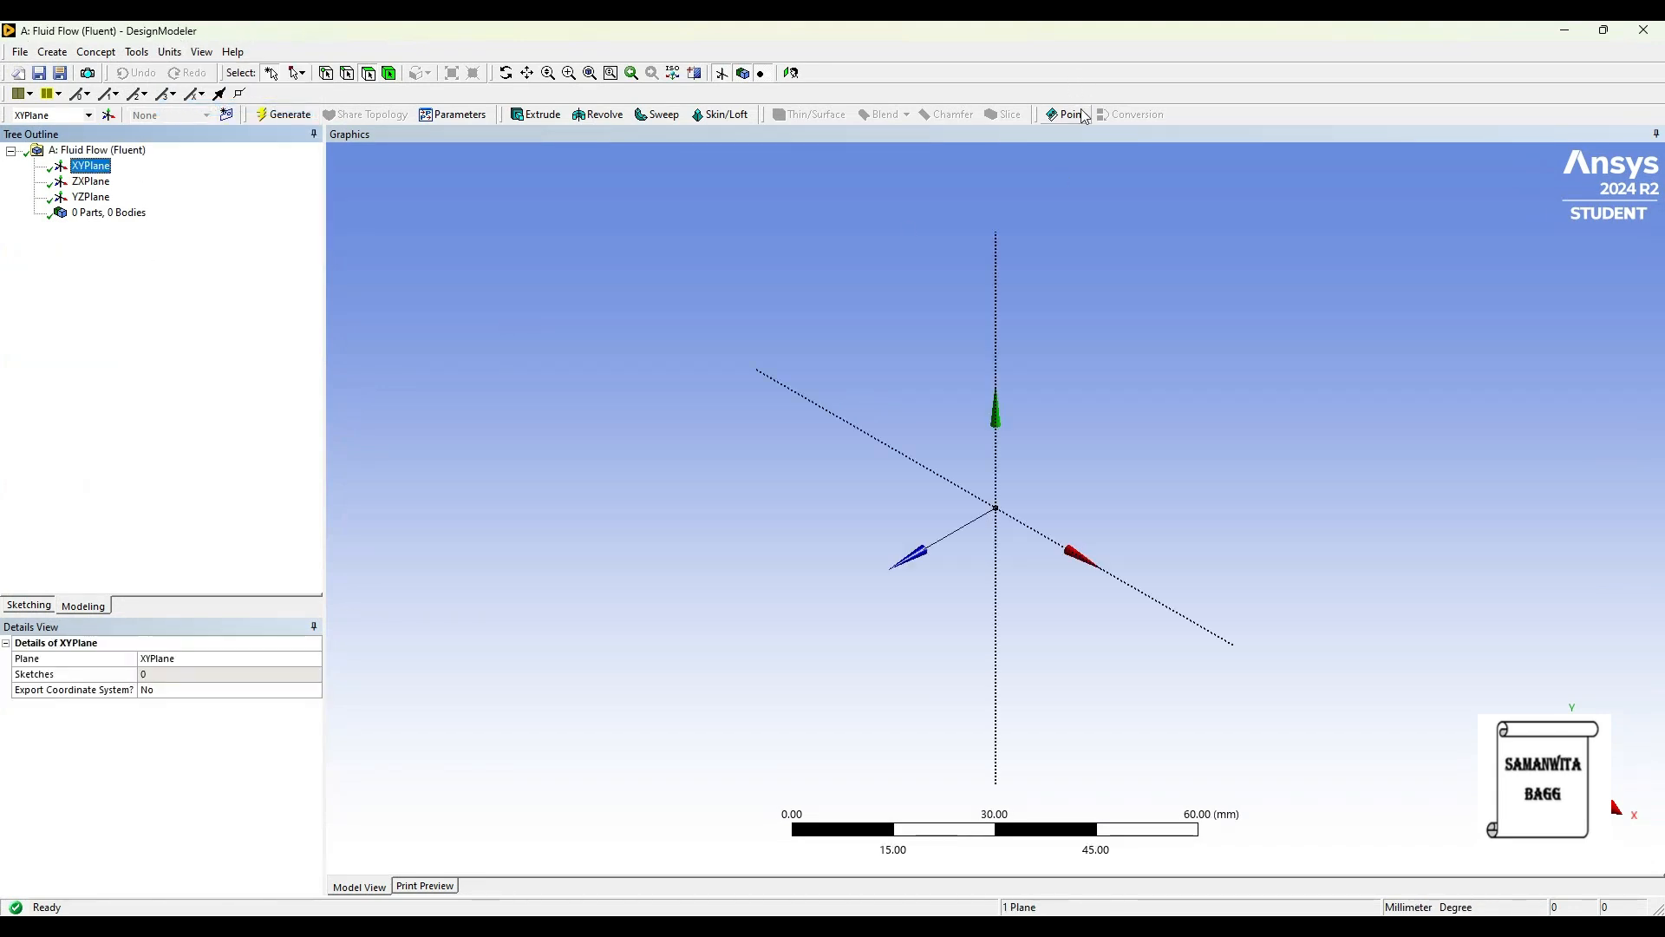
{"action": "left_click", "coordinate": [790, 74]}
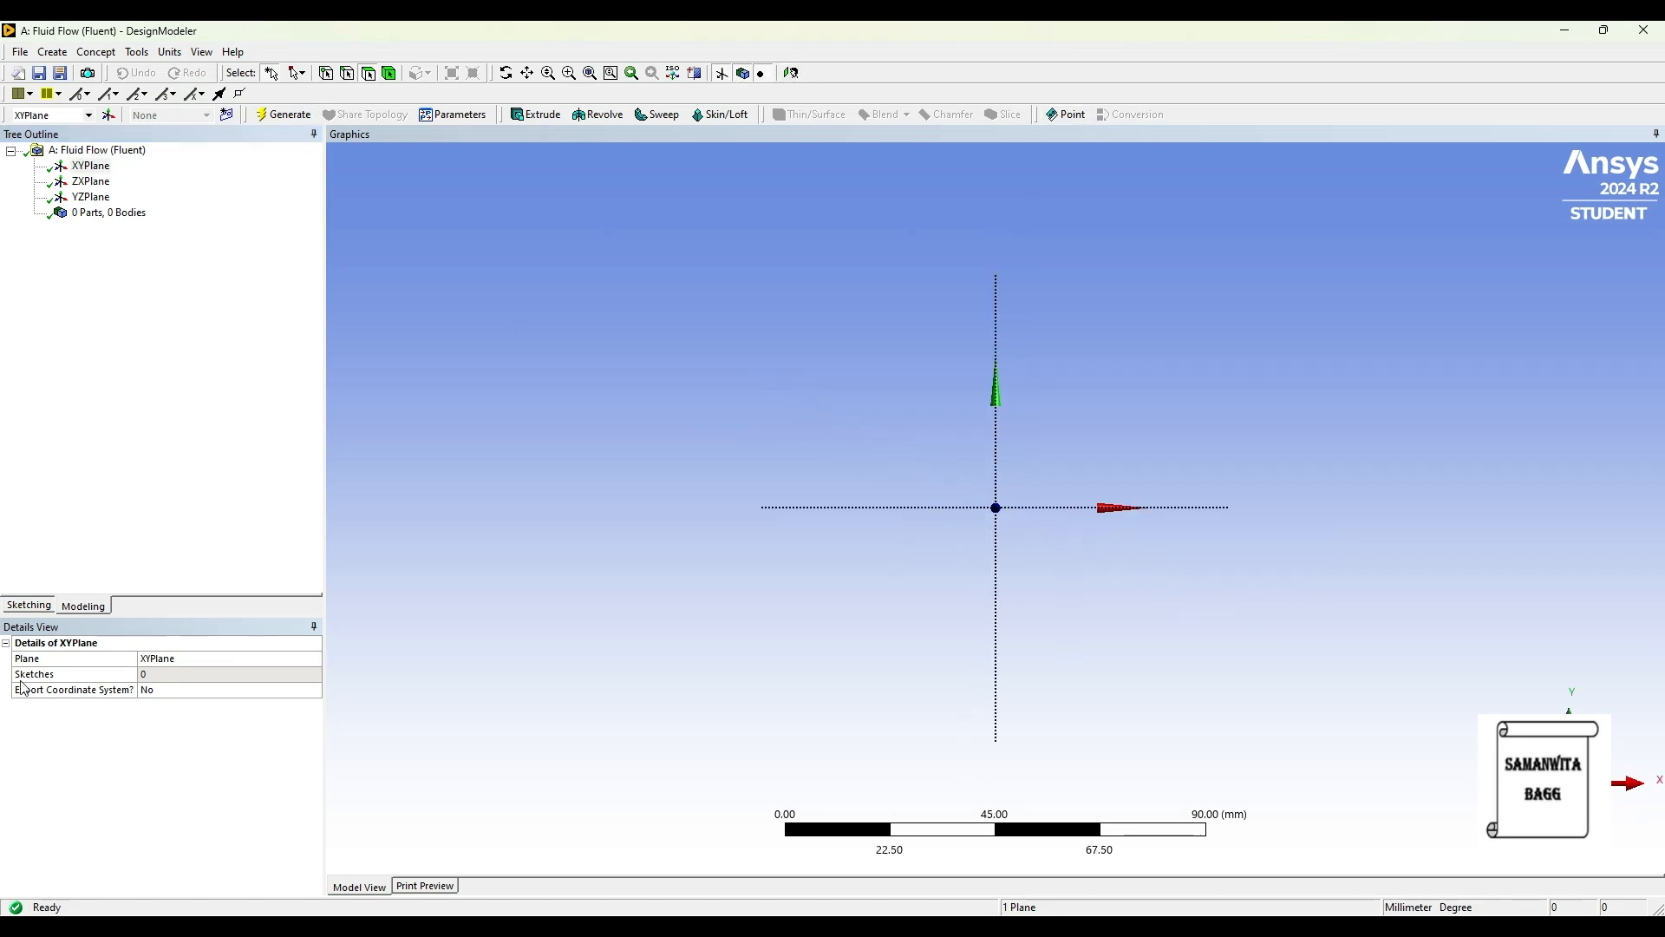
{"action": "left_click", "coordinate": [27, 605]}
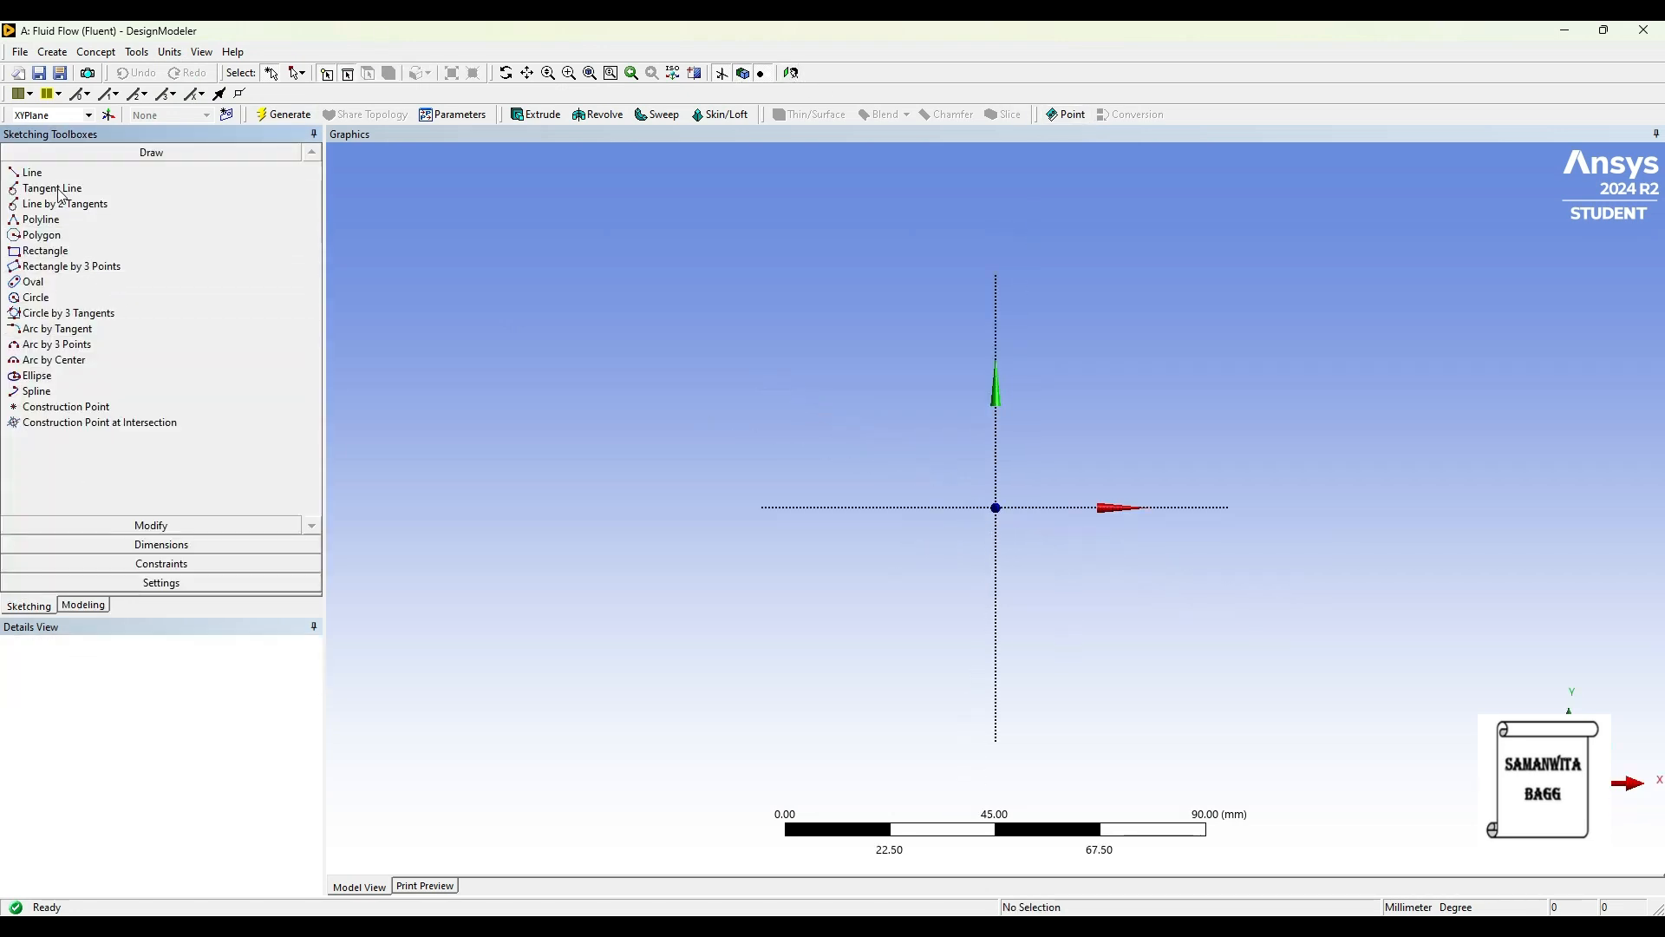
Draw the six-line nozzle half-profile: inlet, axis, converging wall, throat, diverging wall and outlet.
{"action": "left_click", "coordinate": [32, 172]}
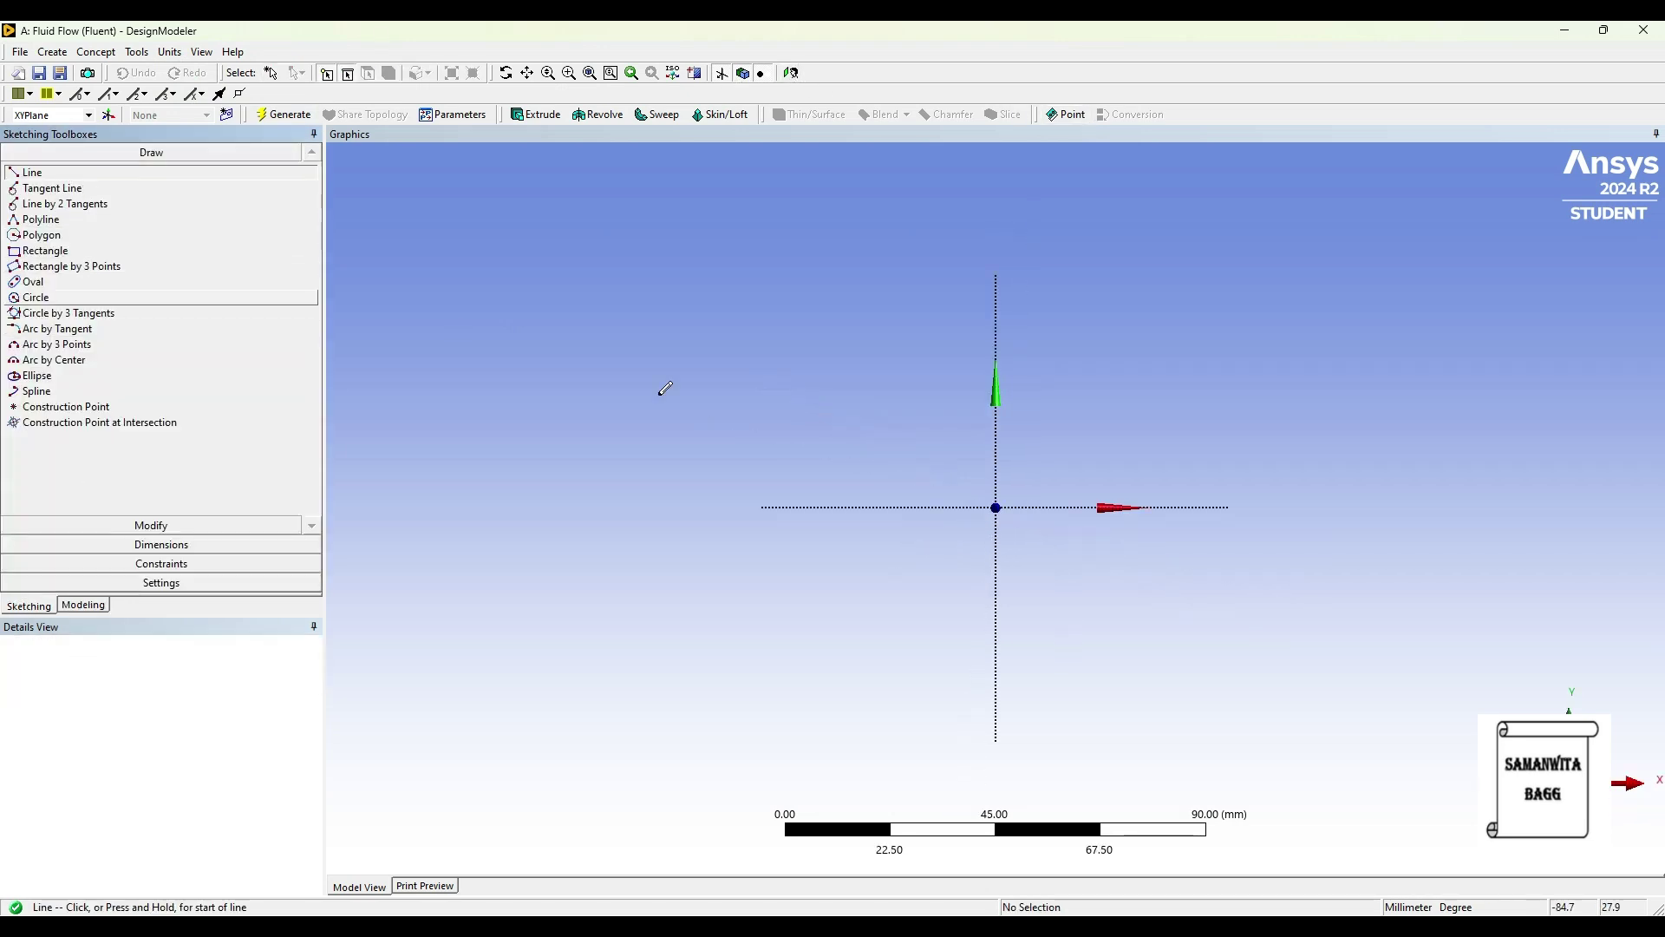
{"action": "left_click", "coordinate": [780, 506]}
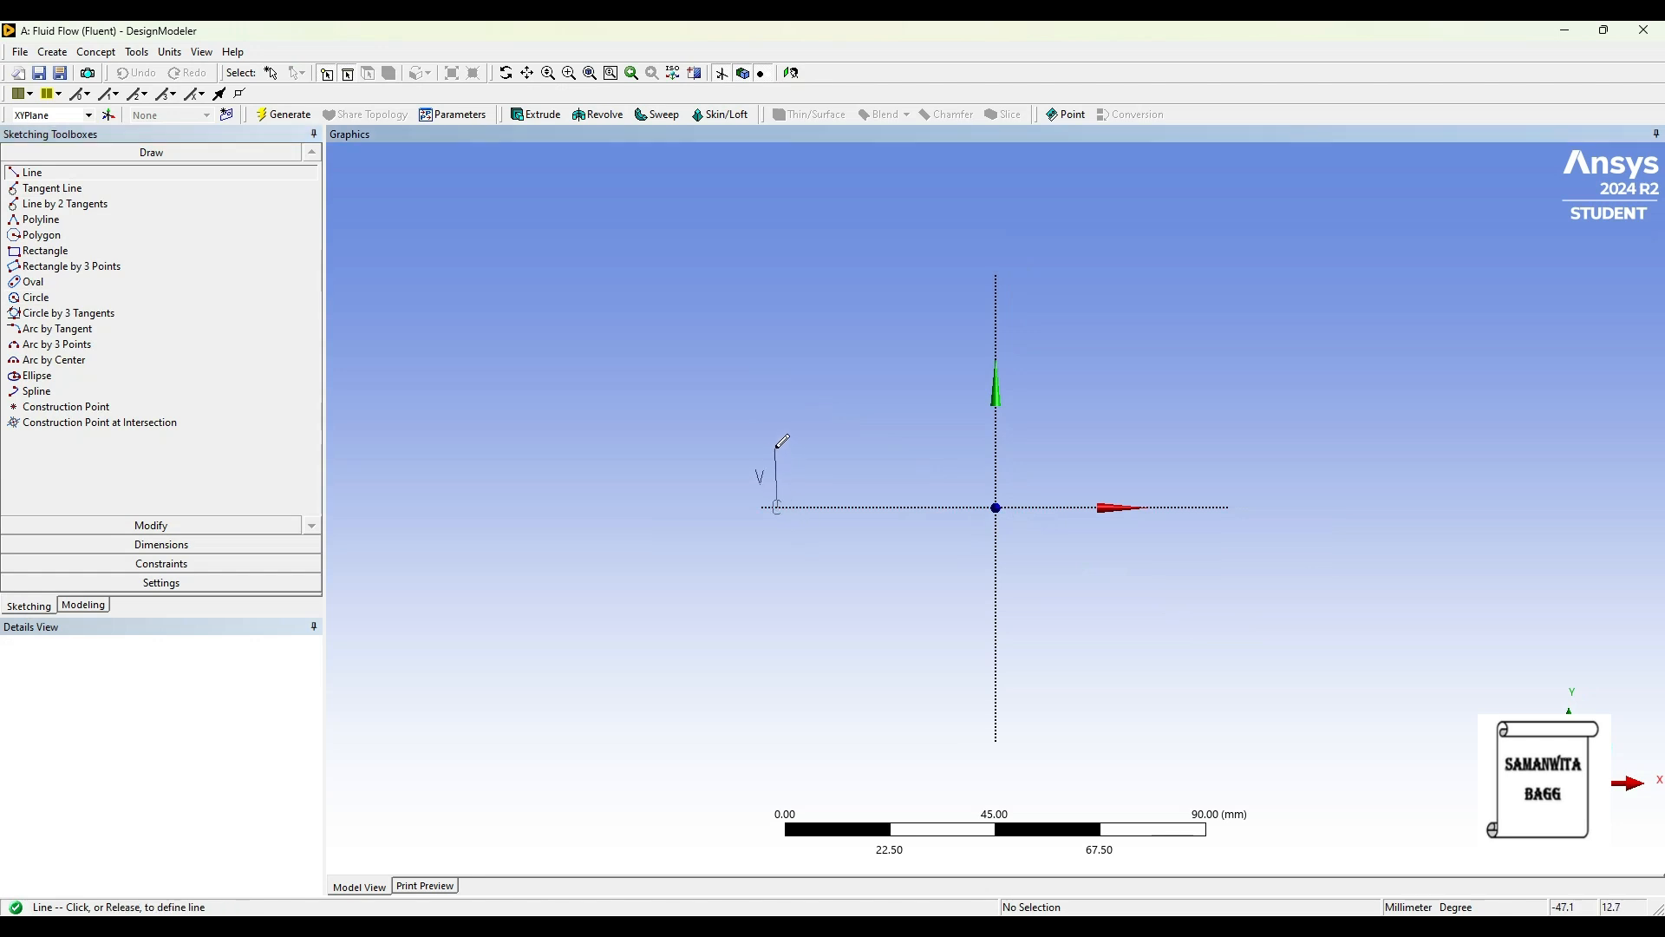
{"action": "left_click", "coordinate": [782, 443]}
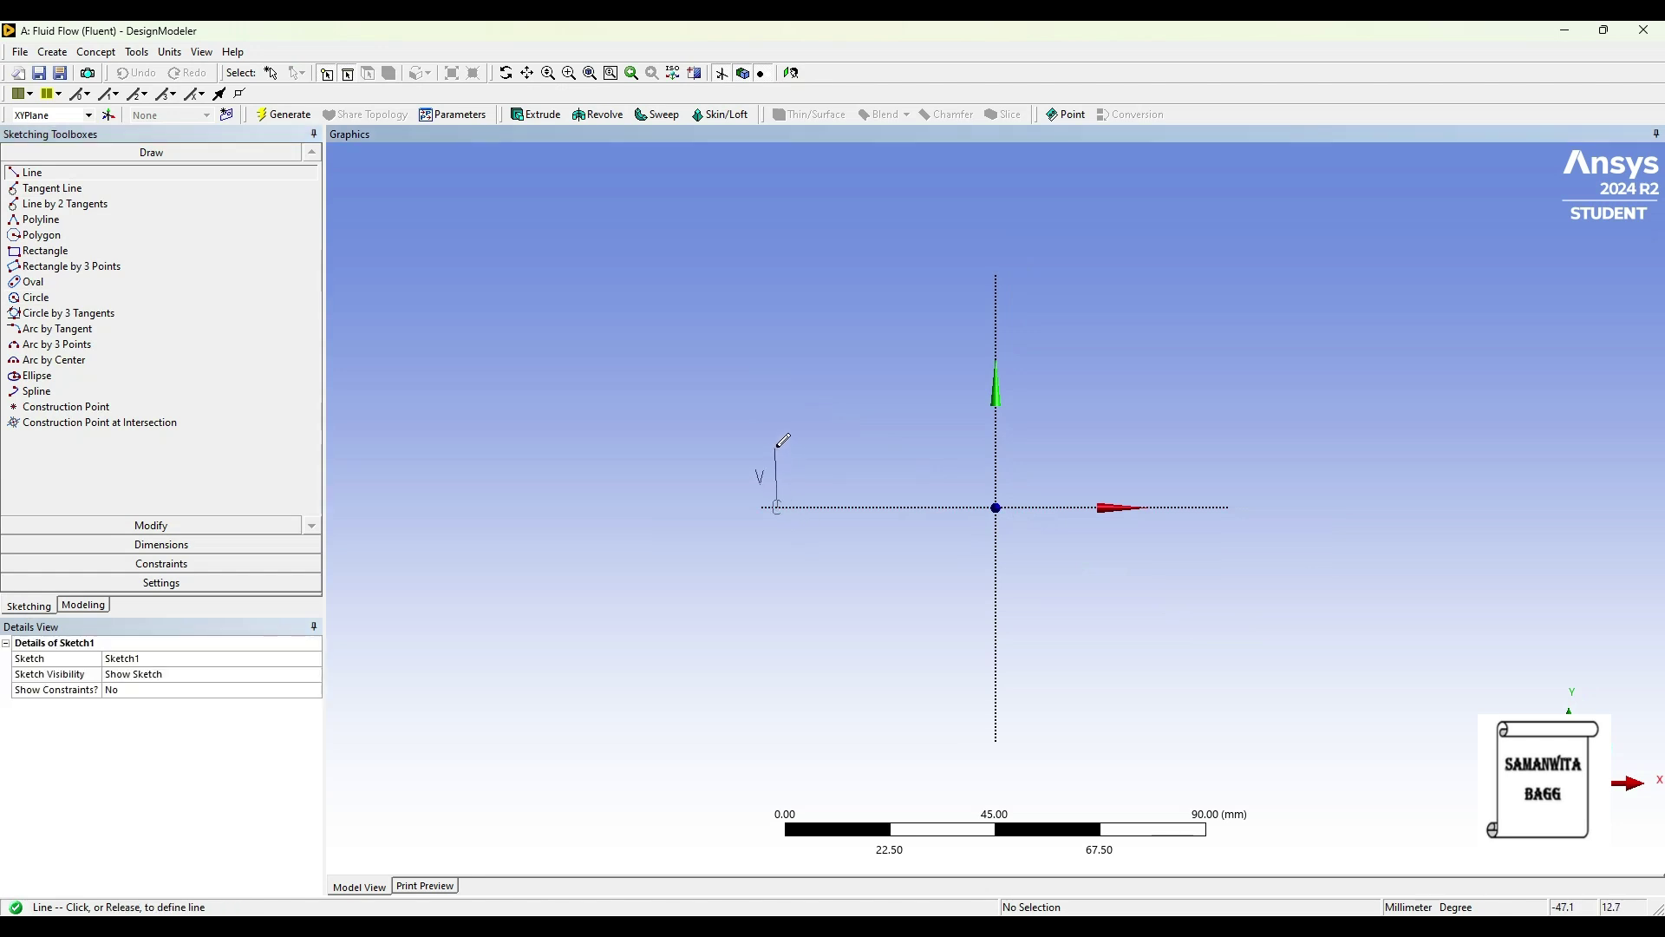
{"action": "left_click", "coordinate": [780, 504]}
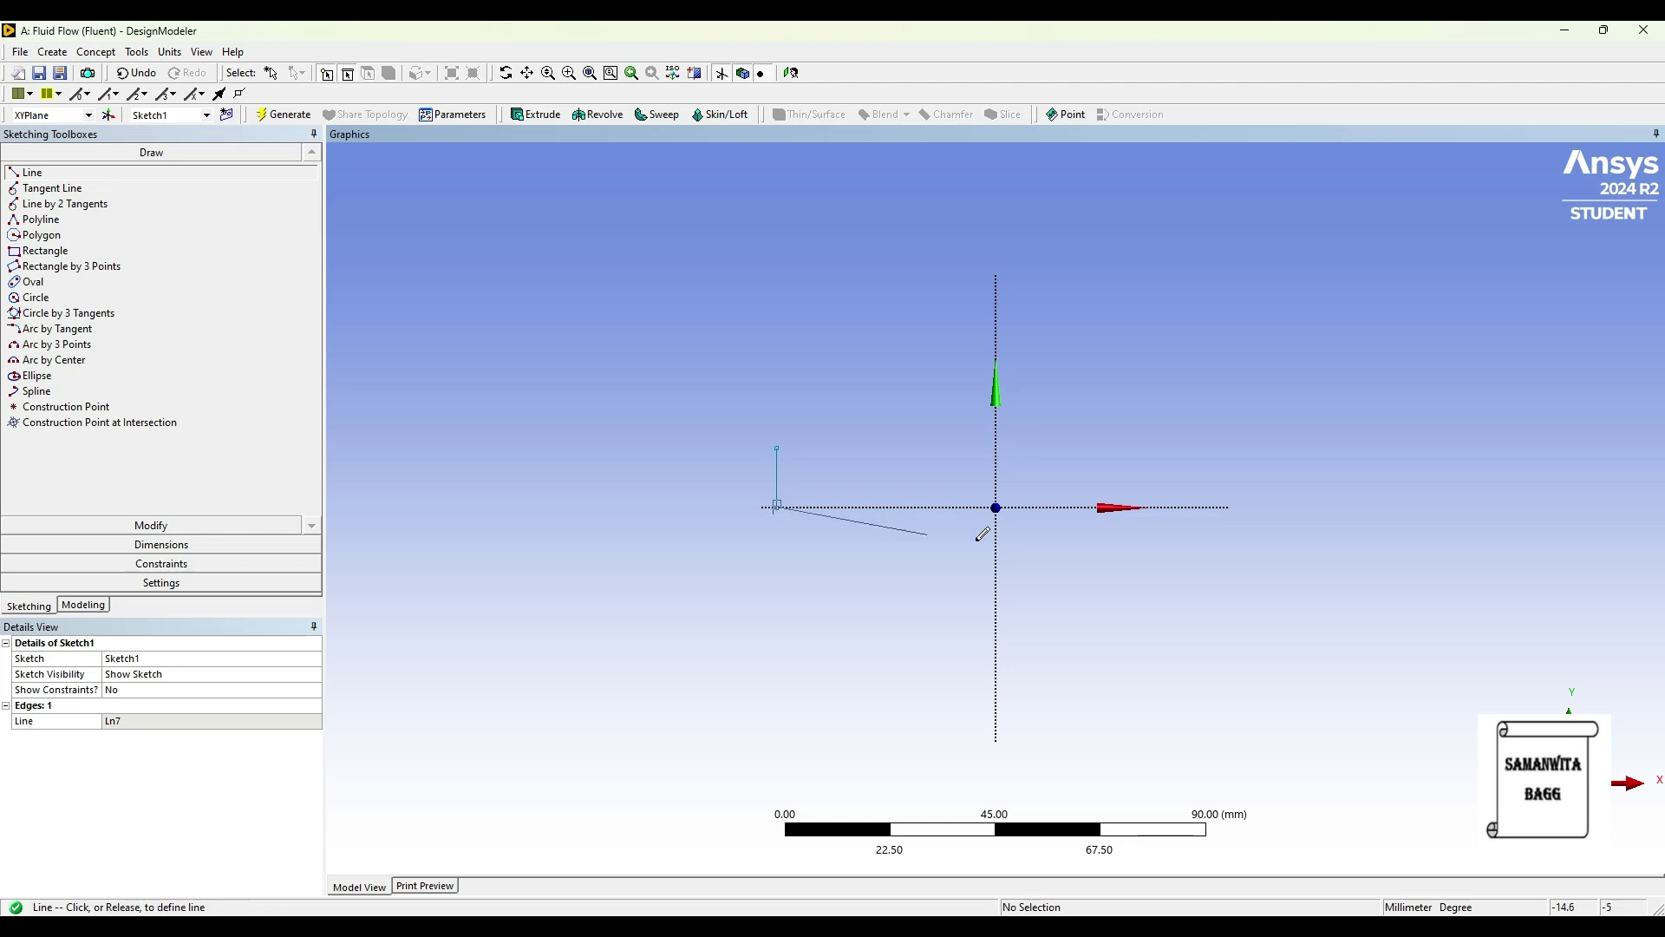
{"action": "left_click", "coordinate": [1241, 504]}
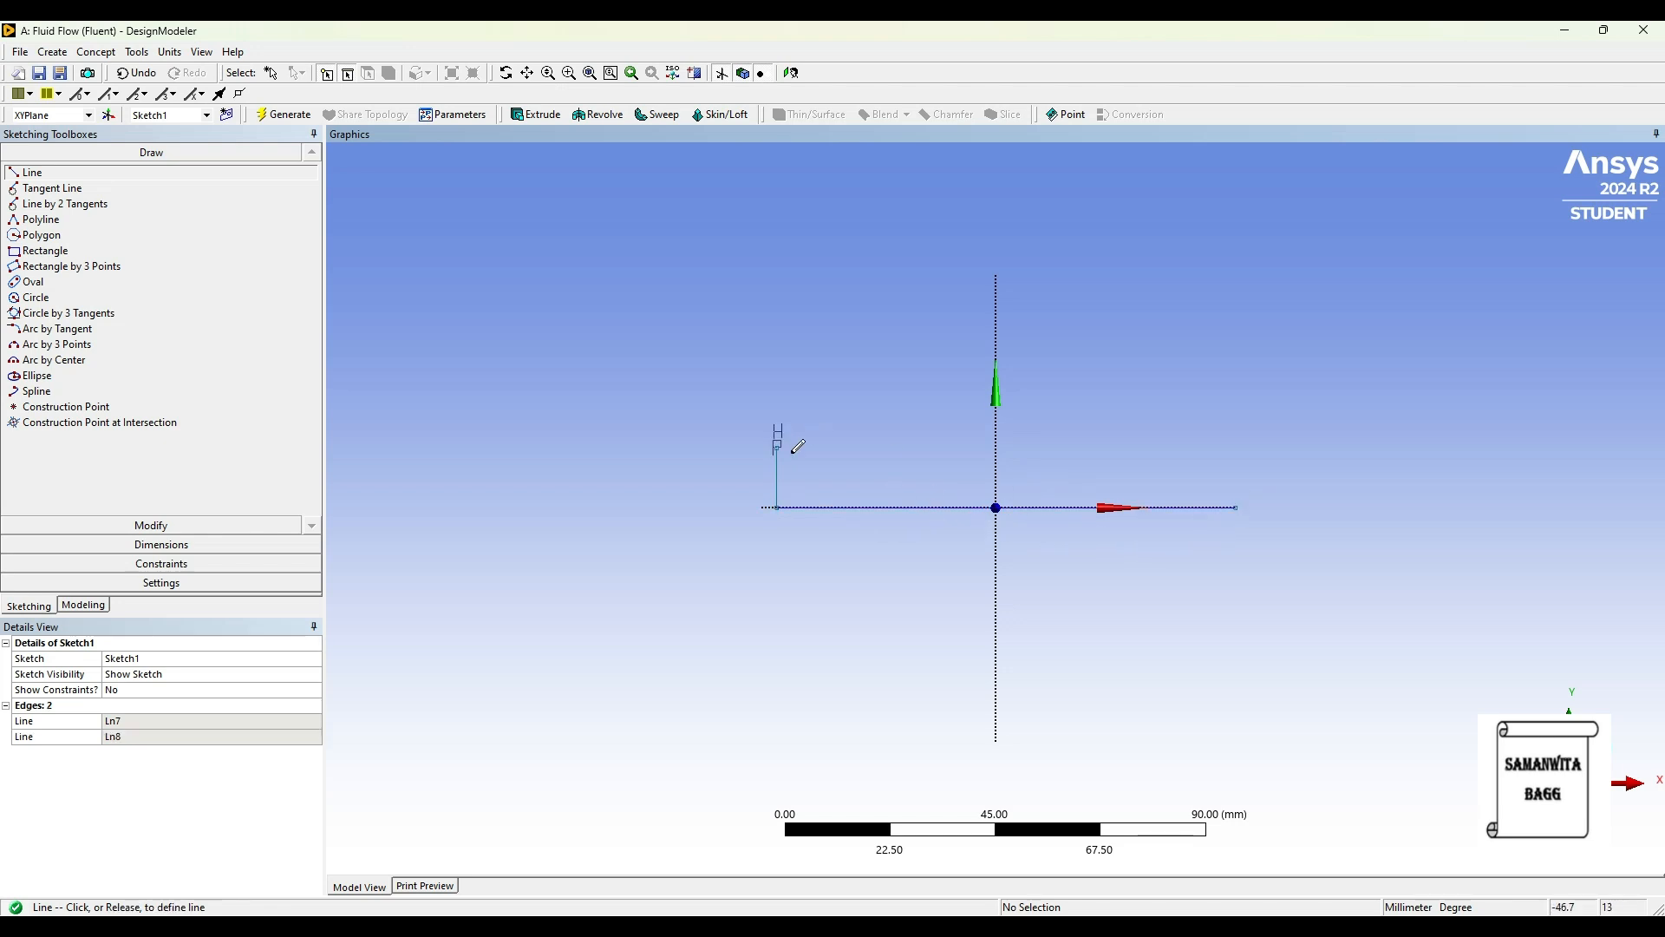
{"action": "left_click", "coordinate": [881, 473]}
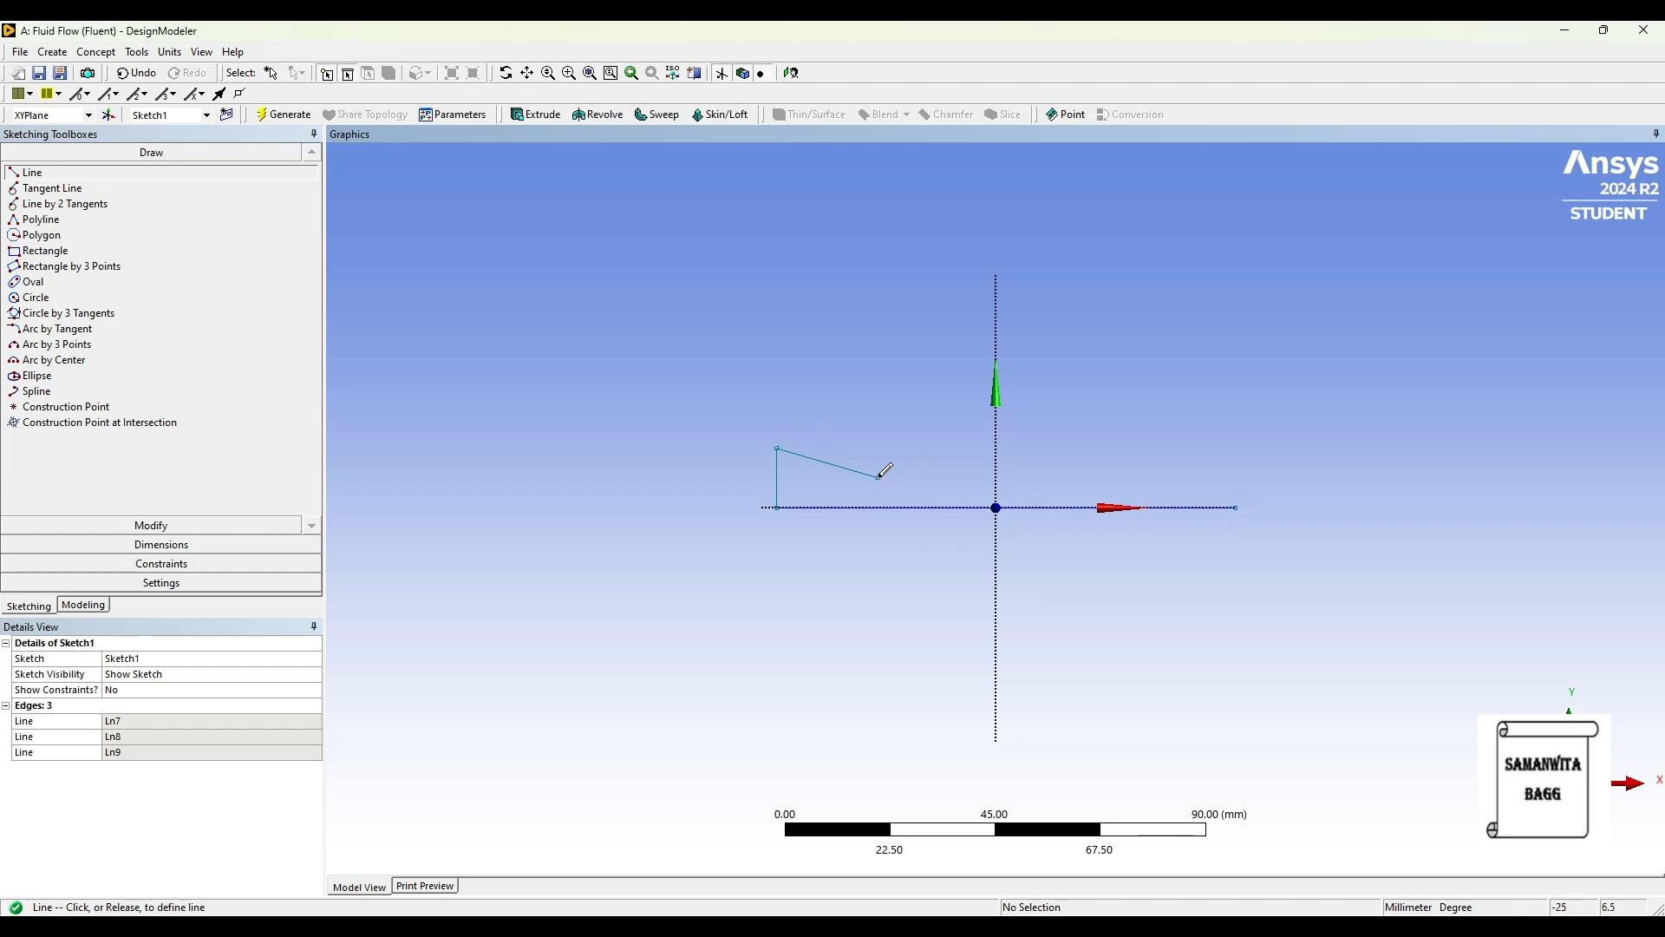
{"action": "left_click", "coordinate": [903, 474]}
{"action": "left_click", "coordinate": [902, 475]}
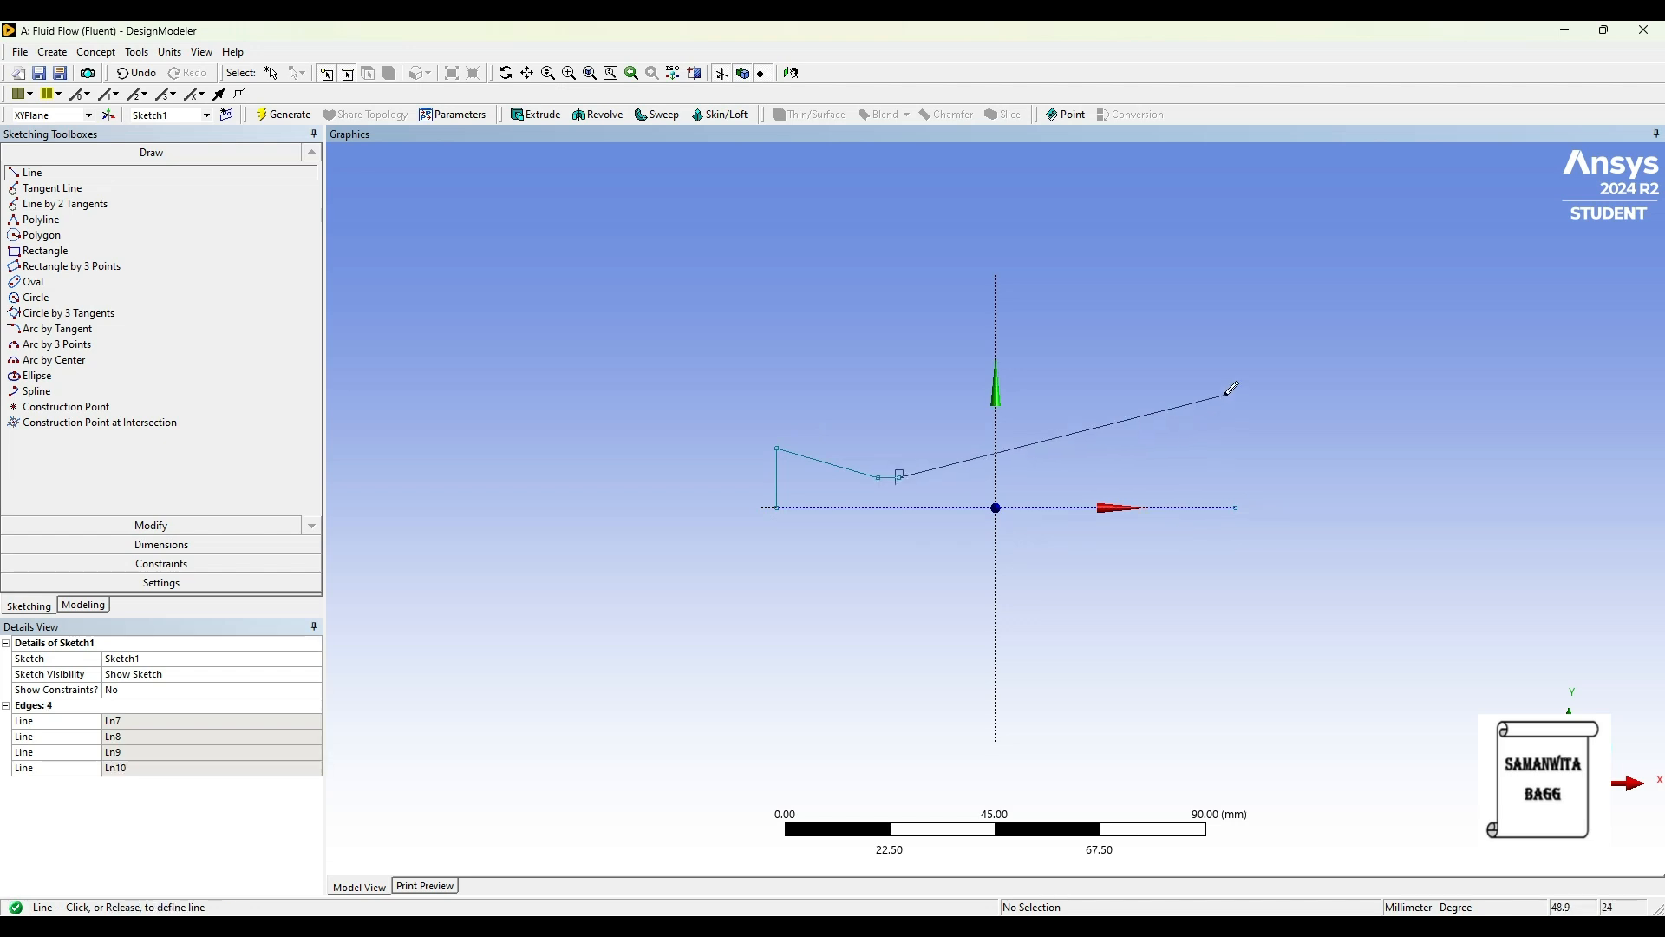
{"action": "left_click", "coordinate": [1289, 367]}
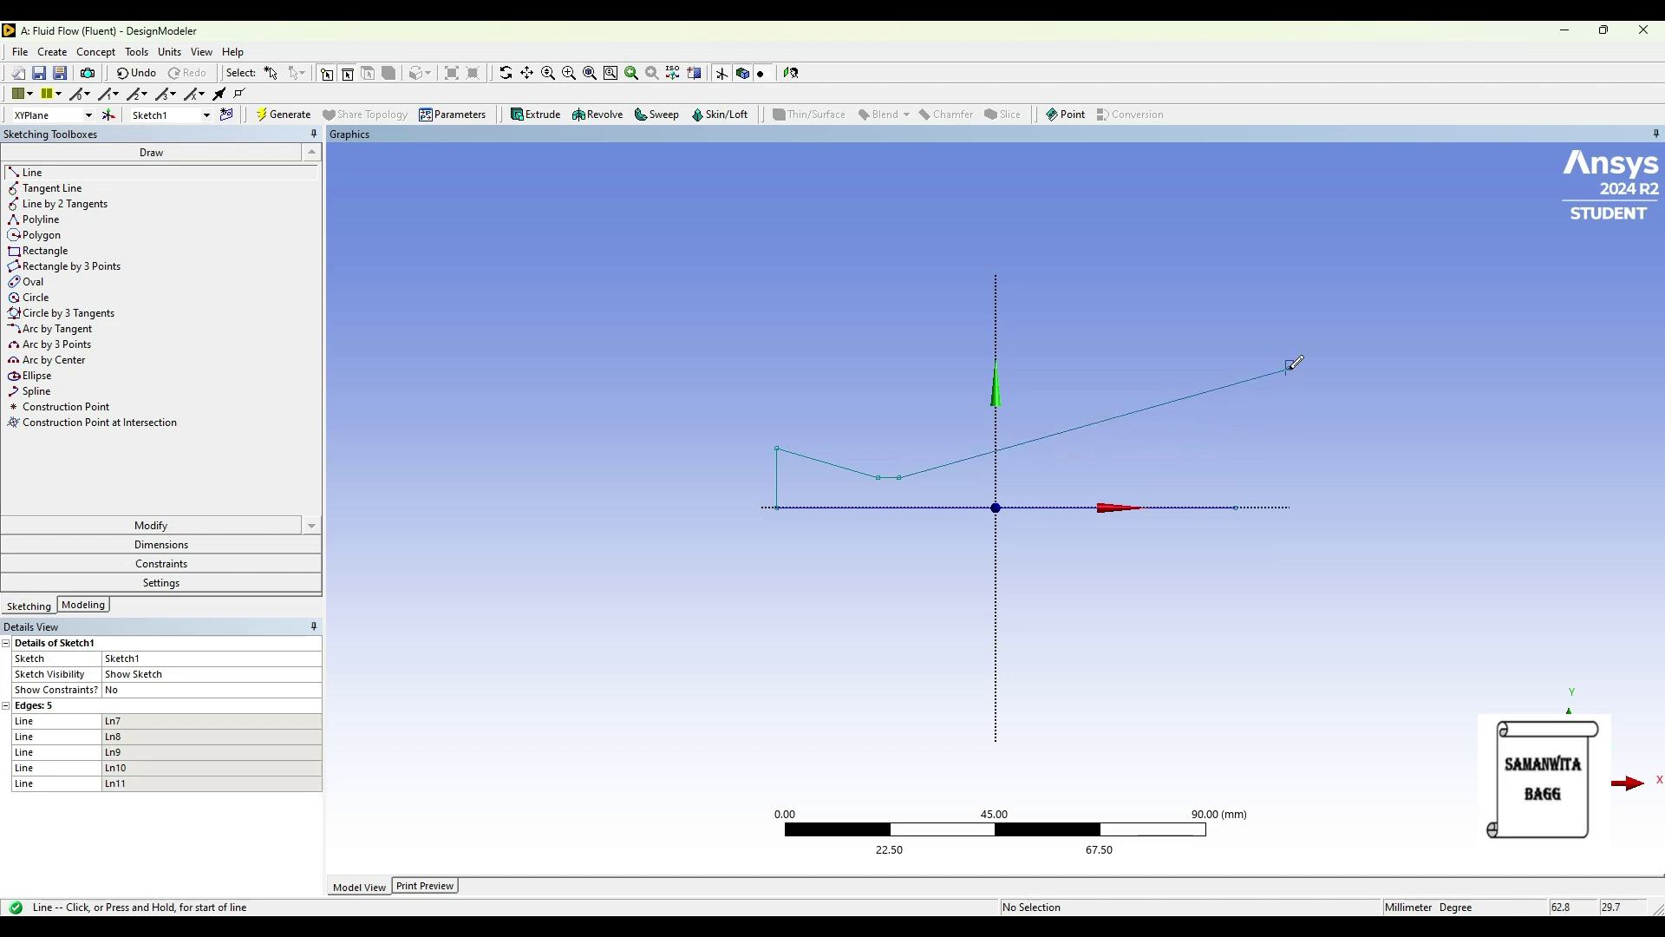
{"action": "left_click", "coordinate": [1233, 507]}
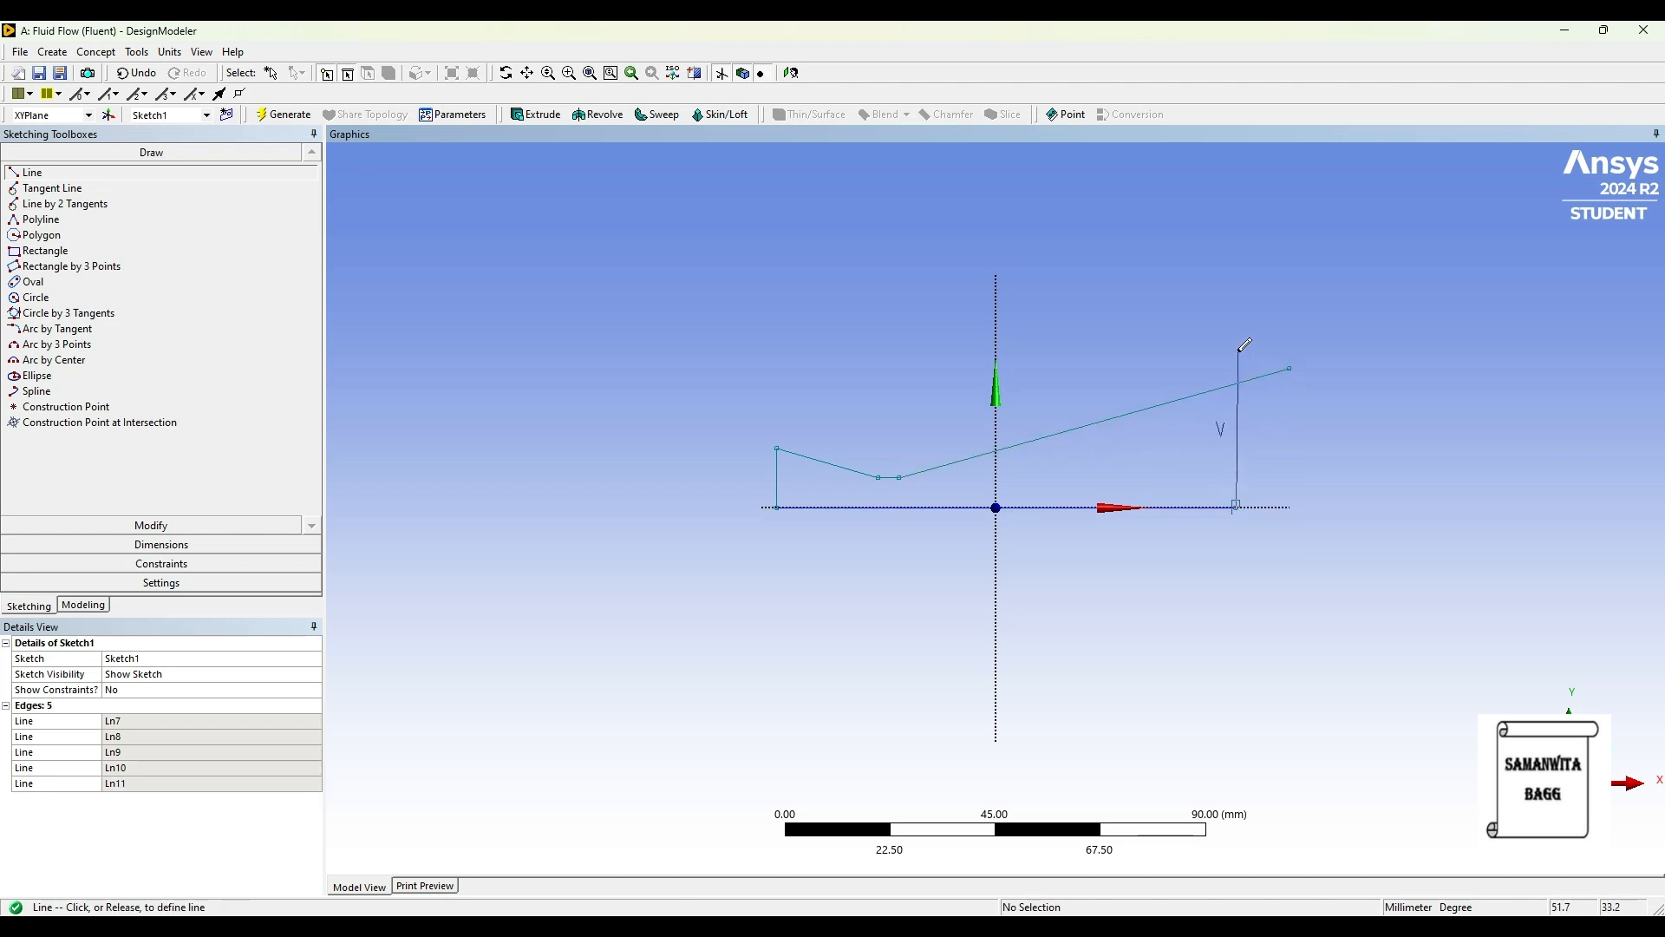
{"action": "left_click", "coordinate": [1243, 346]}
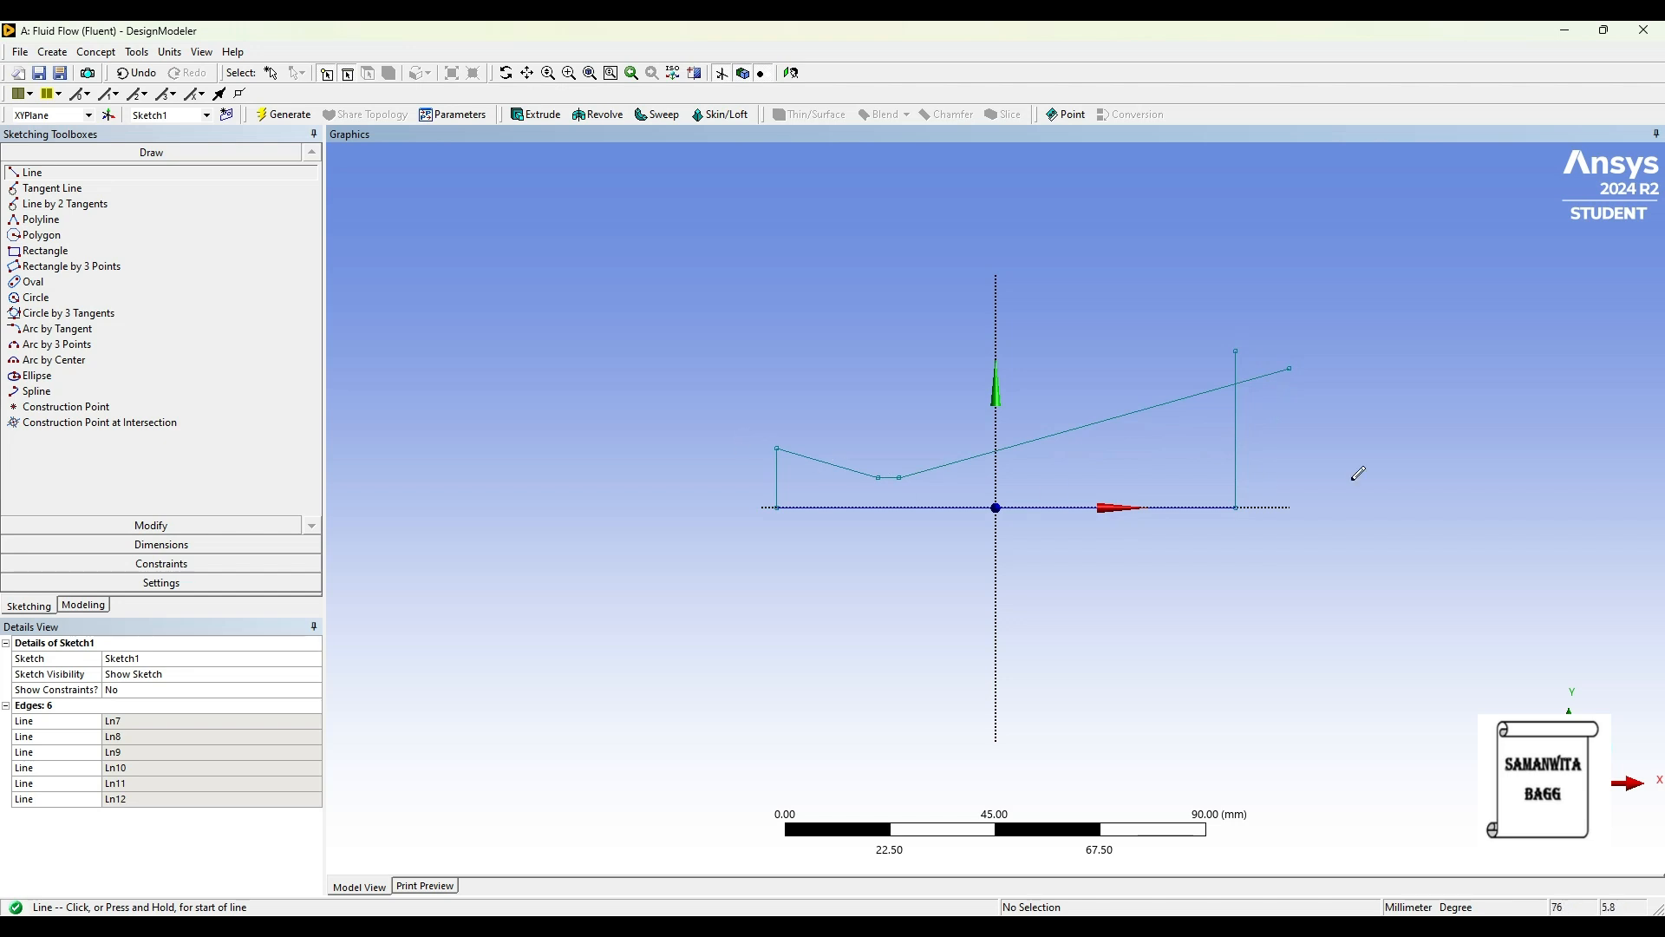
Trim the overhanging ends of the outlet, diverging wall and axis lines.
{"action": "left_click", "coordinate": [124, 525]}
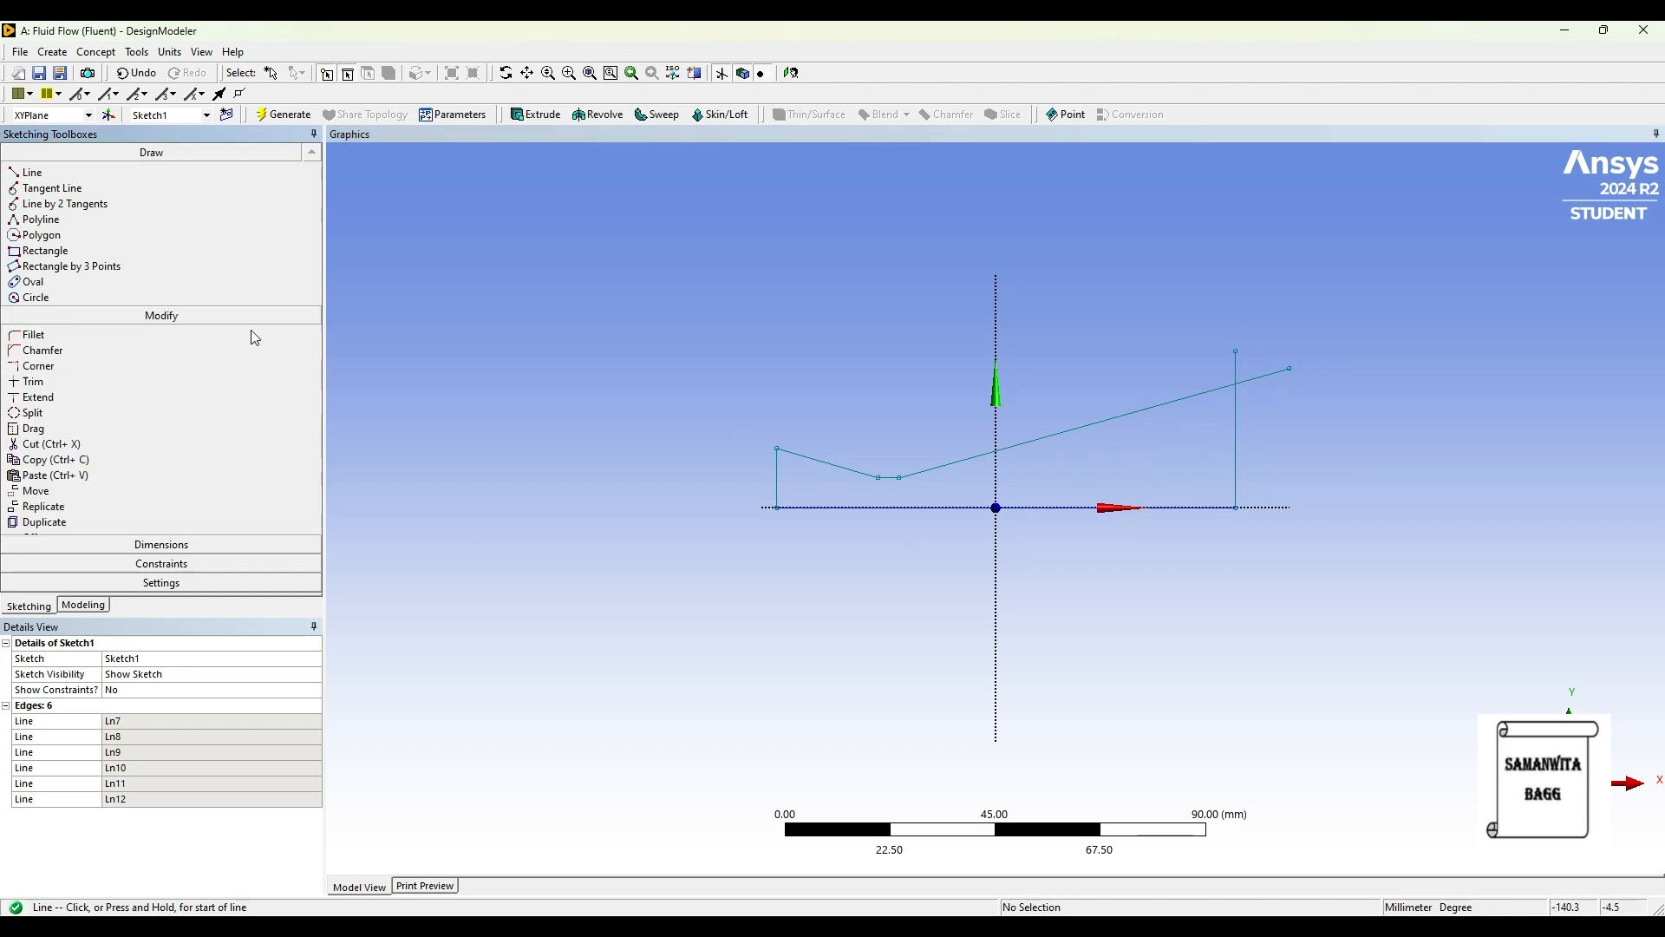
{"action": "left_click", "coordinate": [53, 237]}
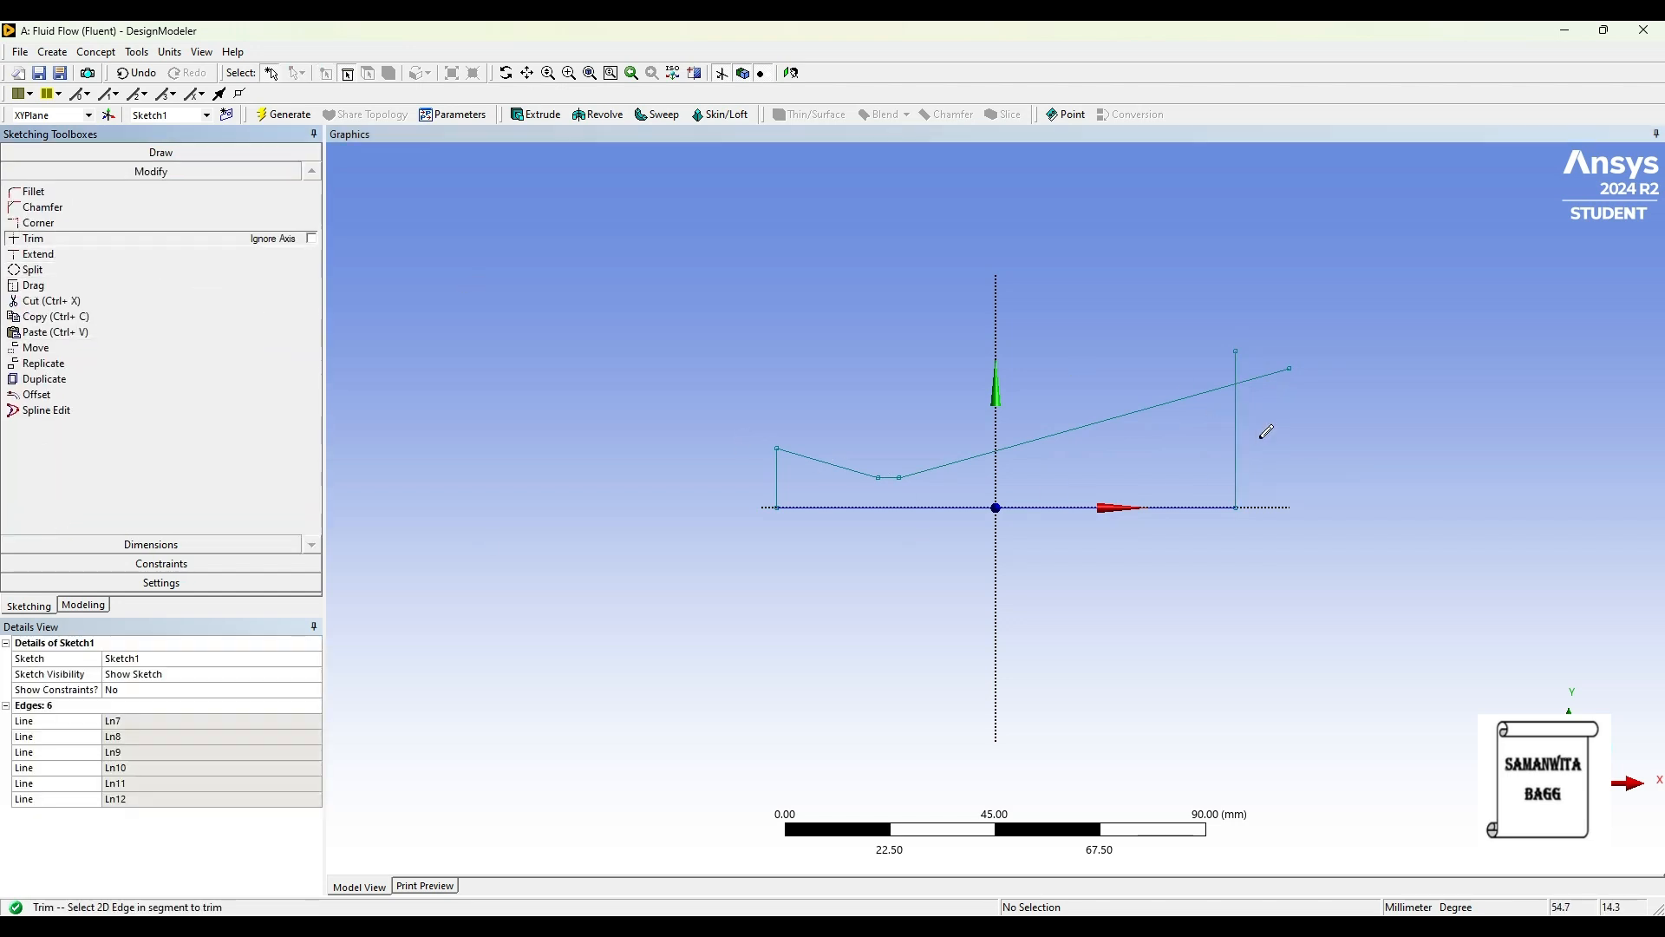
{"action": "left_click", "coordinate": [1236, 362]}
{"action": "left_click", "coordinate": [1259, 373]}
{"action": "left_click", "coordinate": [1262, 507]}
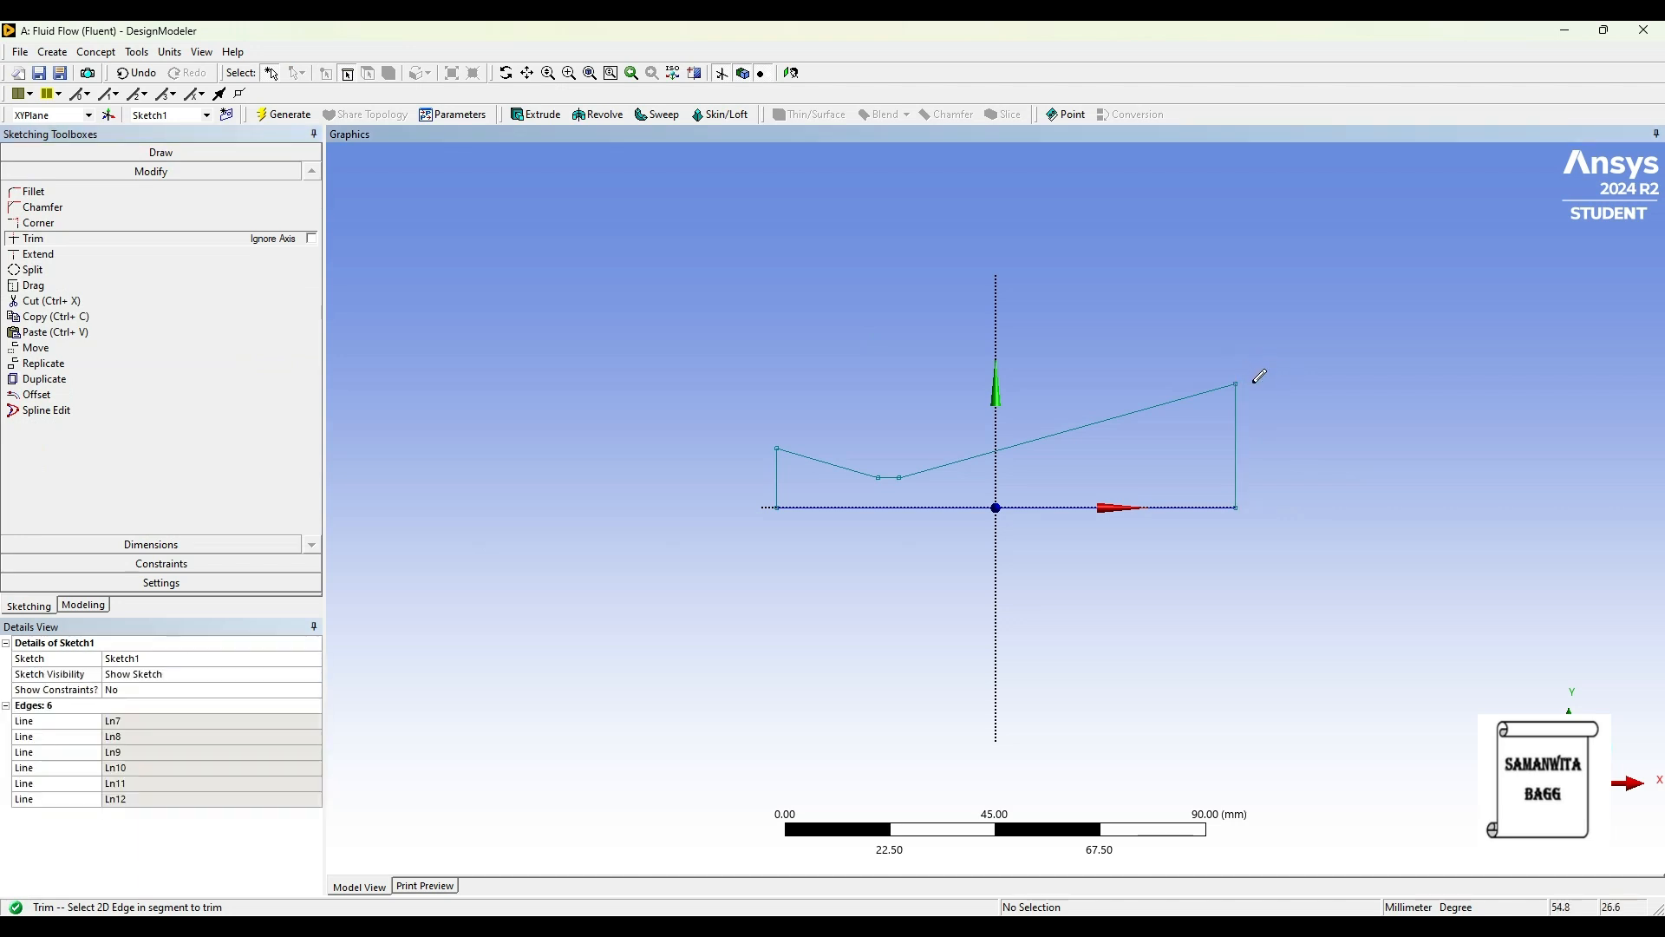
{"action": "left_click", "coordinate": [151, 543]}
Add general dimensions V1 inlet height, H2 throat length, H3 overall length and V4 outlet height.
{"action": "left_click", "coordinate": [39, 467]}
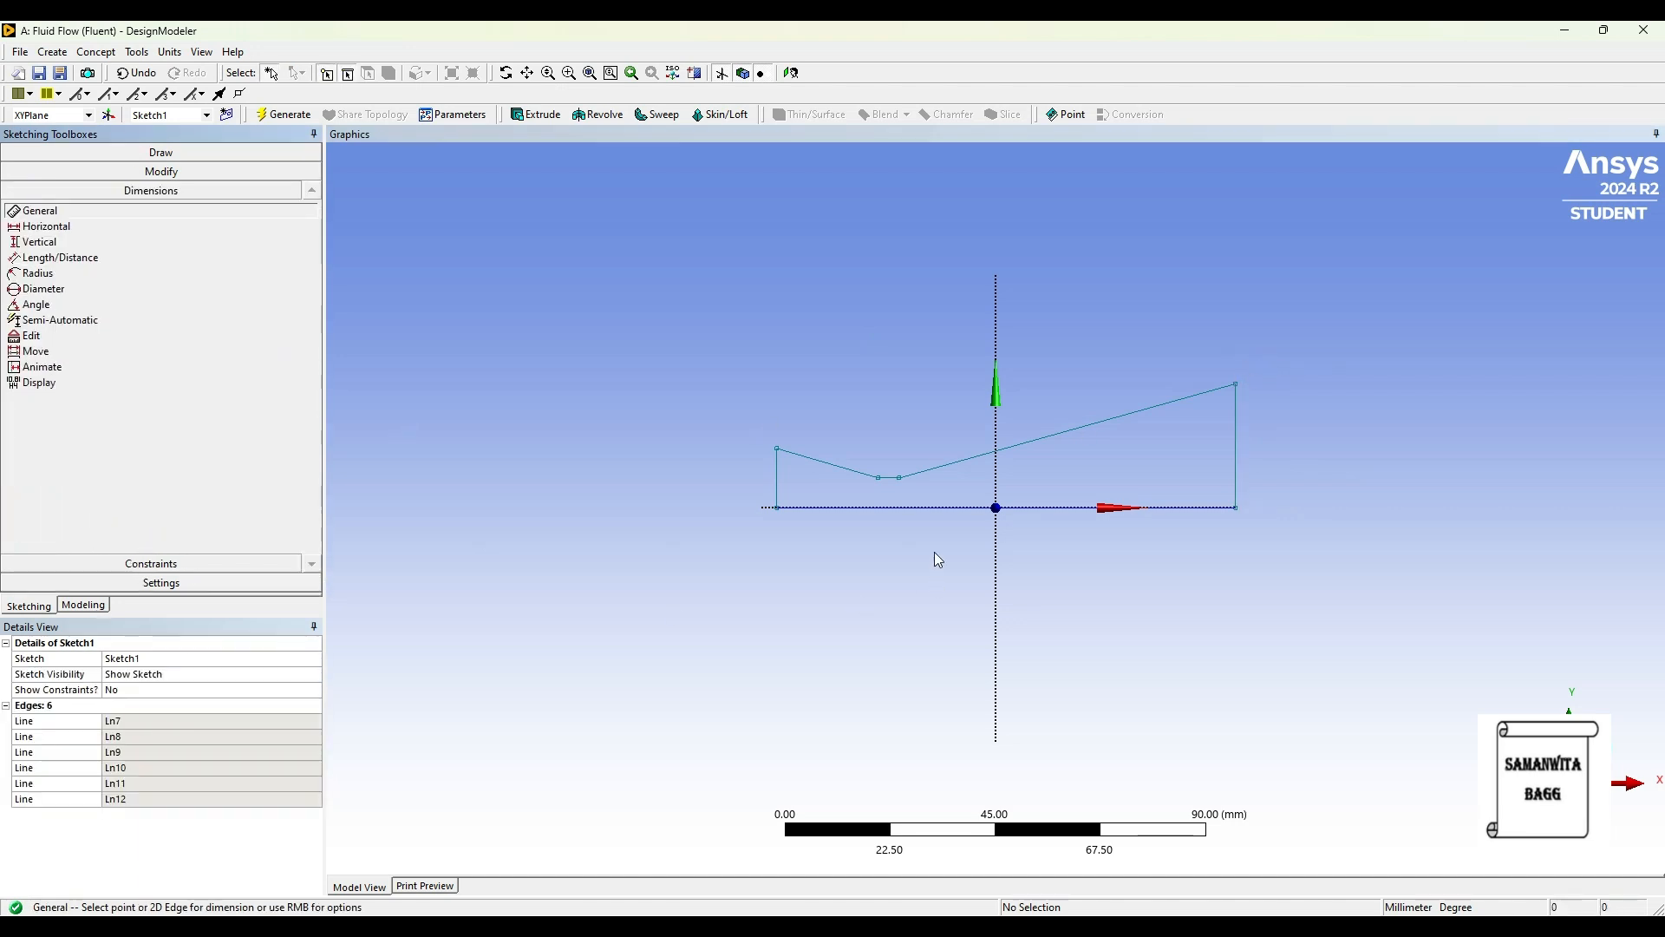
{"action": "left_click", "coordinate": [777, 493]}
{"action": "left_click", "coordinate": [661, 464]}
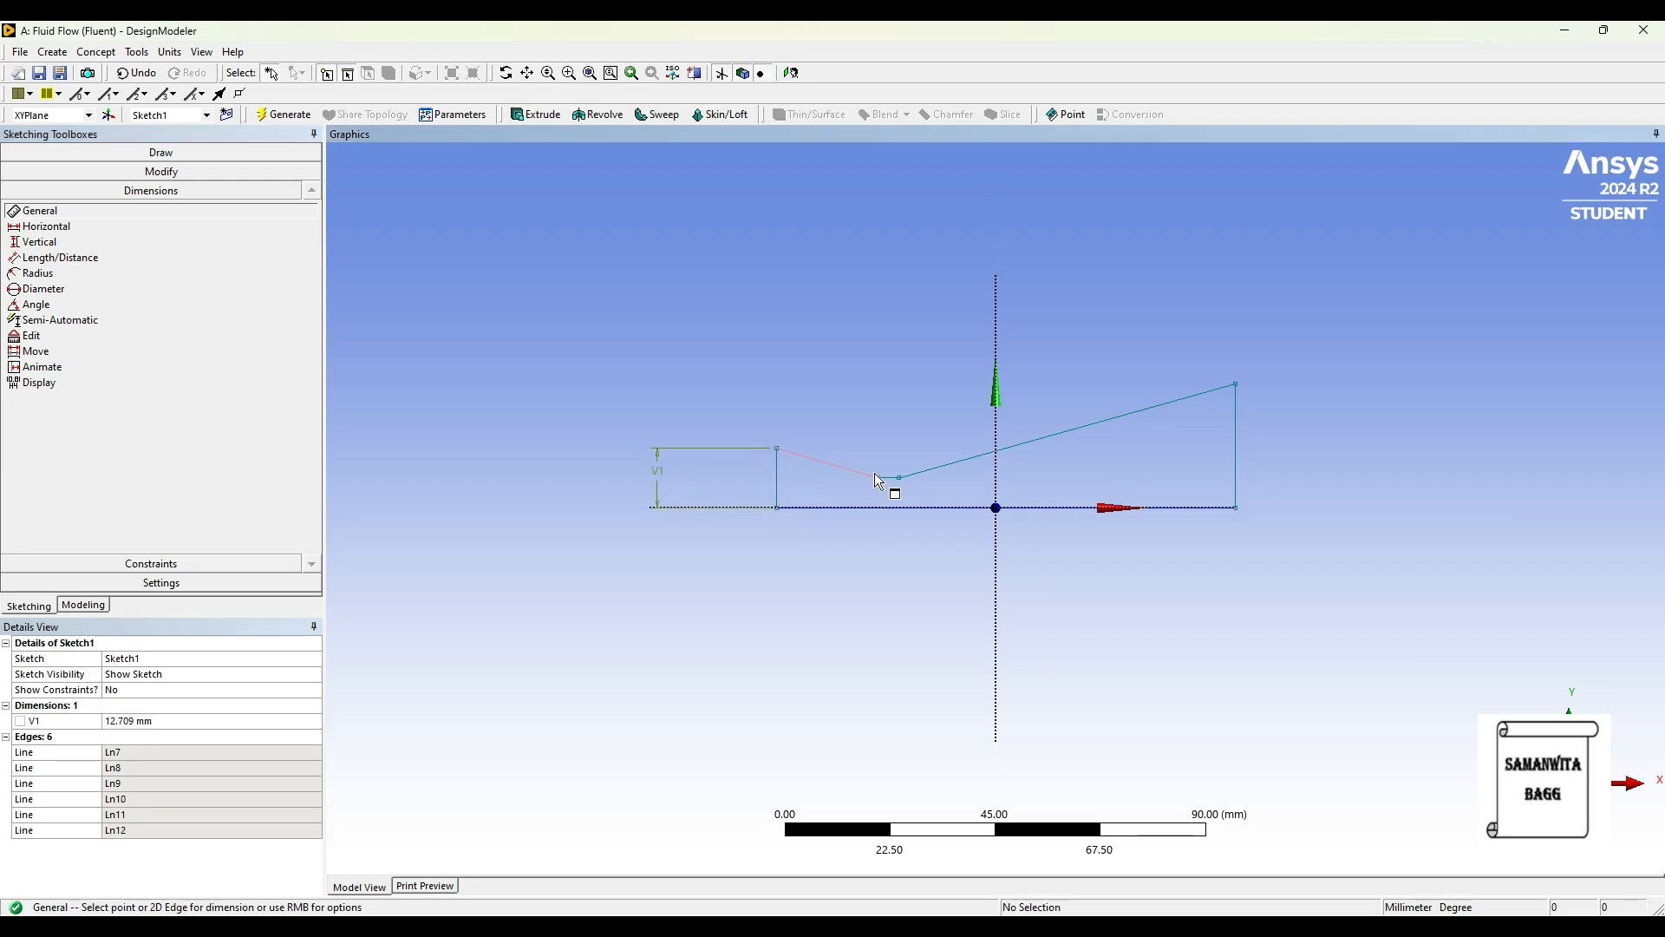
{"action": "left_click", "coordinate": [891, 477]}
{"action": "left_click", "coordinate": [891, 443]}
{"action": "left_click", "coordinate": [883, 508]}
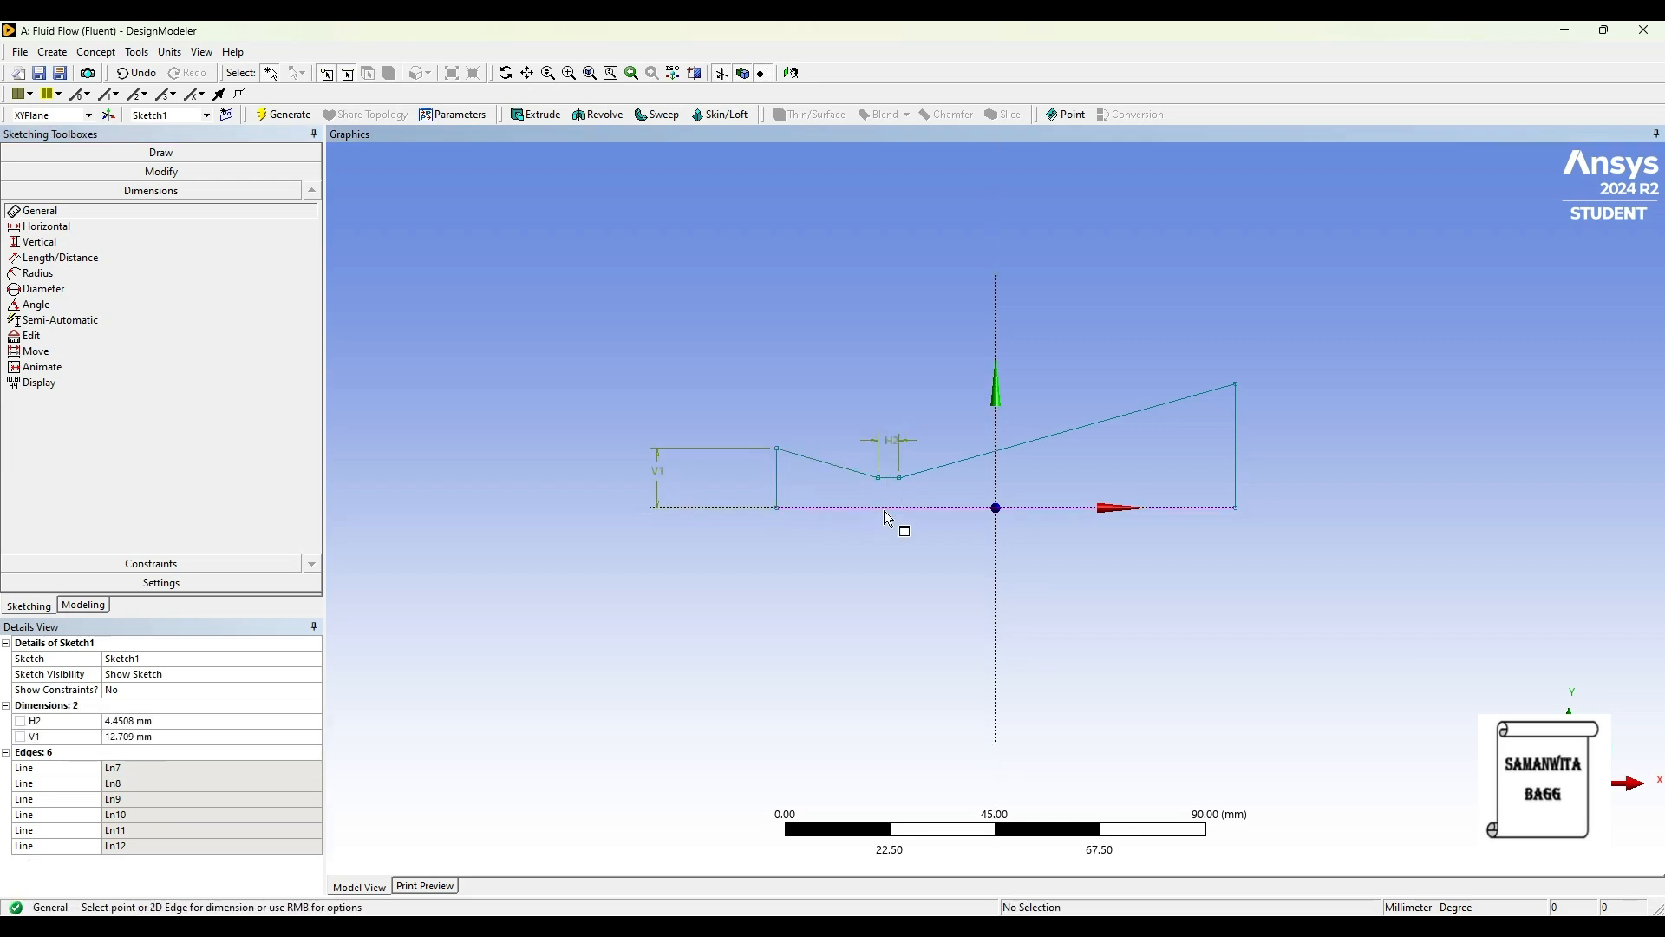
{"action": "left_click", "coordinate": [1002, 572]}
{"action": "left_click", "coordinate": [1235, 449]}
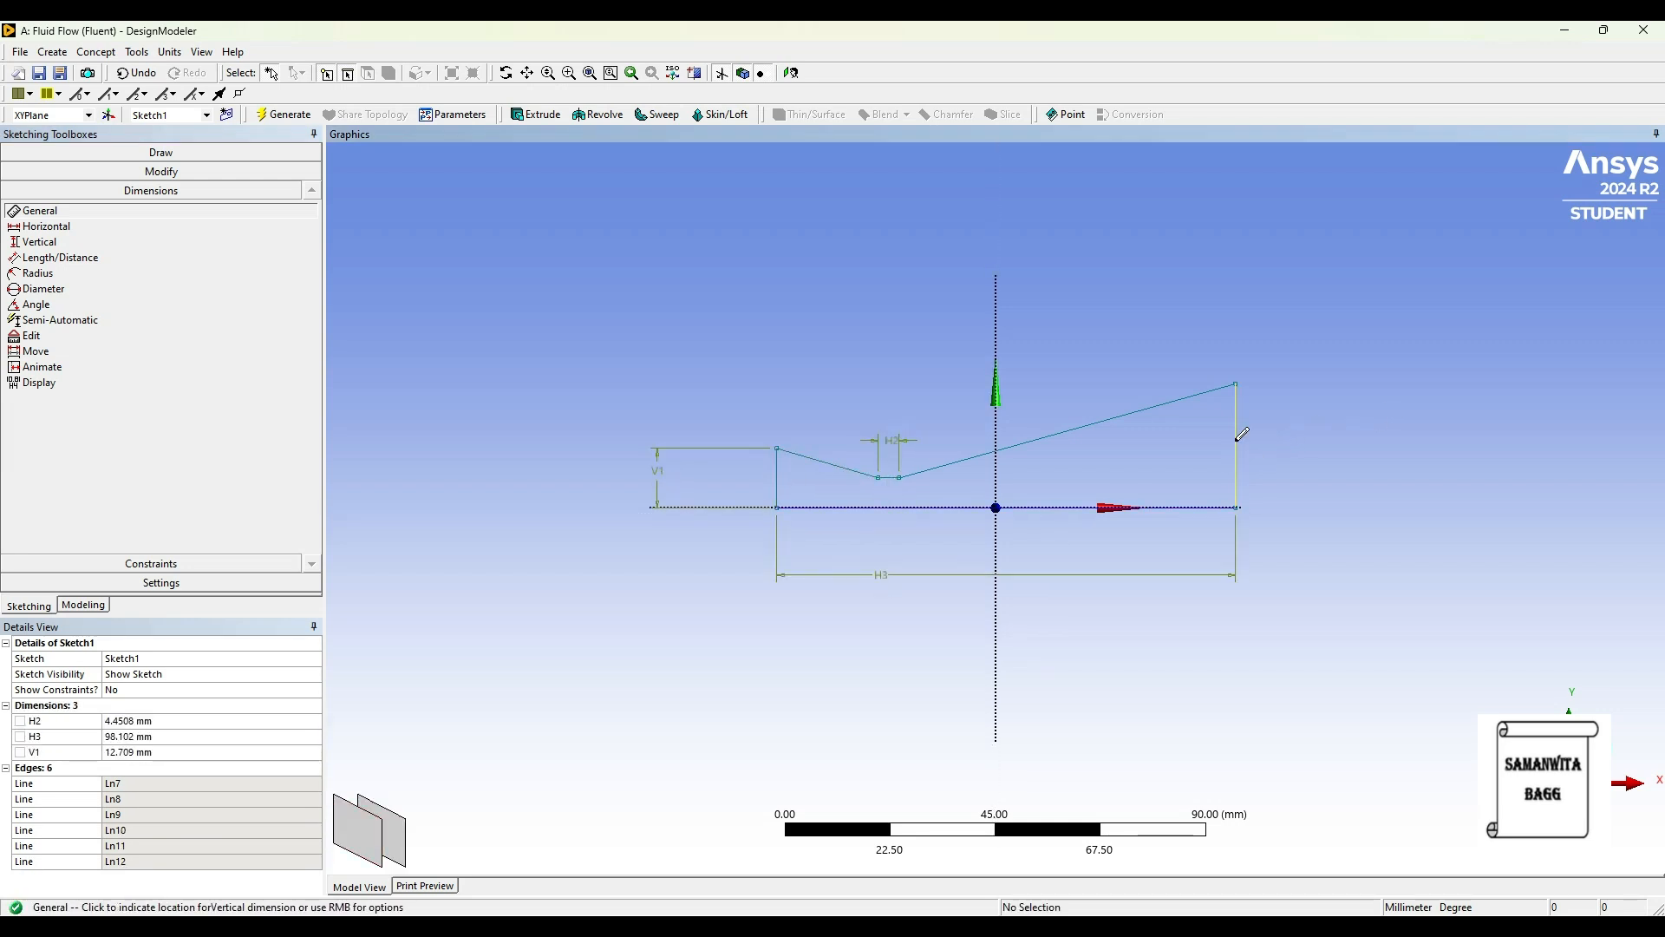
Add horizontal dimension H8 from the inlet corner to the throat start.
{"action": "left_click", "coordinate": [1286, 442]}
{"action": "key", "text": "Escape"}
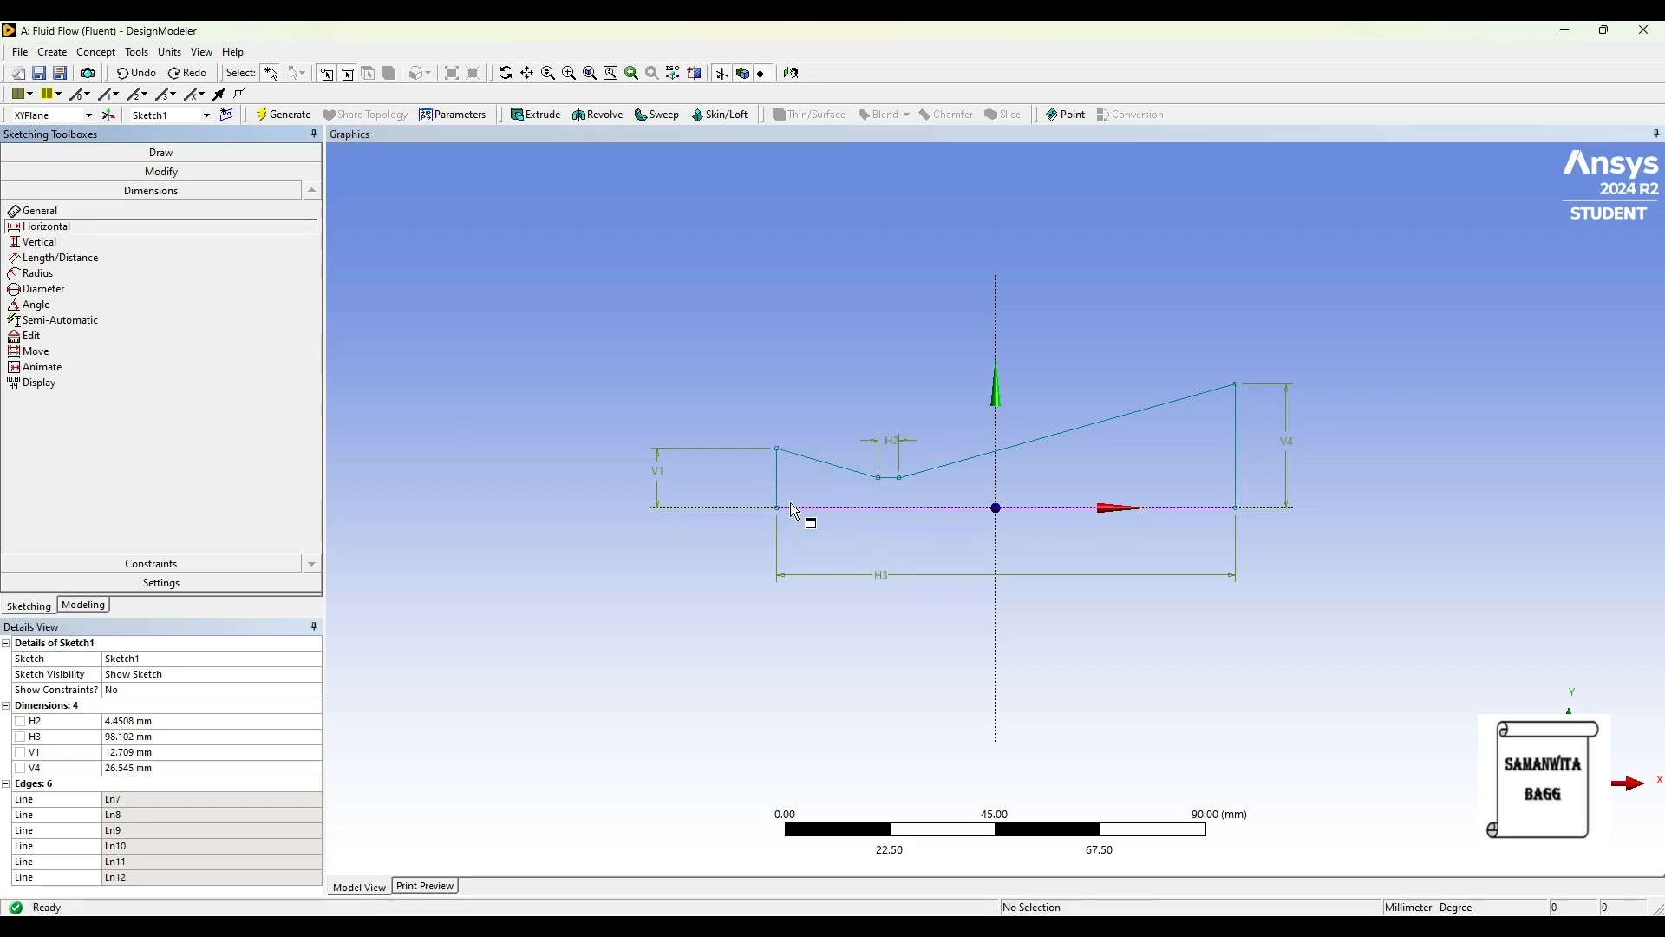
{"action": "left_click", "coordinate": [783, 506]}
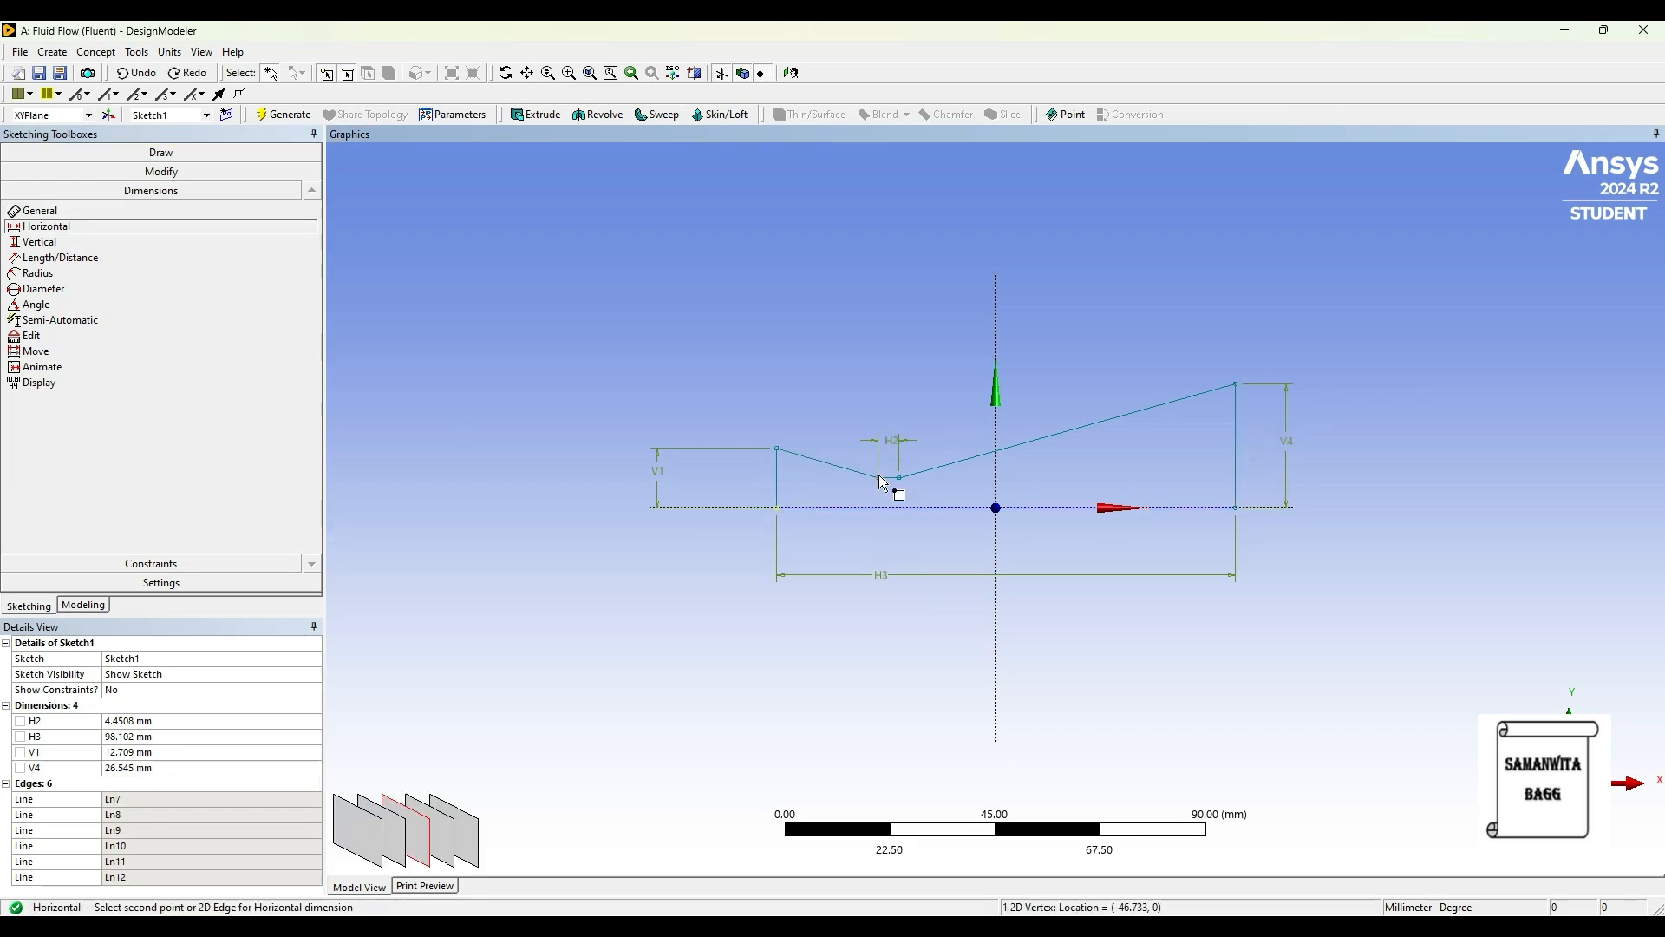
{"action": "left_click", "coordinate": [874, 481]}
{"action": "left_click", "coordinate": [869, 537]}
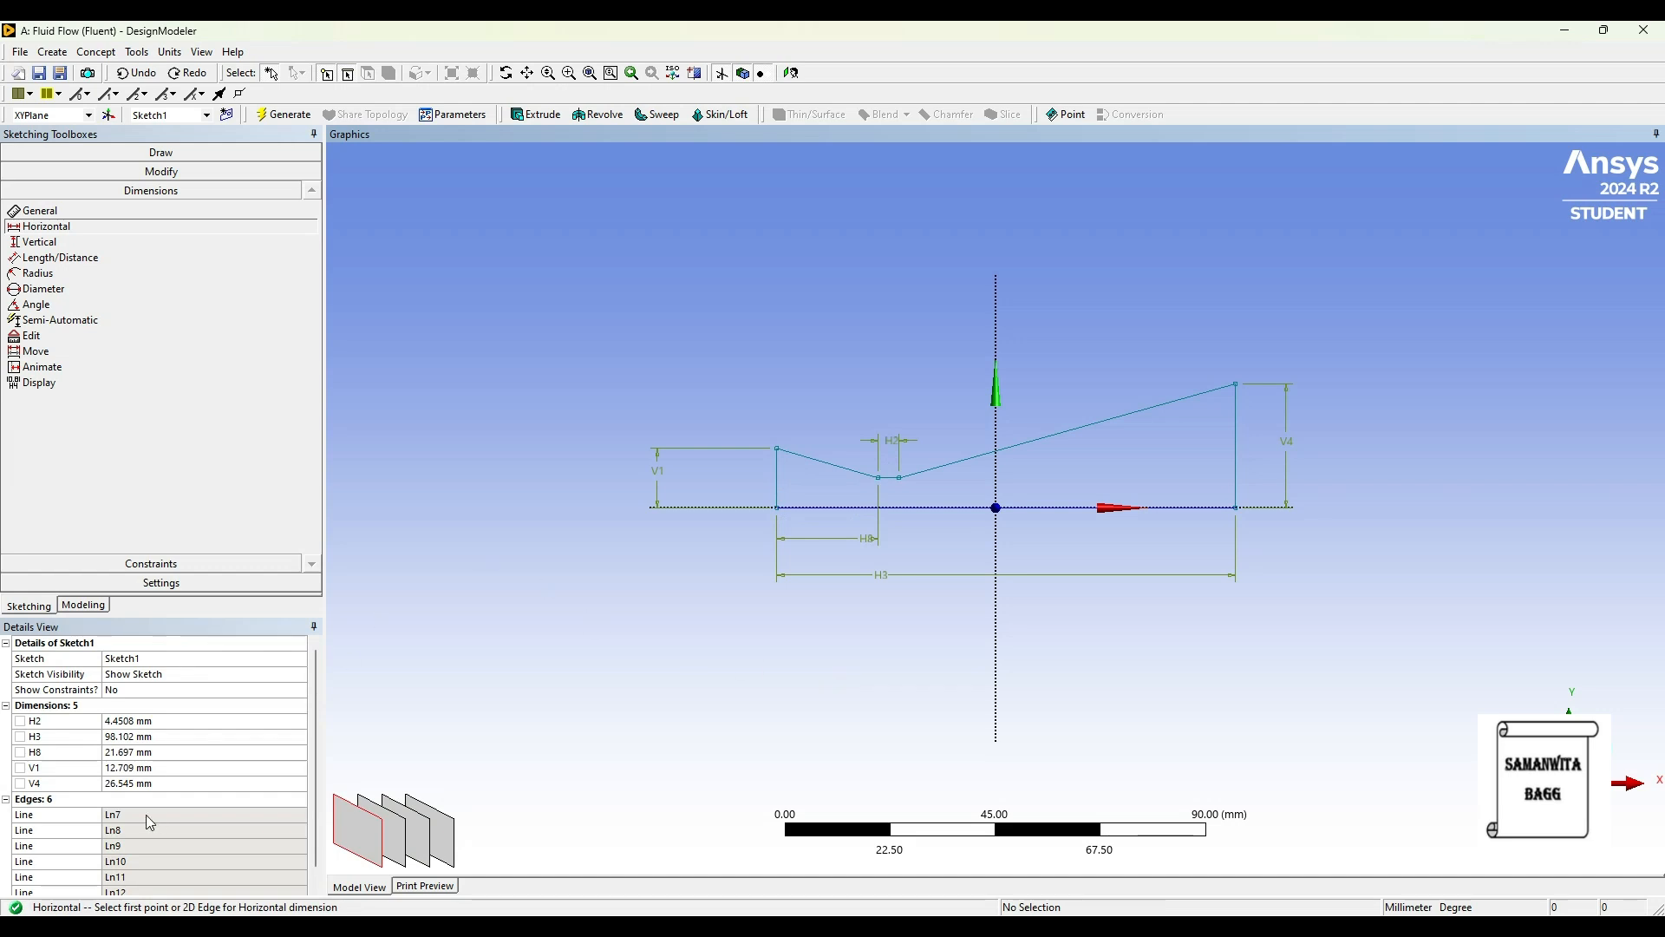
Set V1 to 15 mm, V4 to 30 mm and H8 to 25 mm.
{"action": "double_click", "coordinate": [135, 768]}
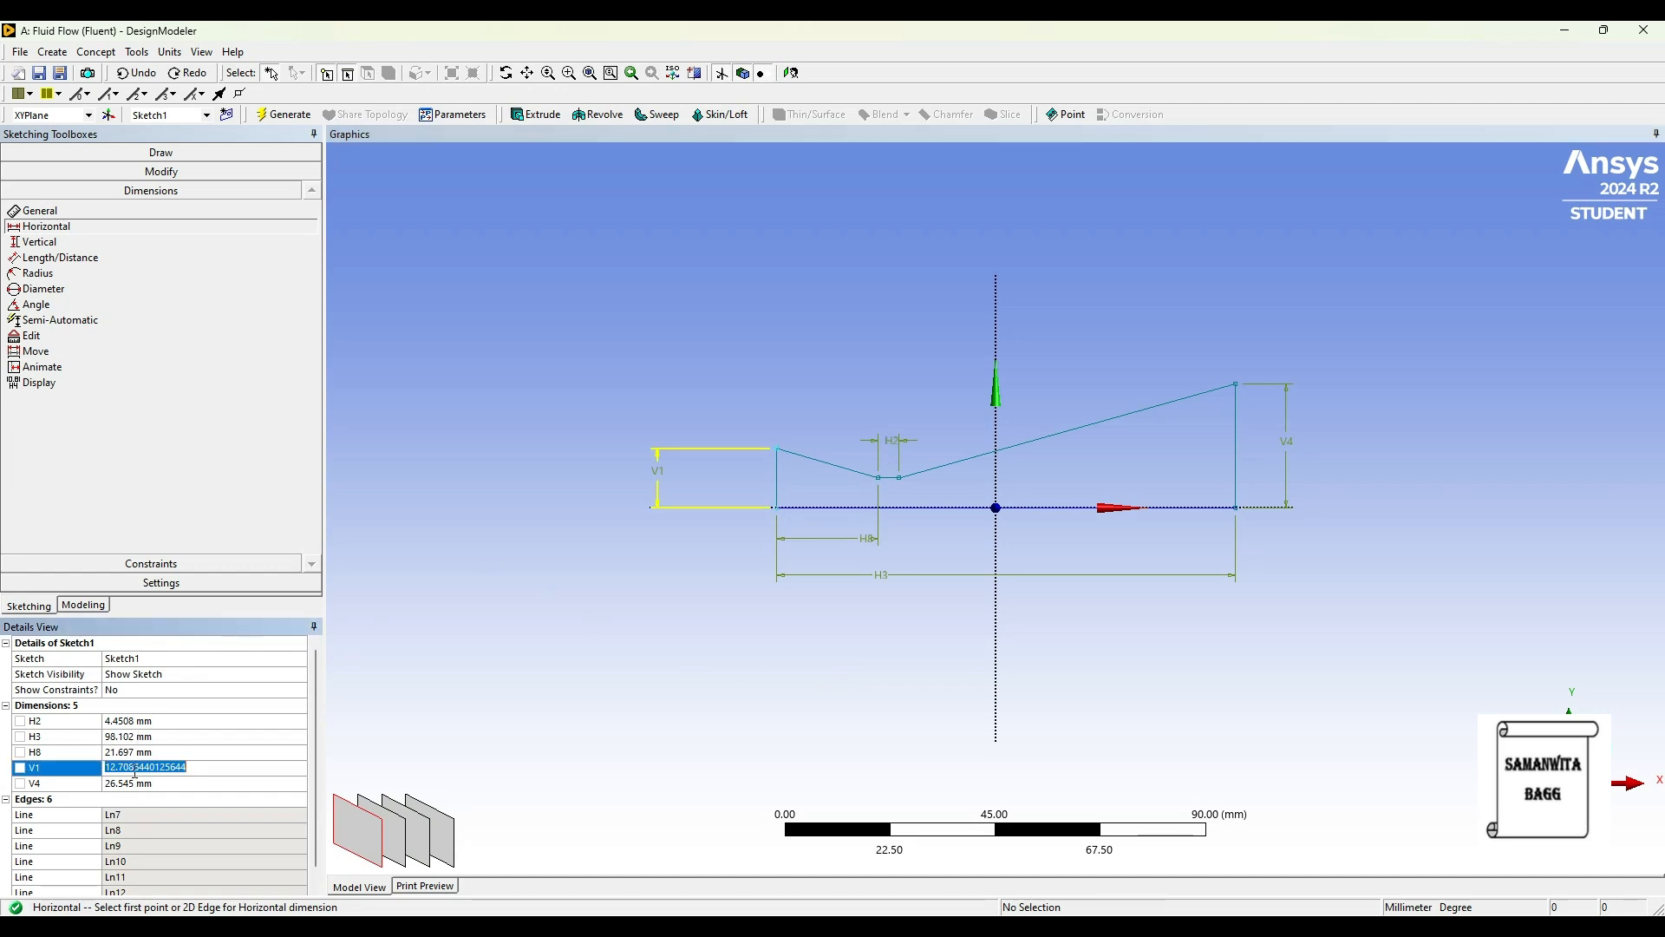
{"action": "type", "text": "15"}
{"action": "key", "text": "Return"}
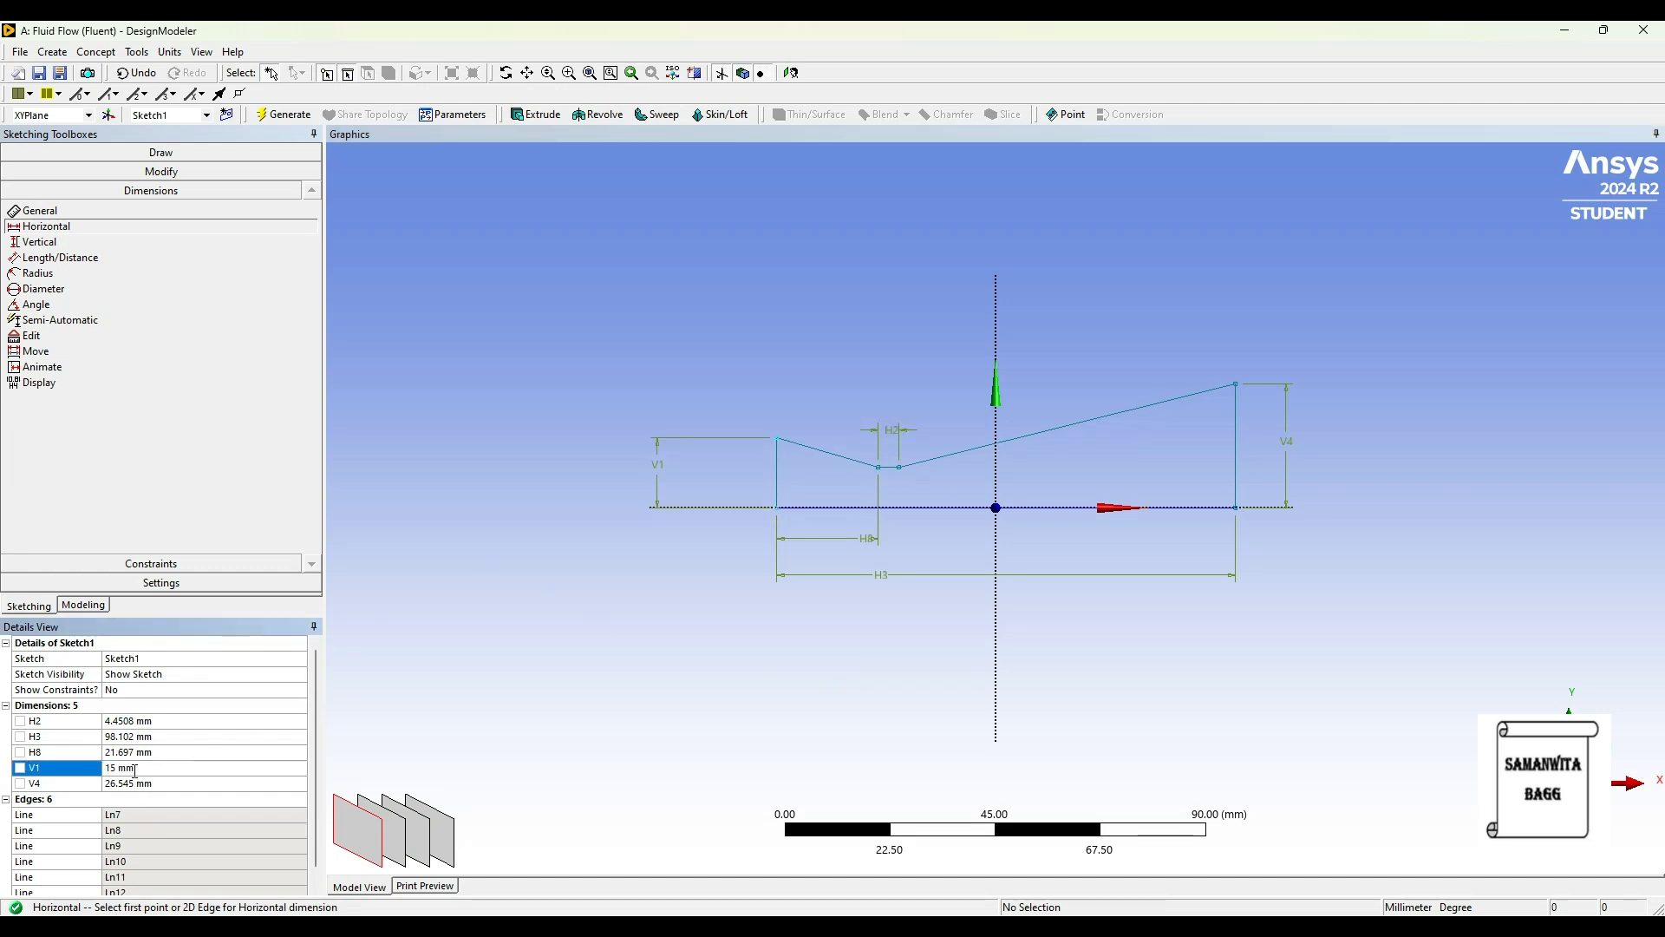
{"action": "double_click", "coordinate": [147, 783]}
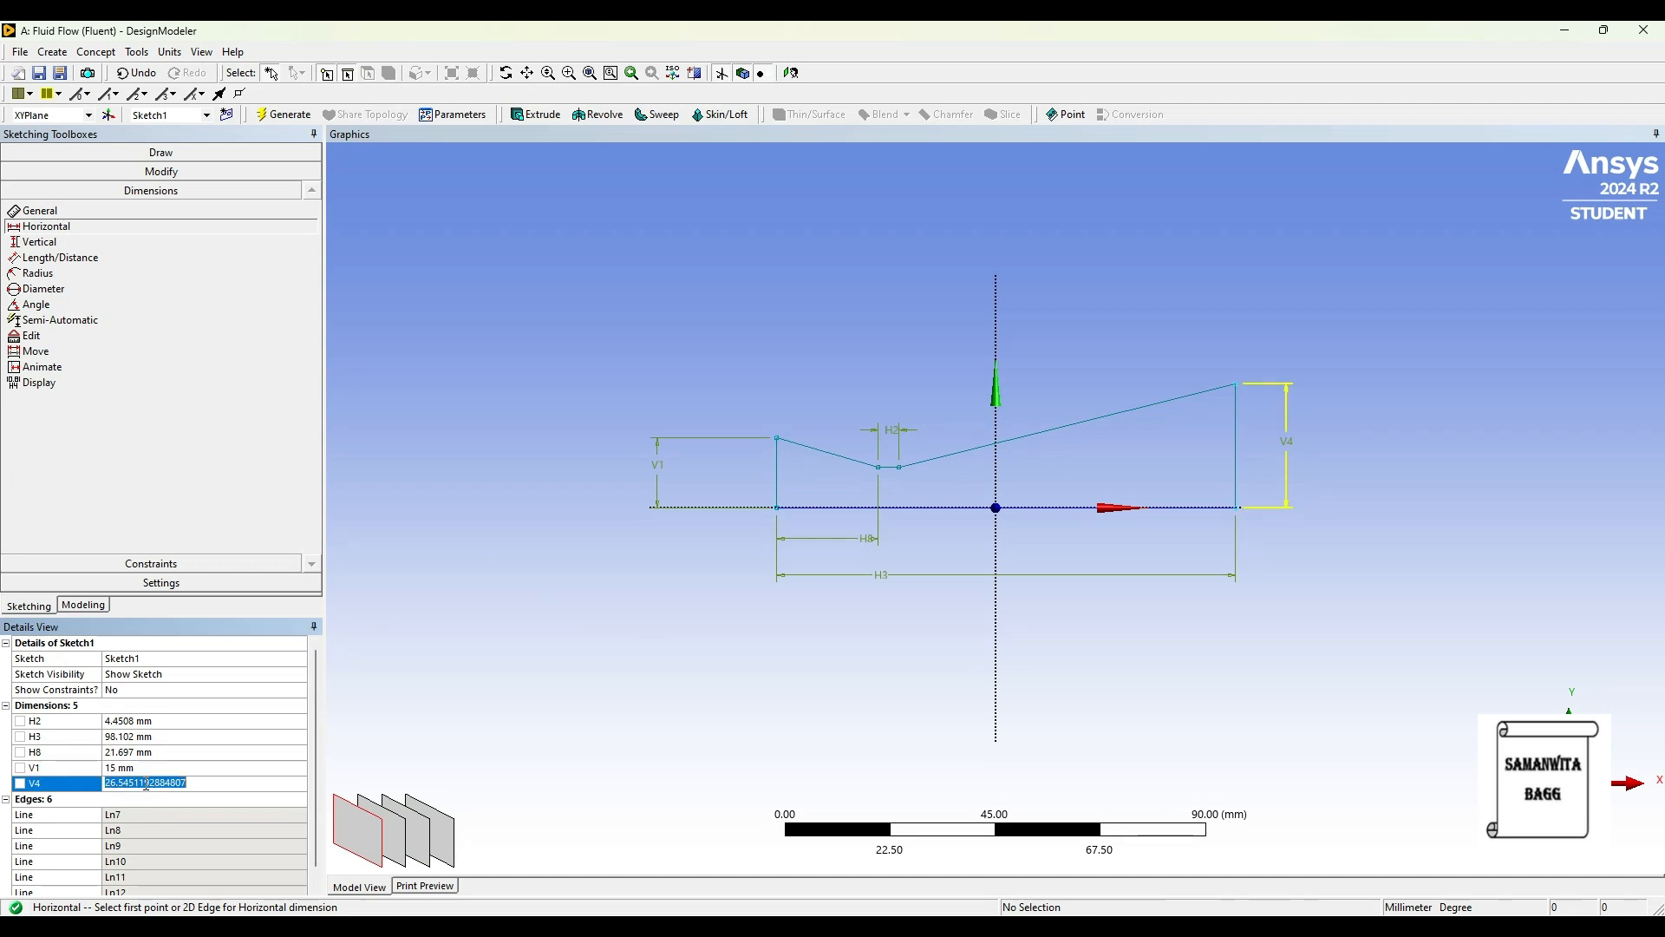
{"action": "type", "text": "30"}
{"action": "key", "text": "Return"}
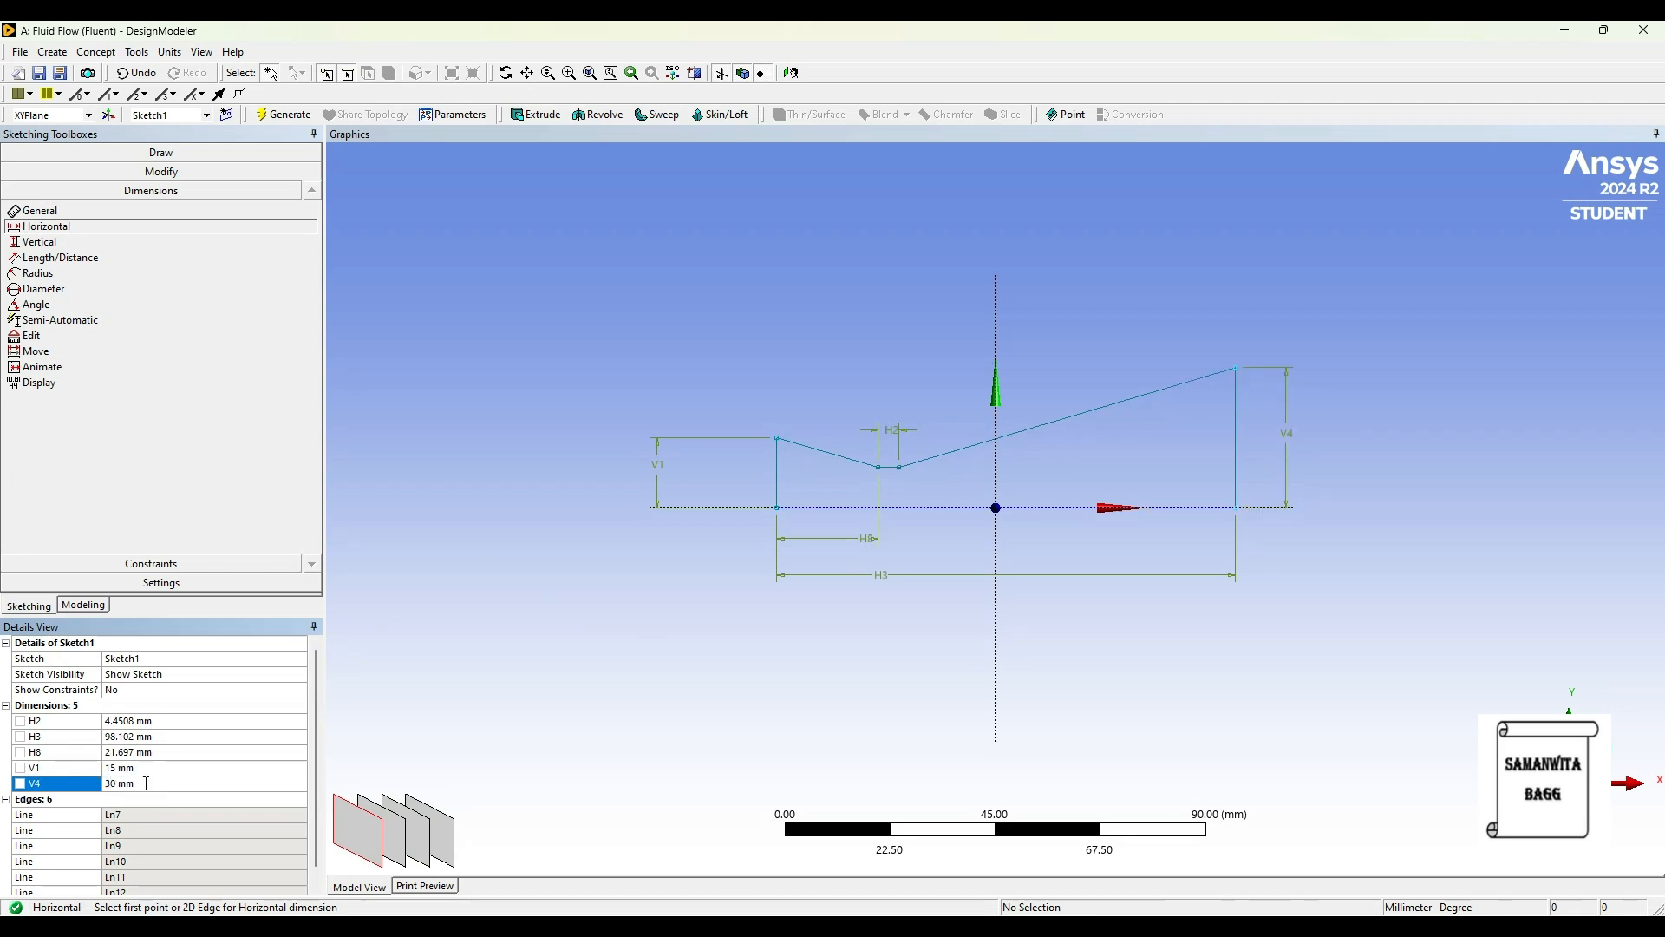
{"action": "double_click", "coordinate": [123, 752]}
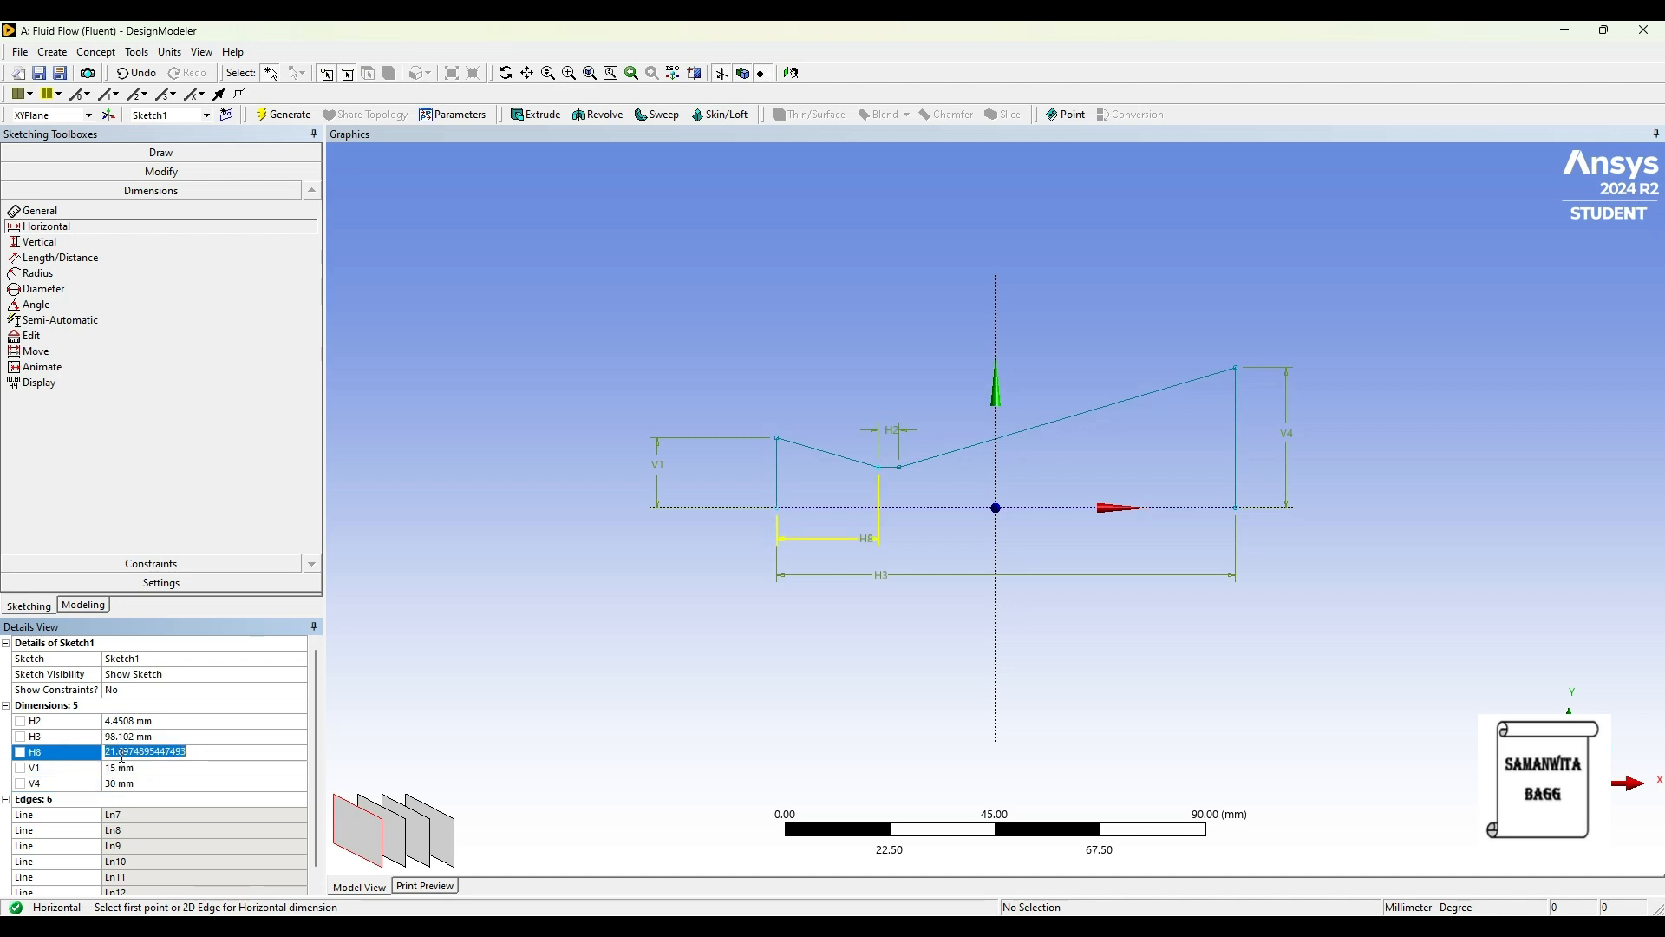
{"action": "type", "text": "25"}
{"action": "key", "text": "Return"}
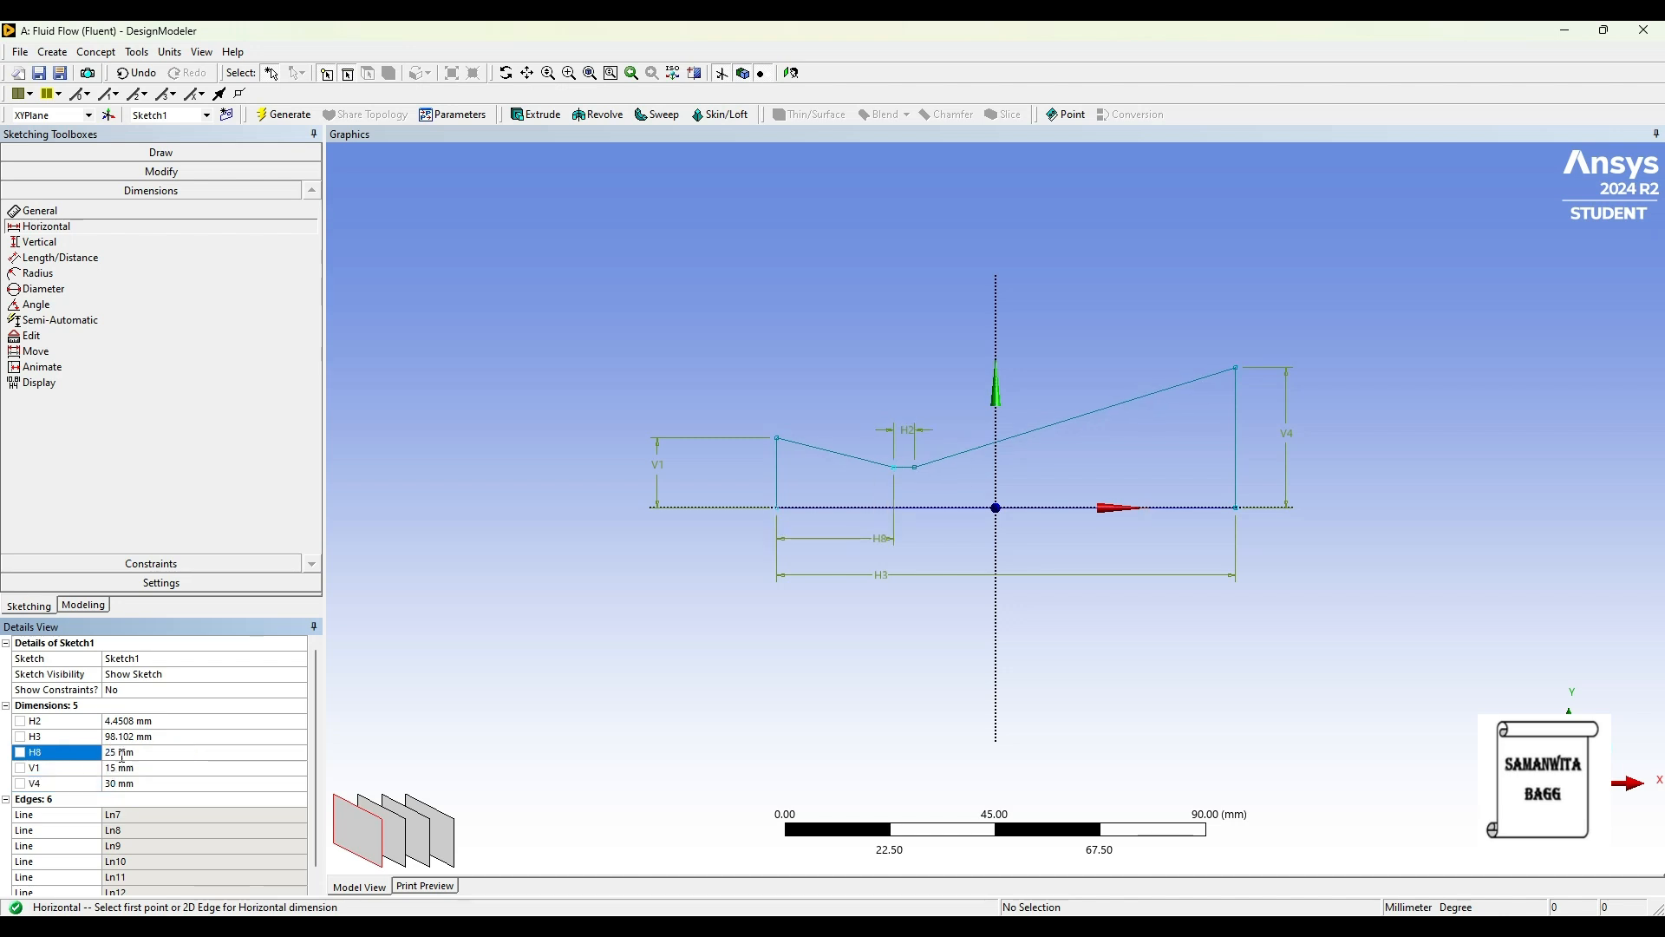
Set H3 to 100 mm and H2 to 5 mm, then return to the modeling tree.
{"action": "double_click", "coordinate": [128, 737]}
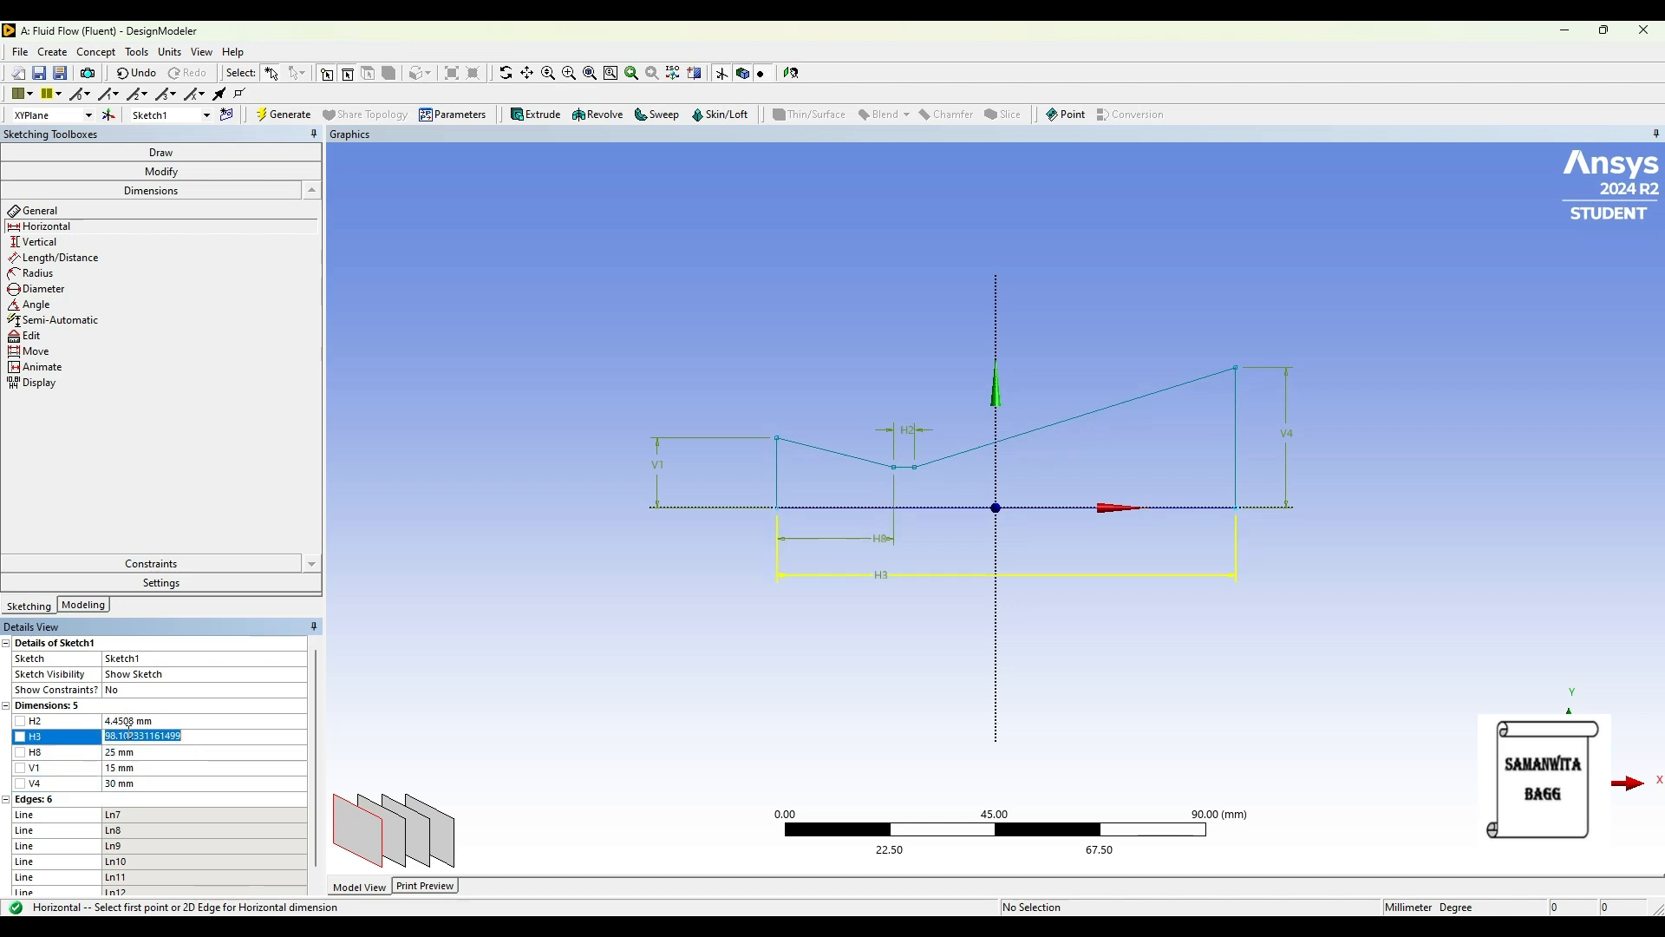
{"action": "type", "text": "100"}
{"action": "key", "text": "Return"}
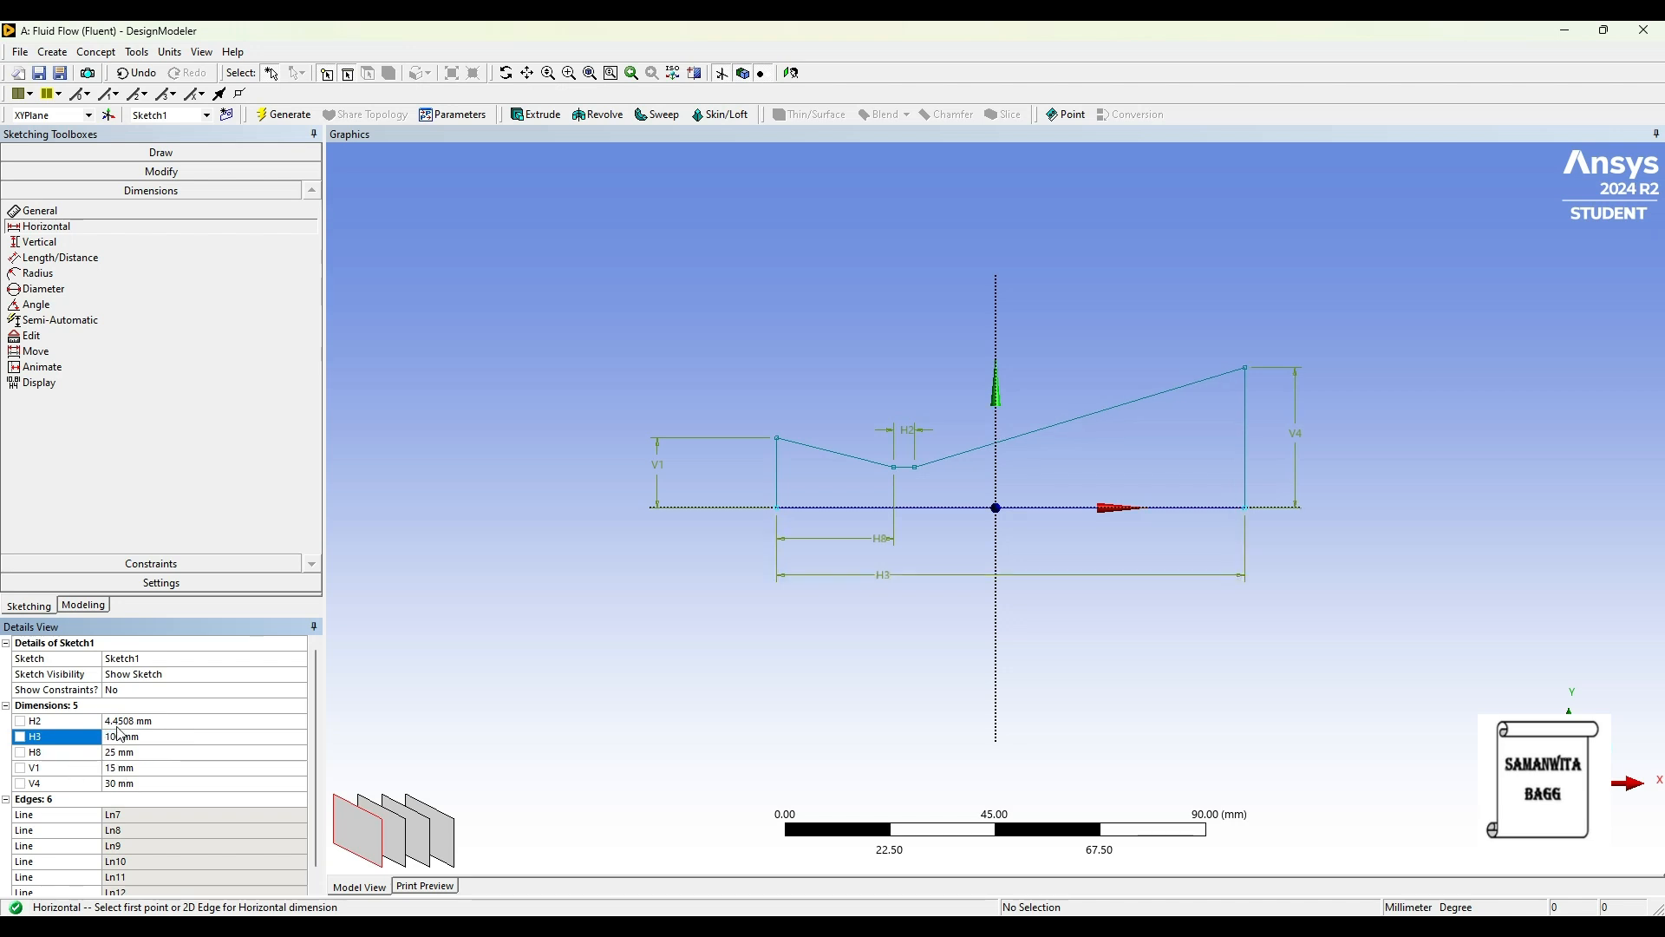
{"action": "double_click", "coordinate": [124, 721]}
{"action": "type", "text": "5"}
{"action": "key", "text": "Return"}
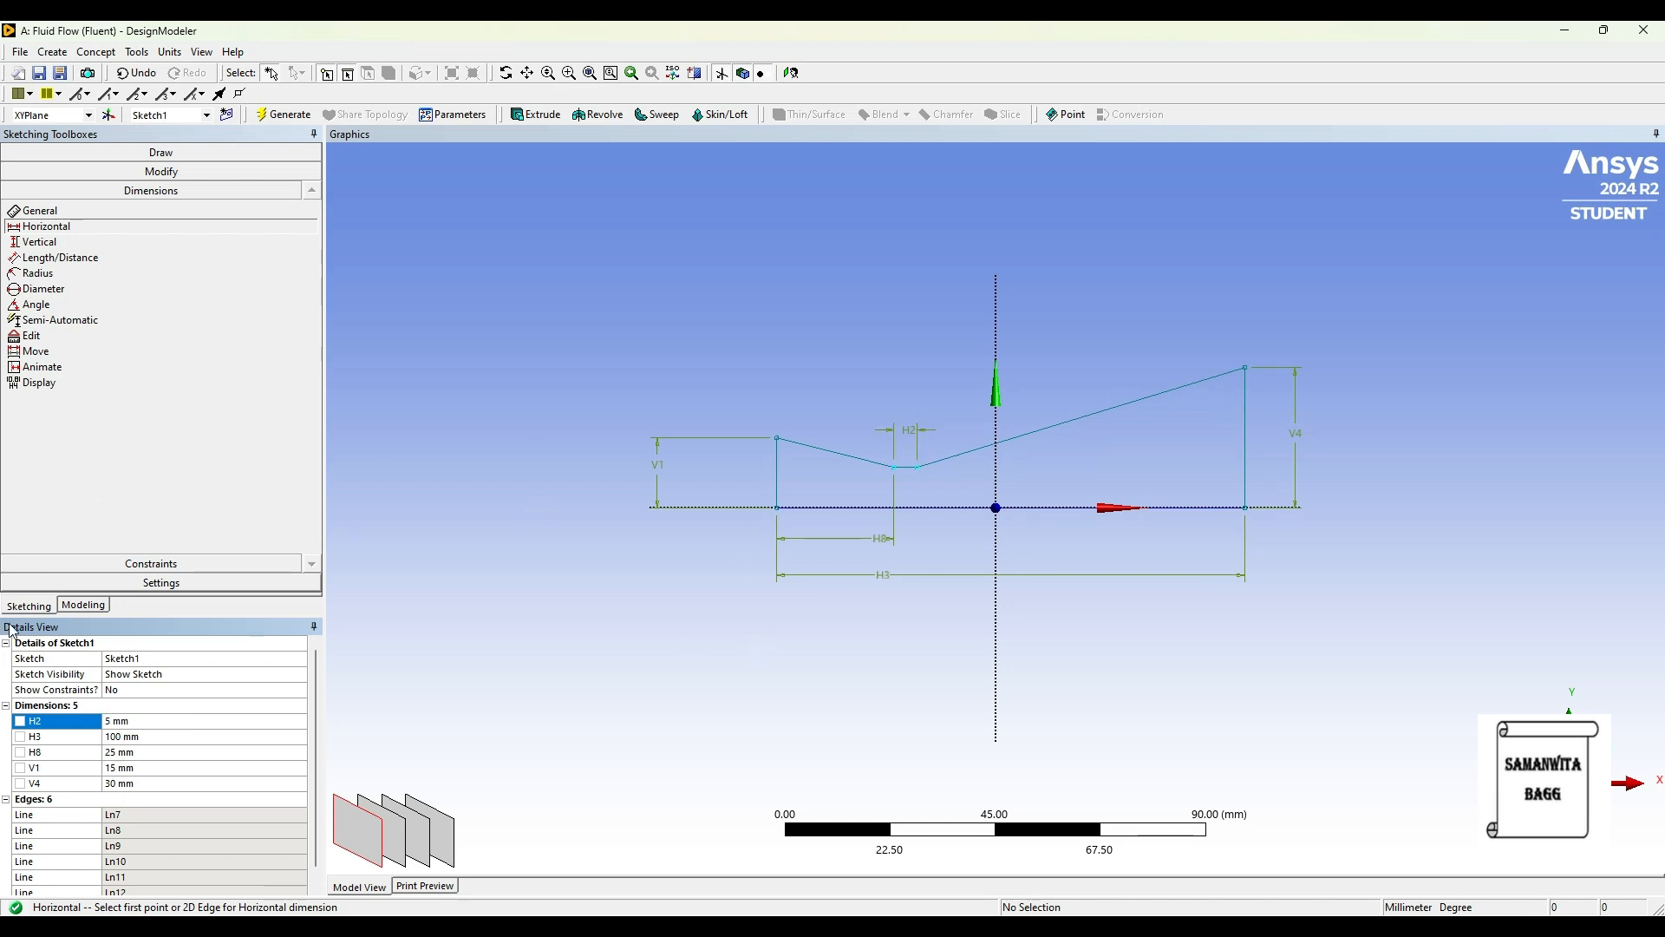
{"action": "left_click", "coordinate": [82, 606]}
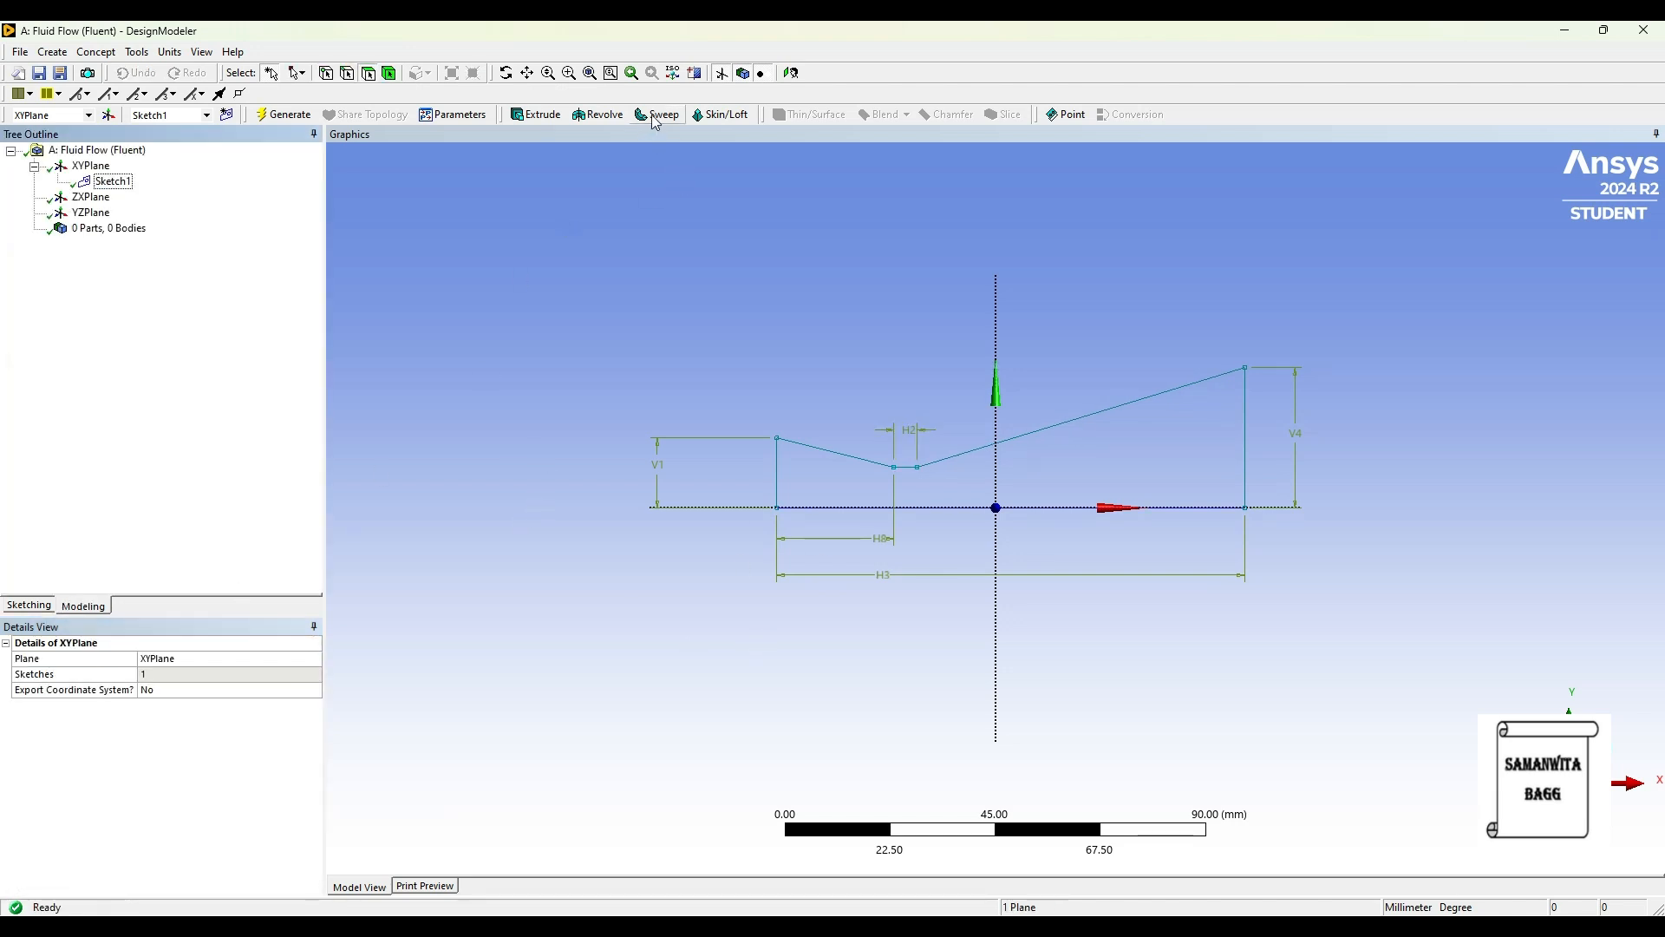
Start a Revolve with Sketch1 as profile and the horizontal centreline edge as axis.
{"action": "left_click", "coordinate": [601, 114]}
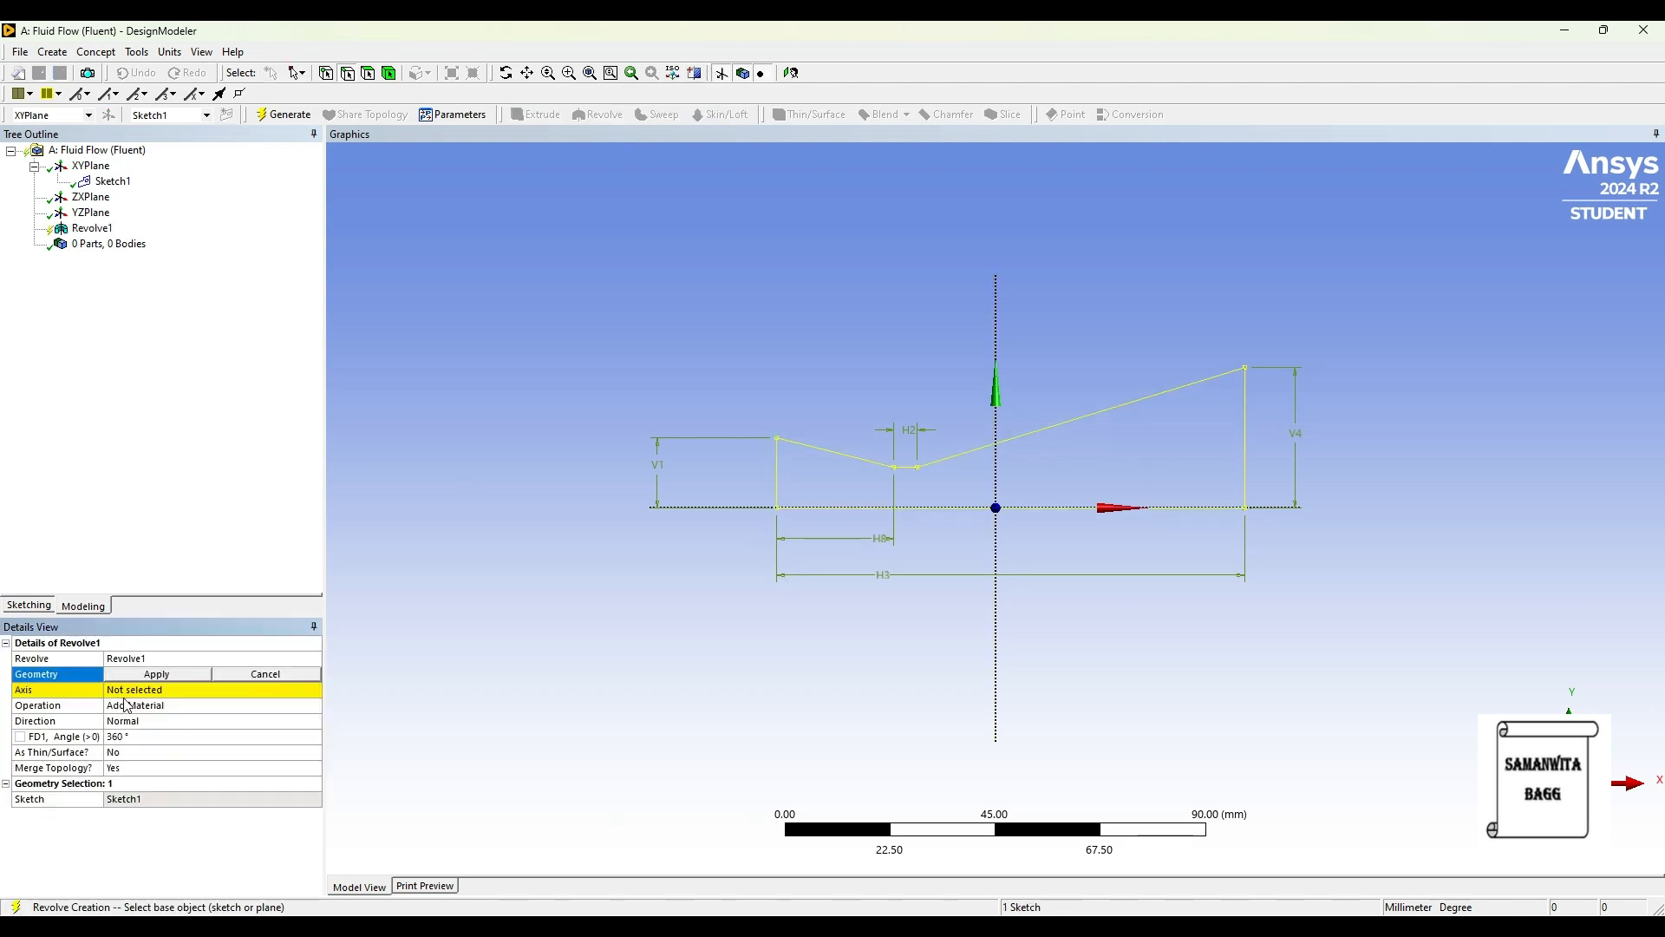
{"action": "left_click", "coordinate": [156, 674]}
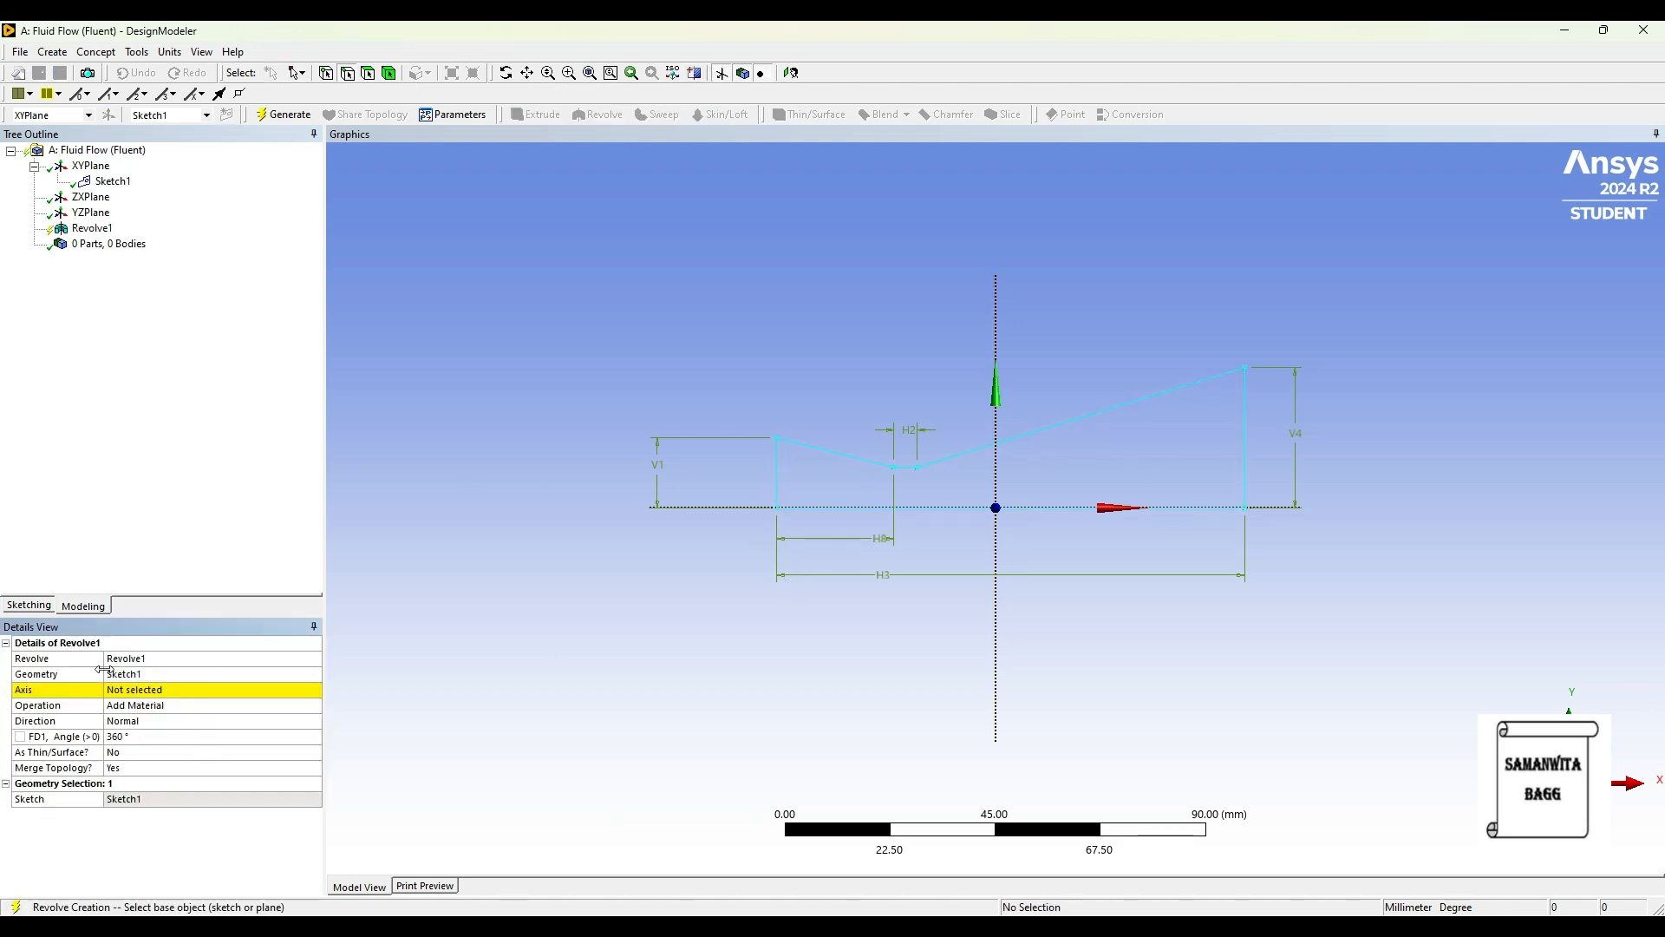
{"action": "left_click", "coordinate": [131, 689]}
{"action": "left_click", "coordinate": [928, 509]}
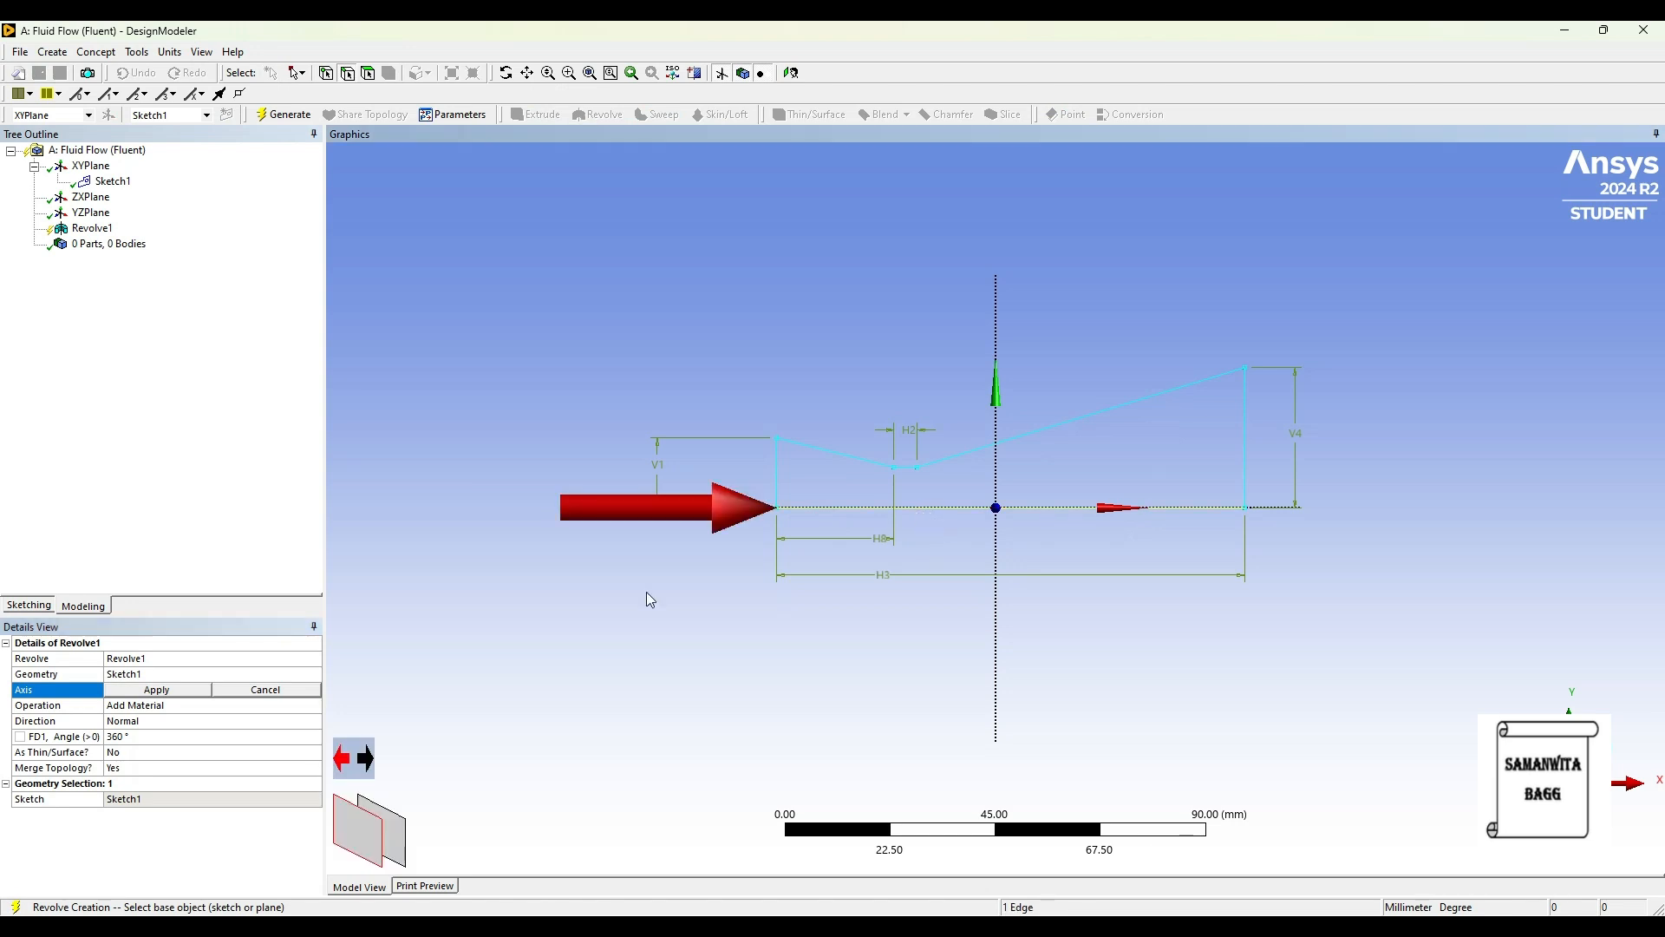
{"action": "left_click", "coordinate": [156, 689]}
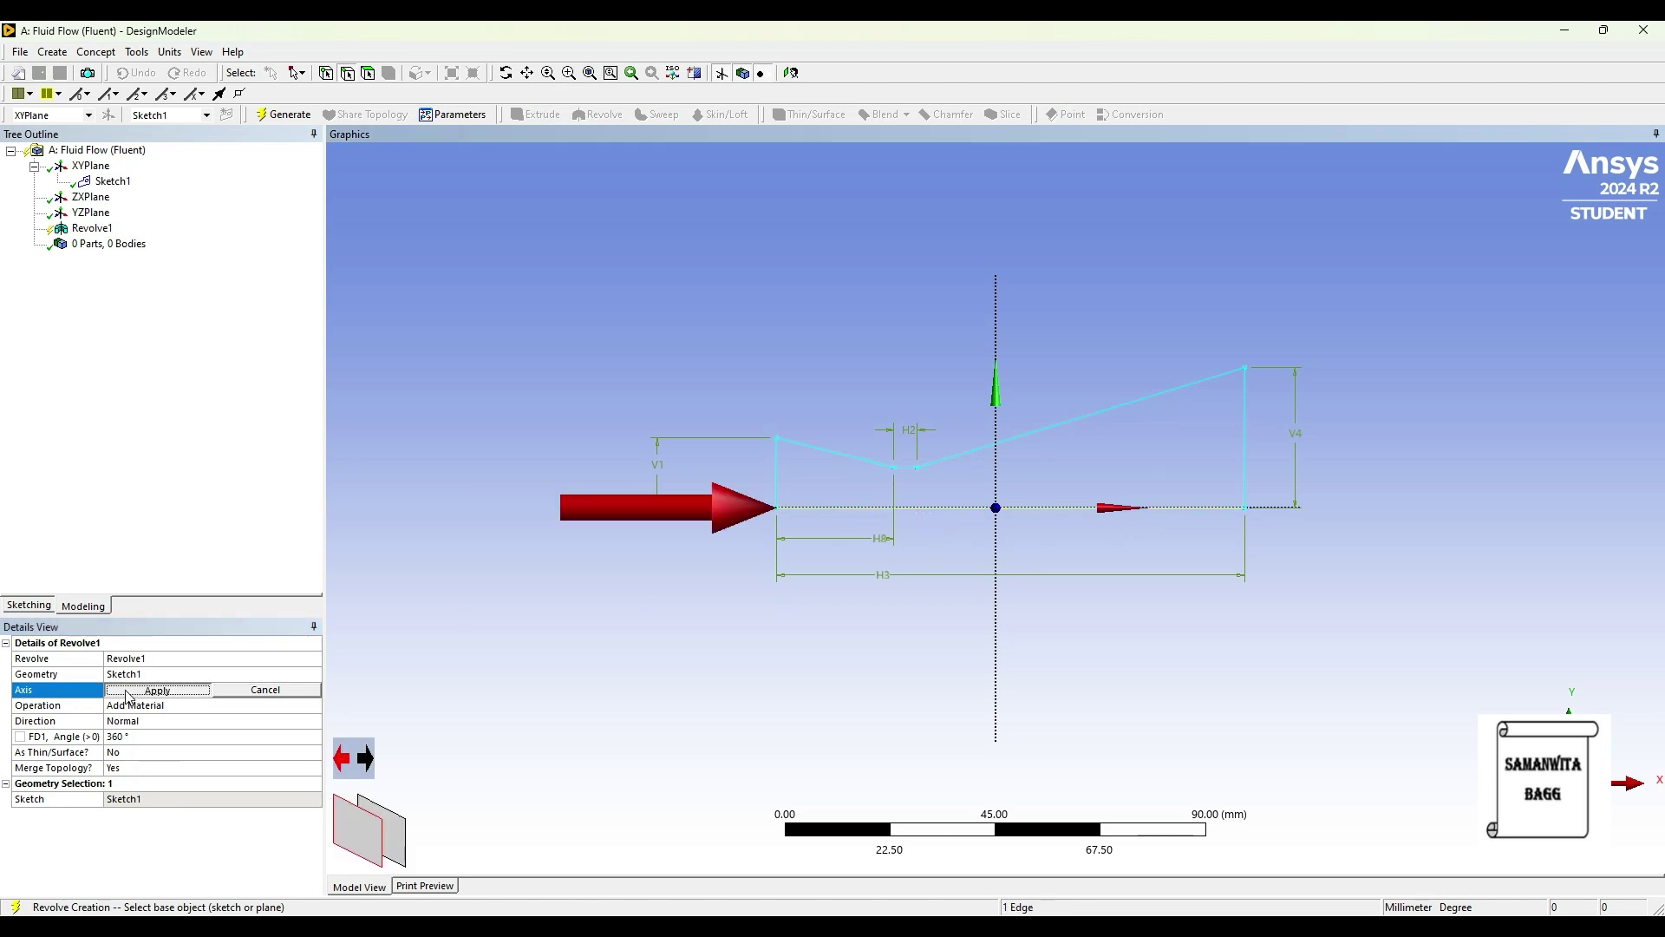
Set the revolve operation to Add Frozen and generate the nozzle body.
{"action": "left_click", "coordinate": [208, 706]}
{"action": "left_click", "coordinate": [314, 706]}
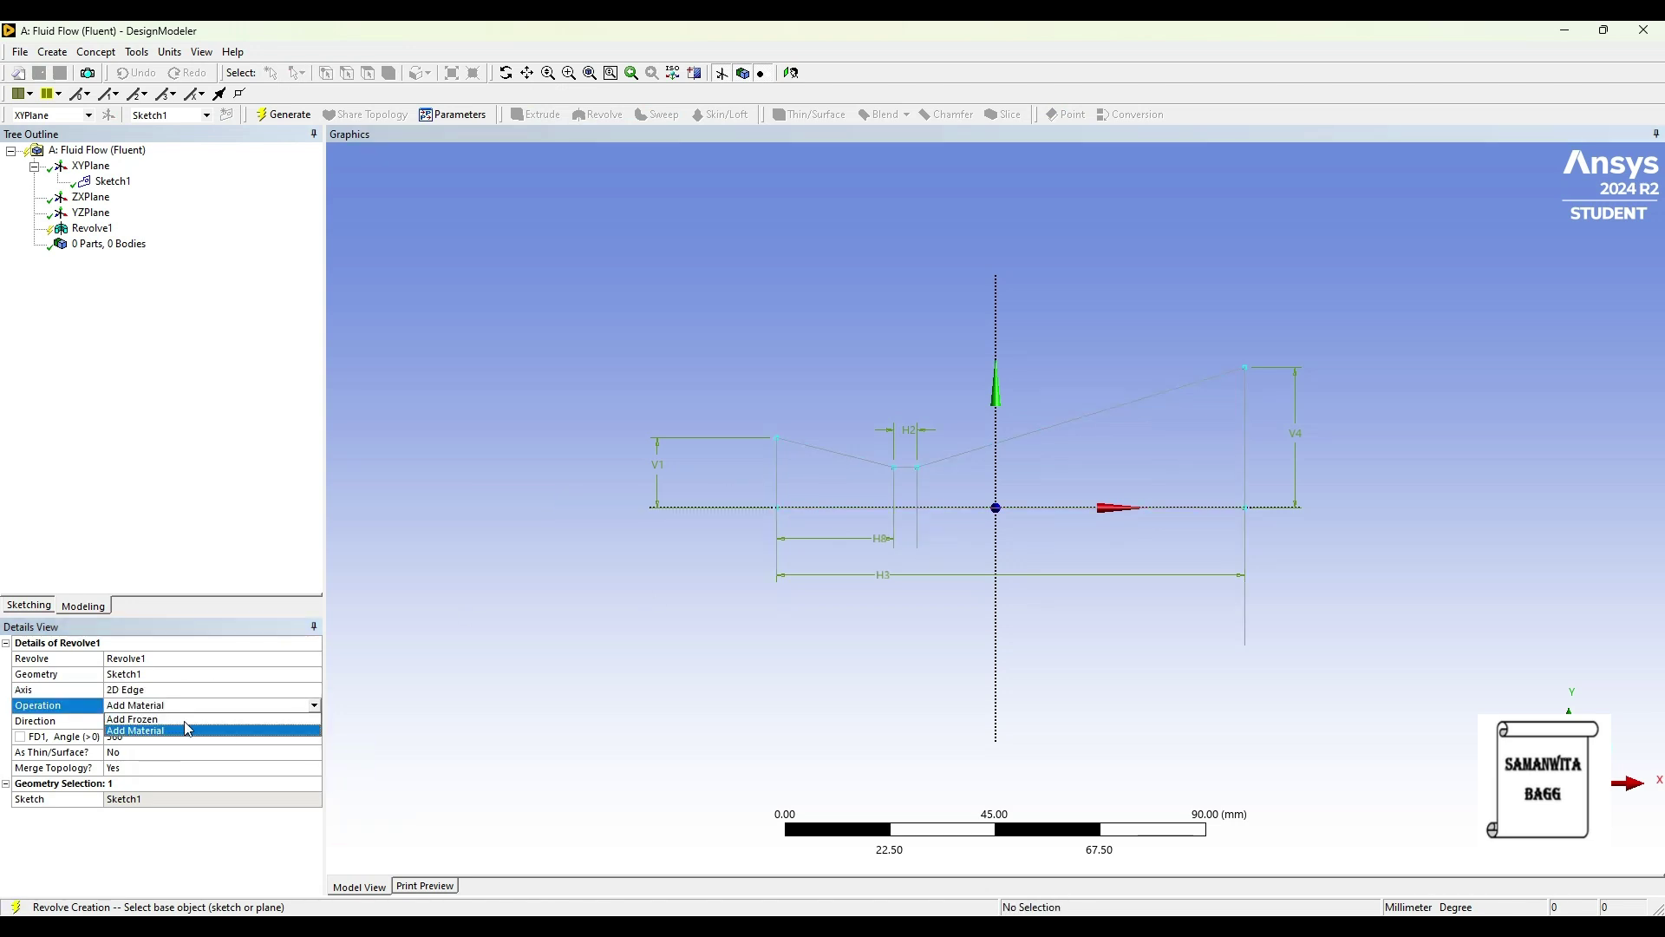
{"action": "left_click", "coordinate": [133, 718]}
{"action": "left_click", "coordinate": [283, 115]}
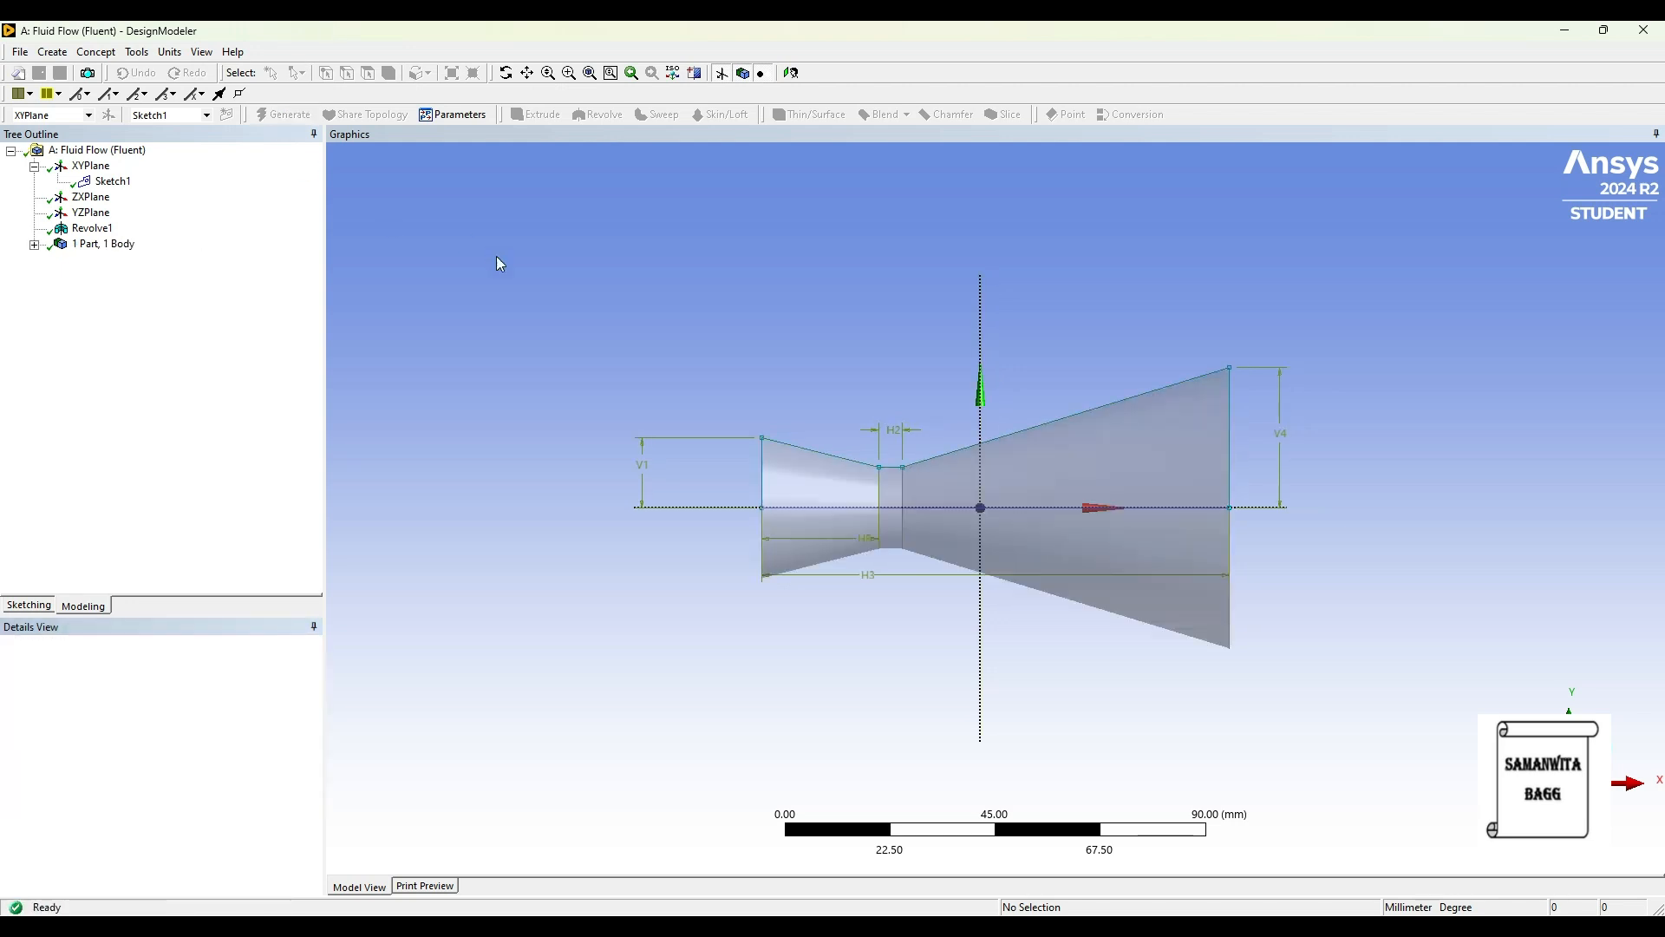
{"action": "mouse_move", "coordinate": [969, 482]}
{"action": "middle_mouse_down"}
{"action": "mouse_move", "coordinate": [1043, 535]}
{"action": "mouse_move", "coordinate": [1027, 527]}
{"action": "middle_mouse_up"}
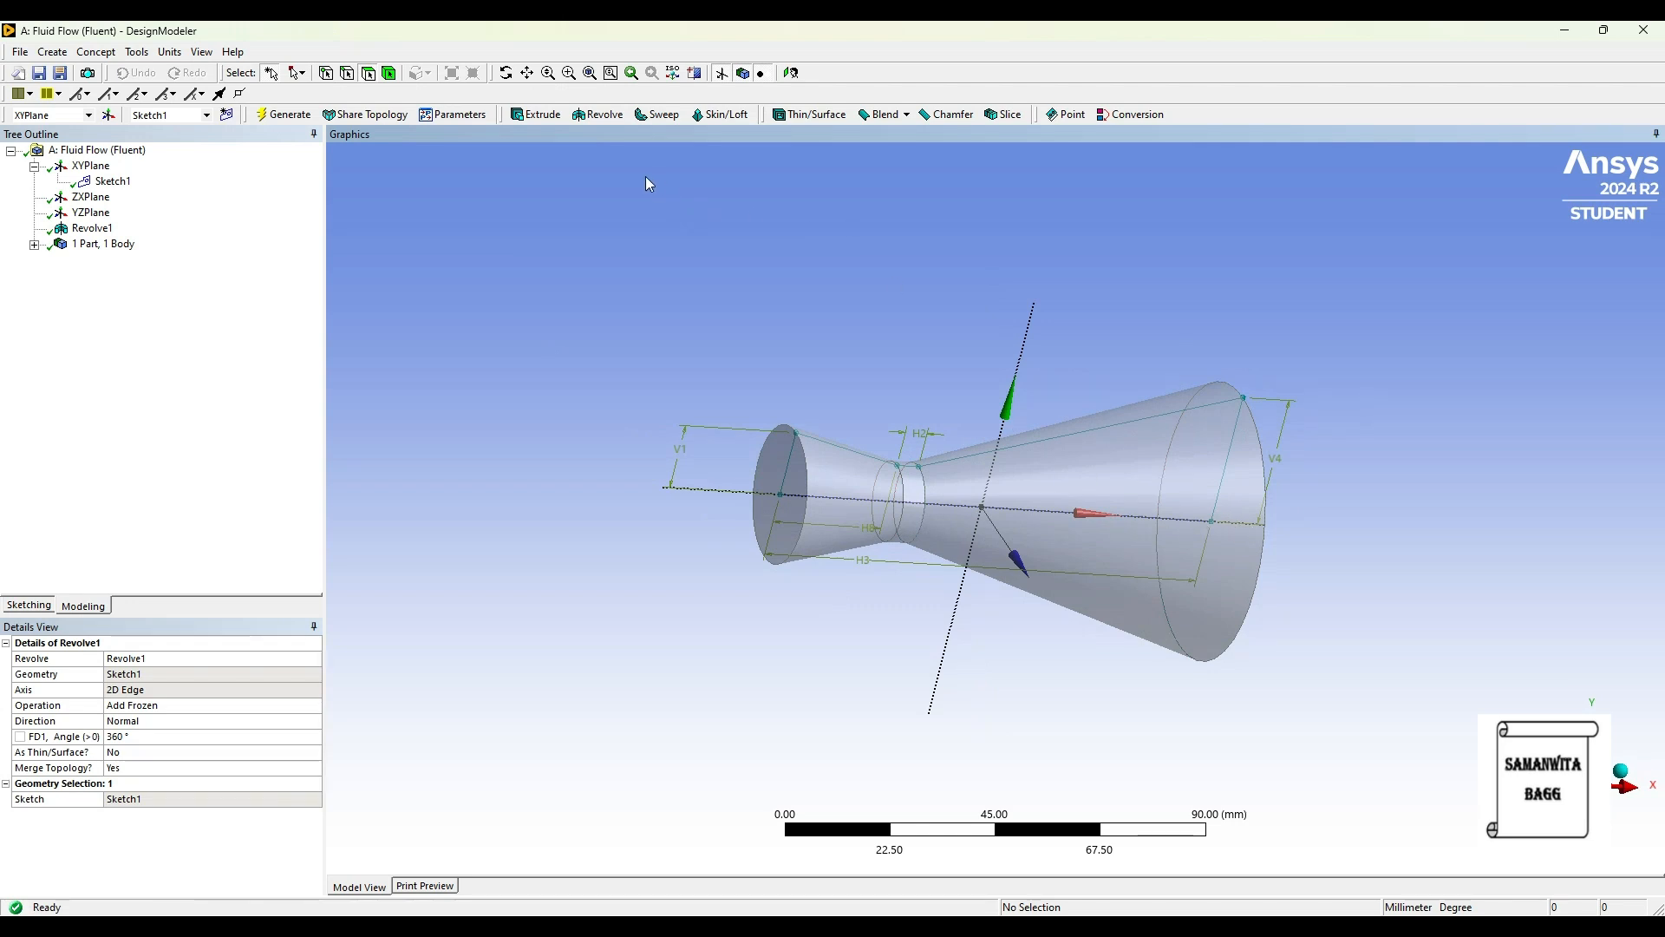
{"action": "left_click", "coordinate": [810, 116]}
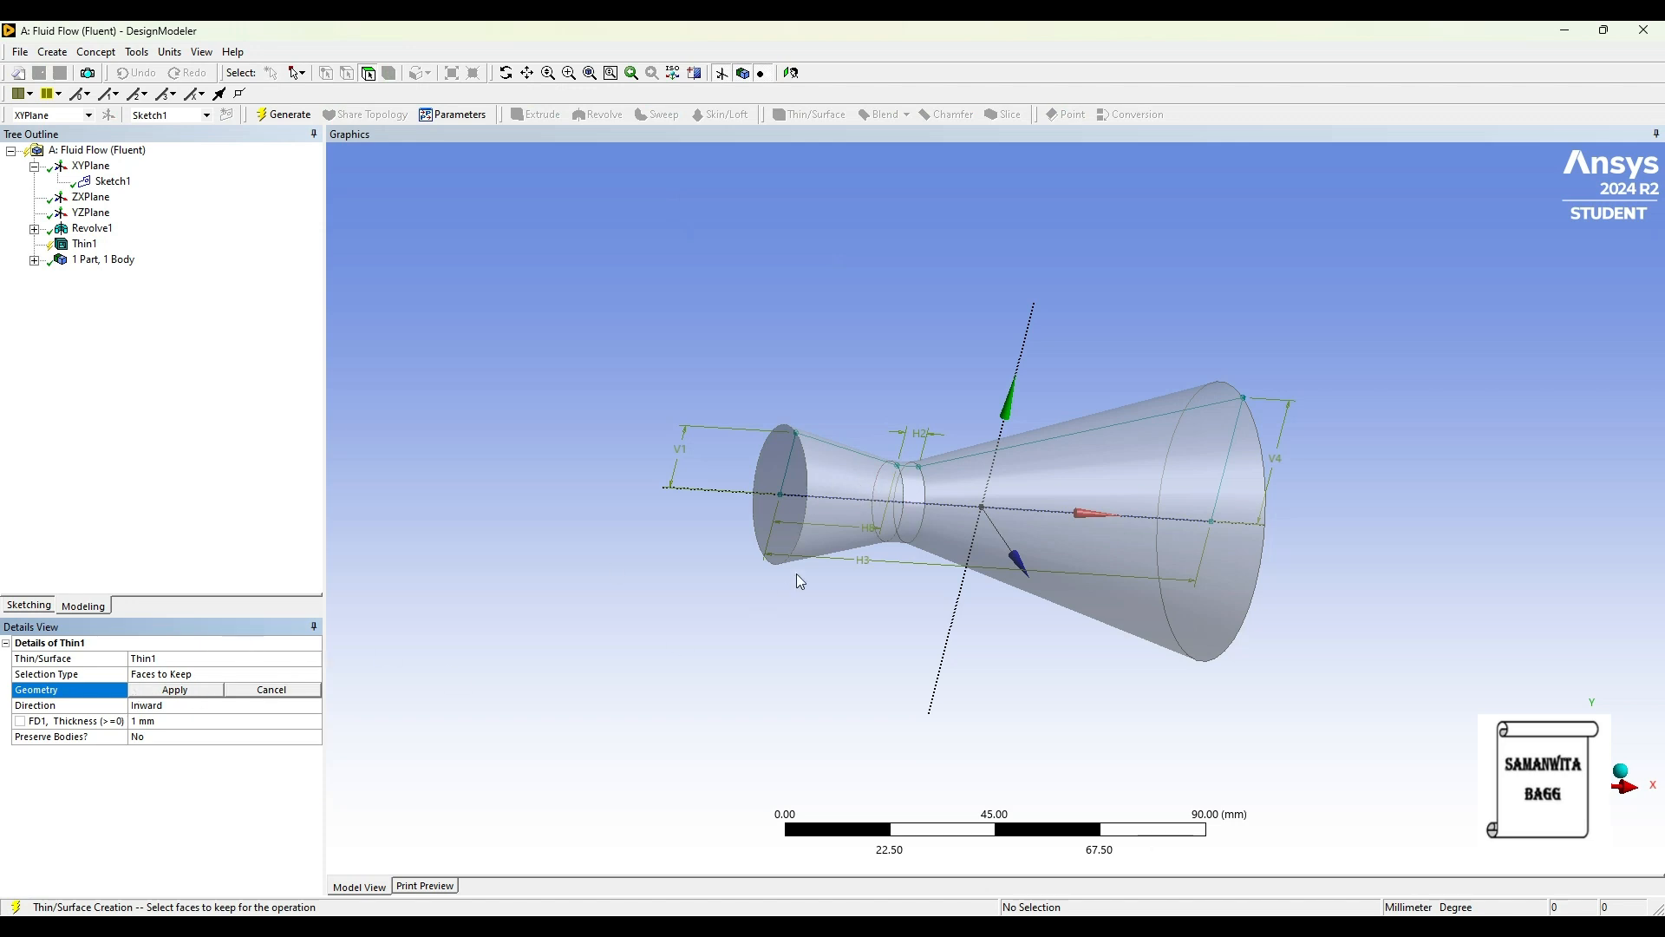
Keep the three nozzle side faces in Thin/Surface and generate the shell.
{"action": "left_click", "coordinate": [856, 510]}
{"action": "left_click", "coordinate": [912, 501], "text": "ctrl"}
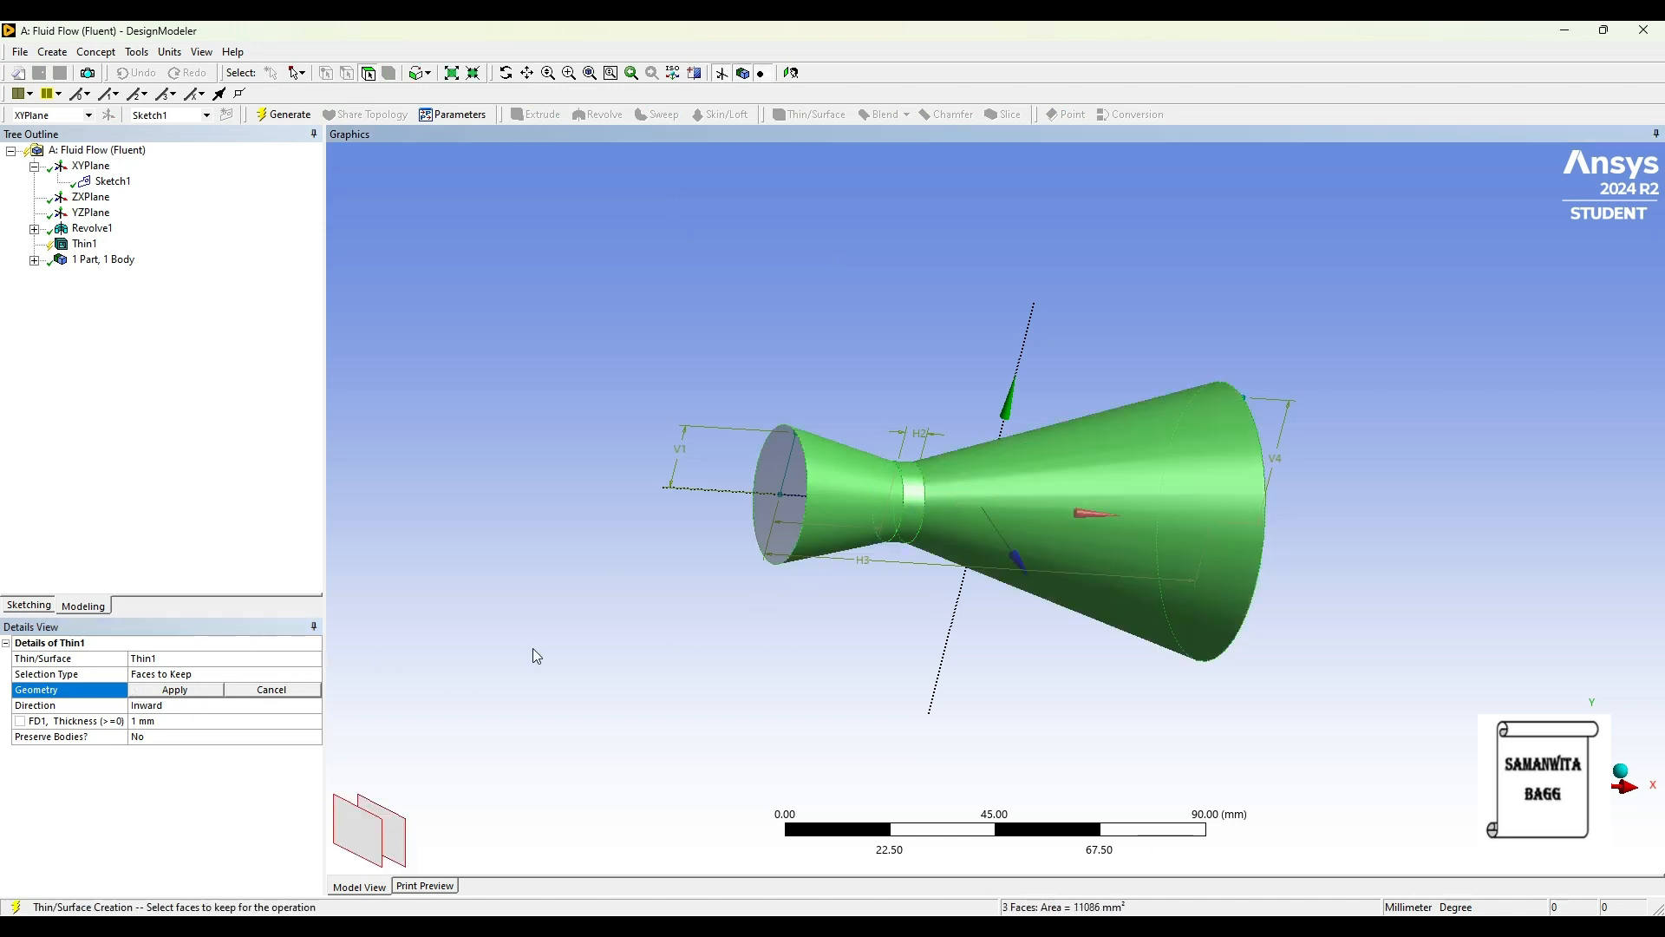
{"action": "left_click", "coordinate": [173, 689]}
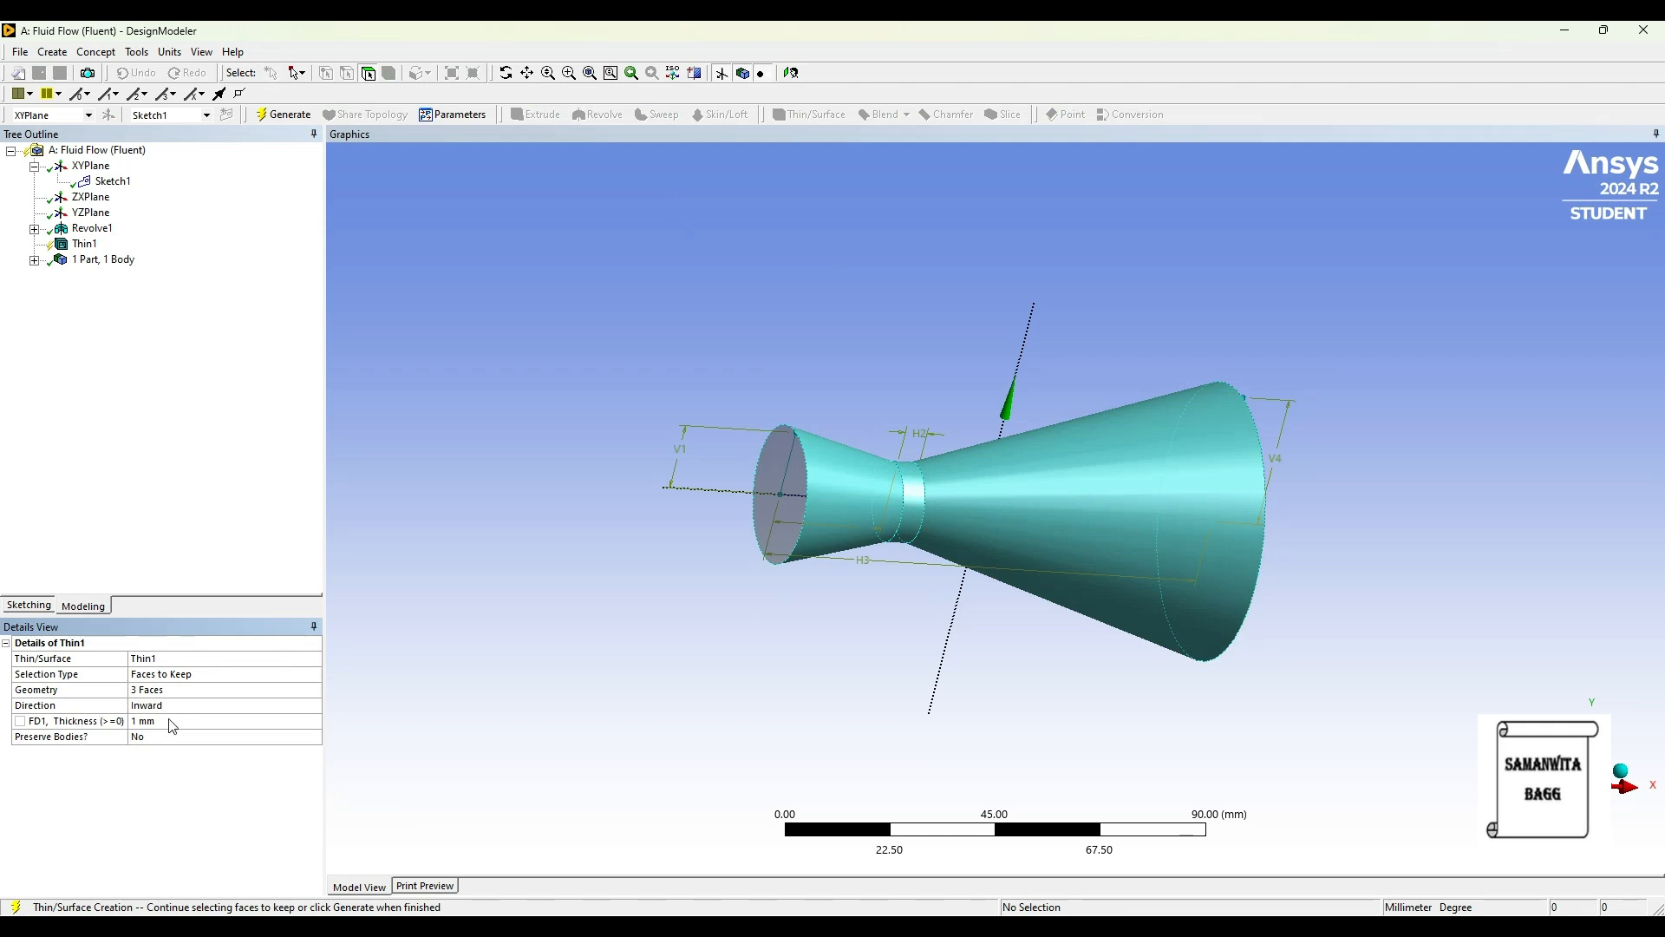
{"action": "left_click", "coordinate": [290, 116]}
{"action": "middle_click_drag", "start_coordinate": [871, 416], "coordinate": [1022, 390]}
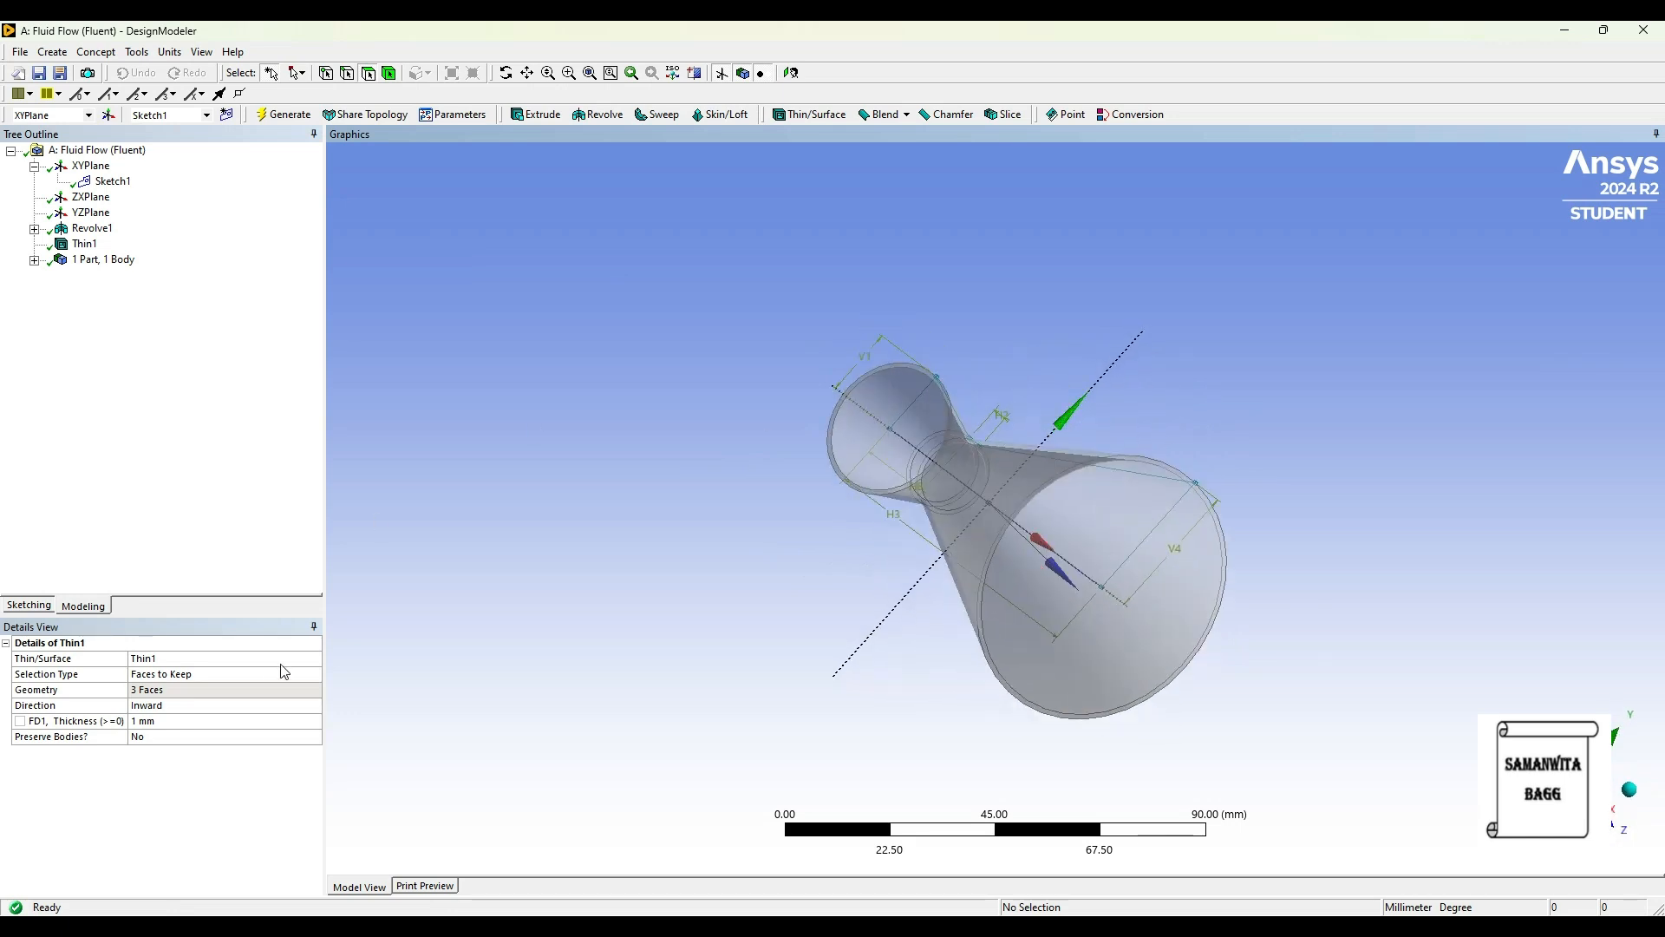
Change the wall thickness FD1 to 0.5 mm and regenerate the shell.
{"action": "left_click", "coordinate": [151, 721]}
{"action": "type", "text": "0.5"}
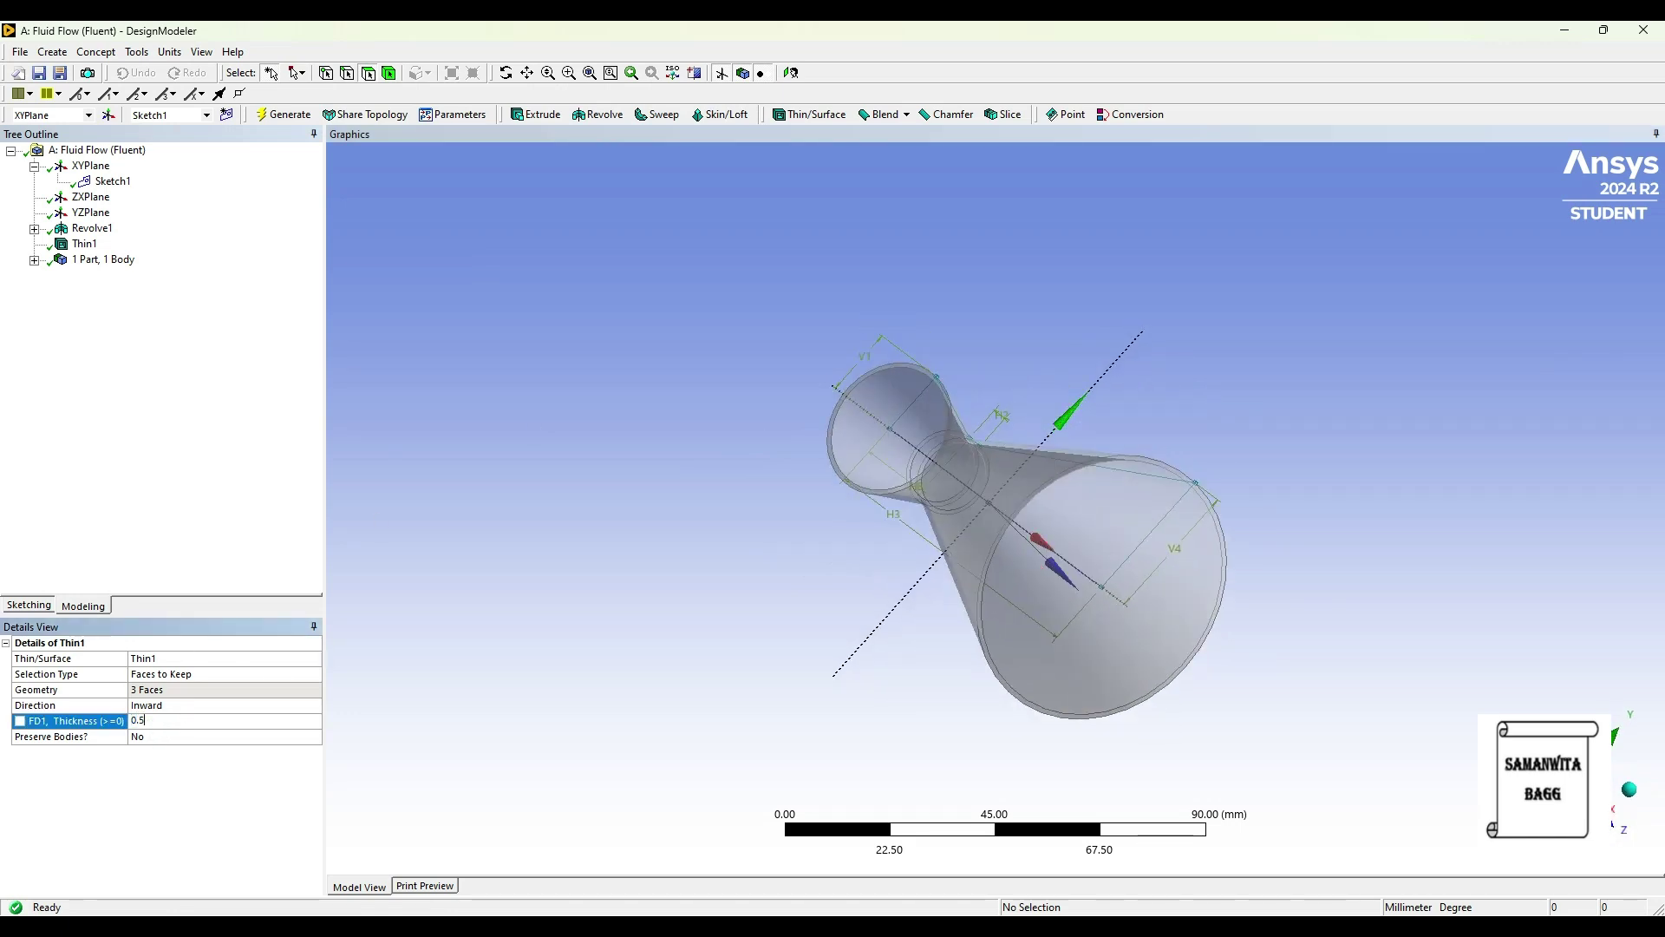
{"action": "key", "text": "Return"}
{"action": "type", "text": "mm"}
{"action": "left_click", "coordinate": [290, 115]}
{"action": "mouse_move", "coordinate": [1056, 322]}
{"action": "middle_mouse_down"}
{"action": "mouse_move", "coordinate": [1004, 417]}
{"action": "mouse_move", "coordinate": [854, 407]}
{"action": "middle_mouse_up"}
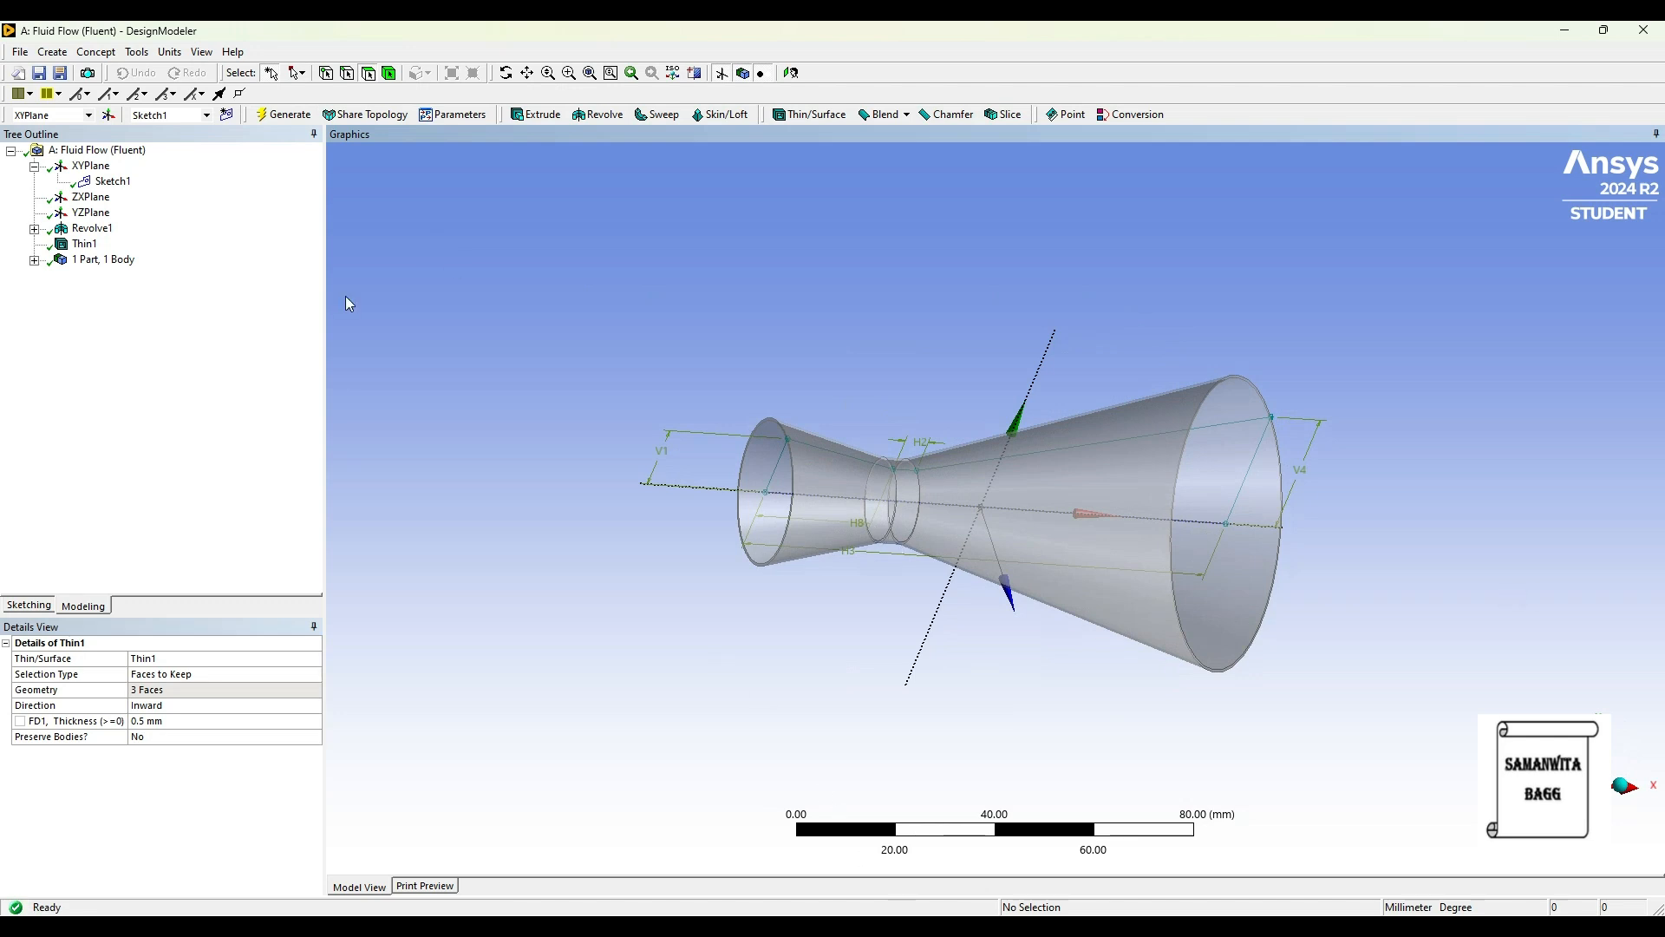
Fill the nozzle cavity from its three inner faces and generate the second body.
{"action": "left_click", "coordinate": [136, 51]}
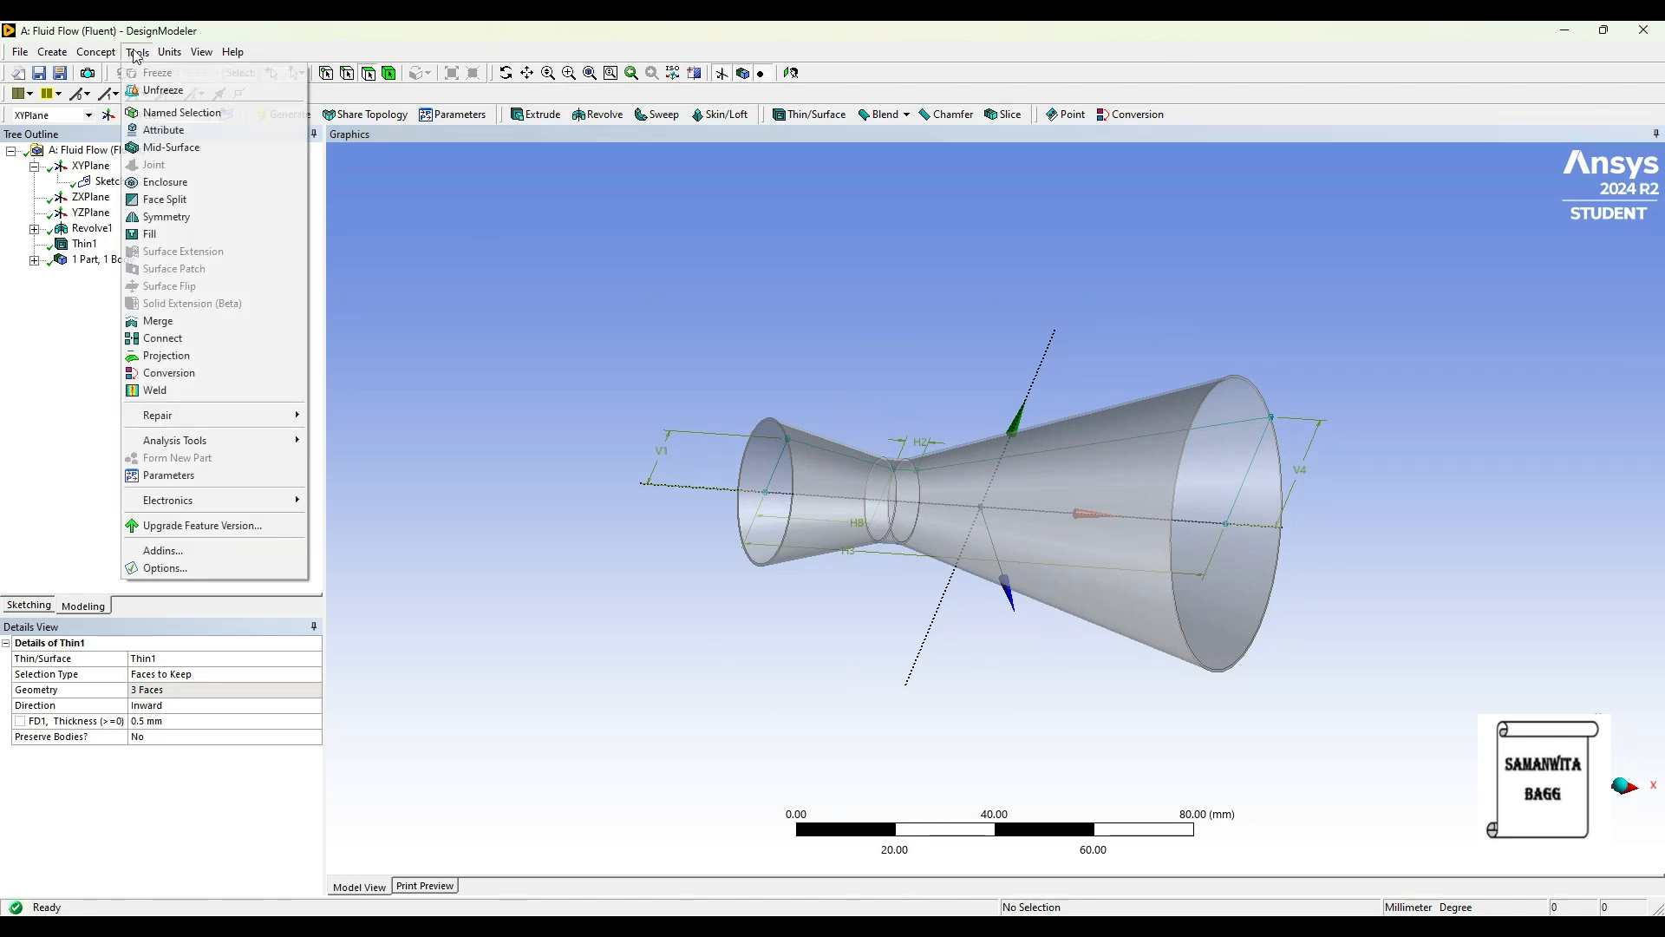
{"action": "left_click", "coordinate": [137, 51]}
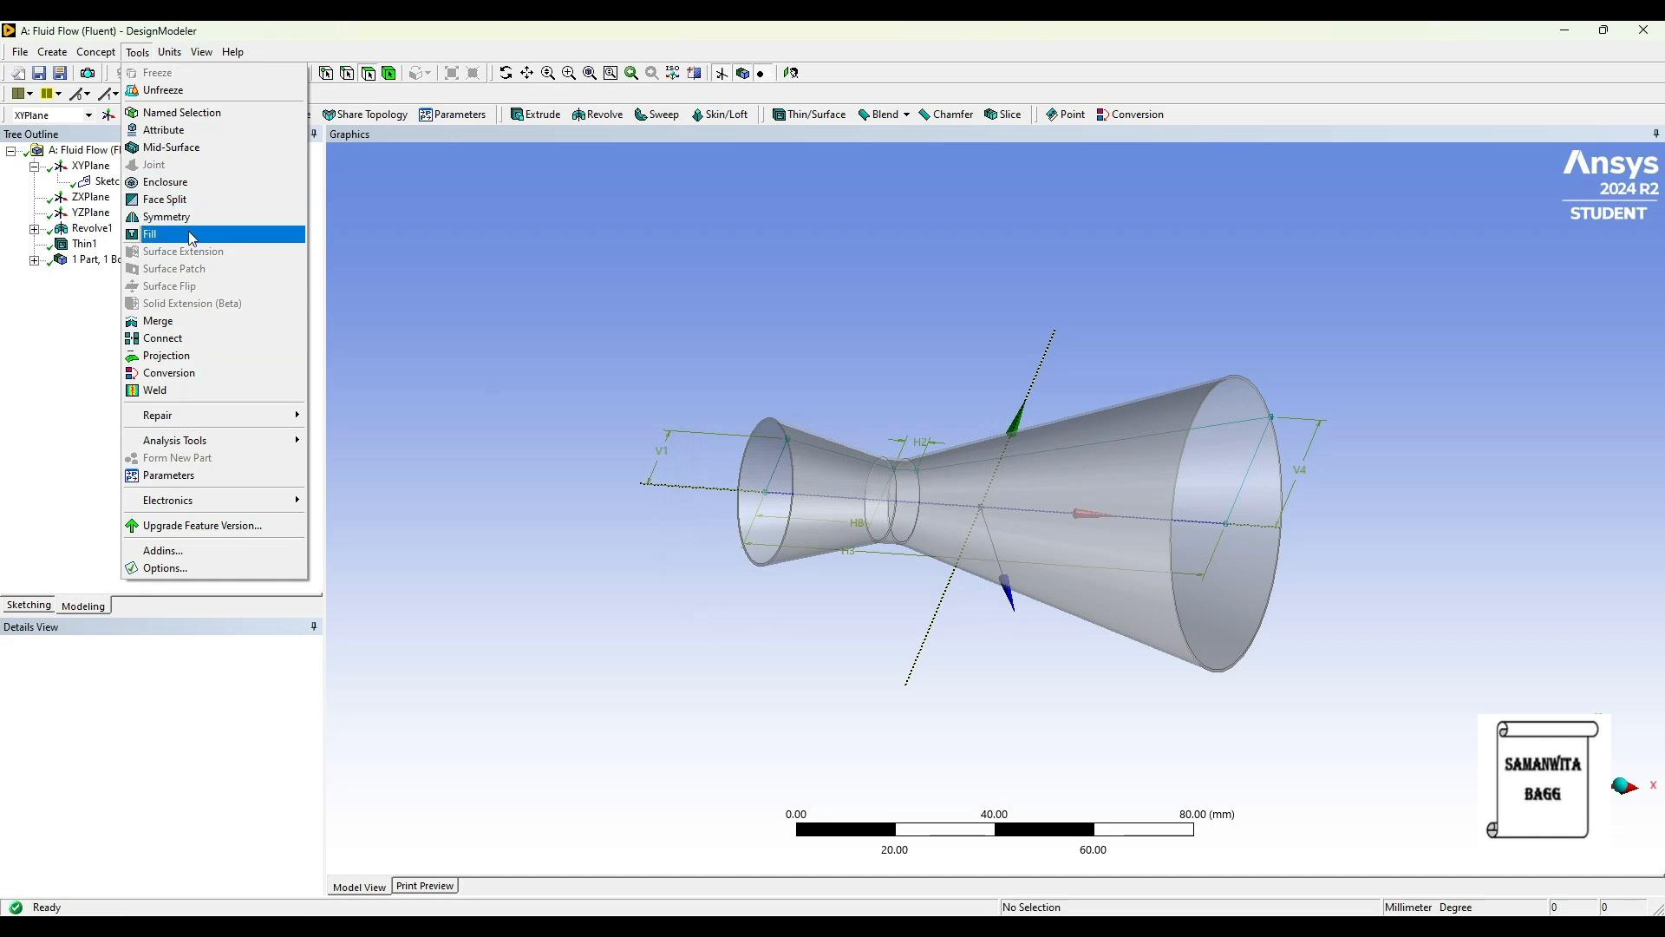
{"action": "left_click", "coordinate": [151, 233]}
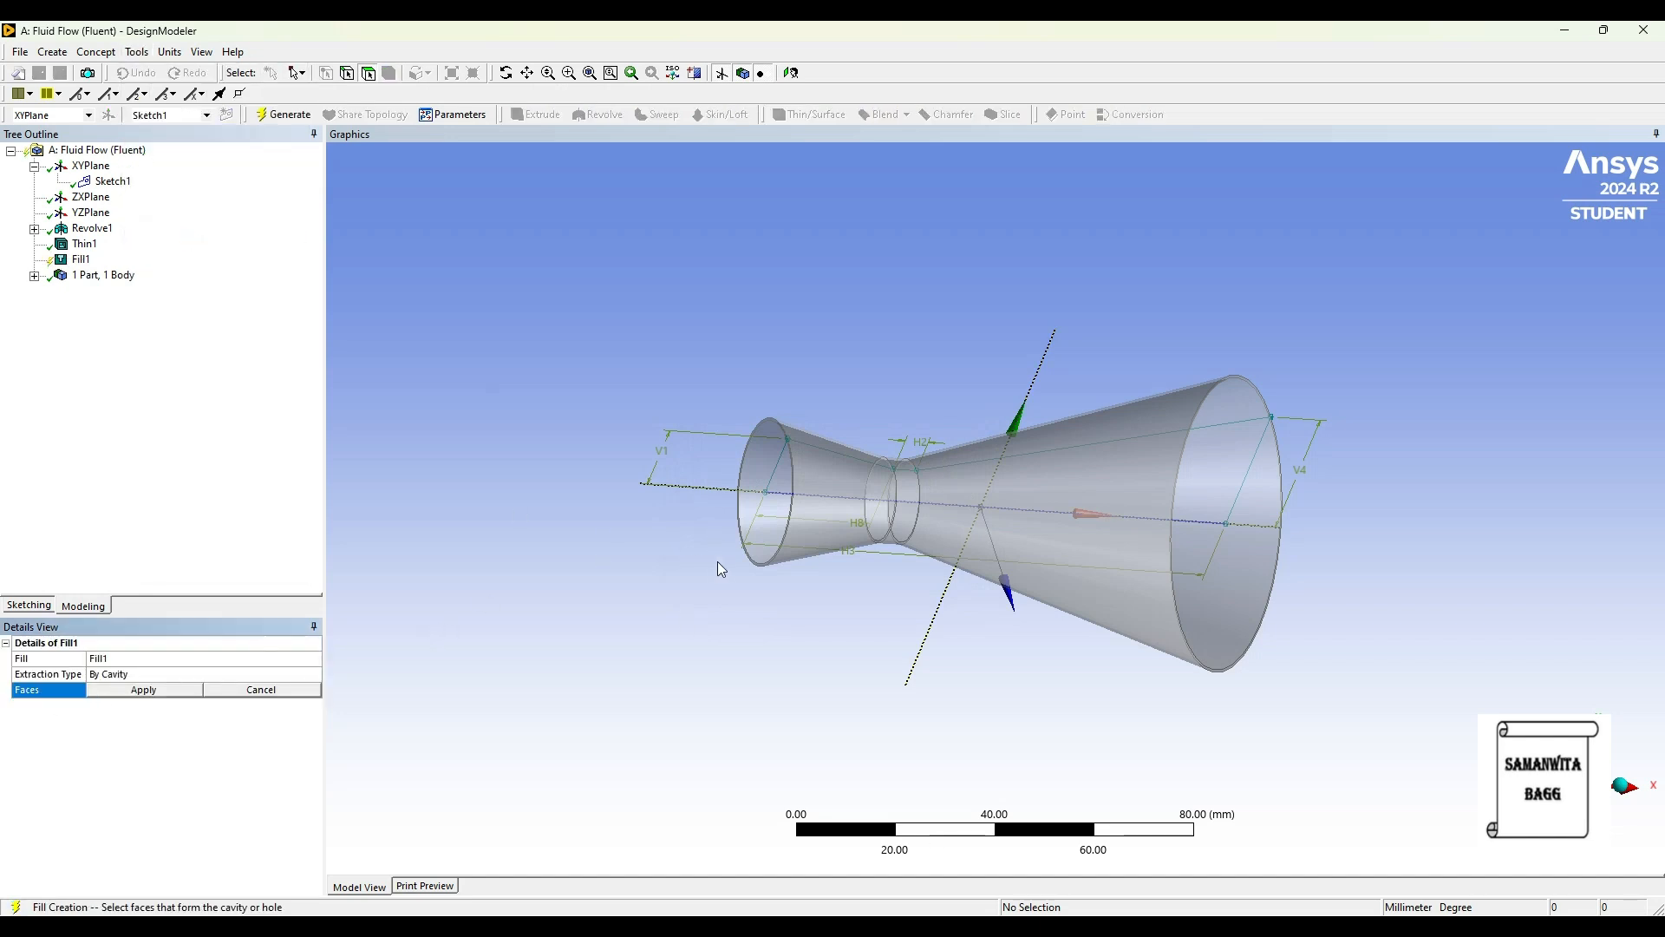
{"action": "left_click", "coordinate": [771, 472]}
{"action": "middle_click_drag", "start_coordinate": [1210, 573], "coordinate": [893, 550]}
{"action": "middle_click_drag", "start_coordinate": [1003, 533], "coordinate": [991, 544]}
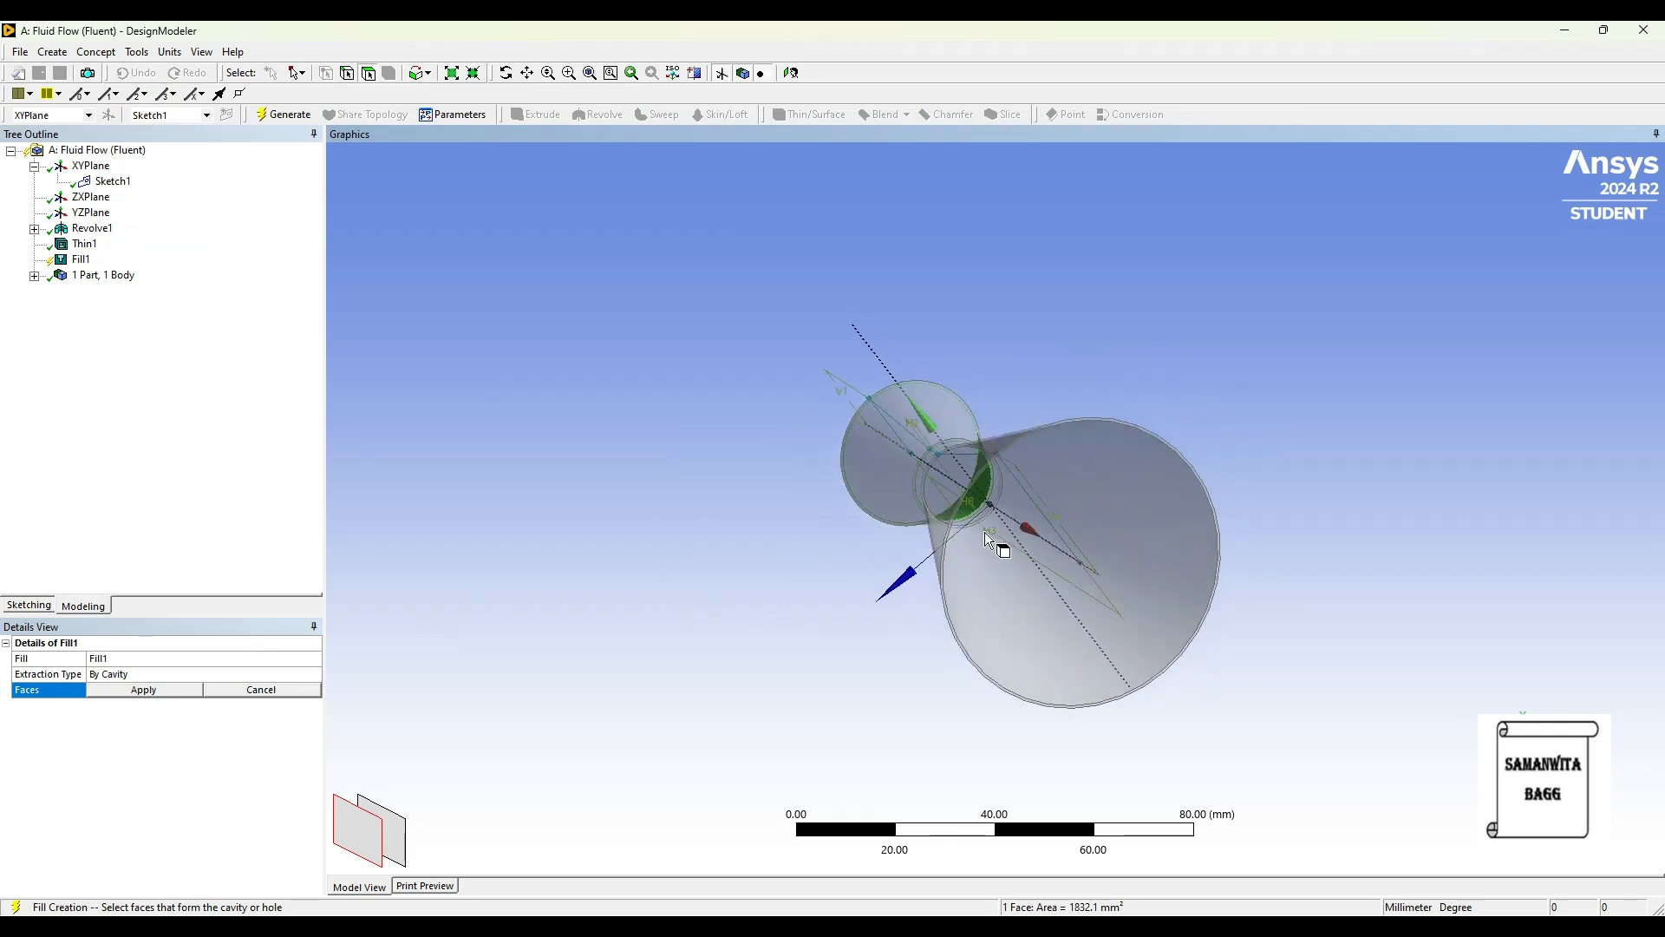
{"action": "left_click", "coordinate": [1002, 538], "text": "ctrl"}
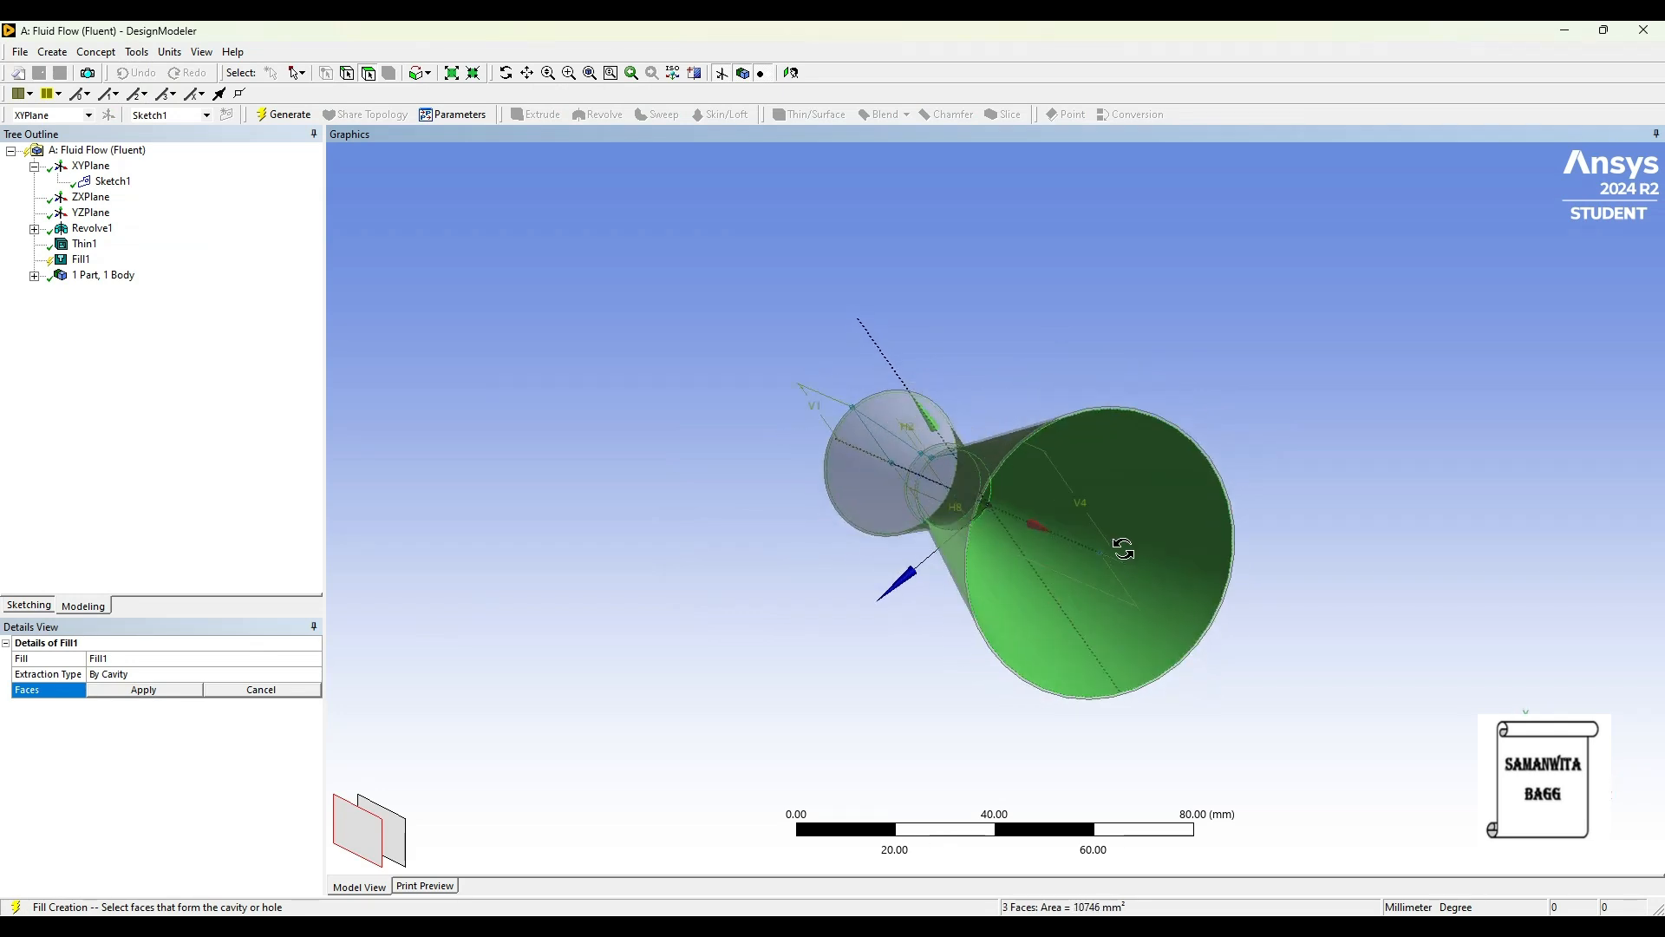
{"action": "middle_click_drag", "start_coordinate": [1119, 547], "coordinate": [1443, 504]}
{"action": "left_click", "coordinate": [144, 691]}
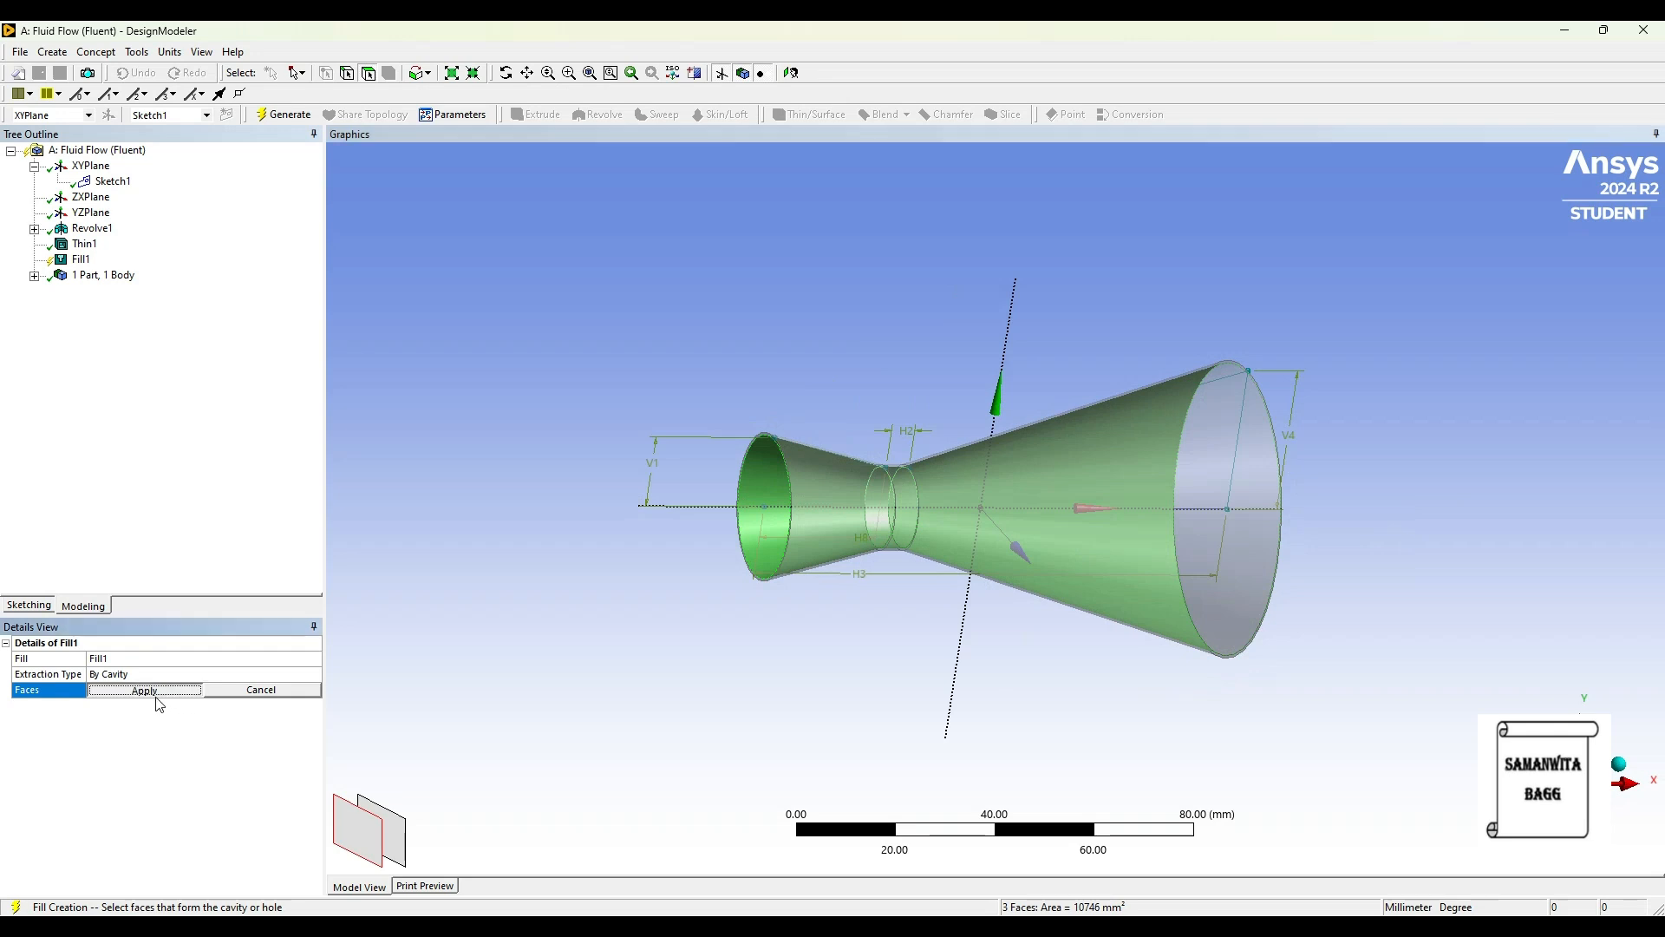
{"action": "left_click", "coordinate": [290, 114]}
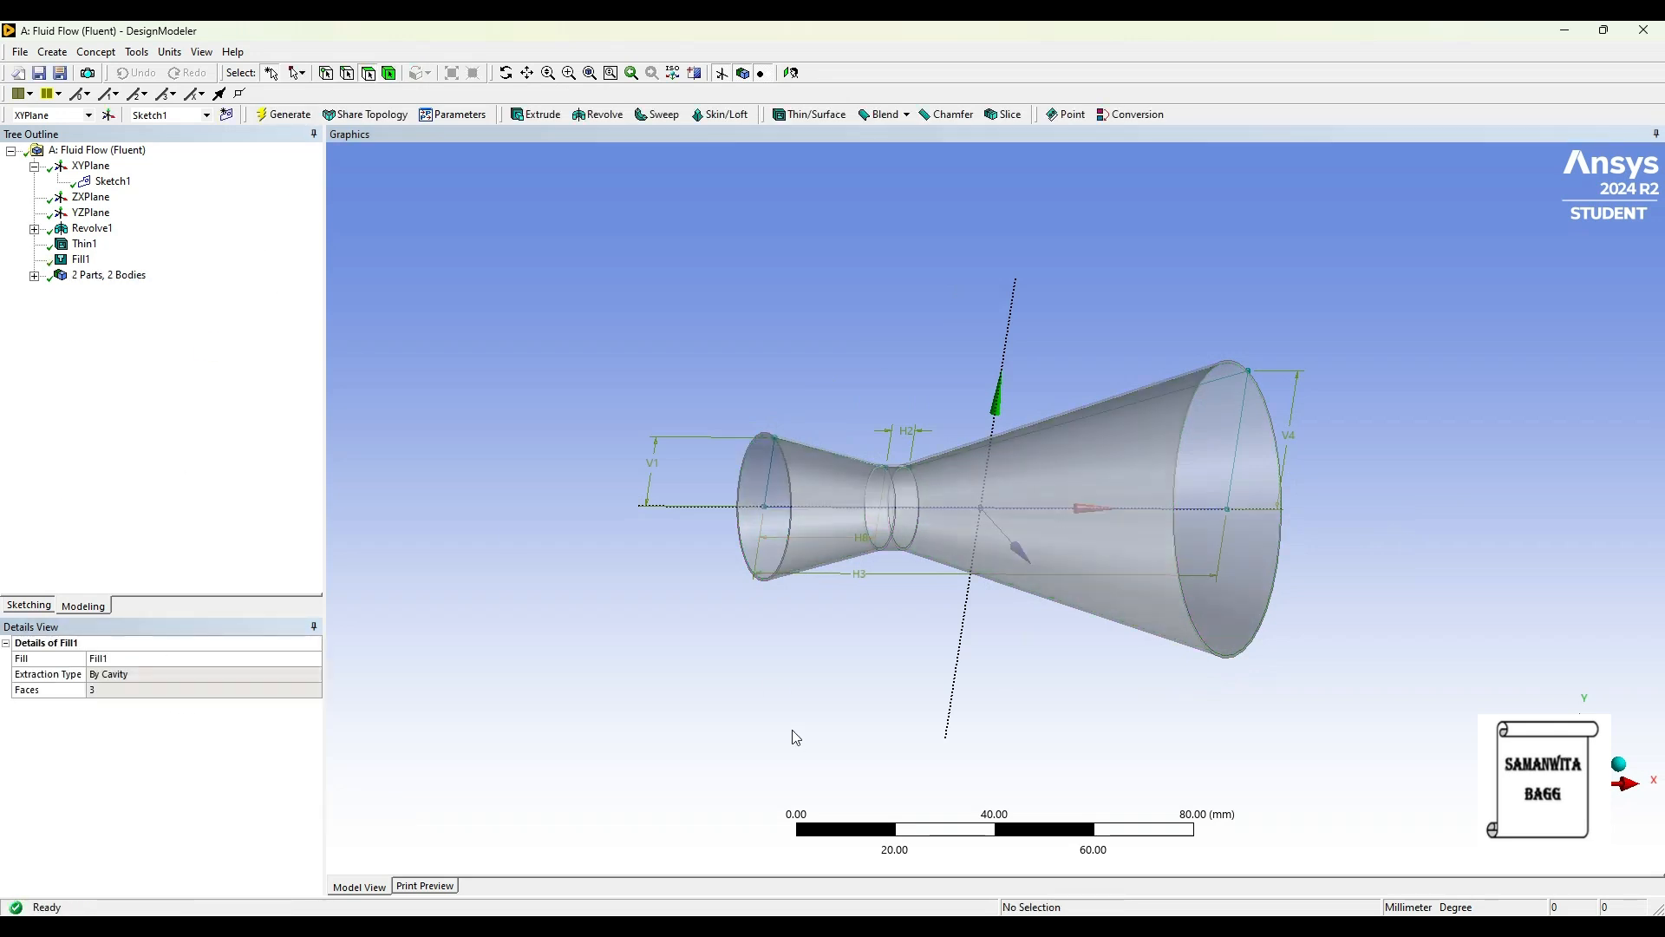
Rename the first Solid body, the shell, to wall.
{"action": "double_click", "coordinate": [110, 275]}
{"action": "left_click", "coordinate": [106, 290]}
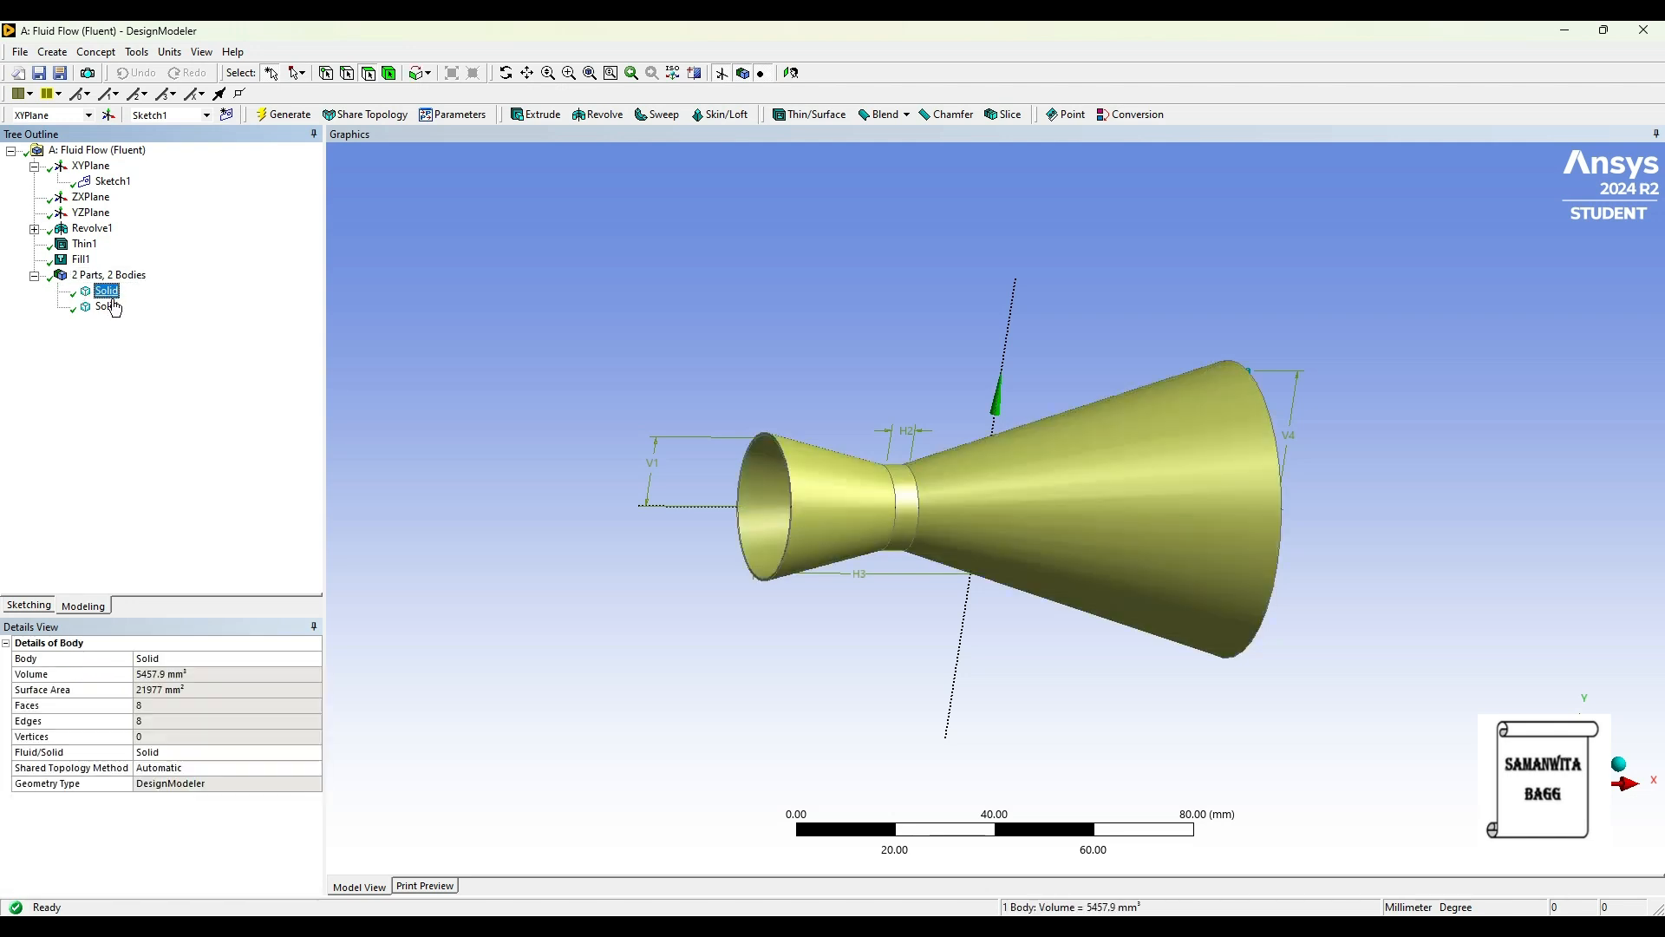
{"action": "right_click", "coordinate": [108, 293]}
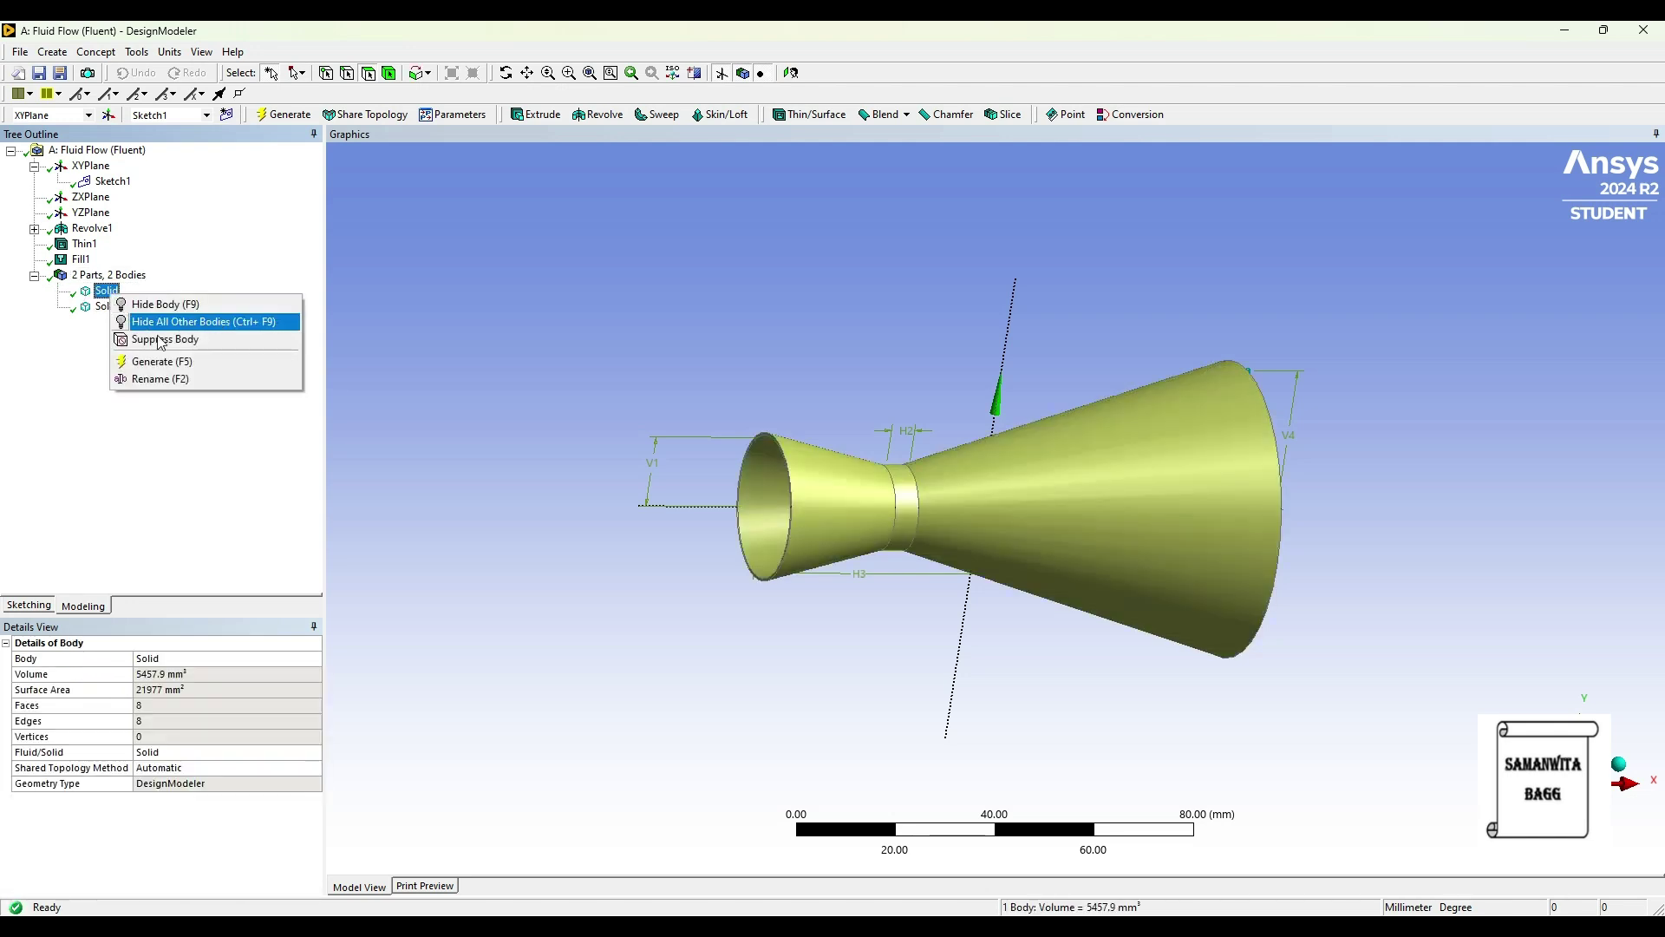
{"action": "left_click", "coordinate": [163, 379]}
{"action": "type", "text": "wall"}
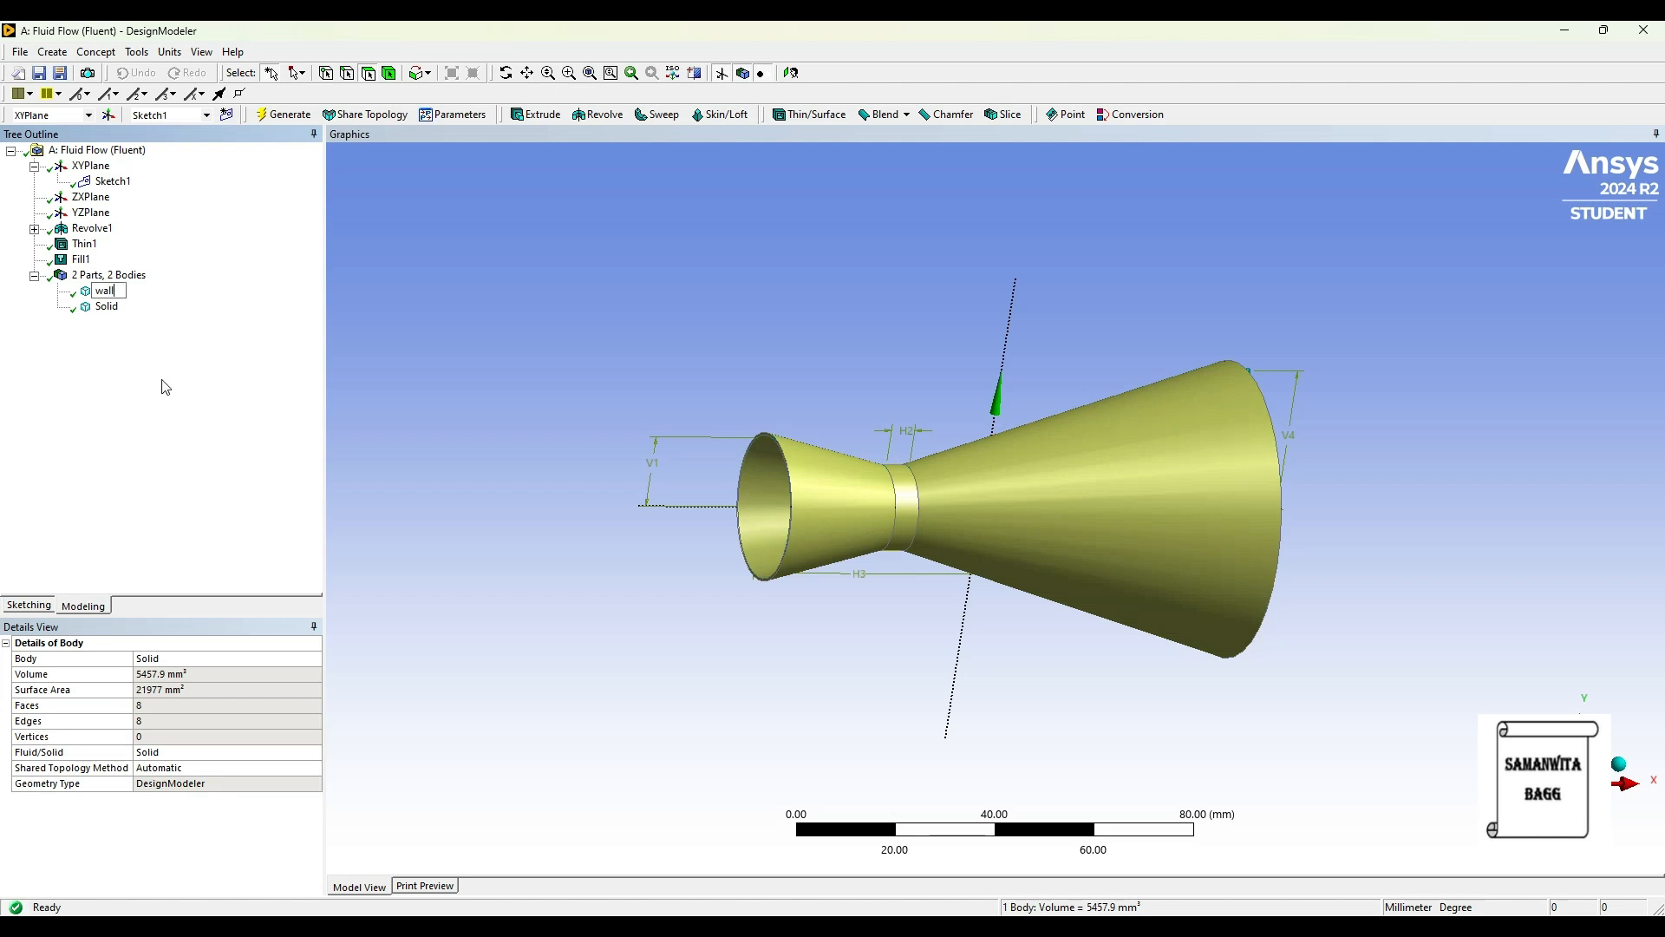
{"action": "key", "text": "Return"}
Rename the second Solid body, the filled region, to fluid.
{"action": "left_click", "coordinate": [105, 307]}
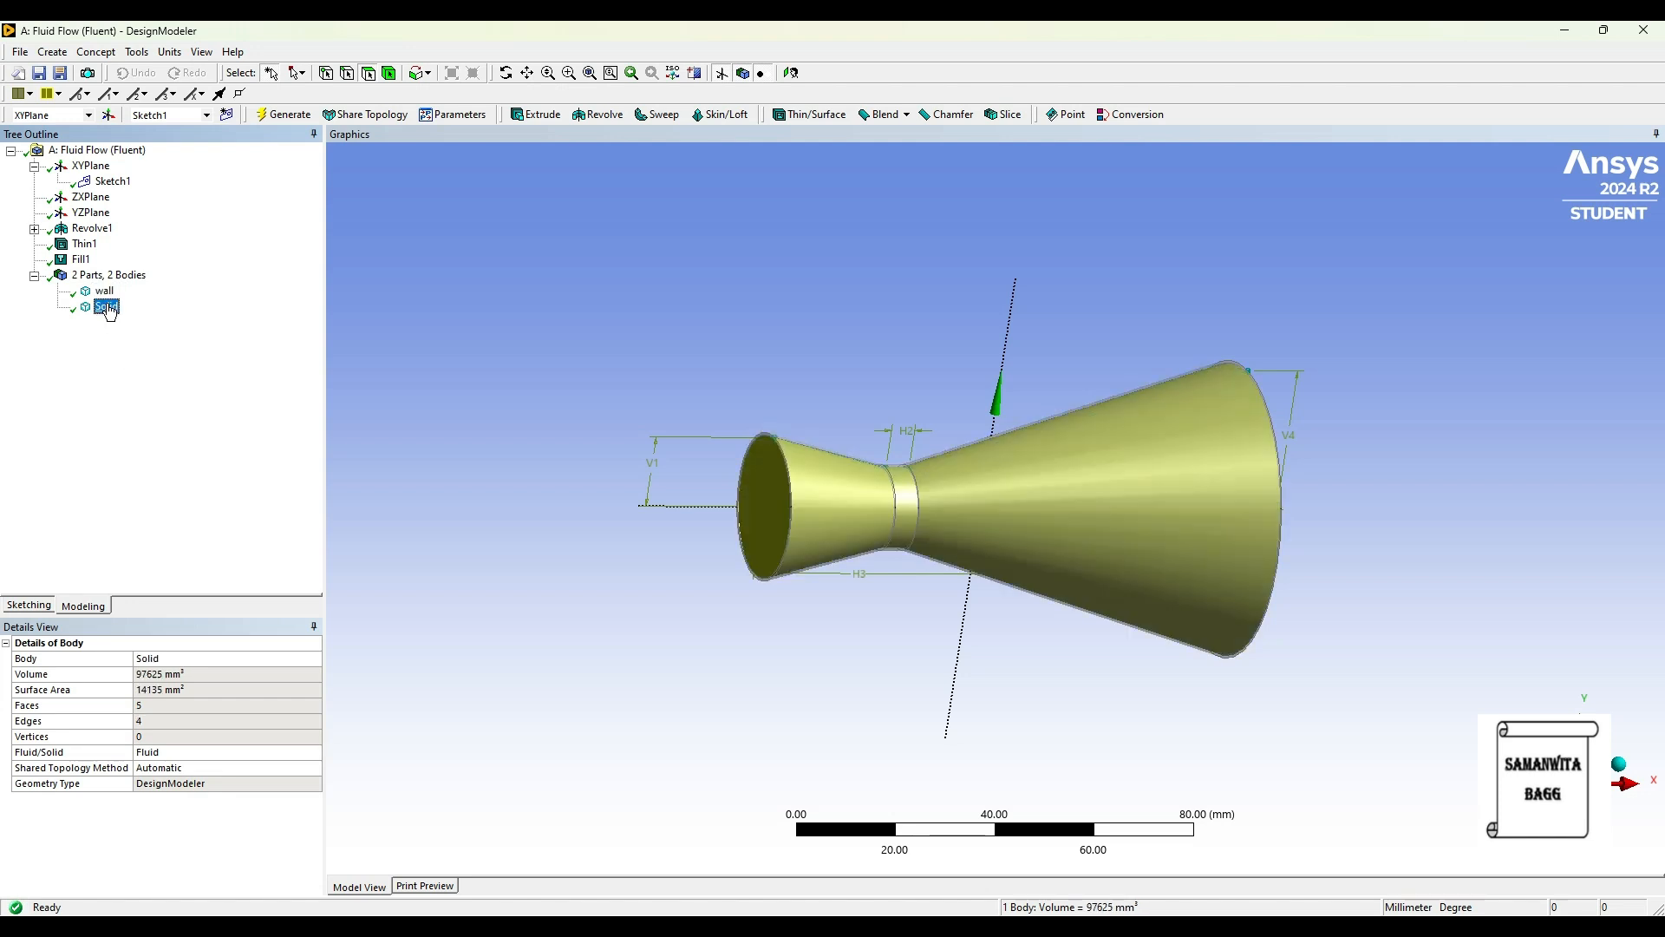
{"action": "right_click", "coordinate": [109, 309]}
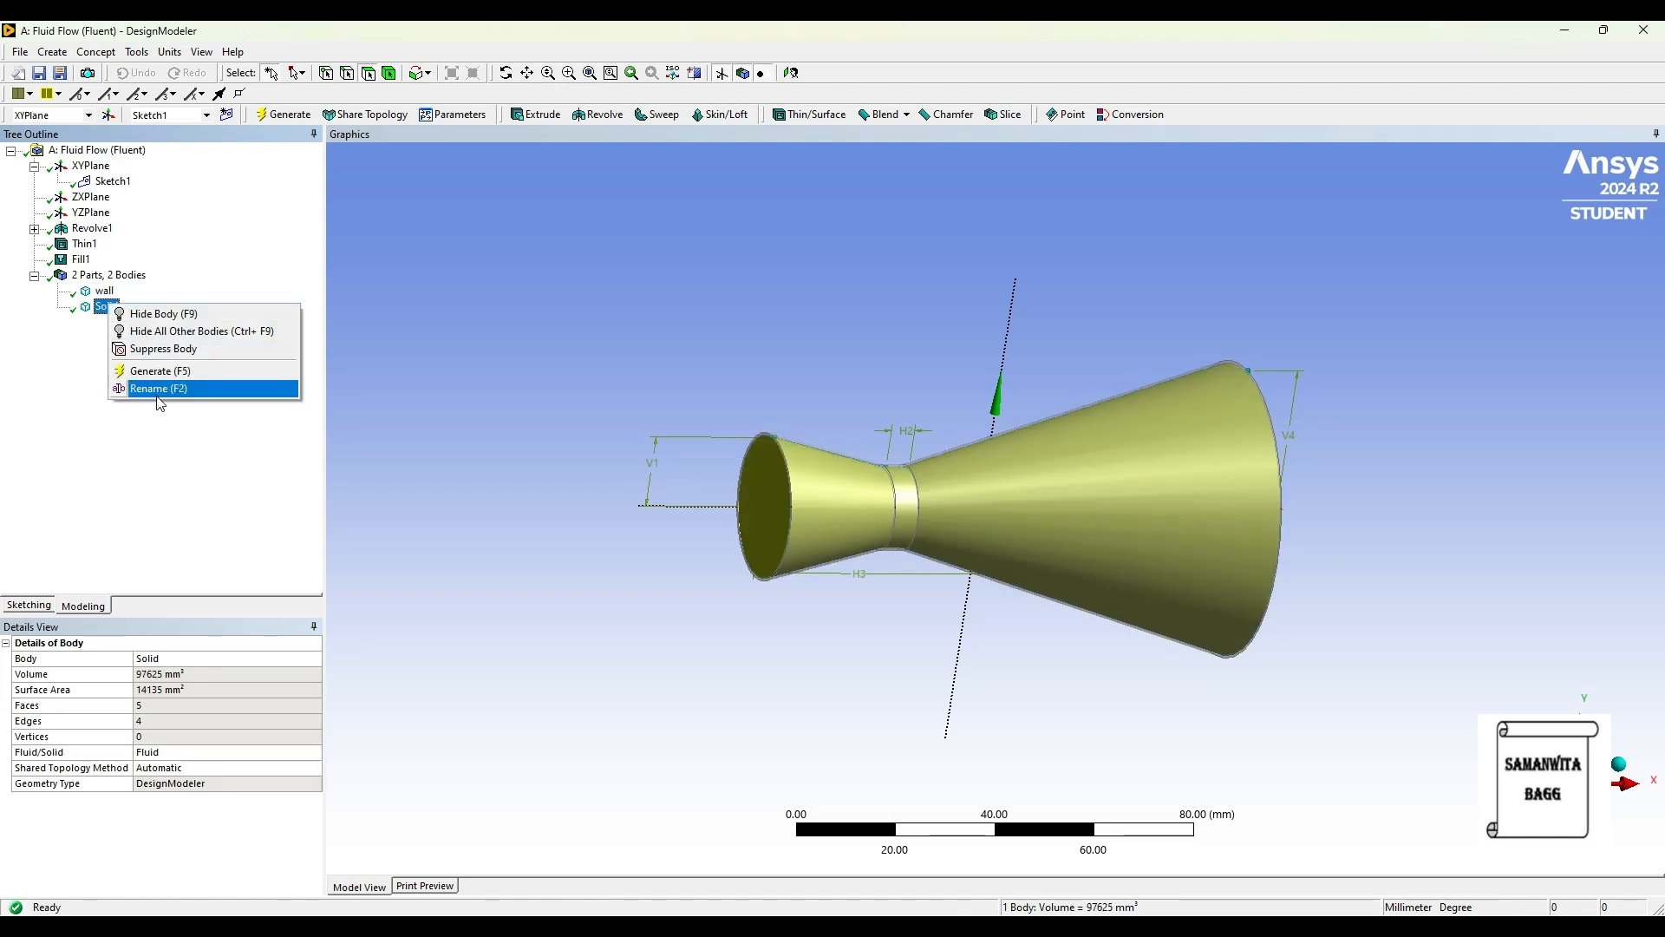
{"action": "left_click", "coordinate": [157, 389]}
{"action": "type", "text": "fluid"}
{"action": "key", "text": "Return"}
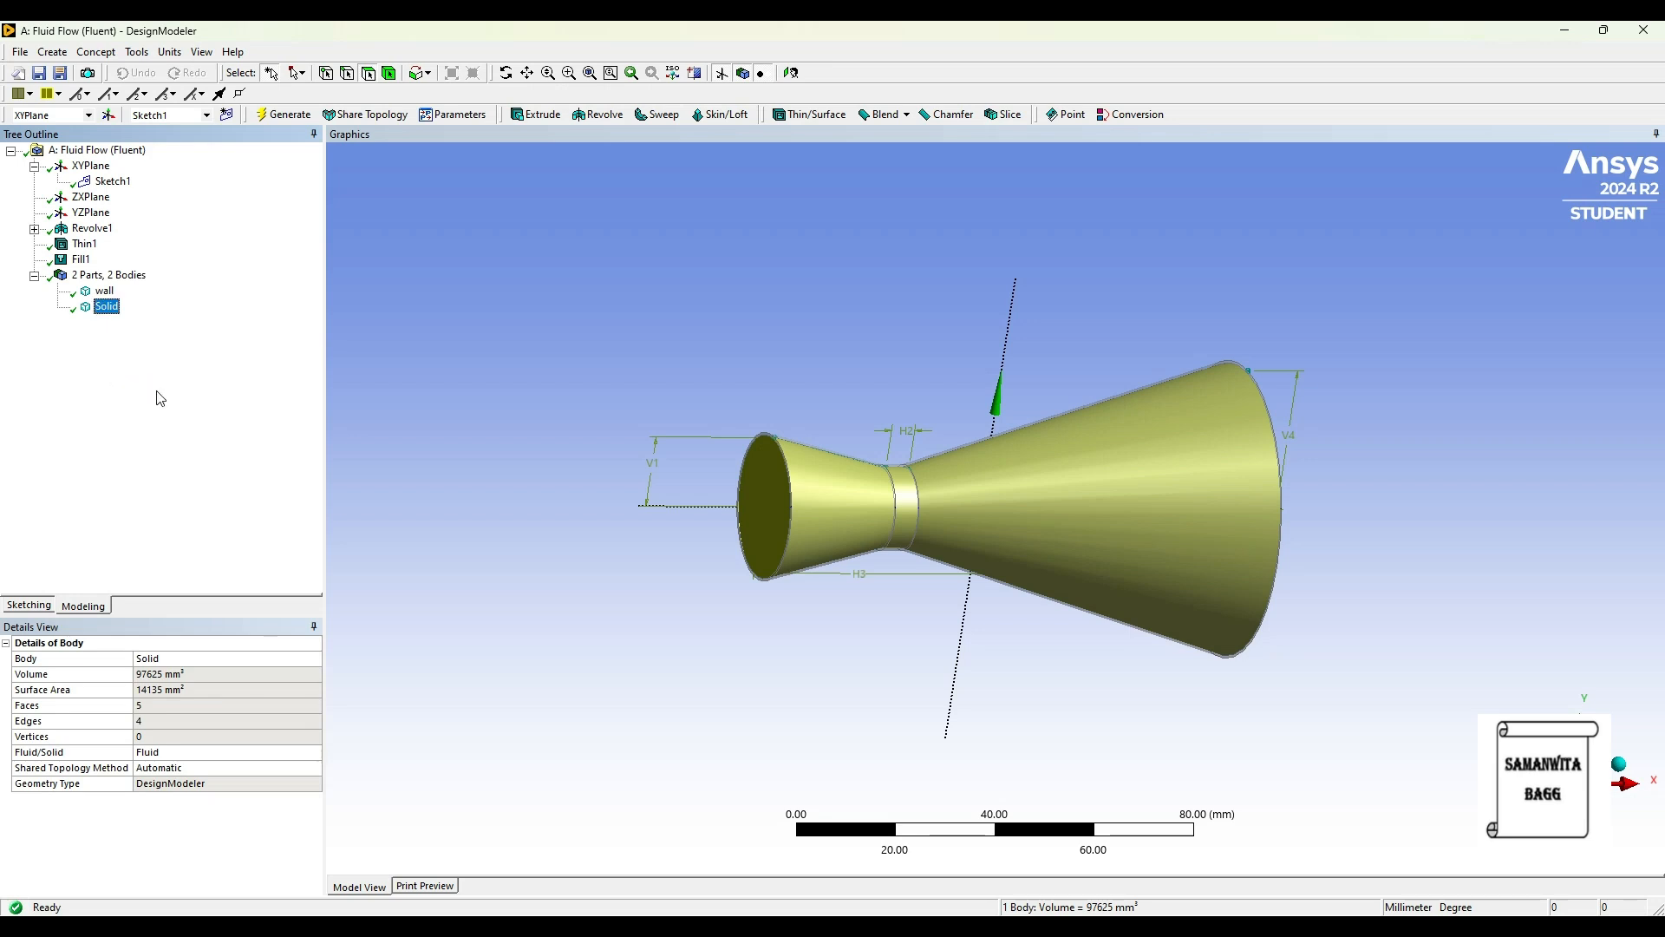
{"action": "left_click", "coordinate": [585, 548]}
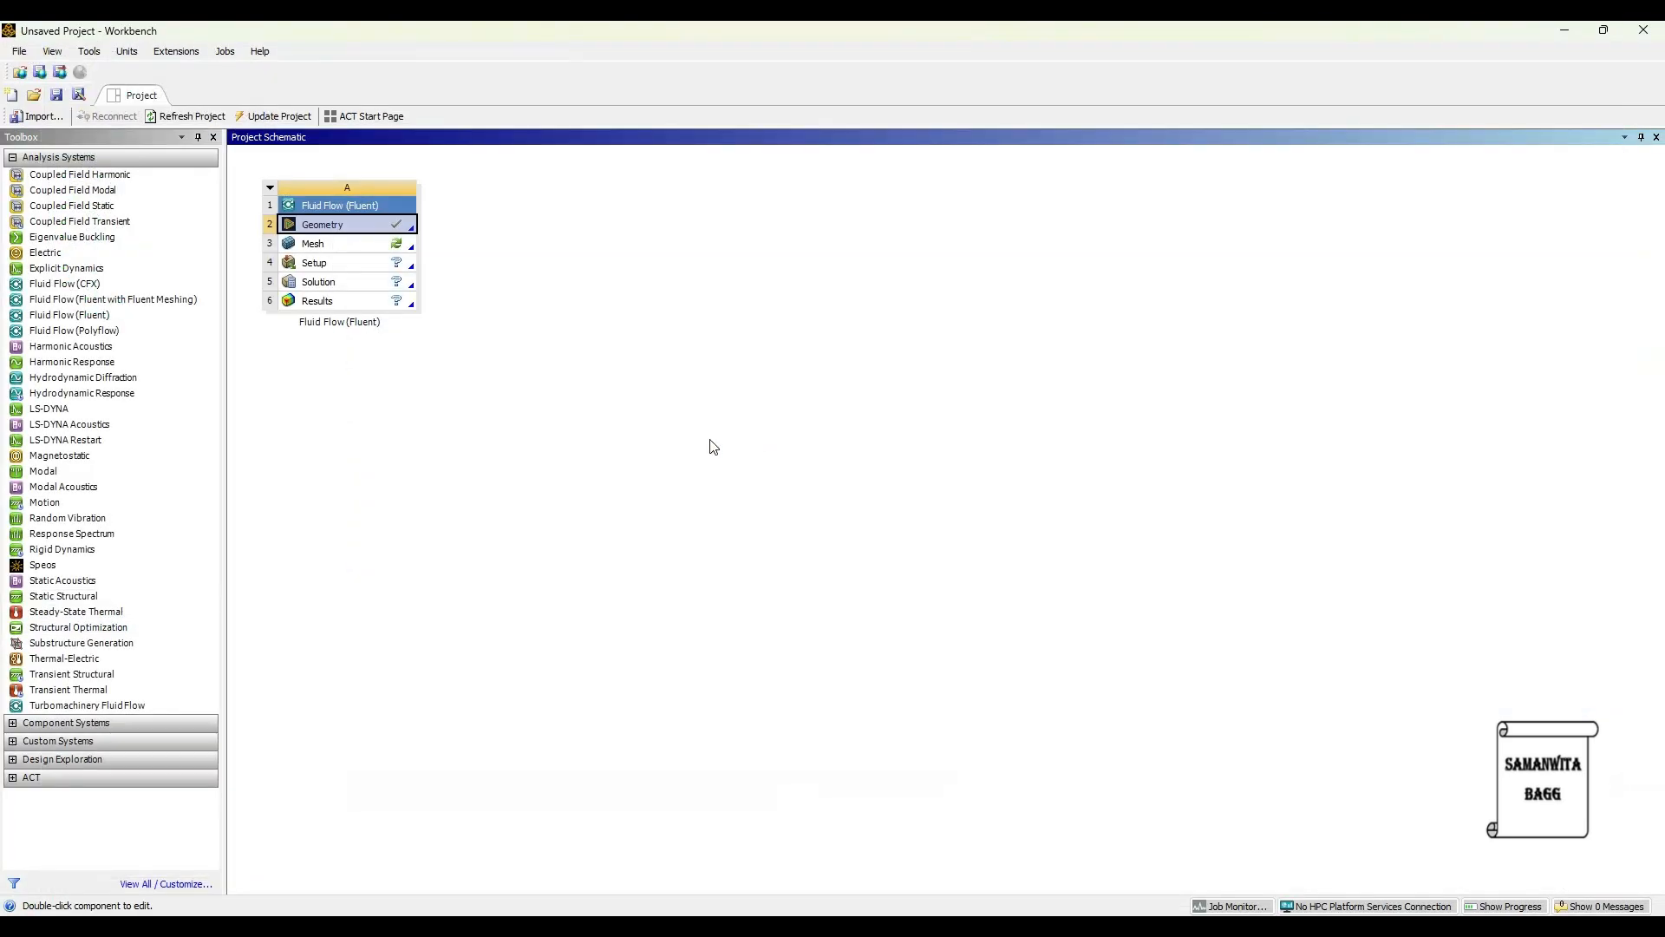
Launch Ansys Meshing from the Mesh cell of the Fluent system.
{"action": "double_click", "coordinate": [341, 244]}
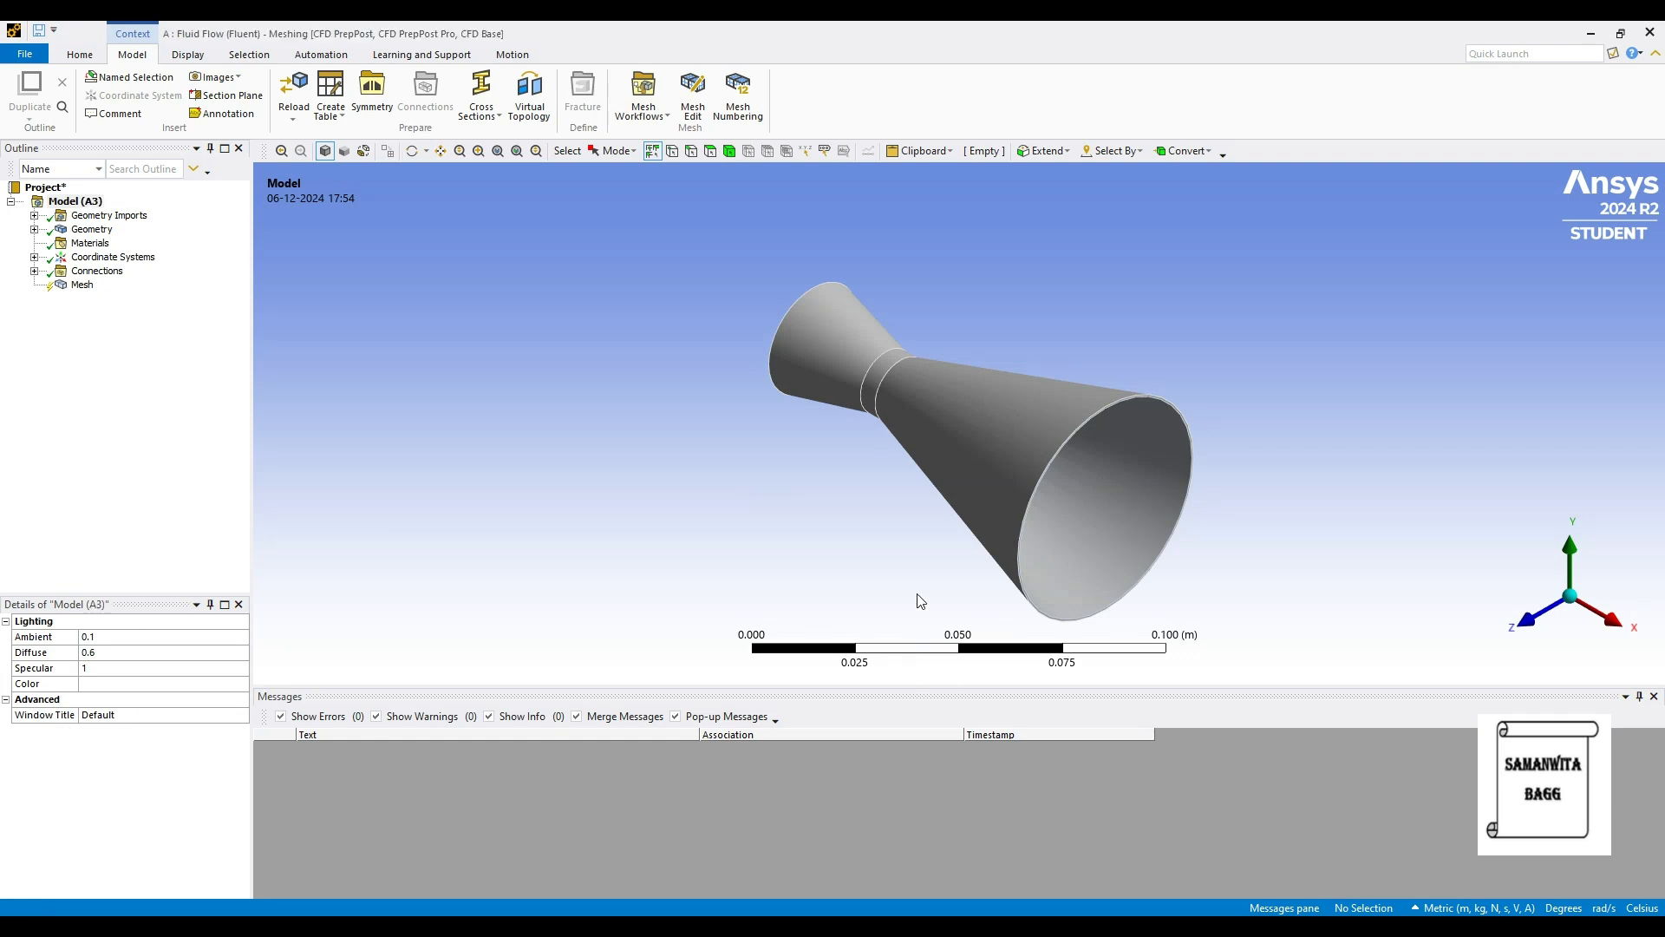
Mesh the nozzle with a 0.01 m element size and inspect the triangular surface mesh.
{"action": "left_click", "coordinate": [81, 285]}
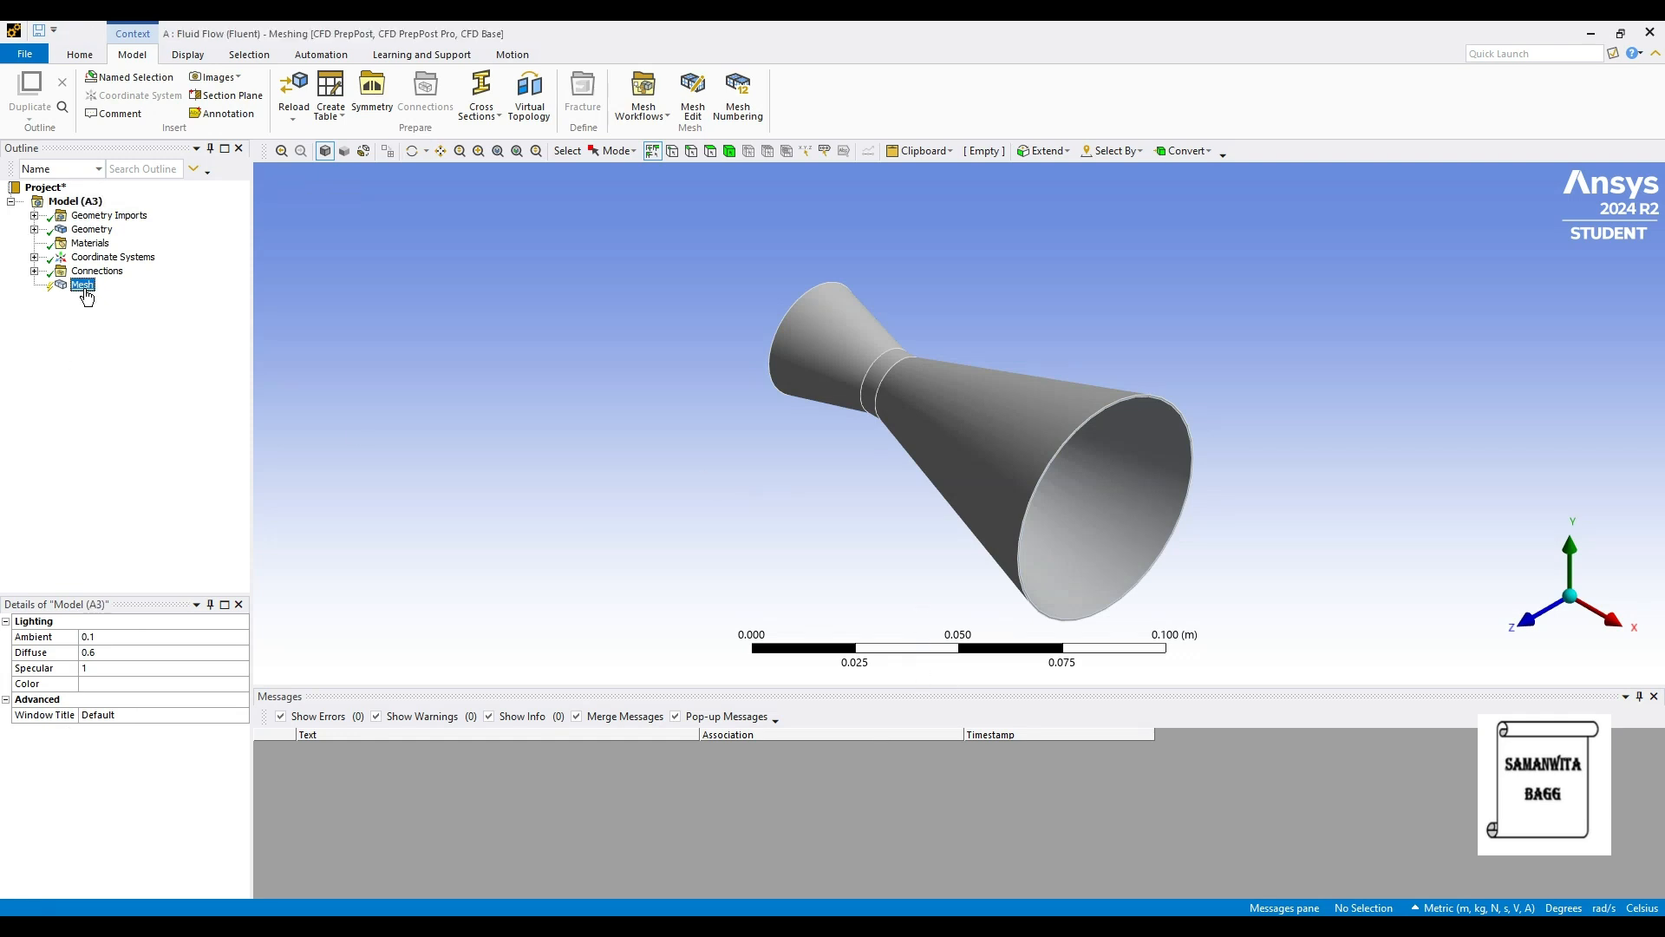
{"action": "left_click", "coordinate": [165, 700]}
{"action": "type", "text": "0.01"}
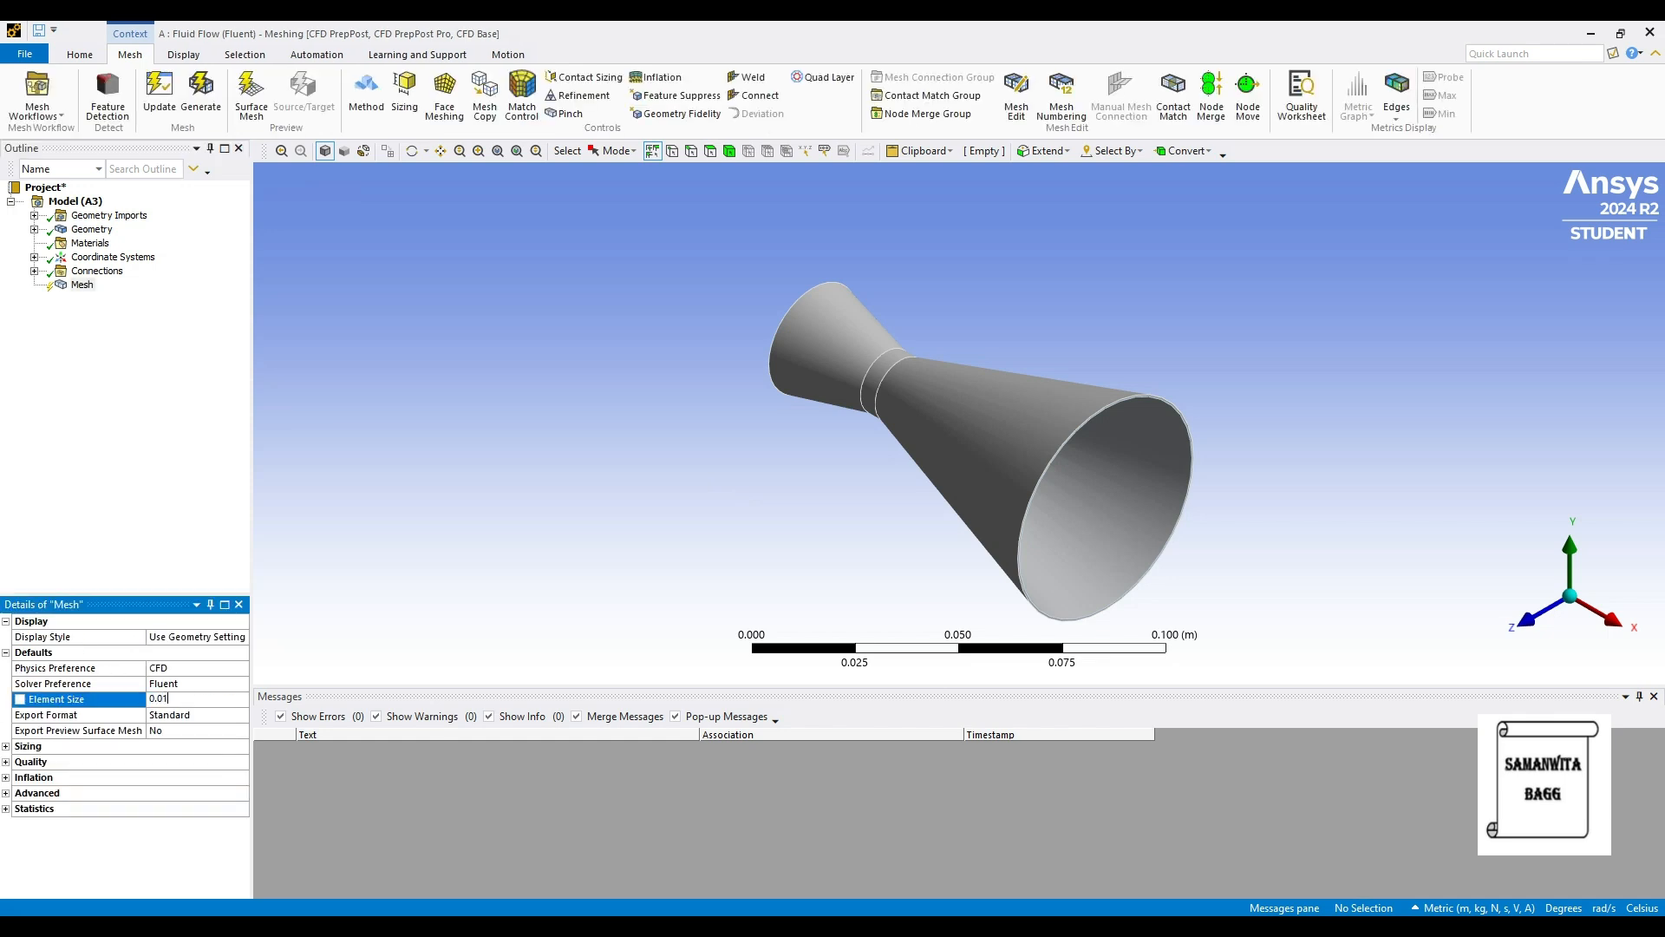
{"action": "key", "text": "Return"}
{"action": "left_click", "coordinate": [201, 95]}
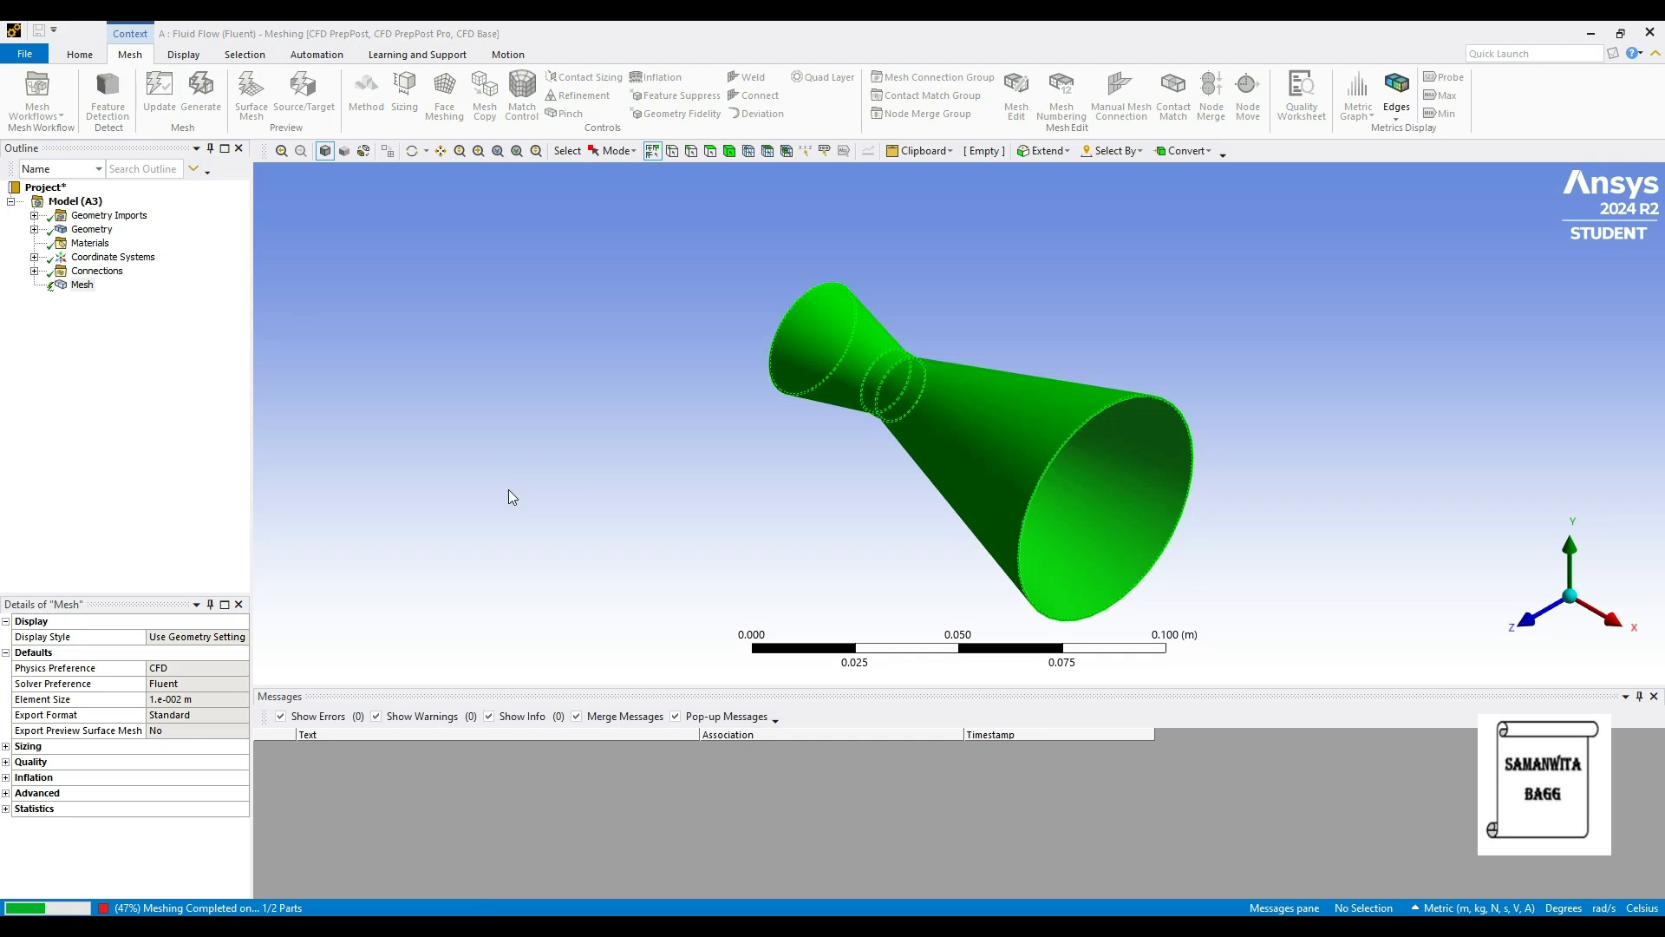
{"action": "middle_click_drag", "start_coordinate": [895, 281], "coordinate": [1183, 494]}
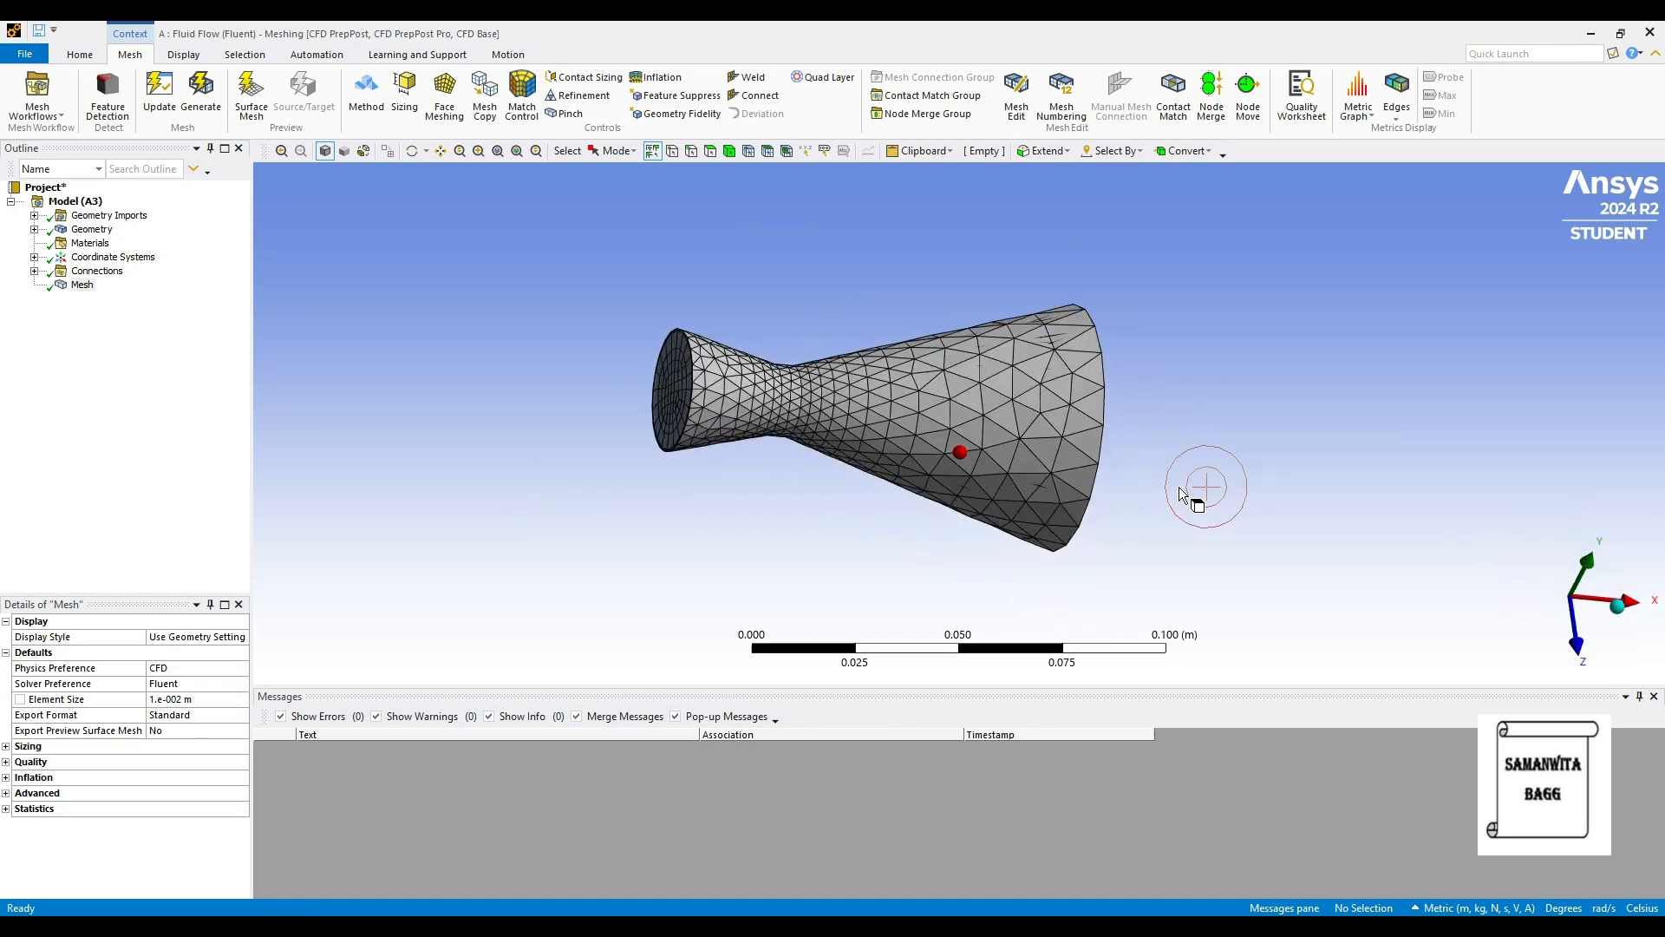
{"action": "middle_click_drag", "start_coordinate": [829, 398], "coordinate": [842, 446]}
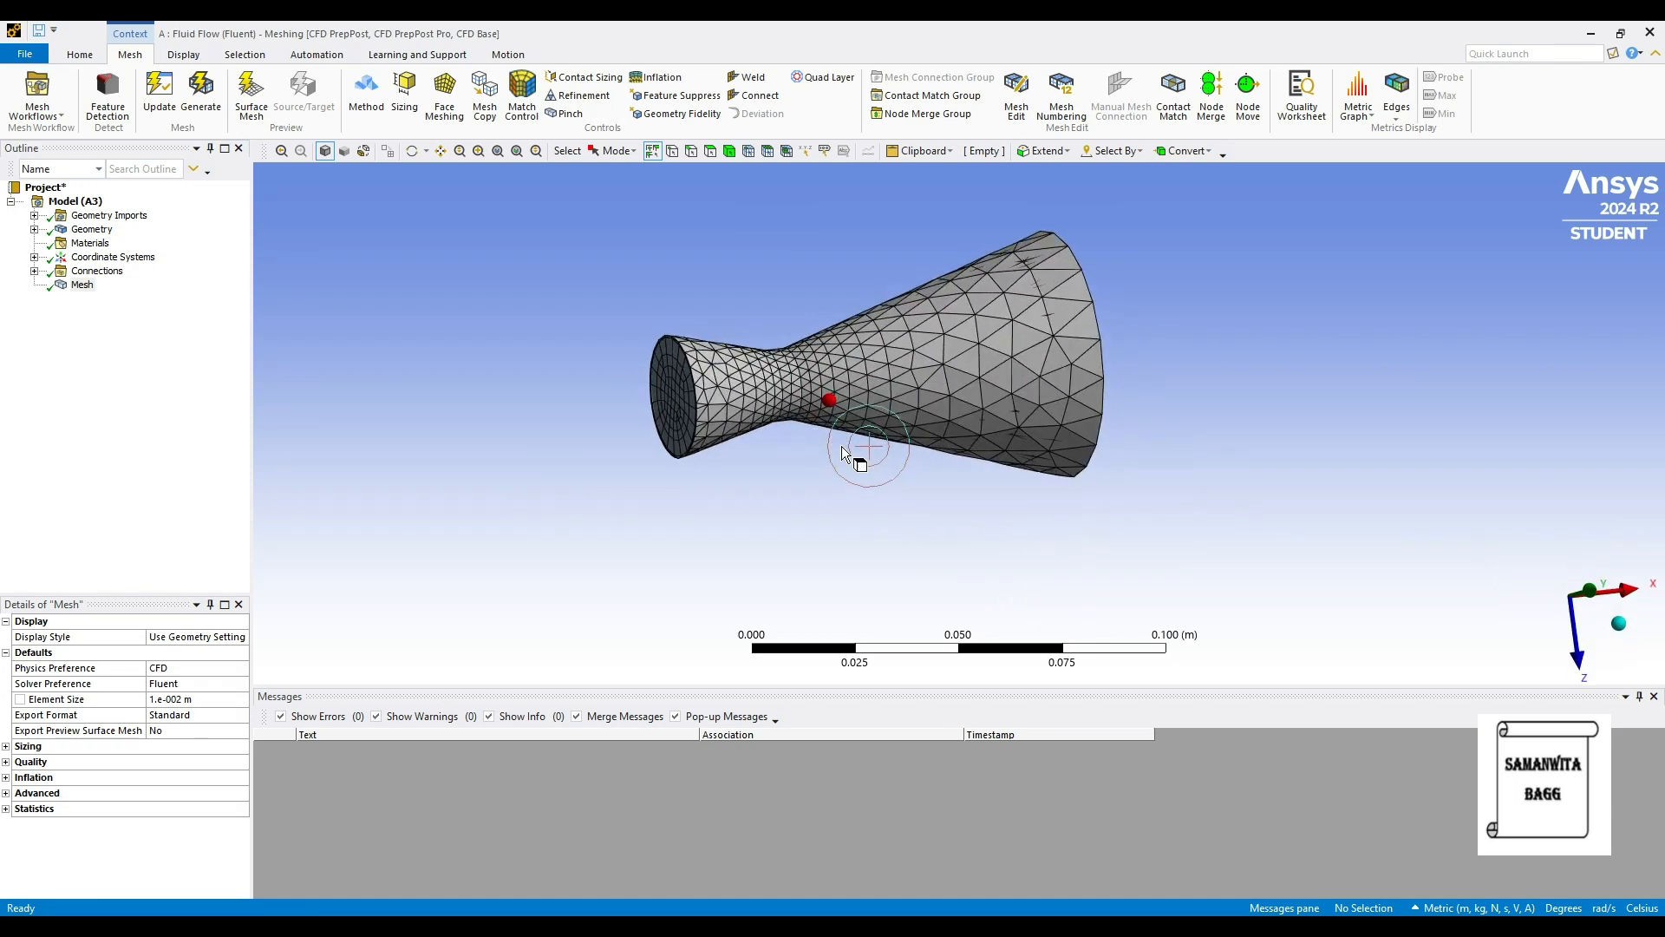
Create the named selection 'inlet' on the narrow circular end face.
{"action": "left_click", "coordinate": [681, 390]}
{"action": "right_click", "coordinate": [682, 390]}
{"action": "mouse_move", "coordinate": [725, 402]}
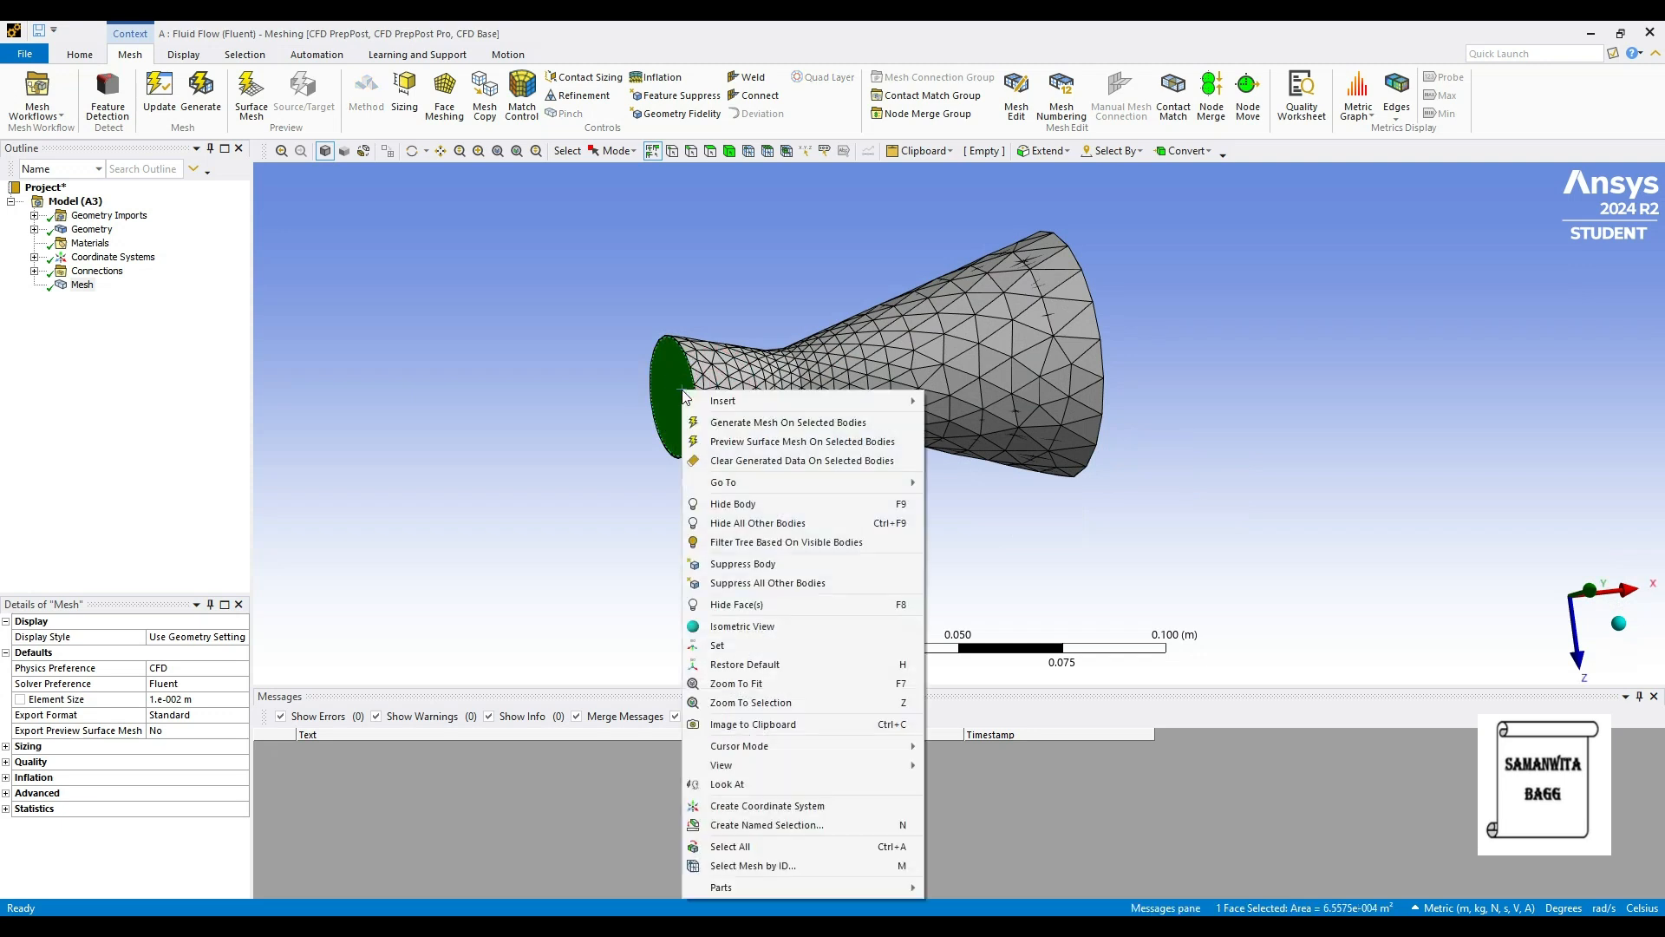
{"action": "left_click", "coordinate": [804, 825]}
{"action": "type", "text": "inlet"}
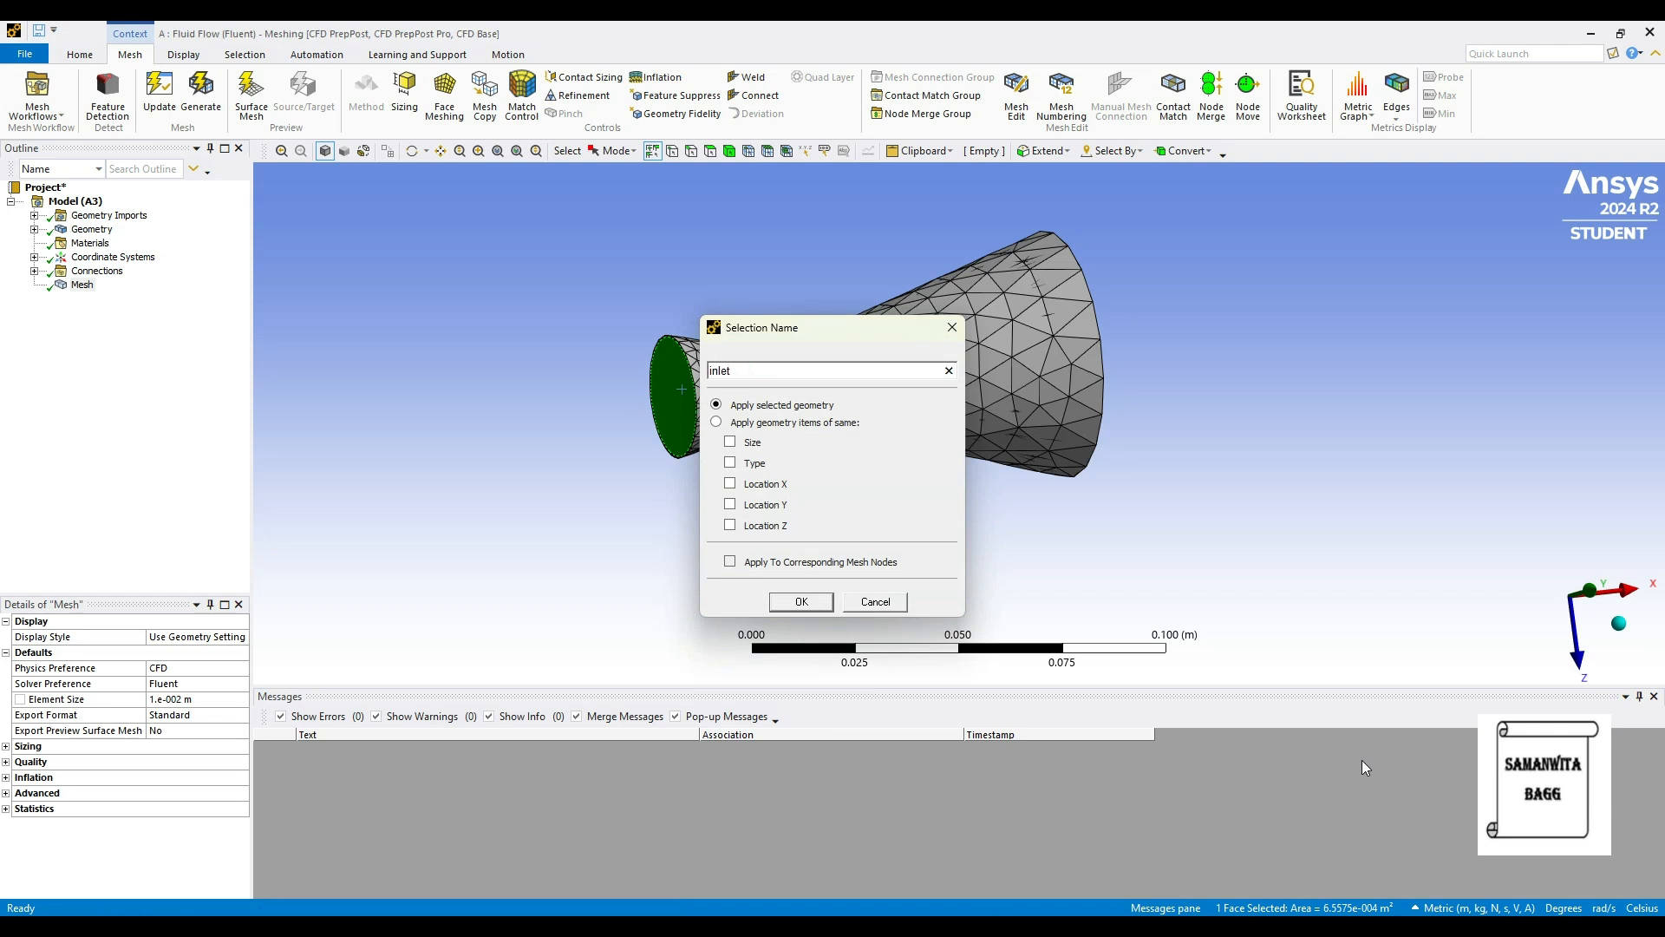
{"action": "key", "text": "Return"}
Create the named selection 'wall' on the three side surfaces of the nozzle.
{"action": "left_click", "coordinate": [734, 391]}
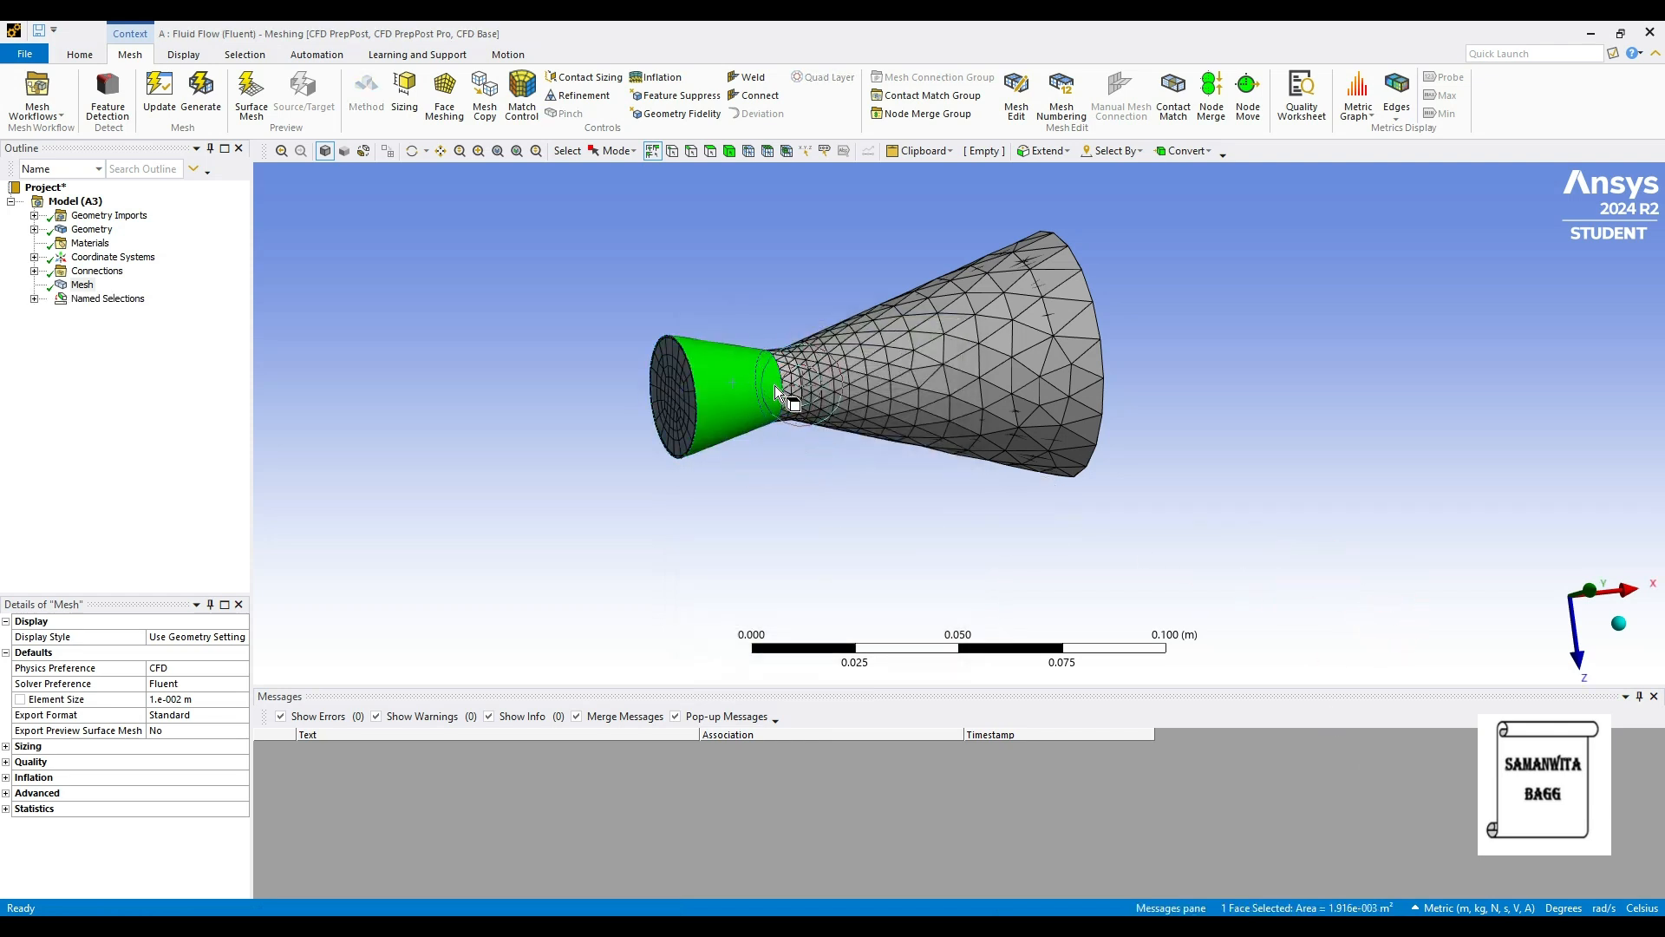
{"action": "left_click", "coordinate": [839, 388], "text": "ctrl"}
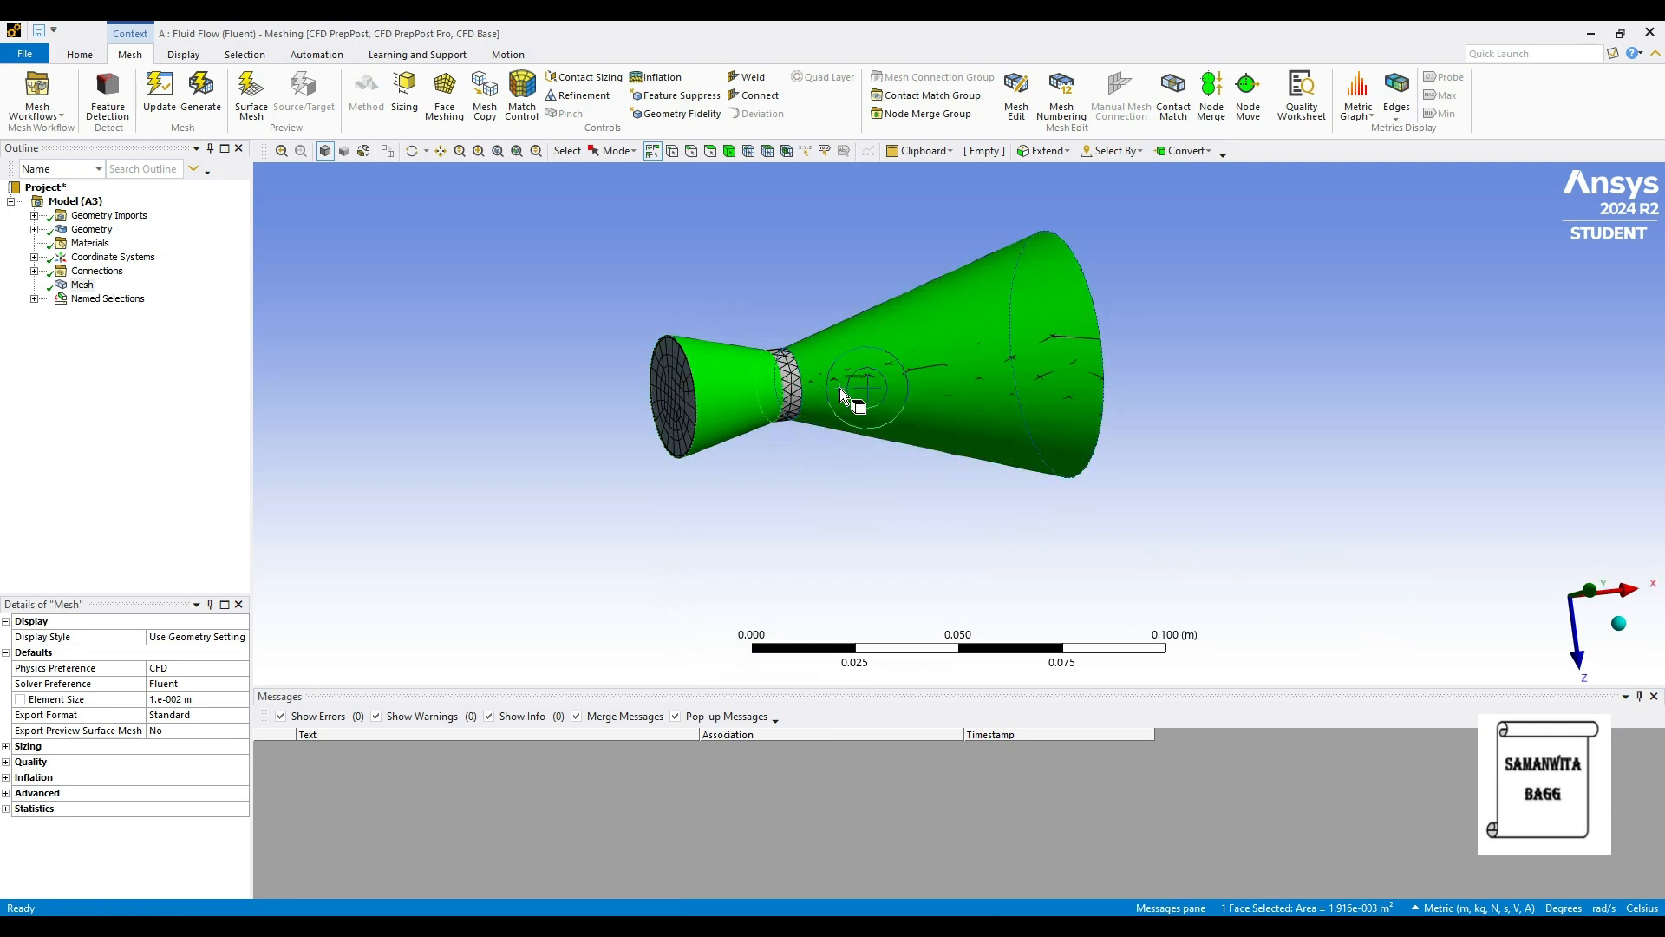
{"action": "left_click", "coordinate": [800, 377], "text": "ctrl"}
{"action": "right_click", "coordinate": [796, 390]}
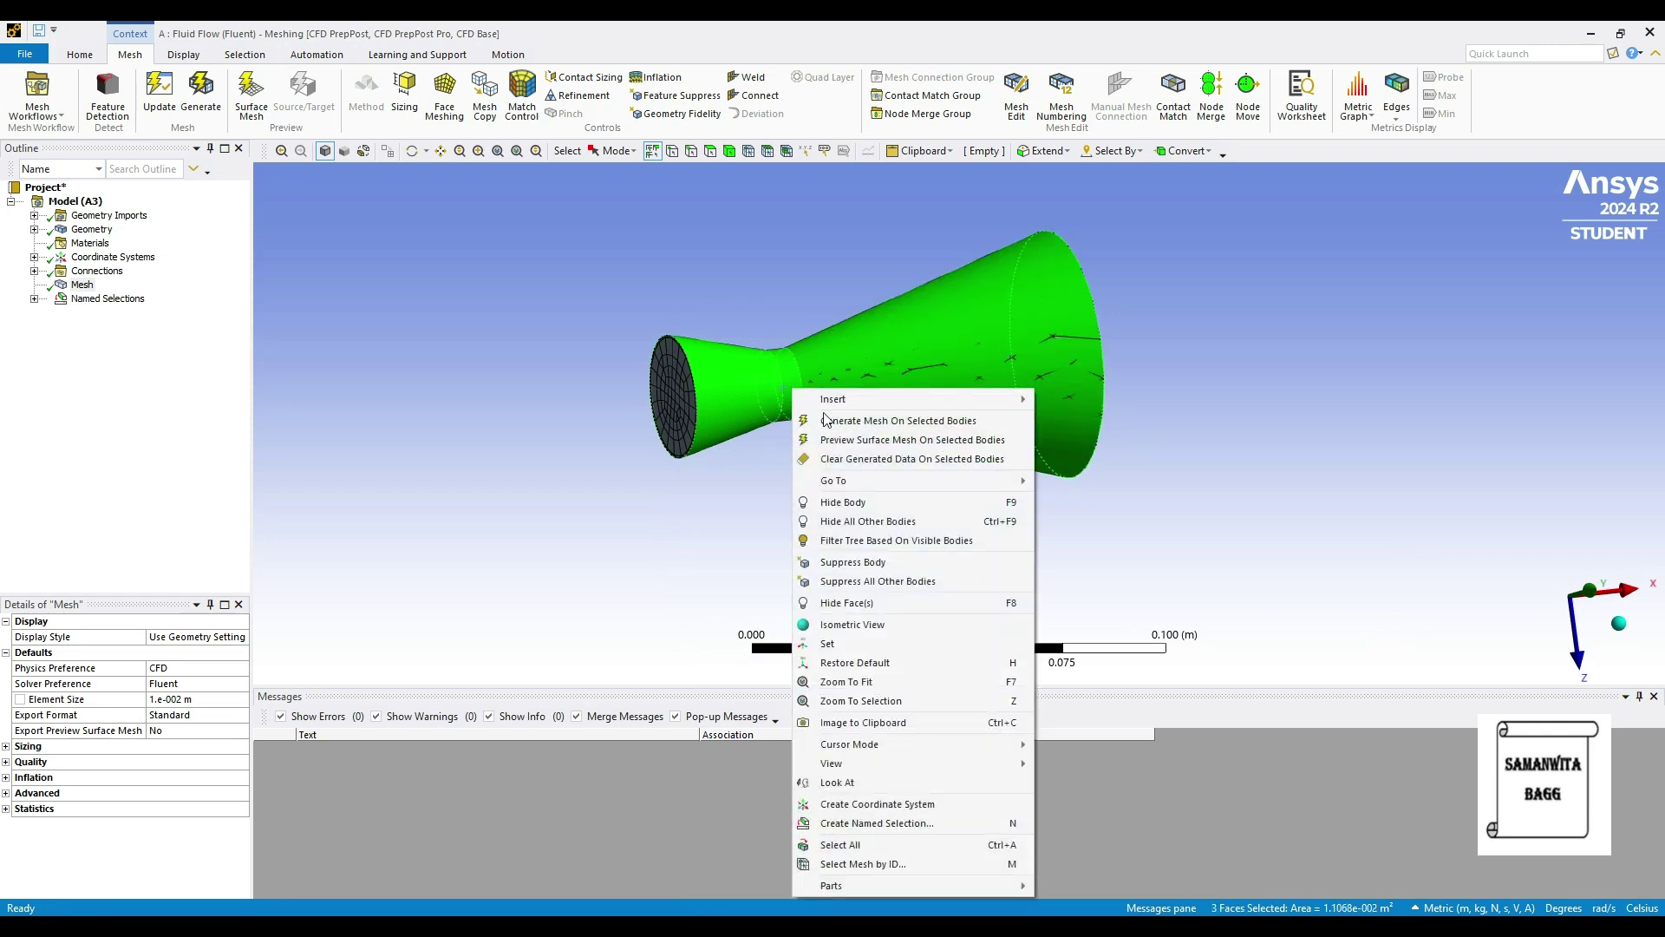
{"action": "left_click", "coordinate": [875, 822]}
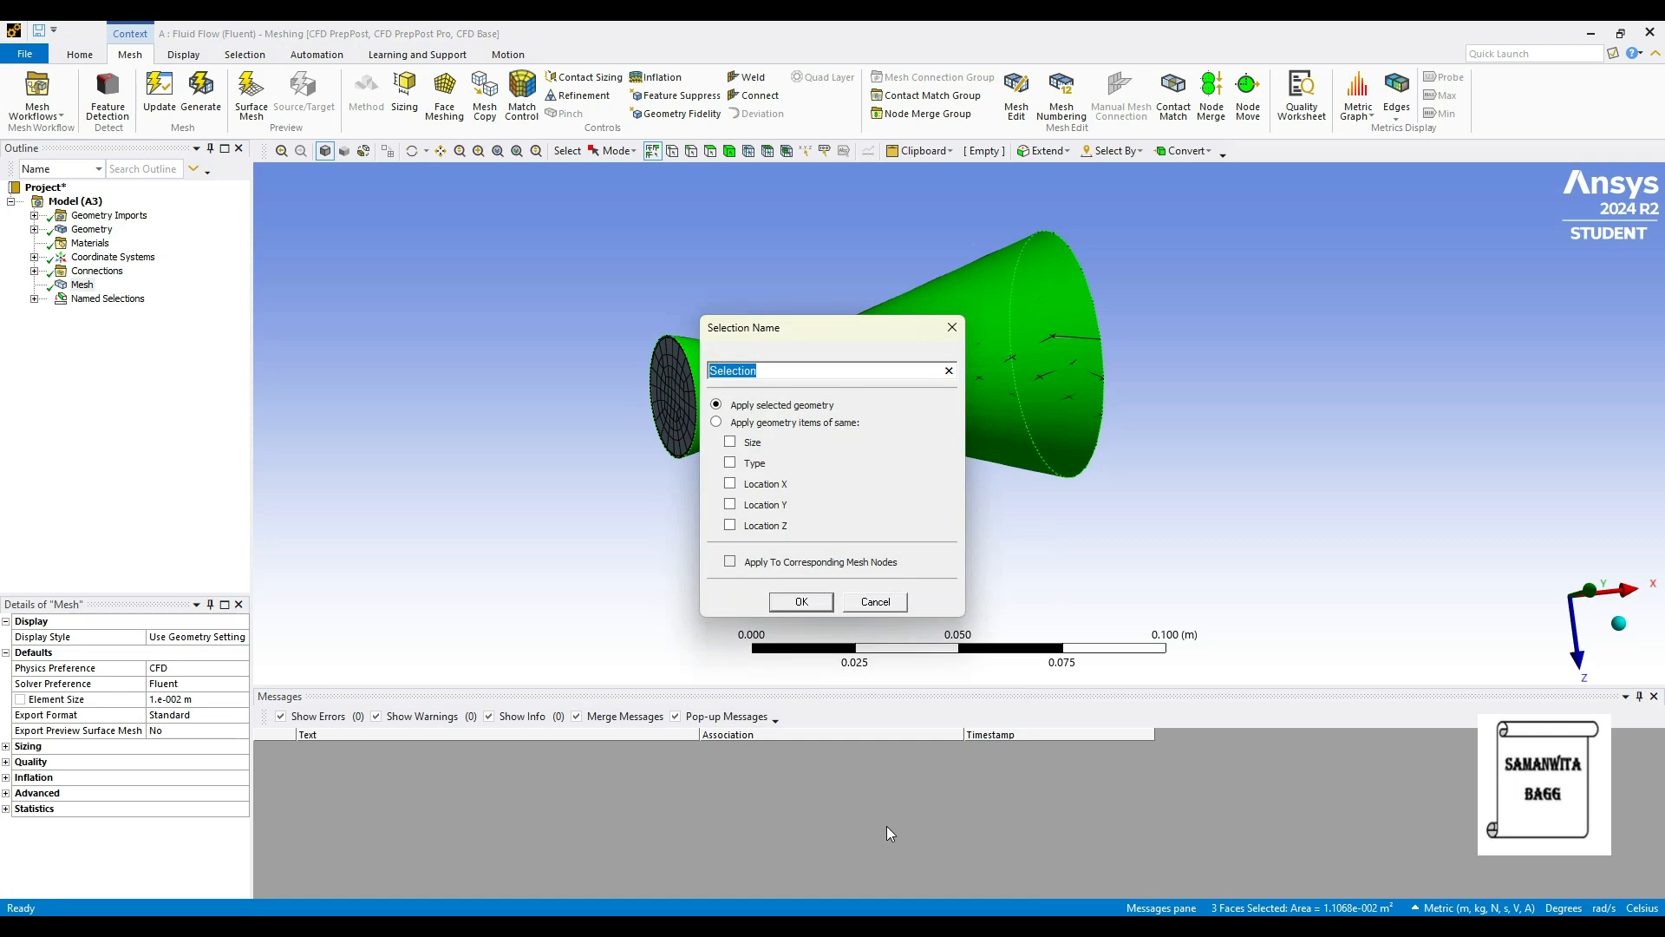
{"action": "type", "text": "wall"}
{"action": "key", "text": "Return"}
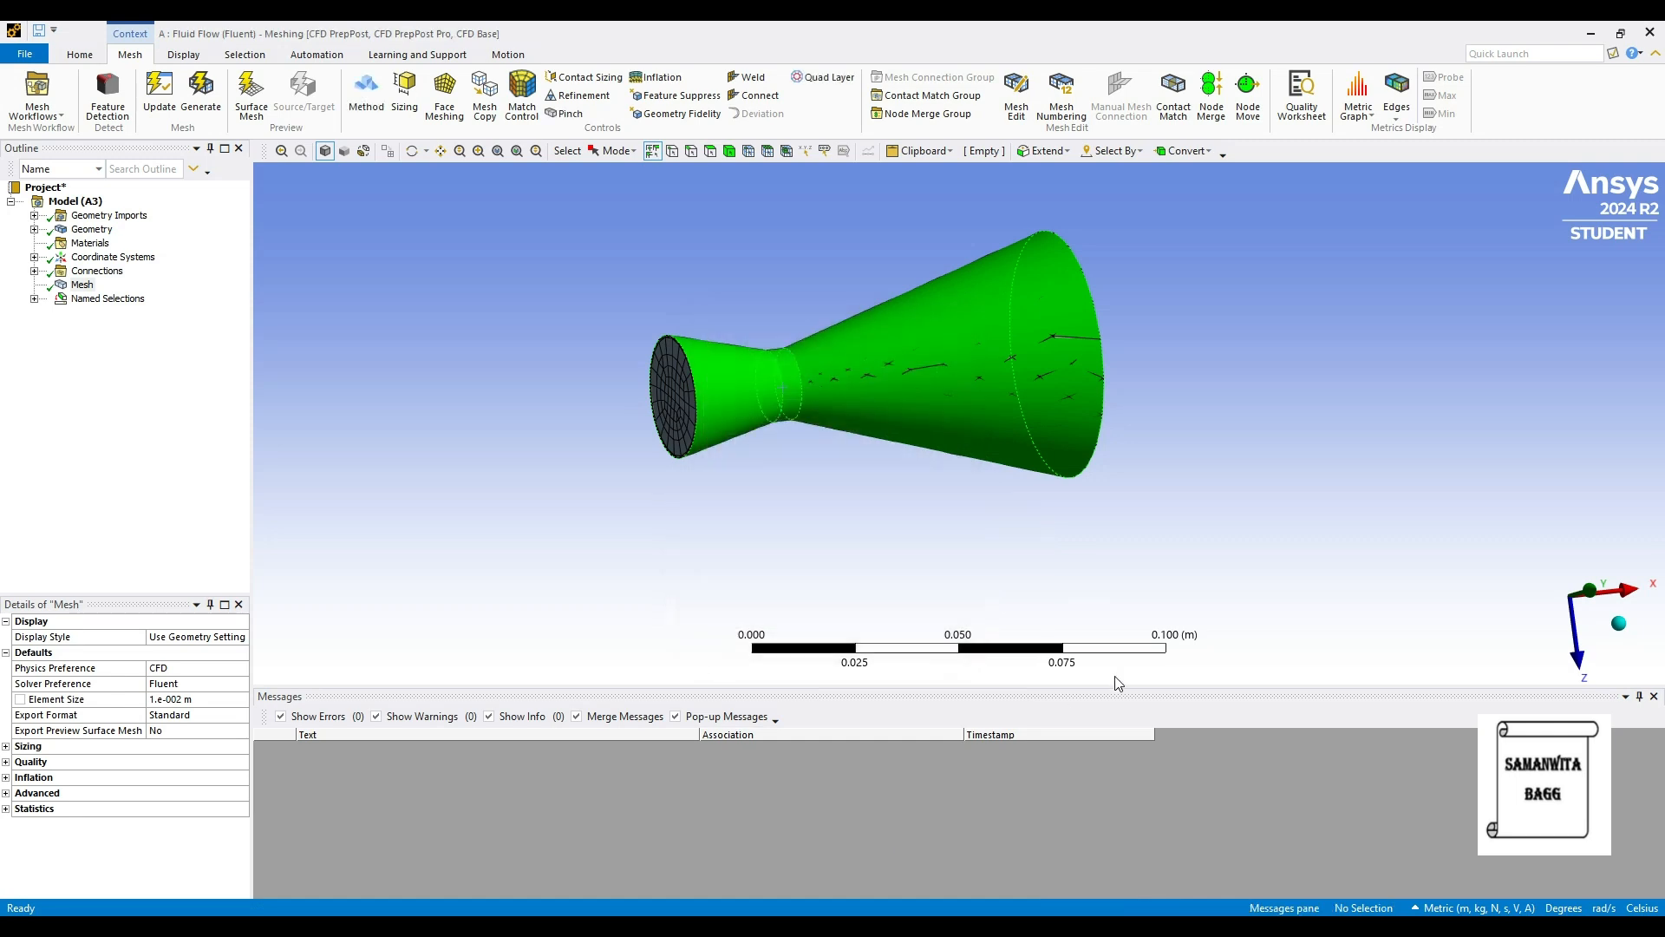
{"action": "left_click", "coordinate": [1118, 683]}
Create the named selection 'outlet' on the wide end face and list all three selections.
{"action": "mouse_move", "coordinate": [1027, 352]}
{"action": "middle_mouse_down"}
{"action": "mouse_move", "coordinate": [989, 388]}
{"action": "mouse_move", "coordinate": [846, 414]}
{"action": "middle_mouse_up"}
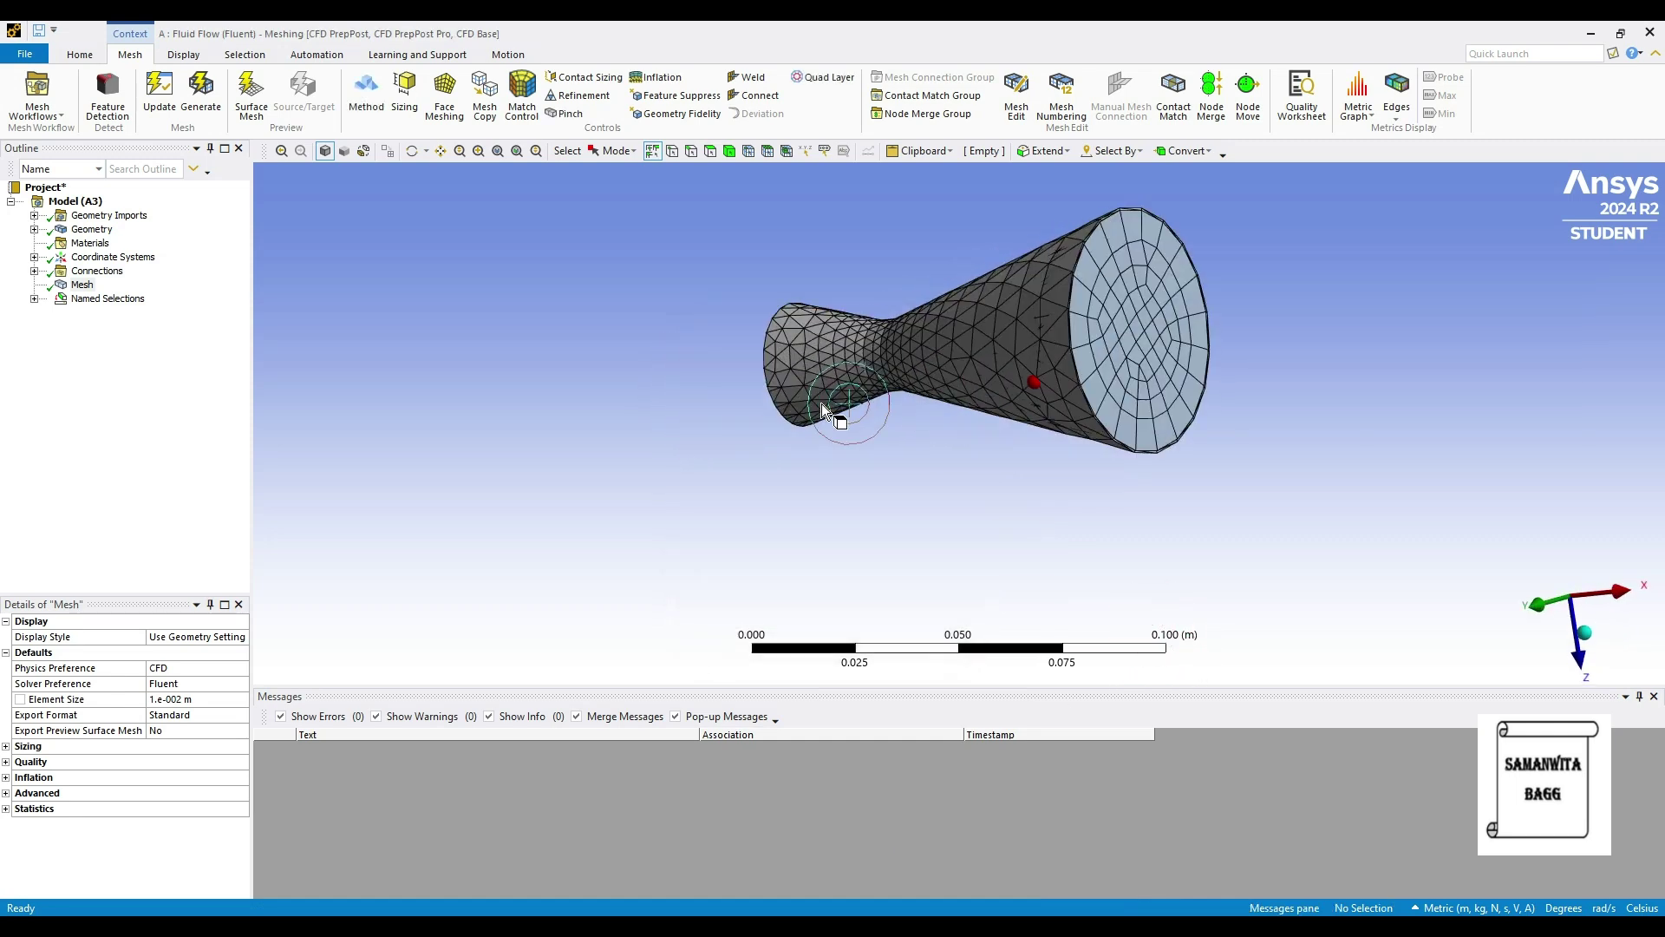
{"action": "left_click", "coordinate": [1122, 320]}
{"action": "right_click", "coordinate": [1112, 309]}
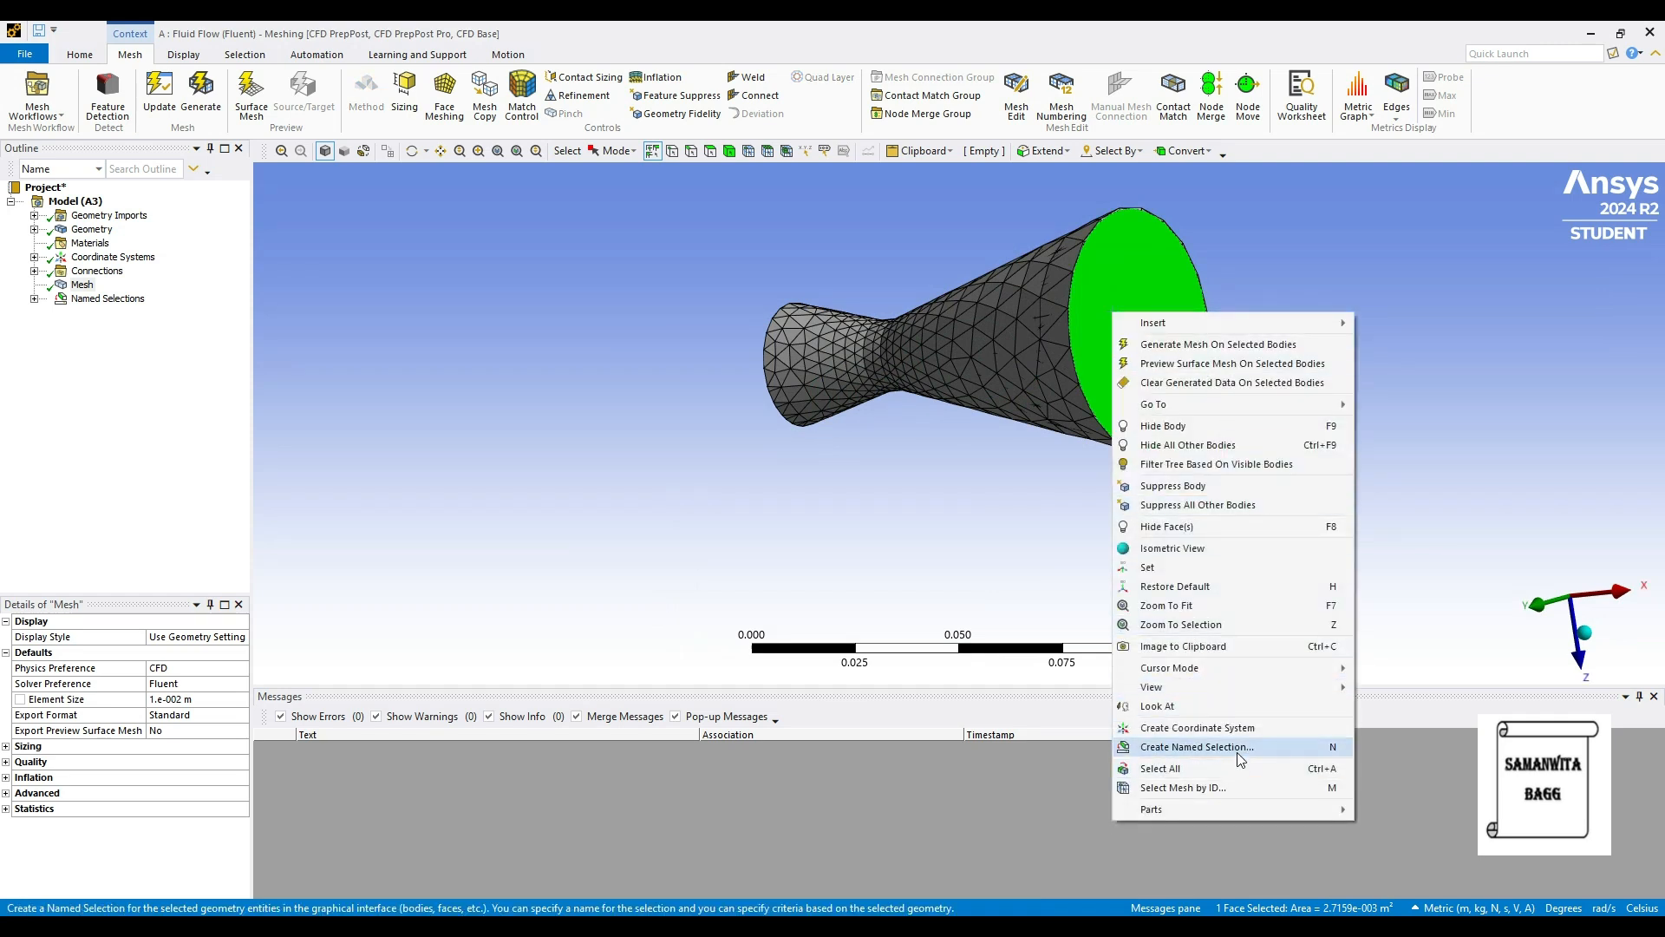
{"action": "left_click", "coordinate": [1196, 747]}
{"action": "type", "text": "outle"}
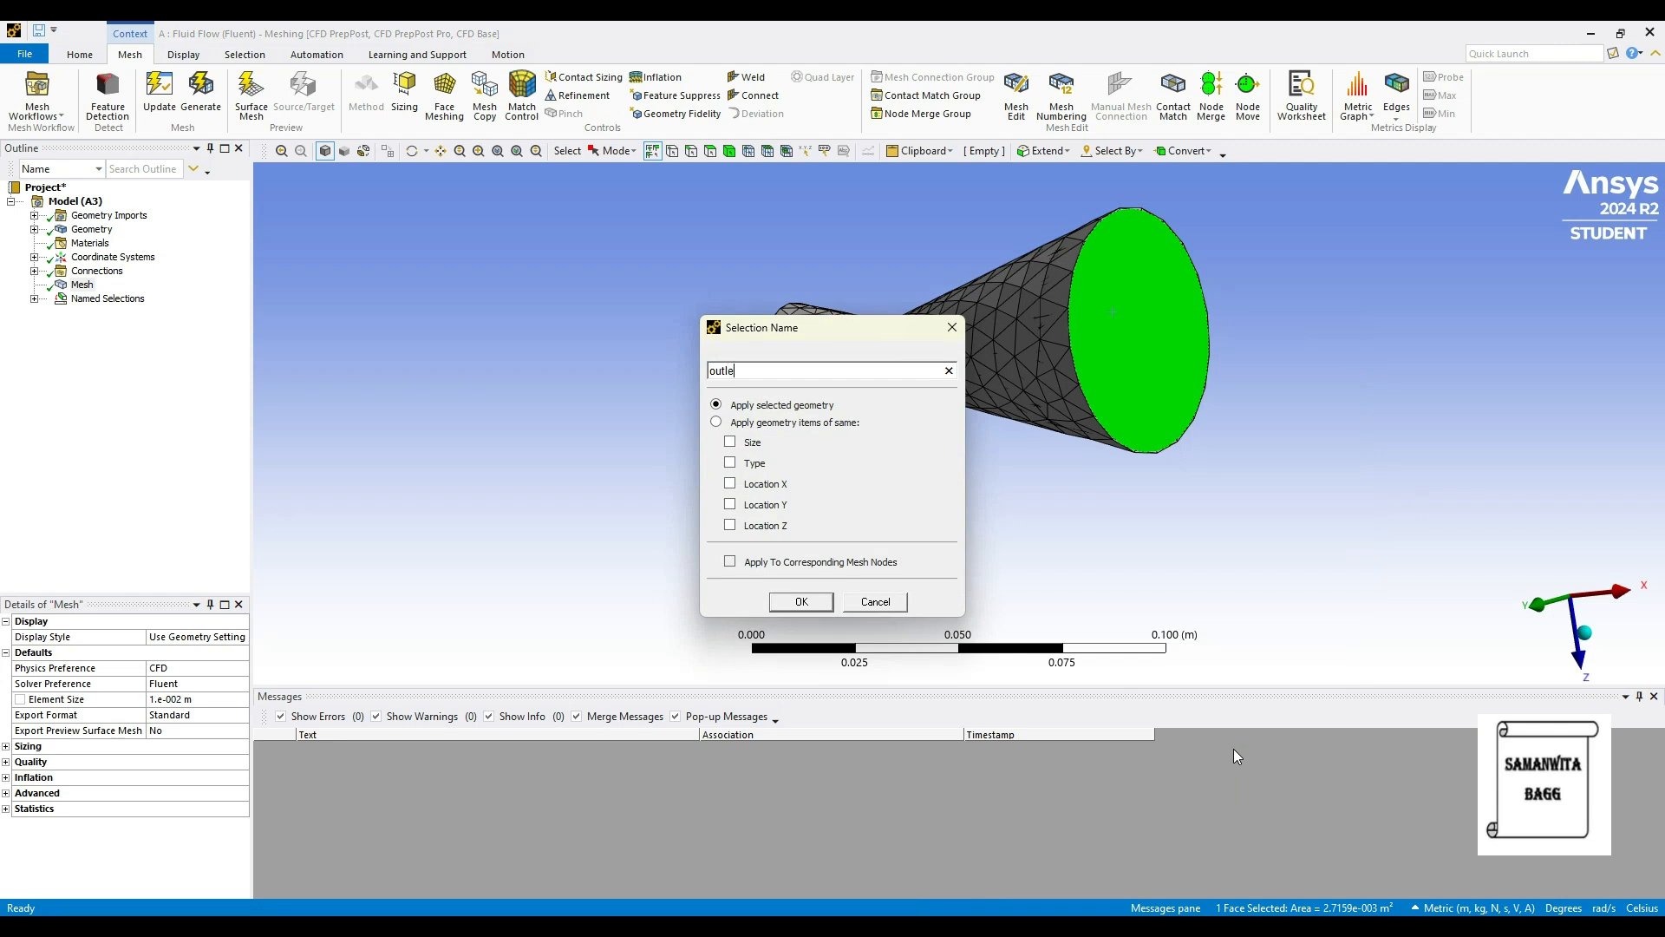
{"action": "key", "text": "Return"}
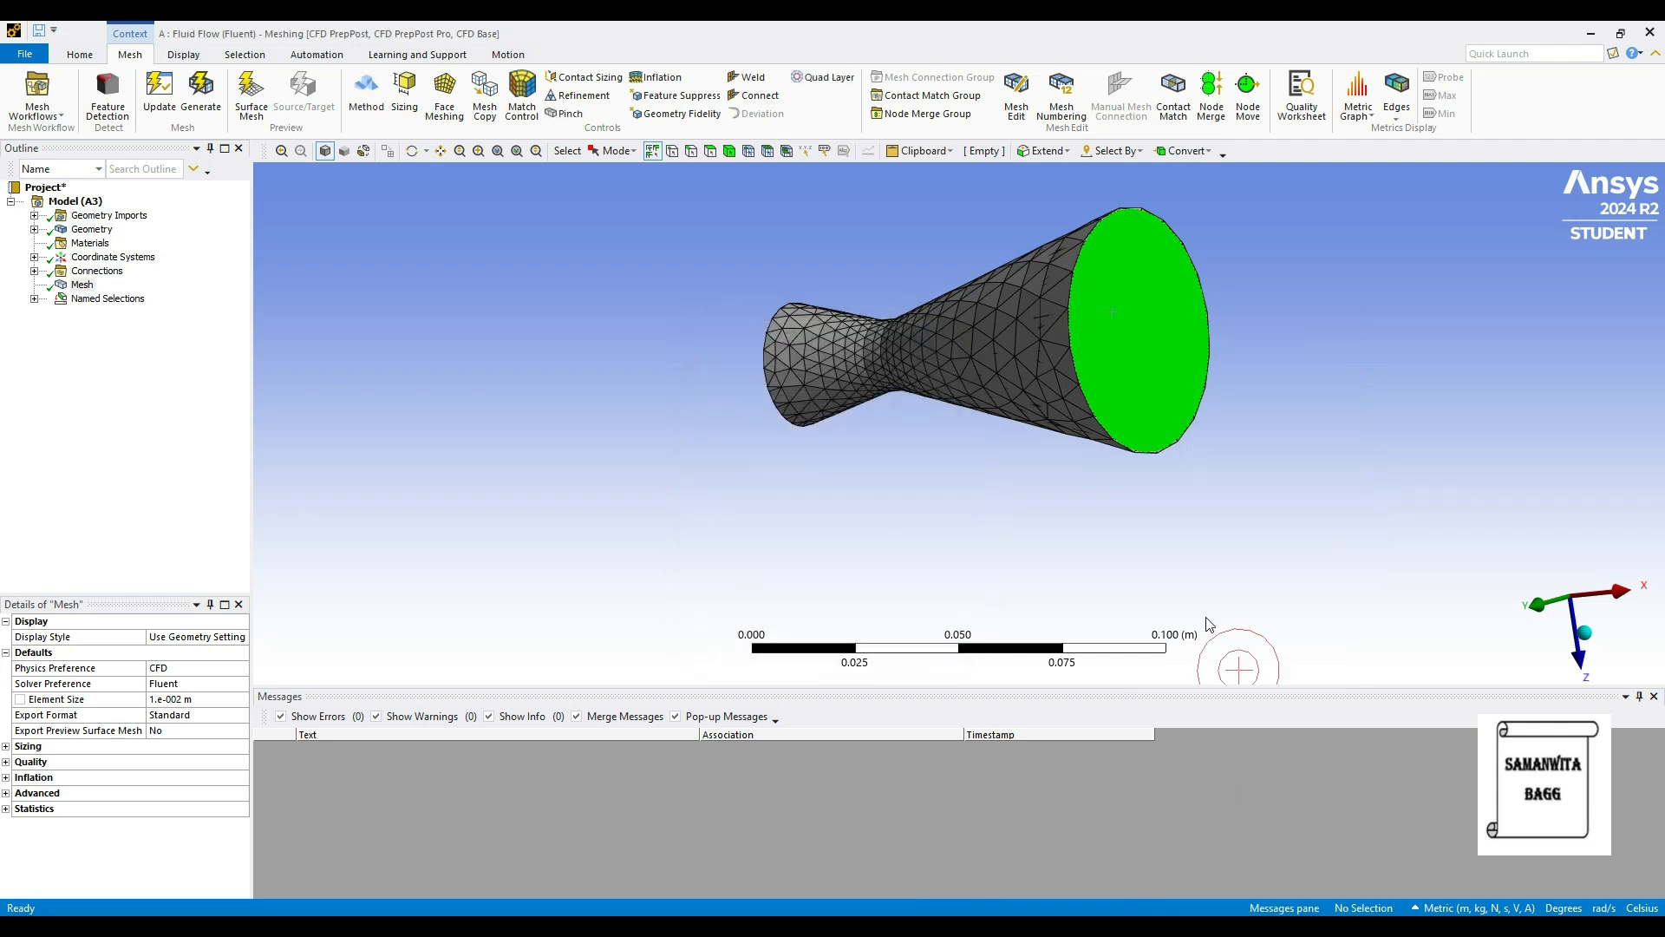
{"action": "left_click", "coordinate": [1209, 624]}
{"action": "left_click", "coordinate": [34, 297]}
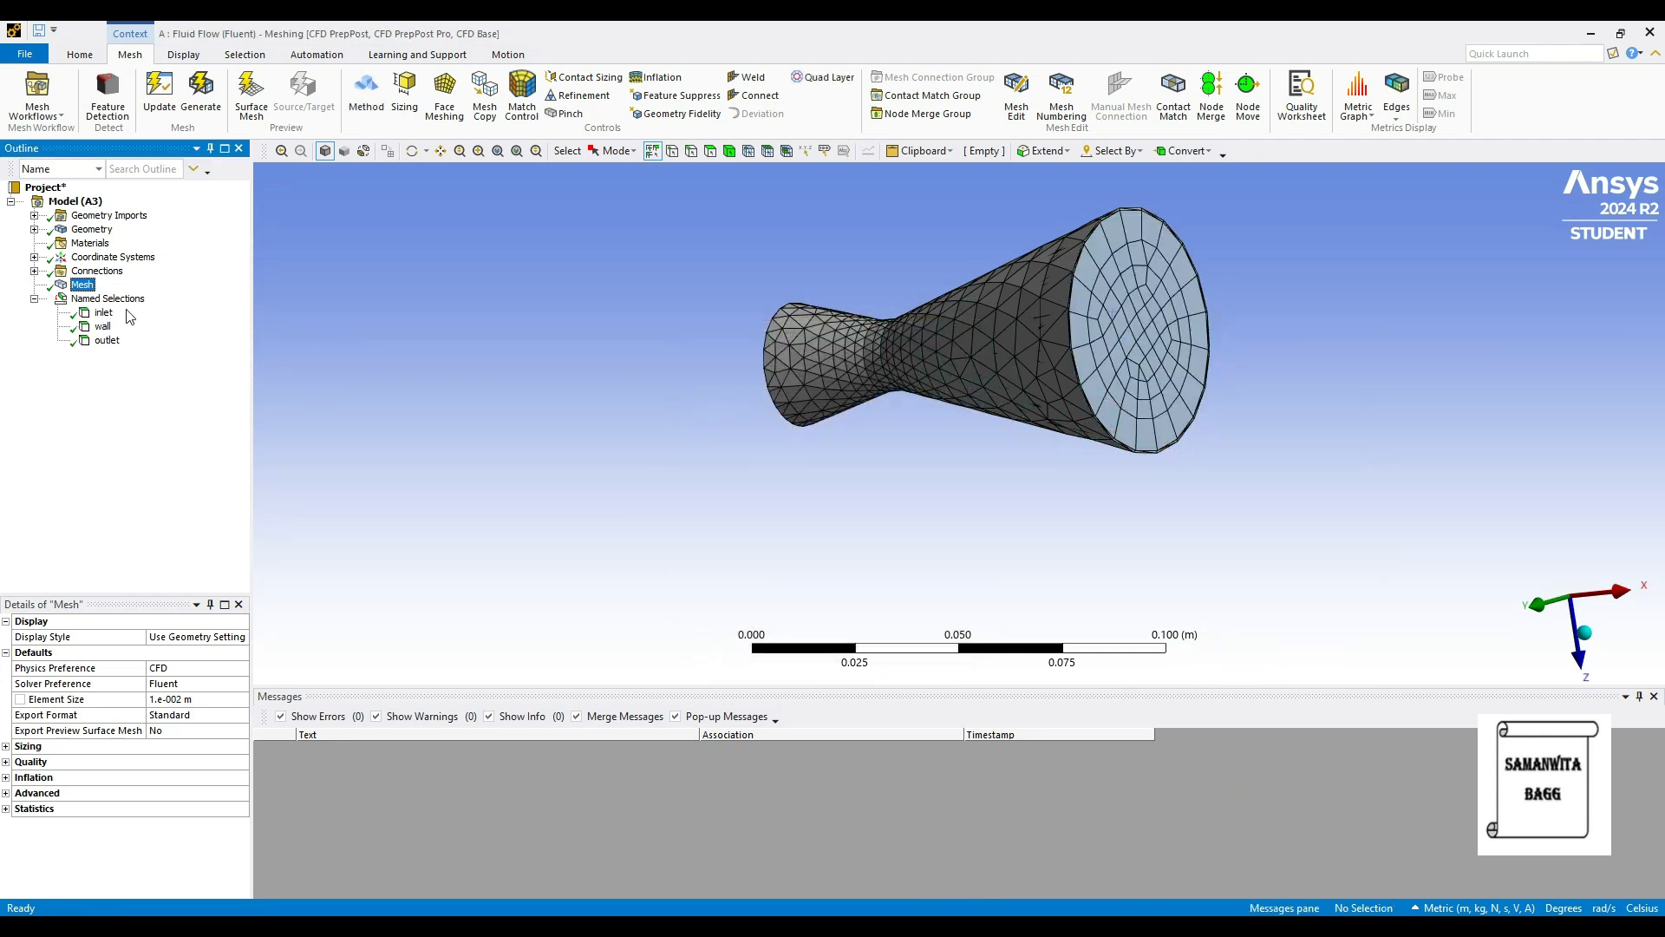
Update the mesh to Fluent, dismiss the success message and launch the Fluent Setup step.
{"action": "mouse_move", "coordinate": [1100, 417]}
{"action": "middle_mouse_down"}
{"action": "mouse_move", "coordinate": [1077, 383]}
{"action": "mouse_move", "coordinate": [1275, 377]}
{"action": "middle_mouse_up"}
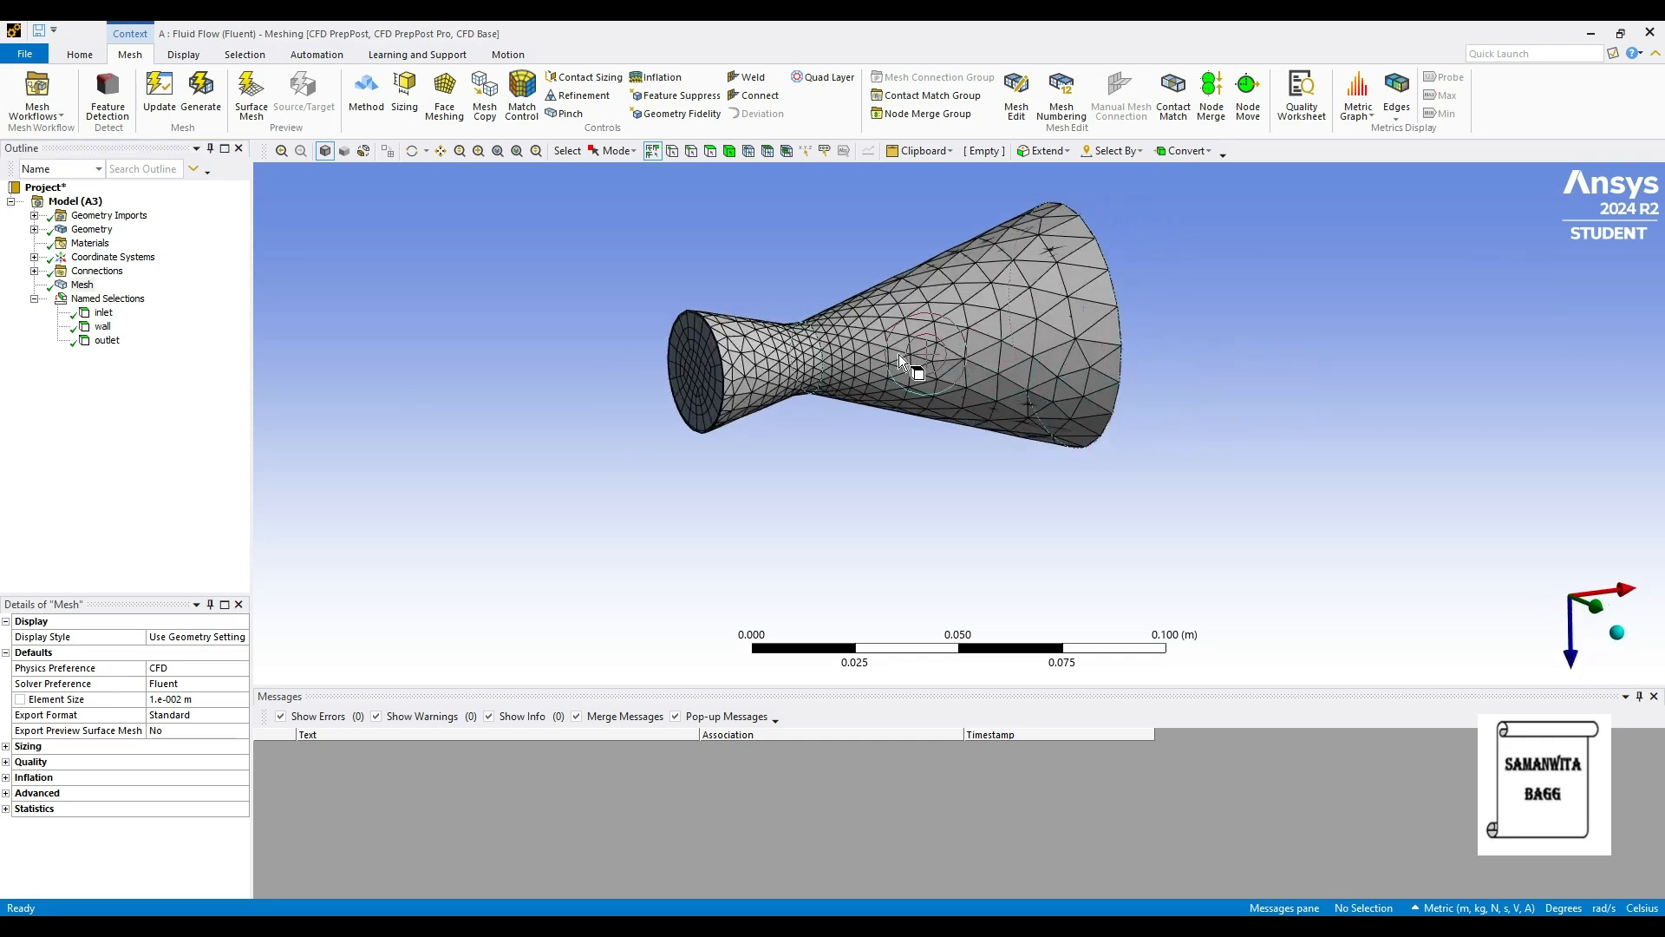
{"action": "middle_click_drag", "start_coordinate": [897, 358], "coordinate": [690, 405]}
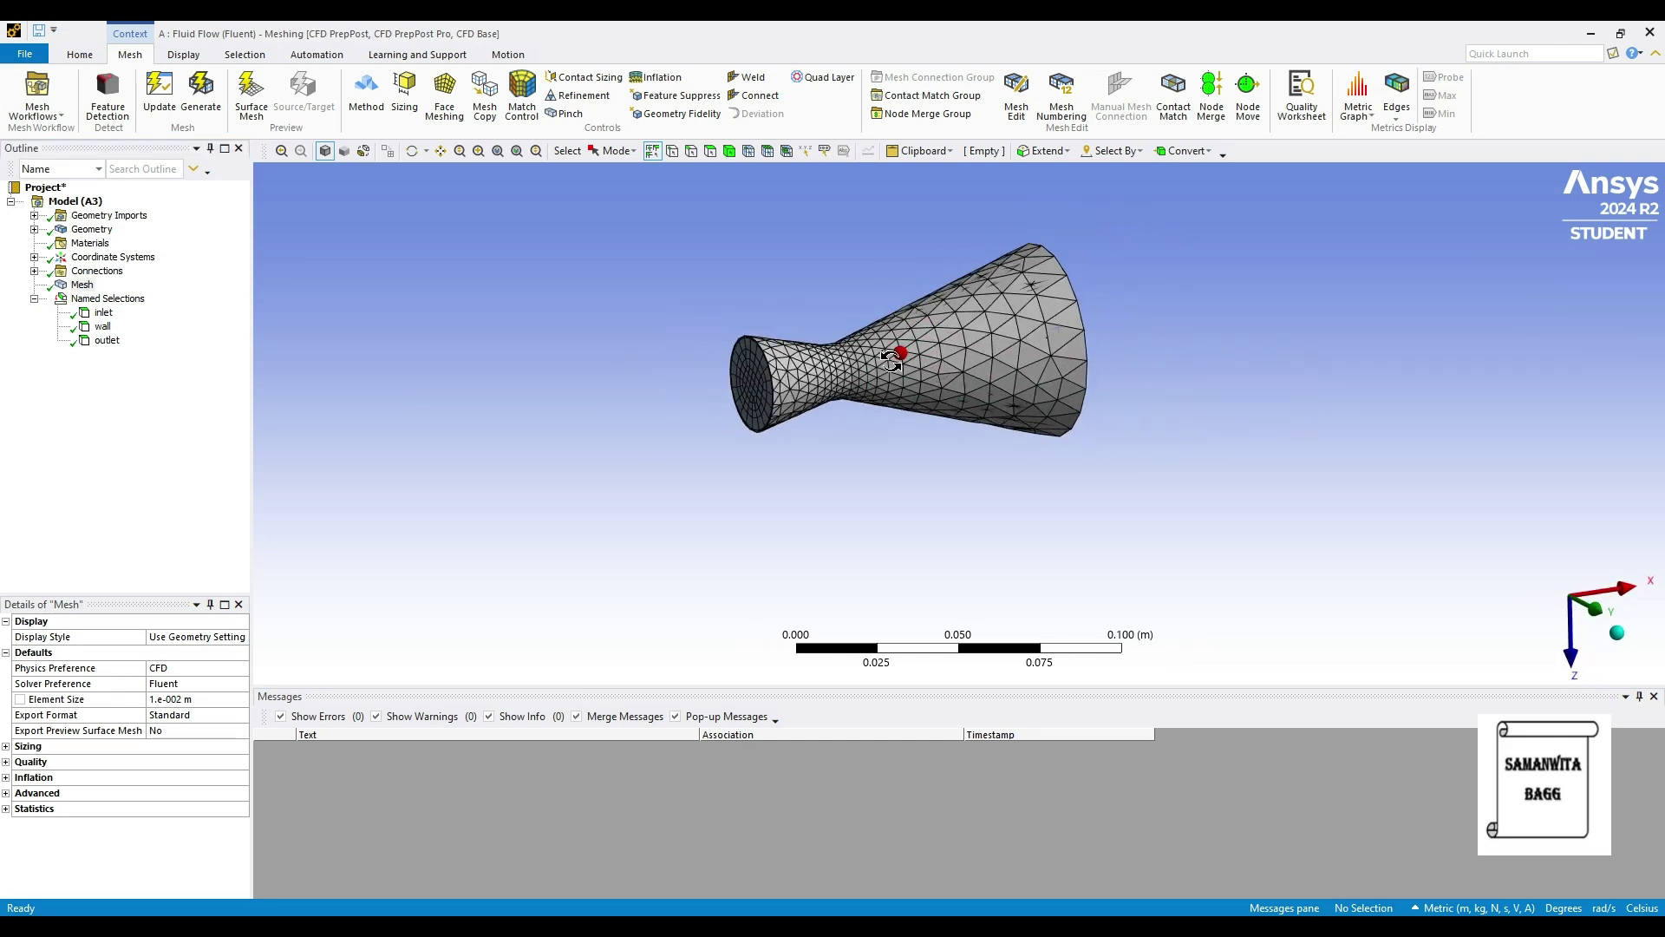
{"action": "right_click", "coordinate": [82, 284]}
{"action": "left_click", "coordinate": [129, 316]}
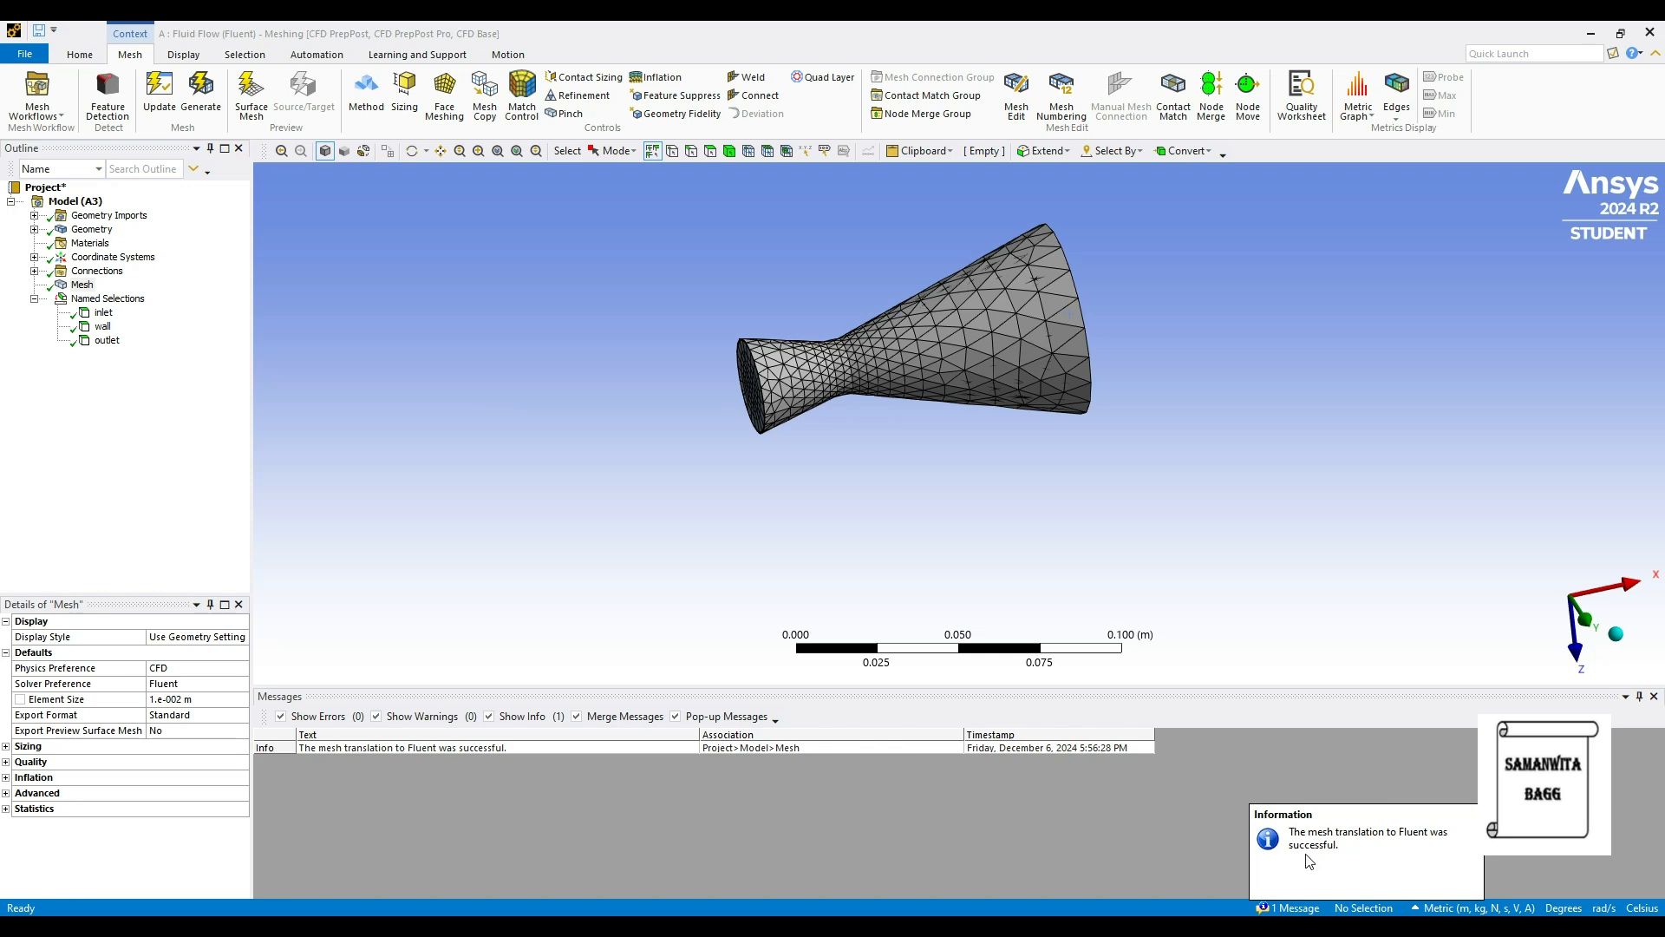
{"action": "left_click", "coordinate": [1414, 866]}
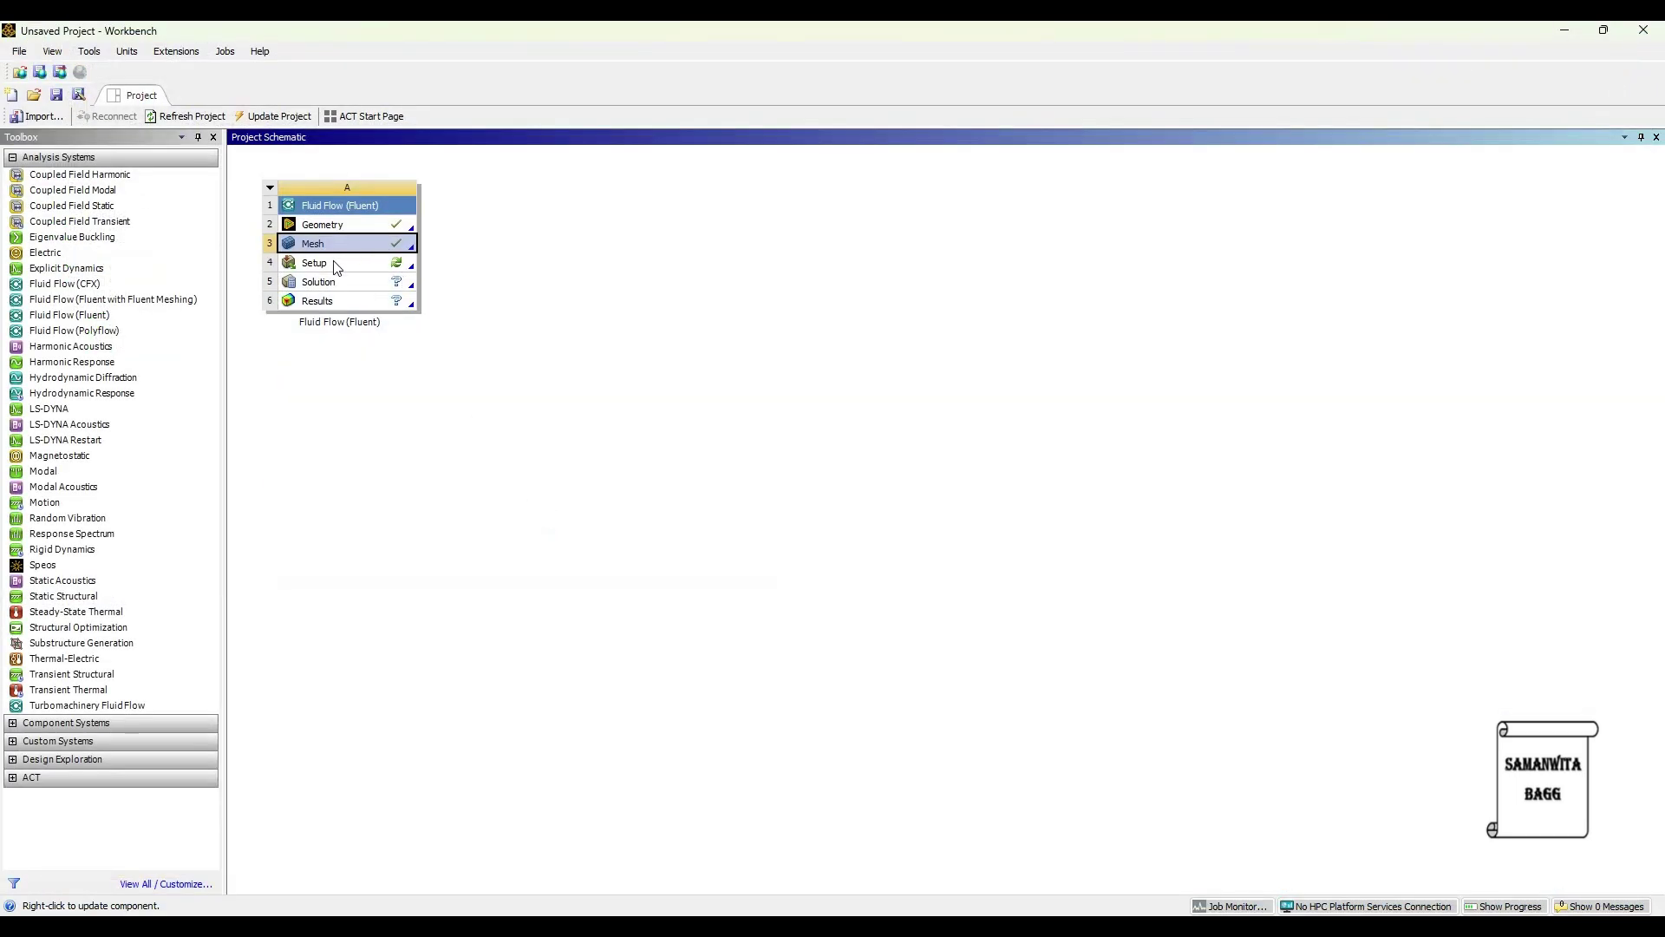
{"action": "double_click", "coordinate": [313, 264]}
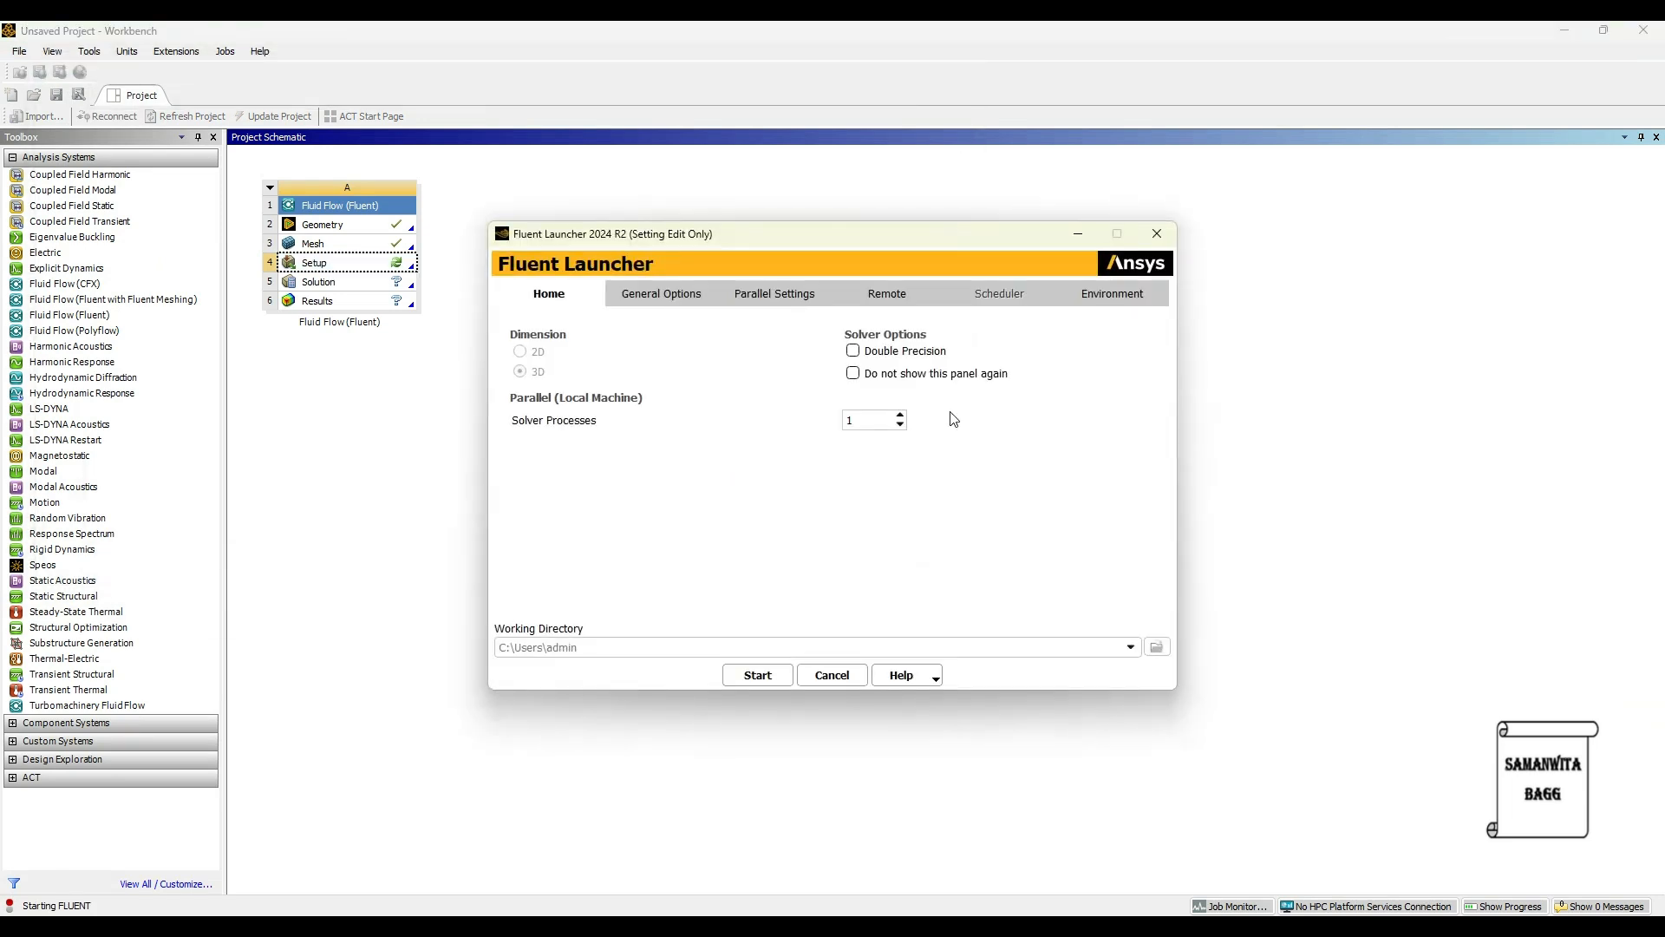
Start Fluent with Double Precision enabled.
{"action": "left_click", "coordinate": [853, 351]}
{"action": "left_click", "coordinate": [757, 675]}
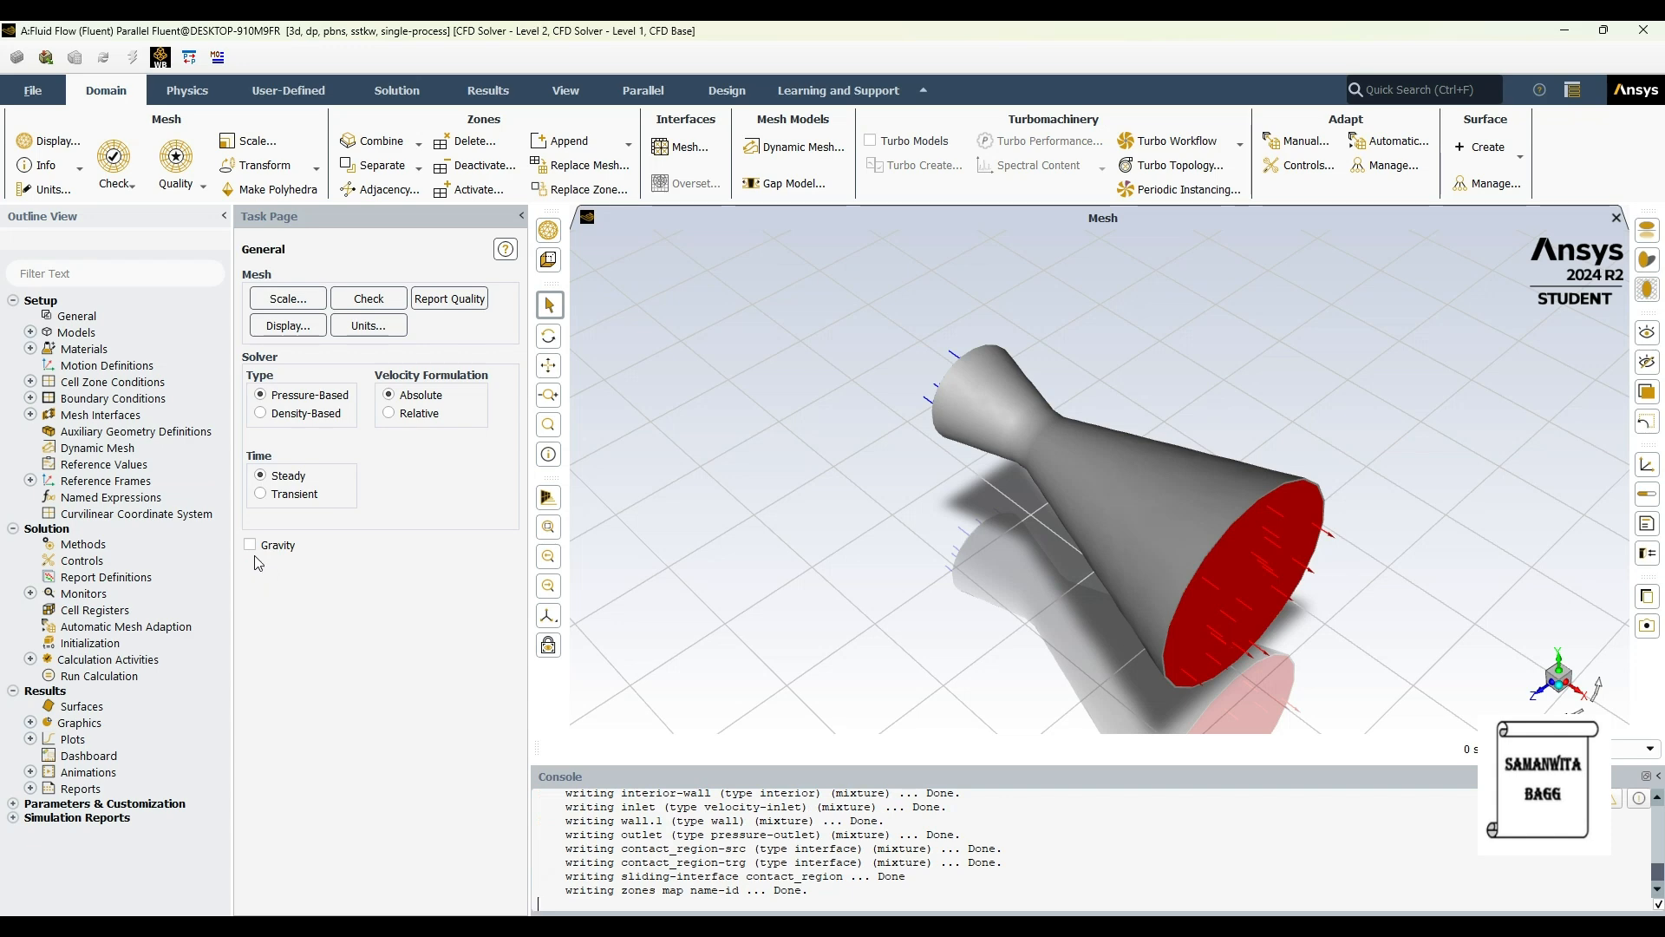
Enable gravity at -9.81 m/s² in Y and show air under the Fluid materials.
{"action": "left_click", "coordinate": [249, 545]}
{"action": "left_click", "coordinate": [338, 633]}
{"action": "type", "text": "-9"}
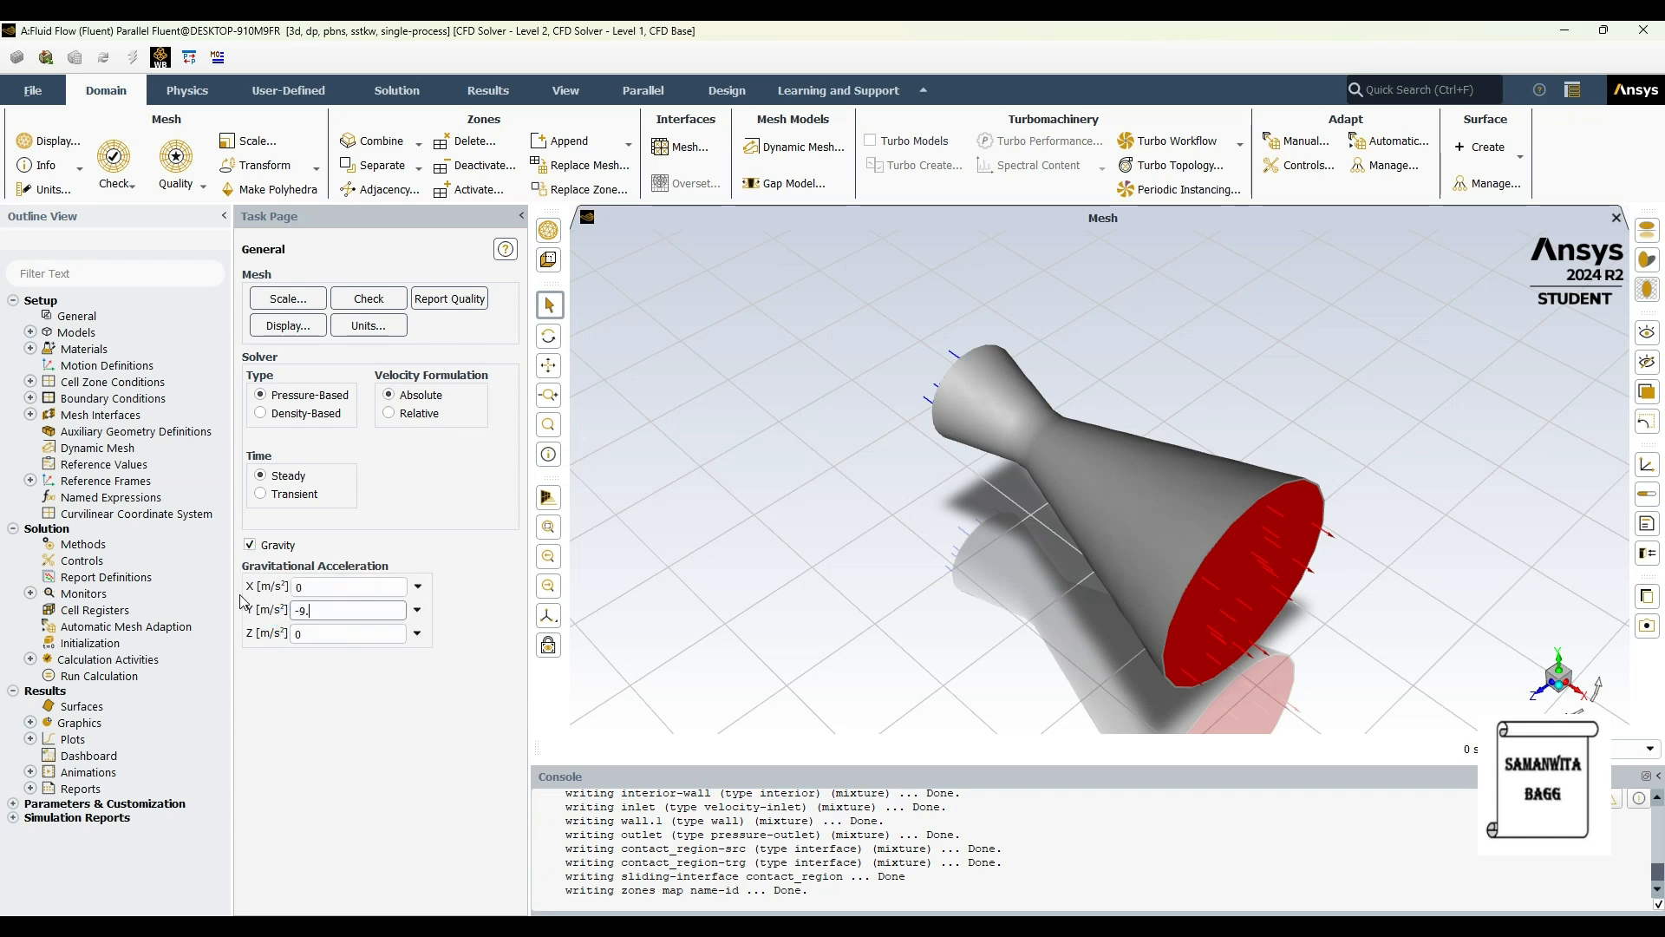
{"action": "type", "text": ".81"}
{"action": "left_click", "coordinate": [31, 349]}
{"action": "left_click", "coordinate": [48, 365]}
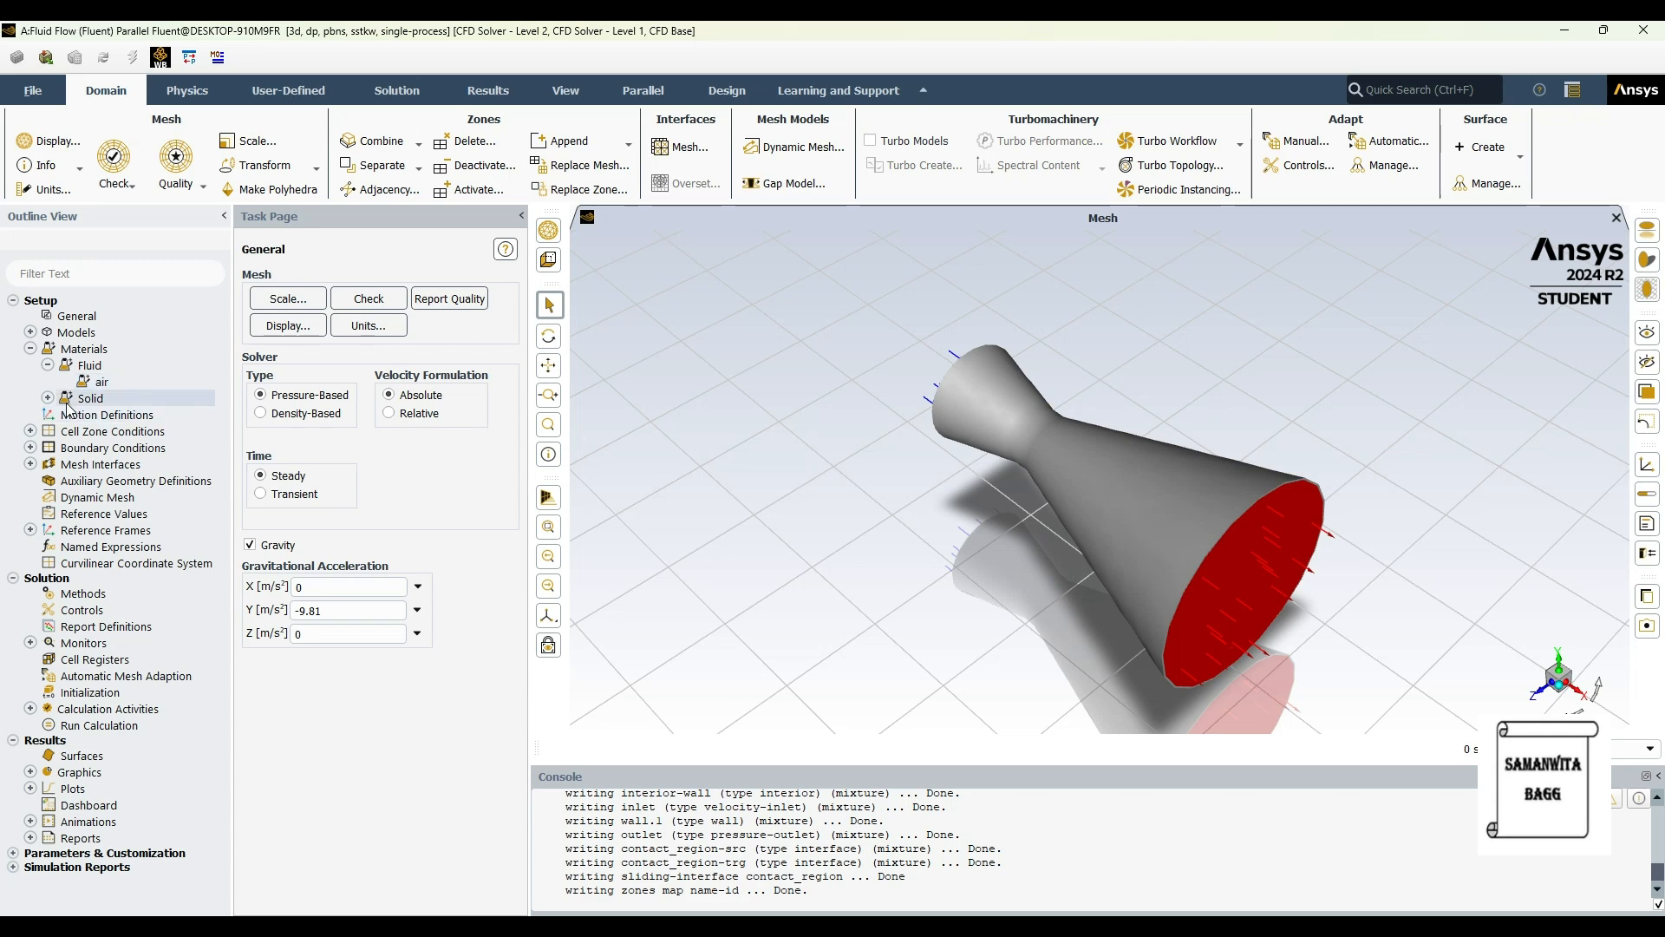
From the aluminum material editor, browse the Fluent database and list its solid materials.
{"action": "left_click", "coordinate": [50, 398]}
{"action": "left_click", "coordinate": [118, 414]}
{"action": "double_click", "coordinate": [118, 414]}
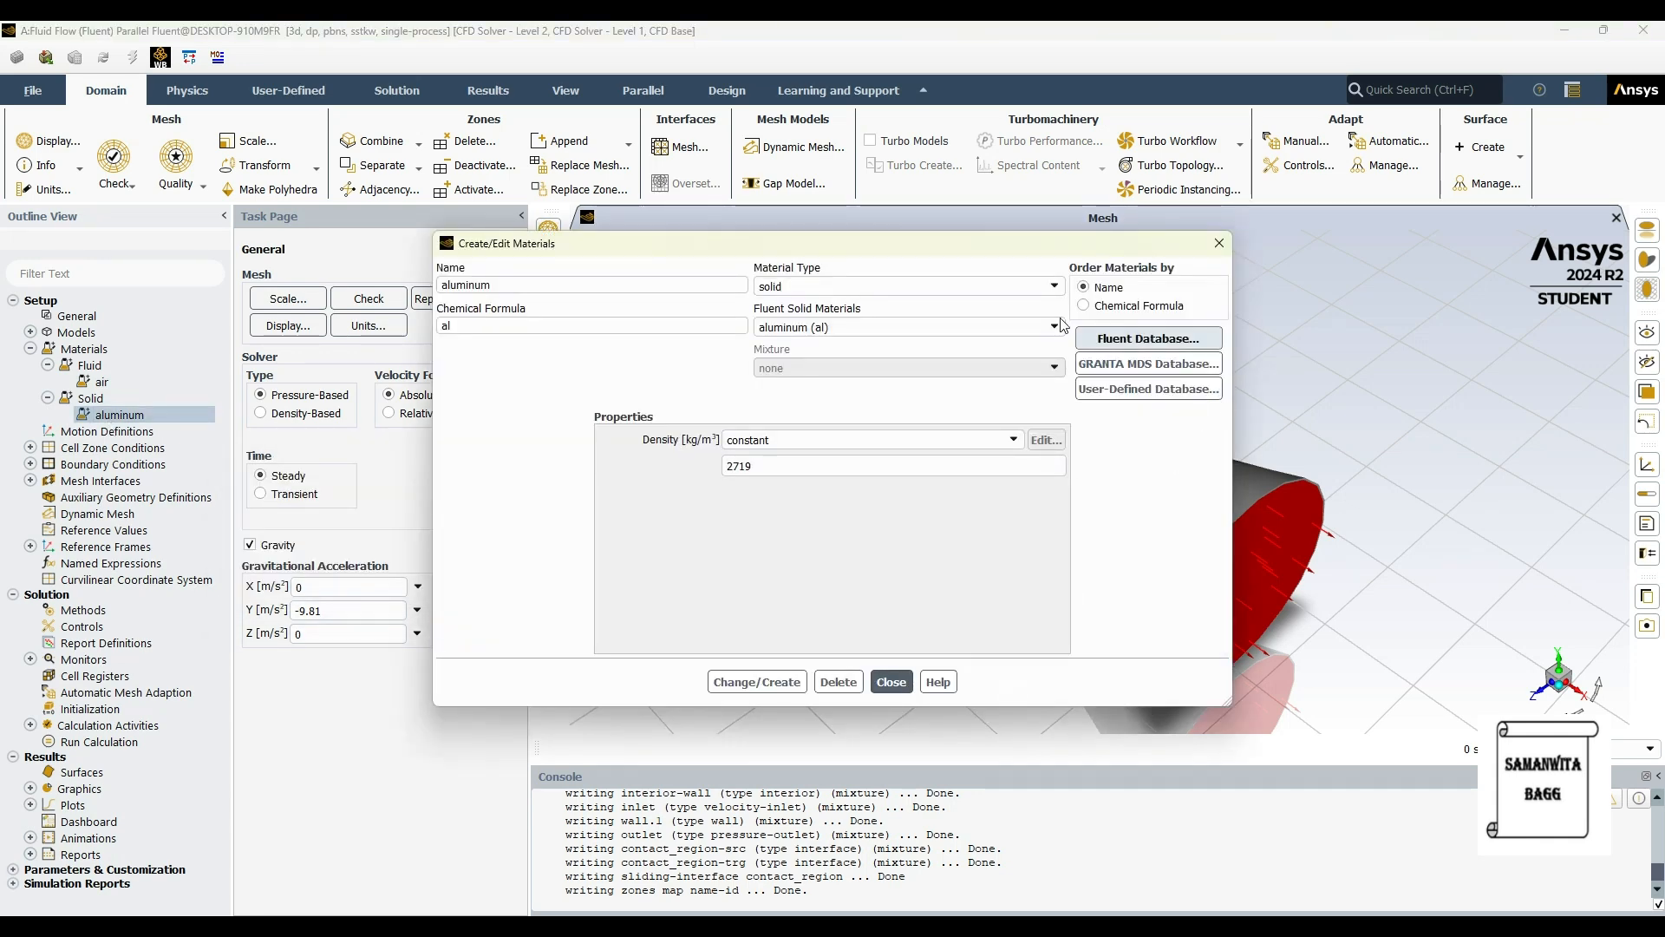
{"action": "left_click", "coordinate": [1148, 339]}
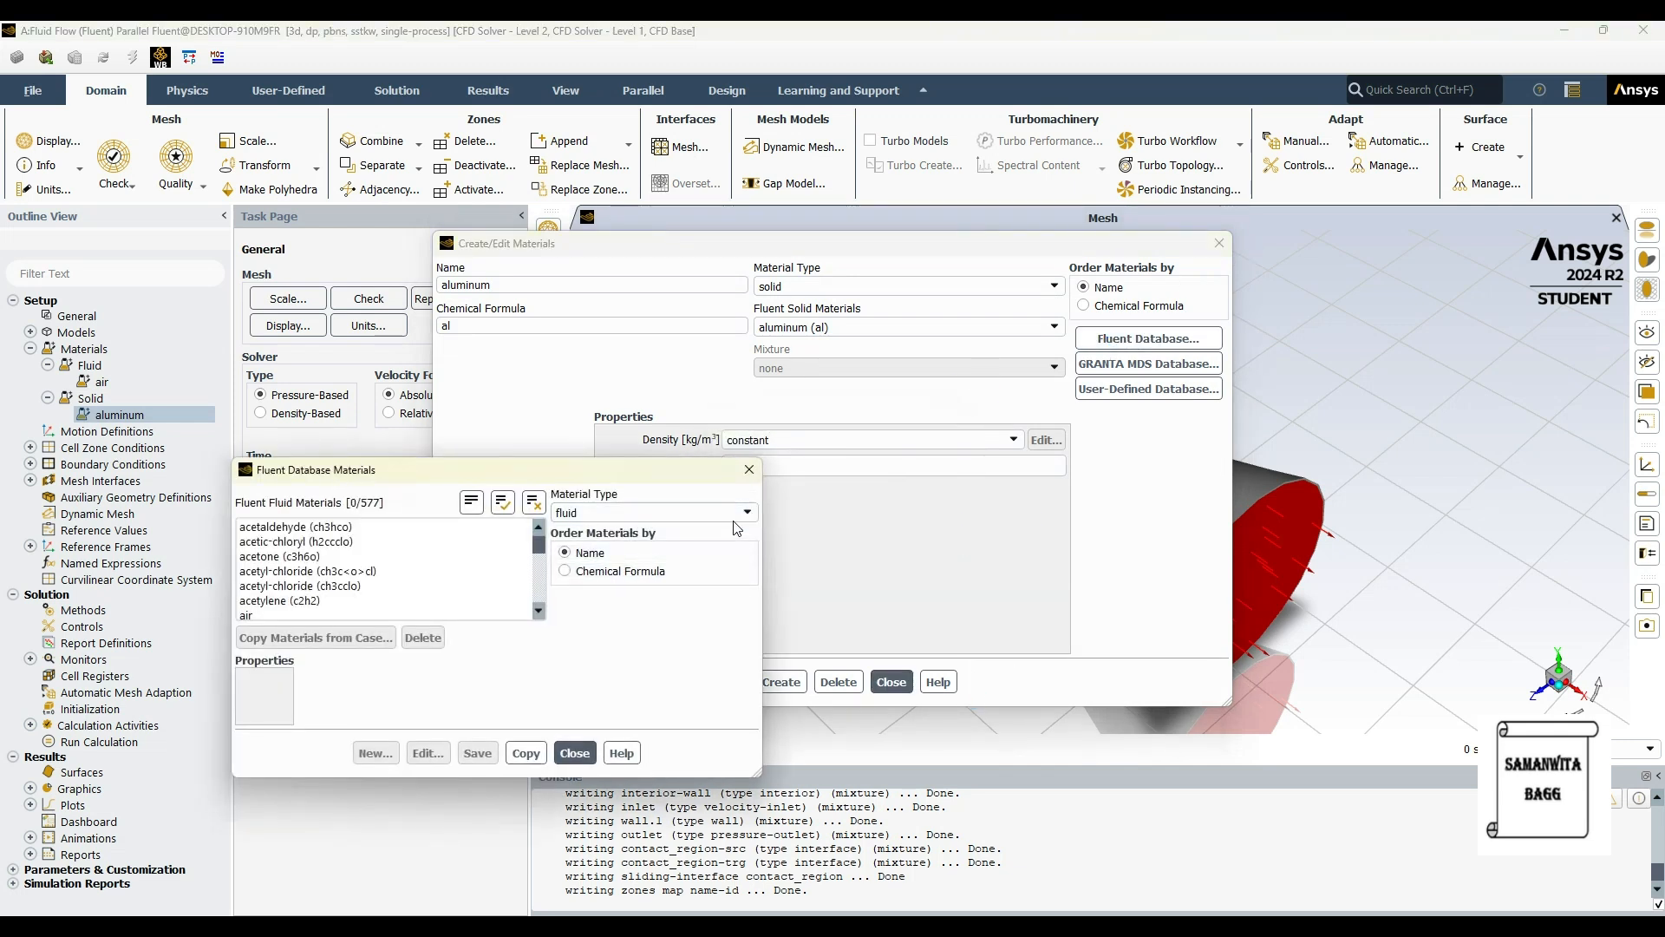
{"action": "left_click", "coordinate": [650, 514]}
{"action": "left_click", "coordinate": [619, 544]}
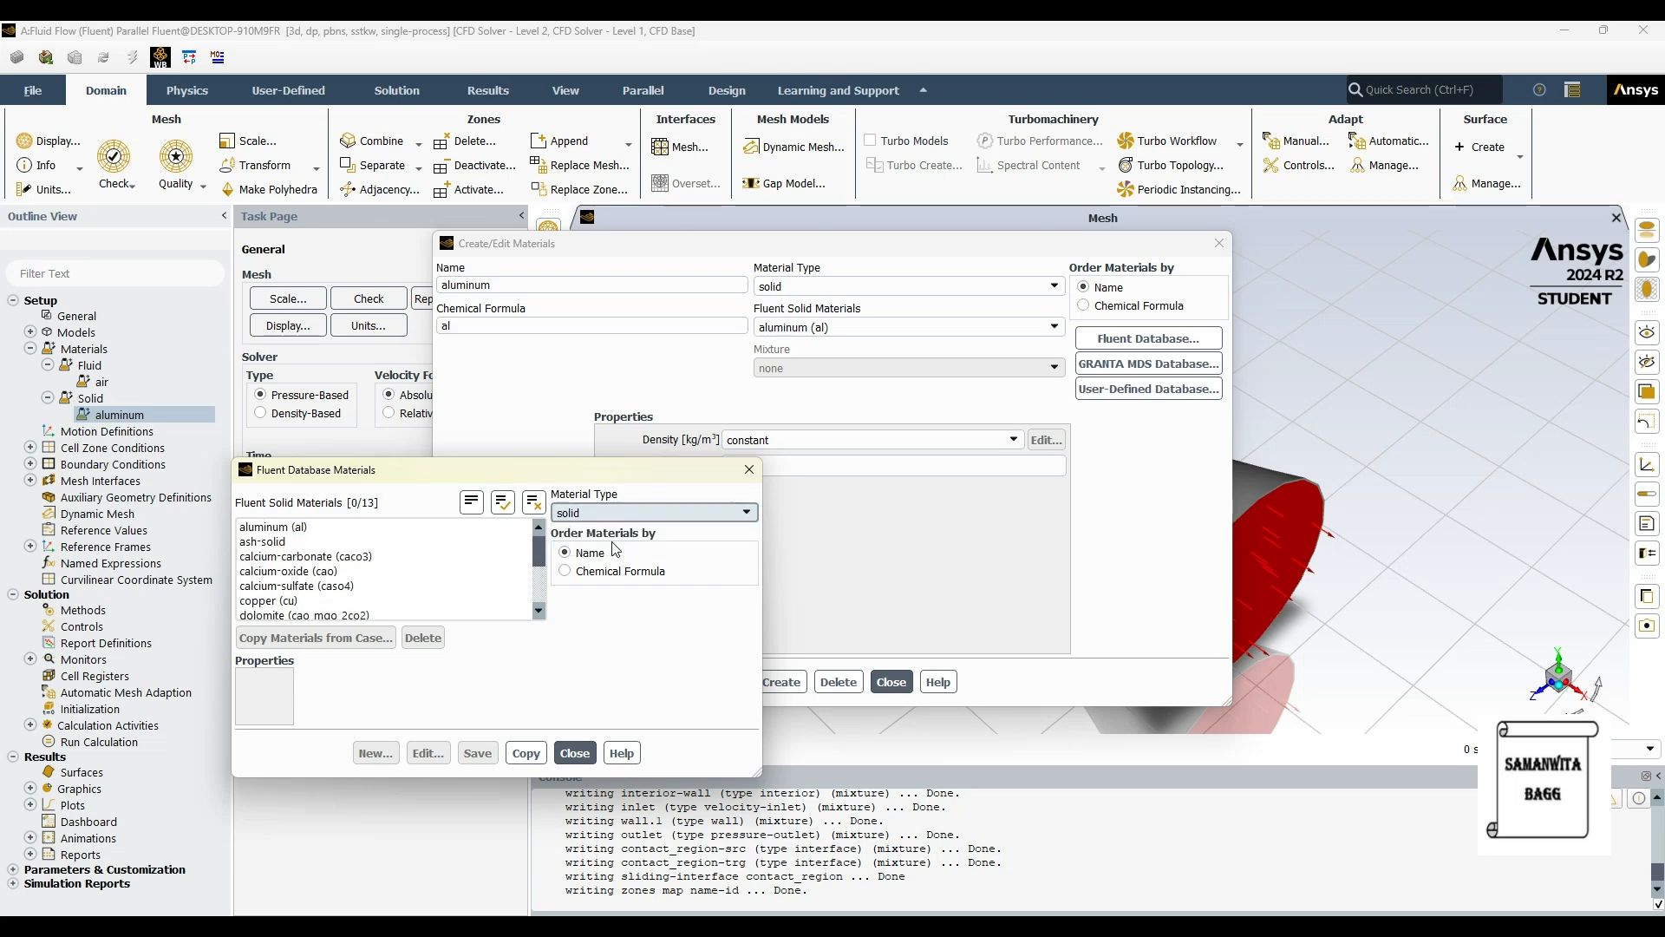
{"action": "scroll", "coordinate": [305, 582], "scroll_direction": "down", "scroll_amount": 3}
Copy steel into the case's solid materials and close both material dialogs.
{"action": "left_click", "coordinate": [279, 571]}
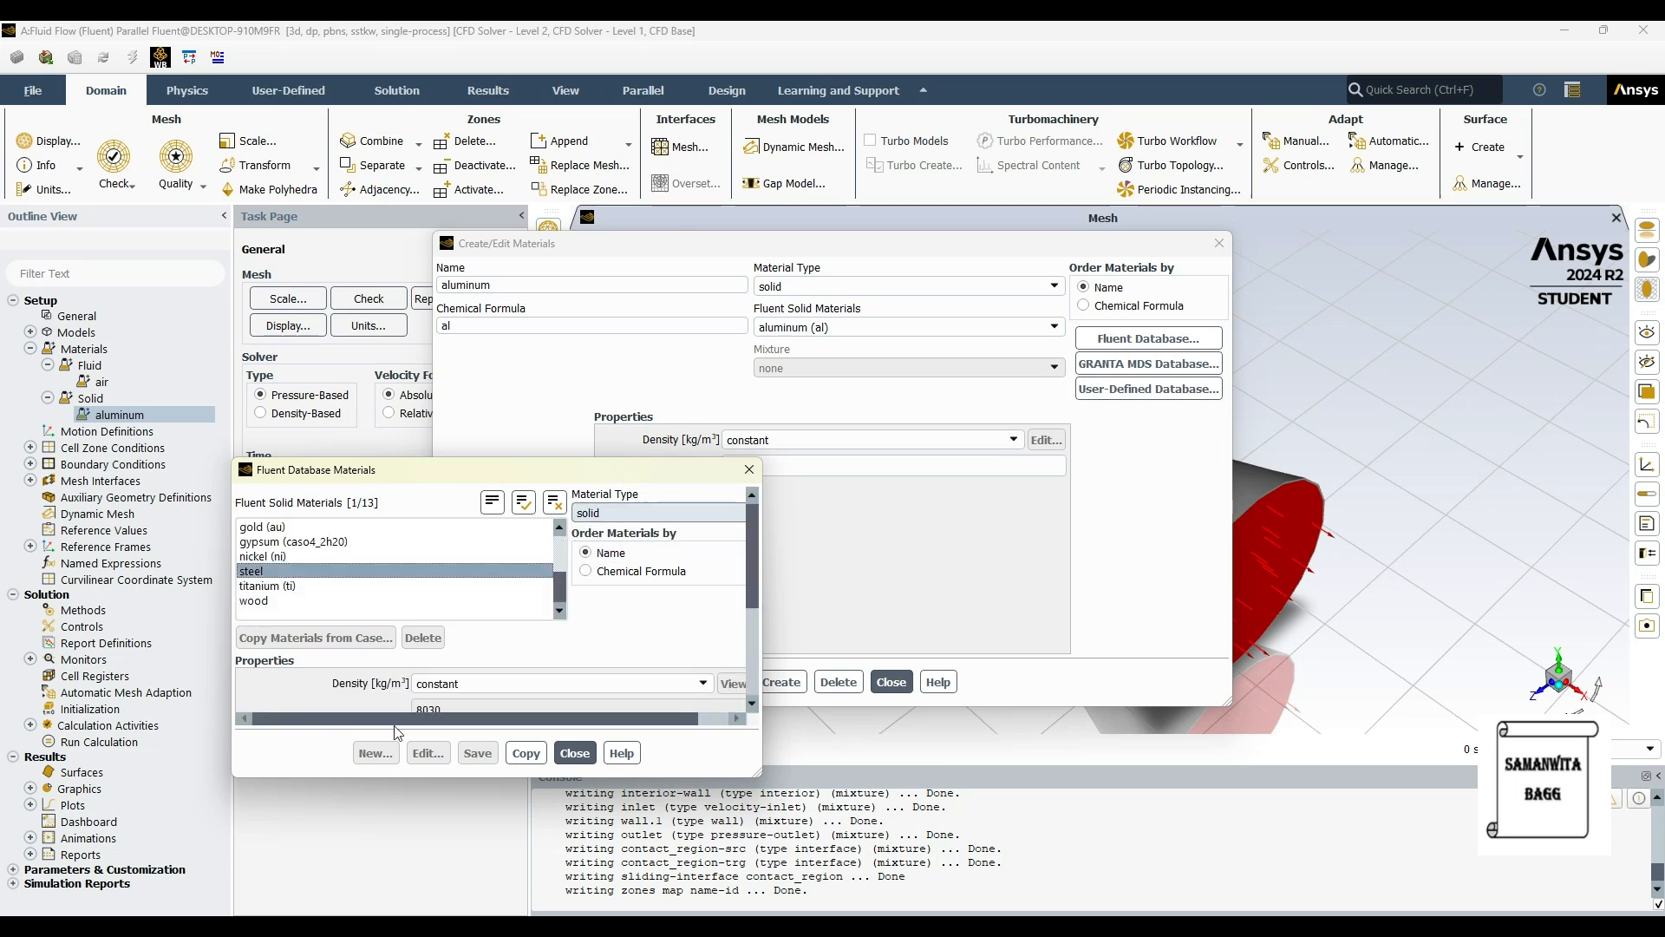
{"action": "left_click", "coordinate": [861, 689]}
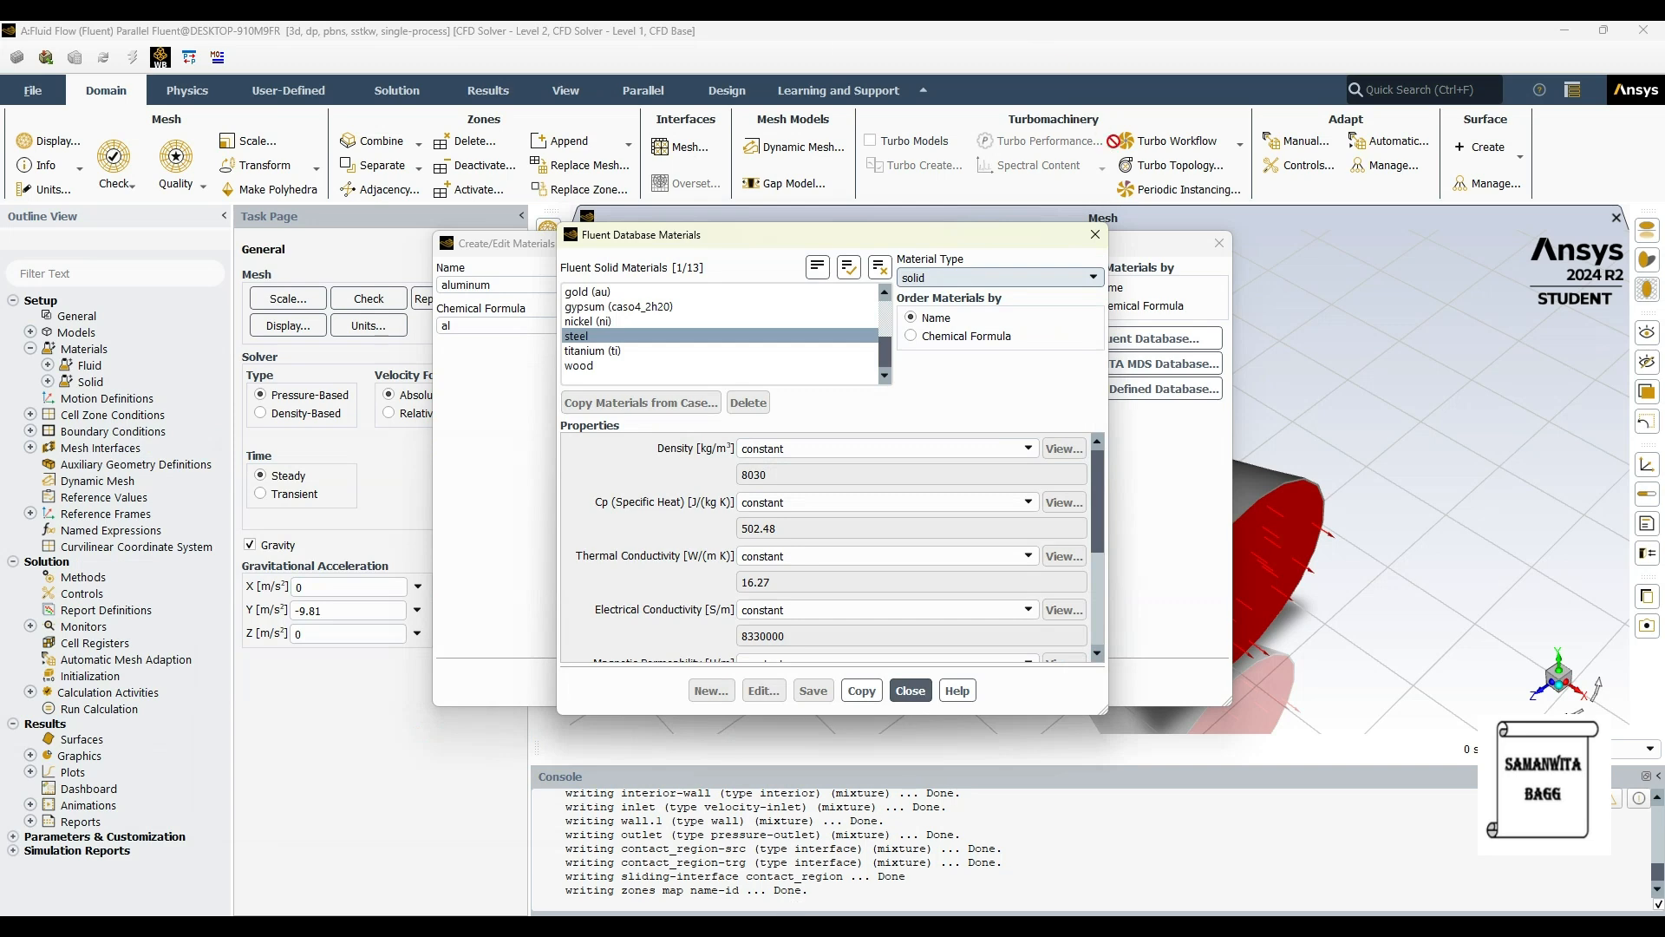
{"action": "left_click", "coordinate": [1094, 234]}
{"action": "left_click", "coordinate": [1217, 243]}
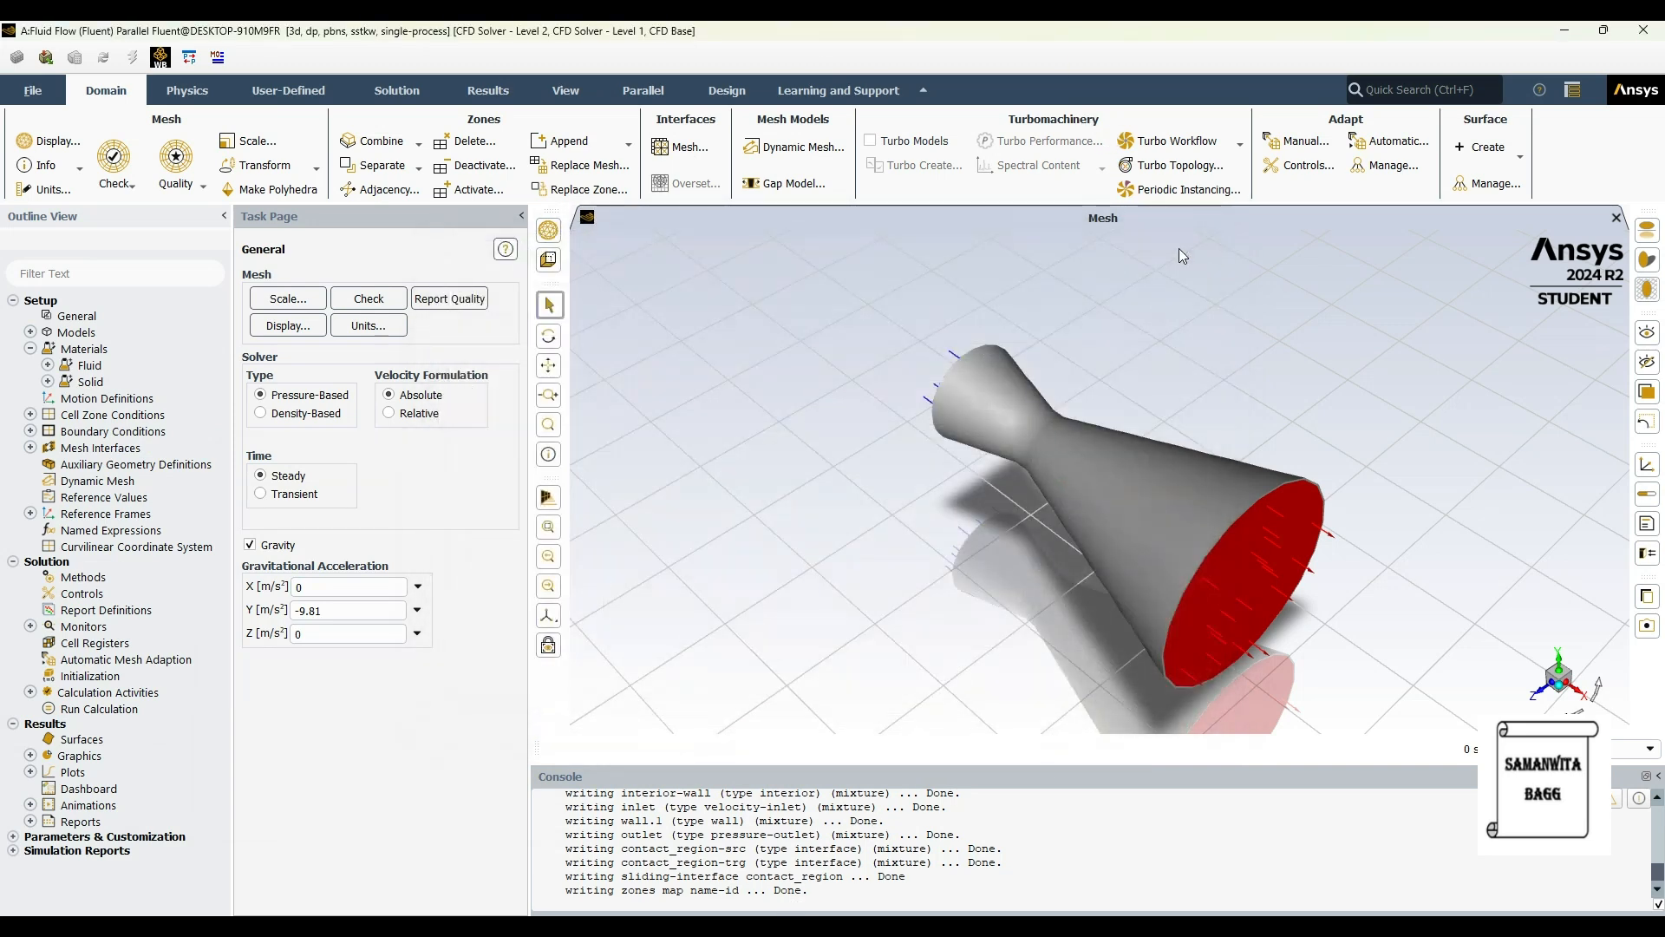
{"action": "left_click", "coordinate": [48, 381]}
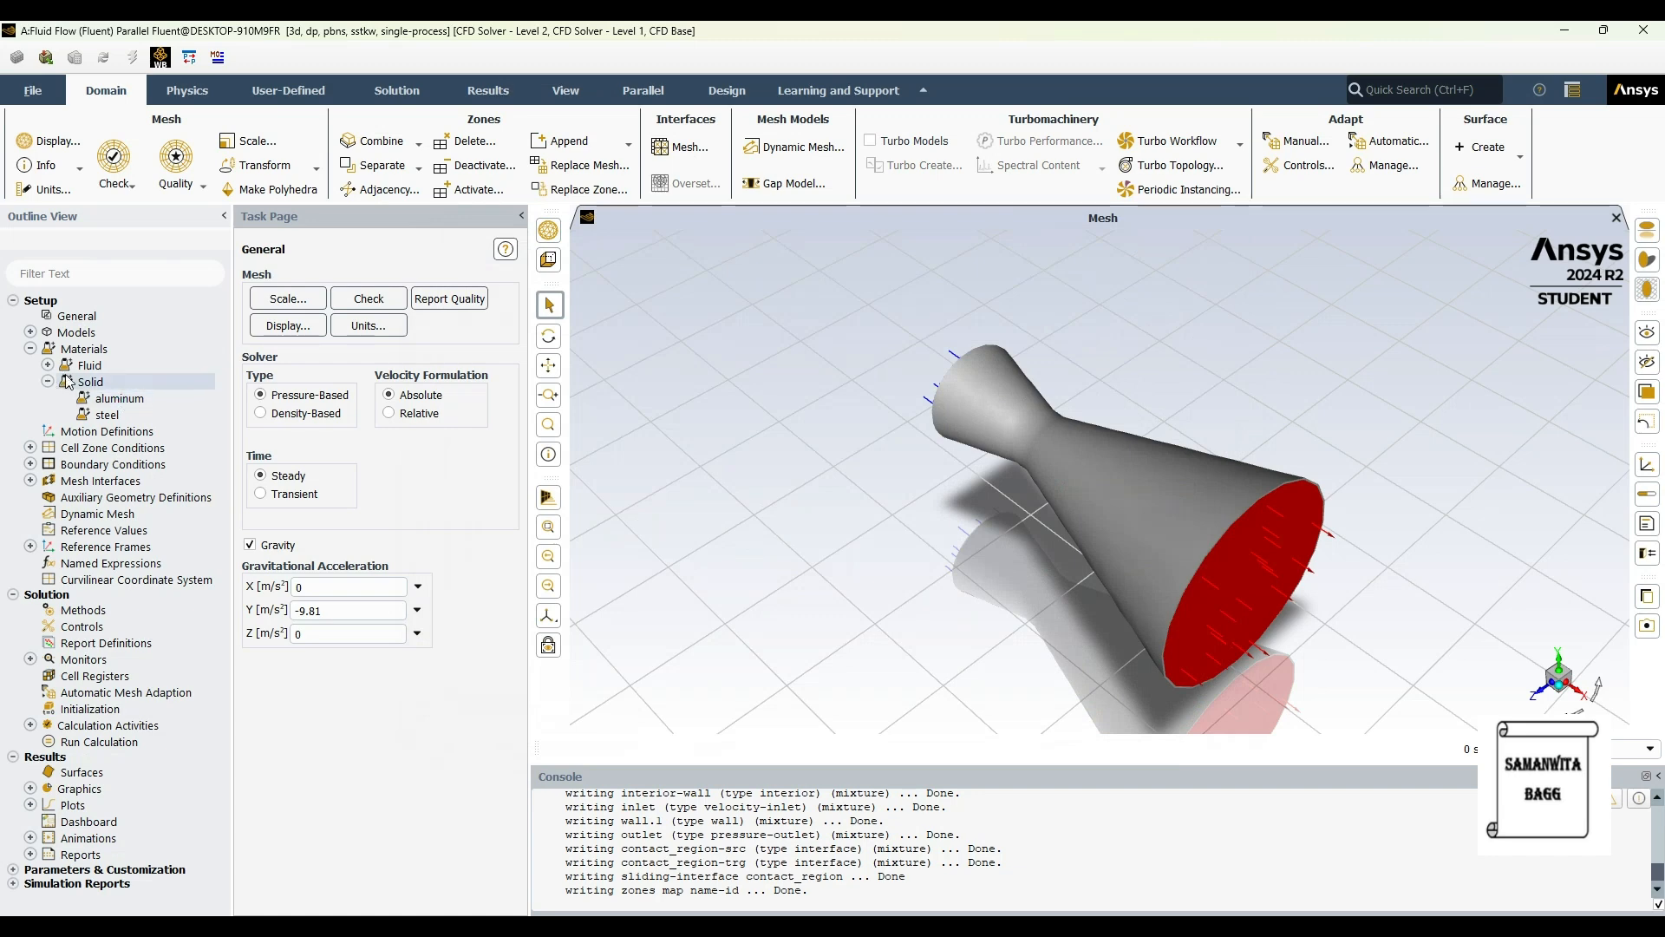
Collapse the materials branch and open the inlet boundary condition settings.
{"action": "left_click", "coordinate": [49, 380]}
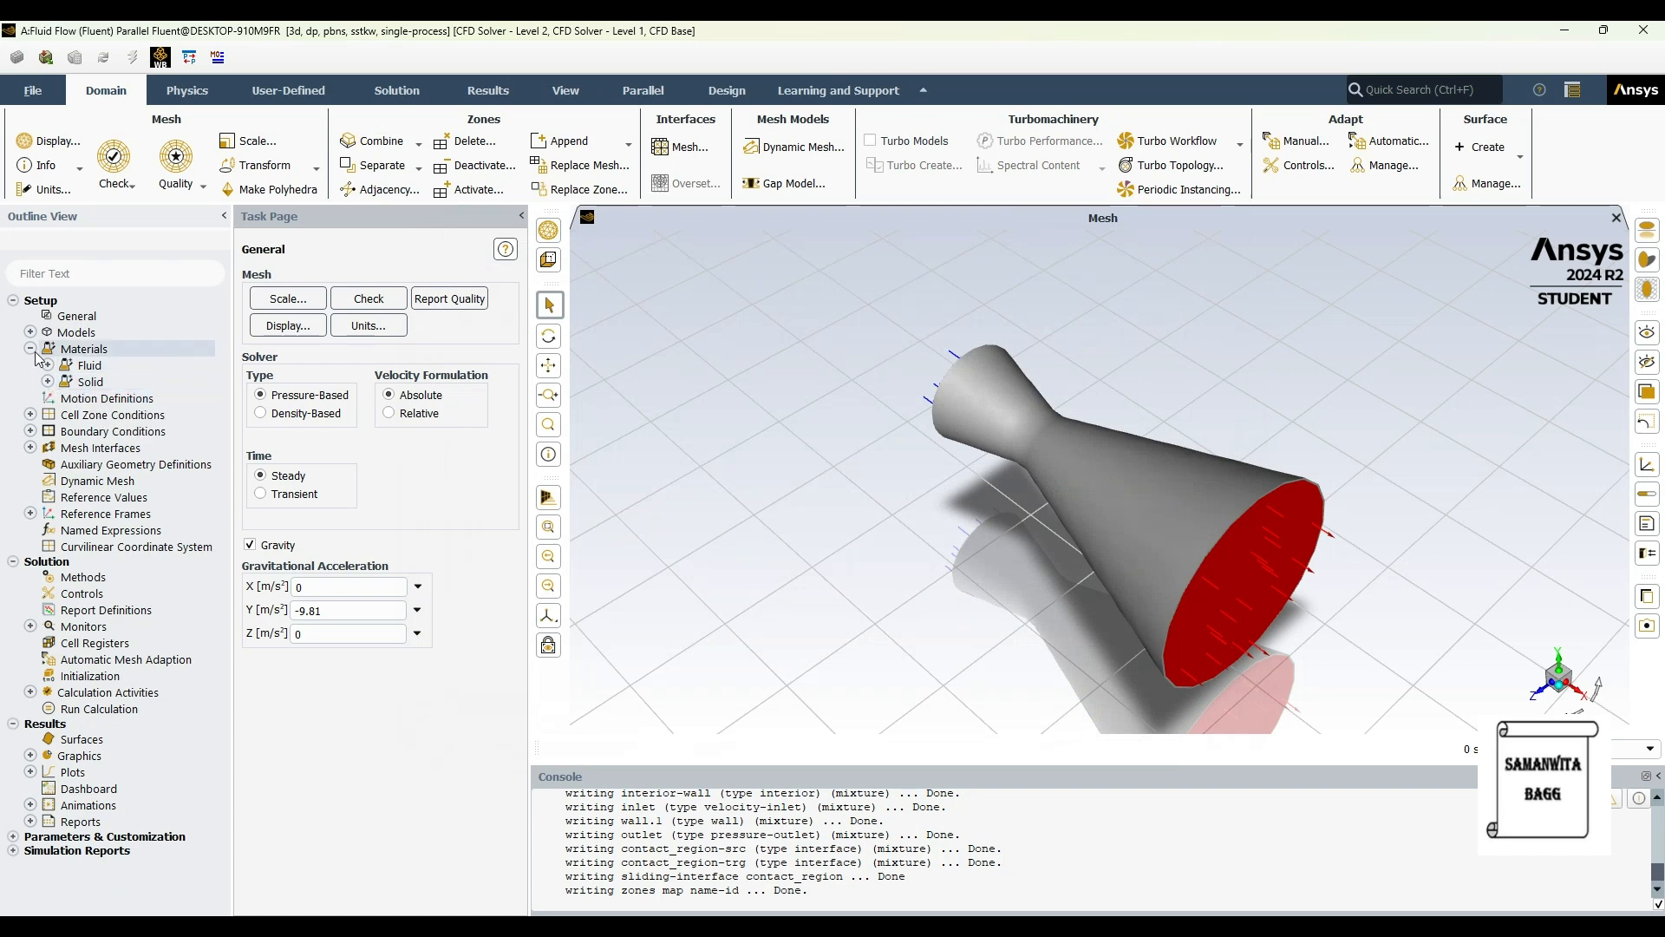
{"action": "left_click", "coordinate": [31, 349]}
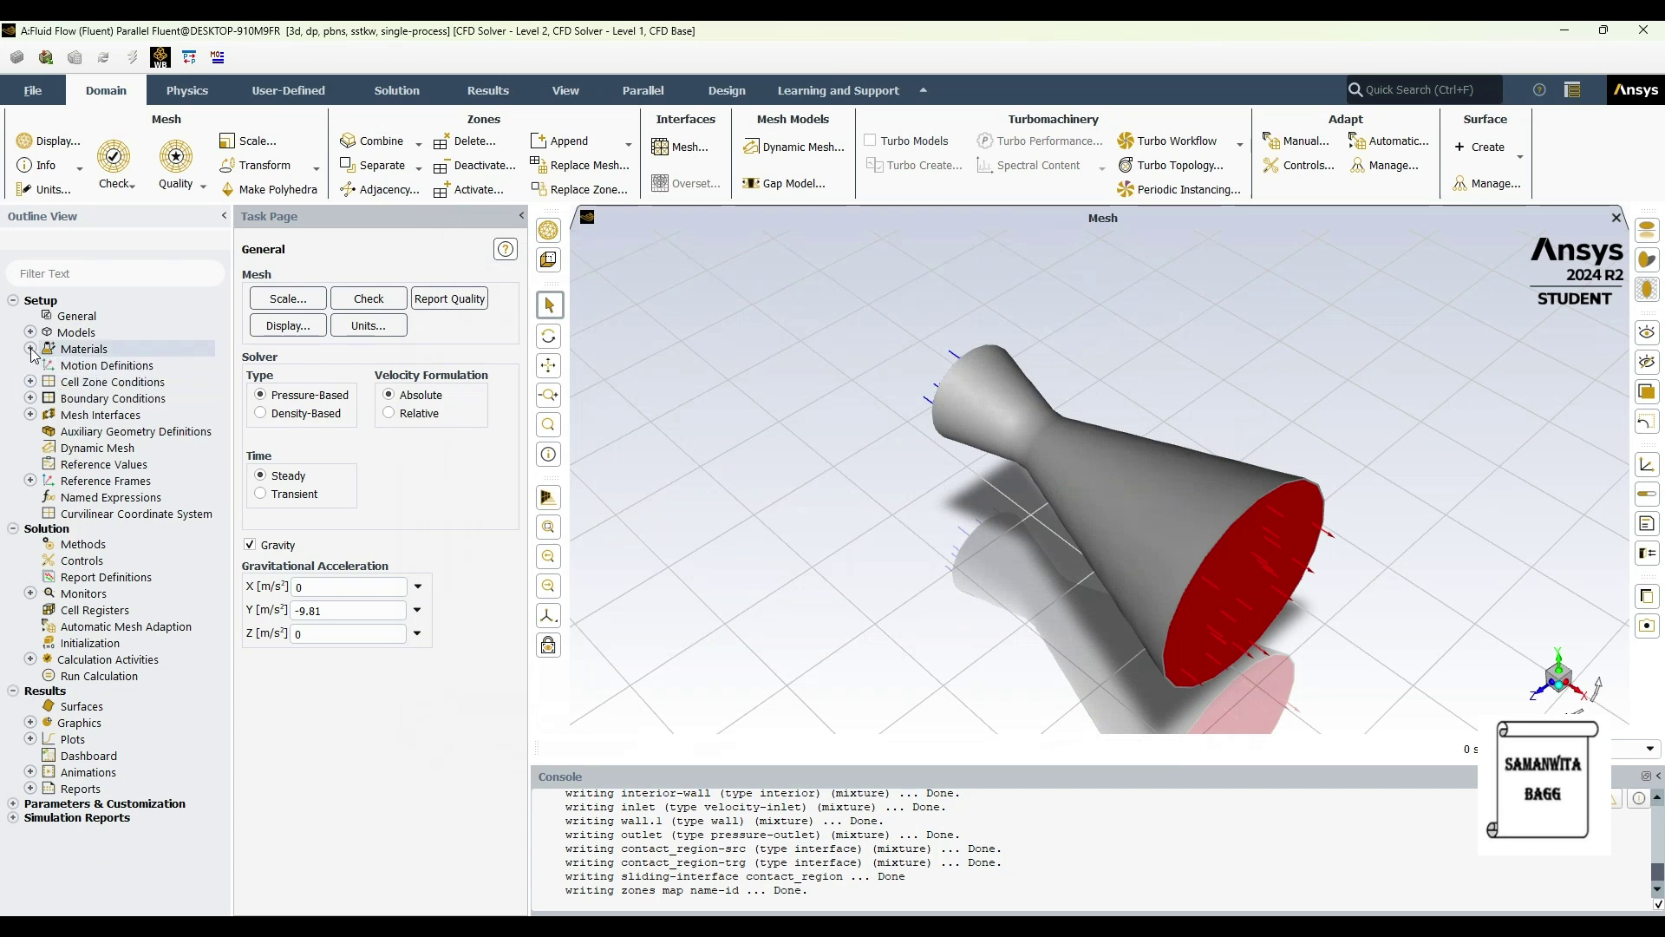
{"action": "left_click", "coordinate": [30, 398]}
{"action": "left_click", "coordinate": [49, 414]}
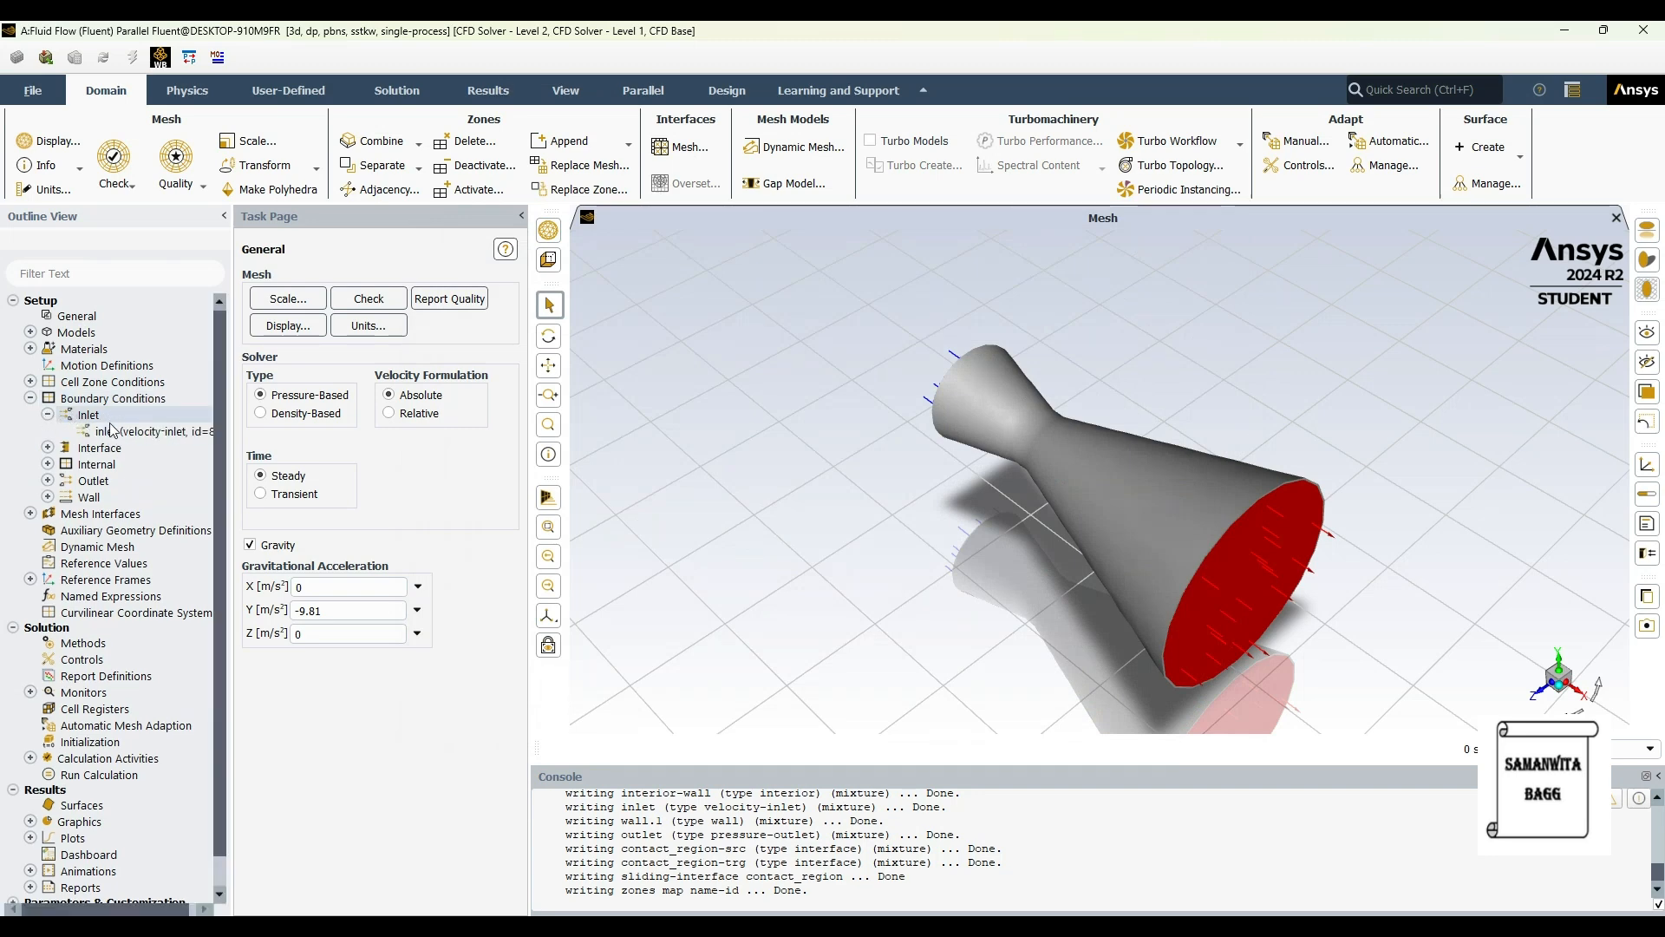
{"action": "double_click", "coordinate": [144, 430]}
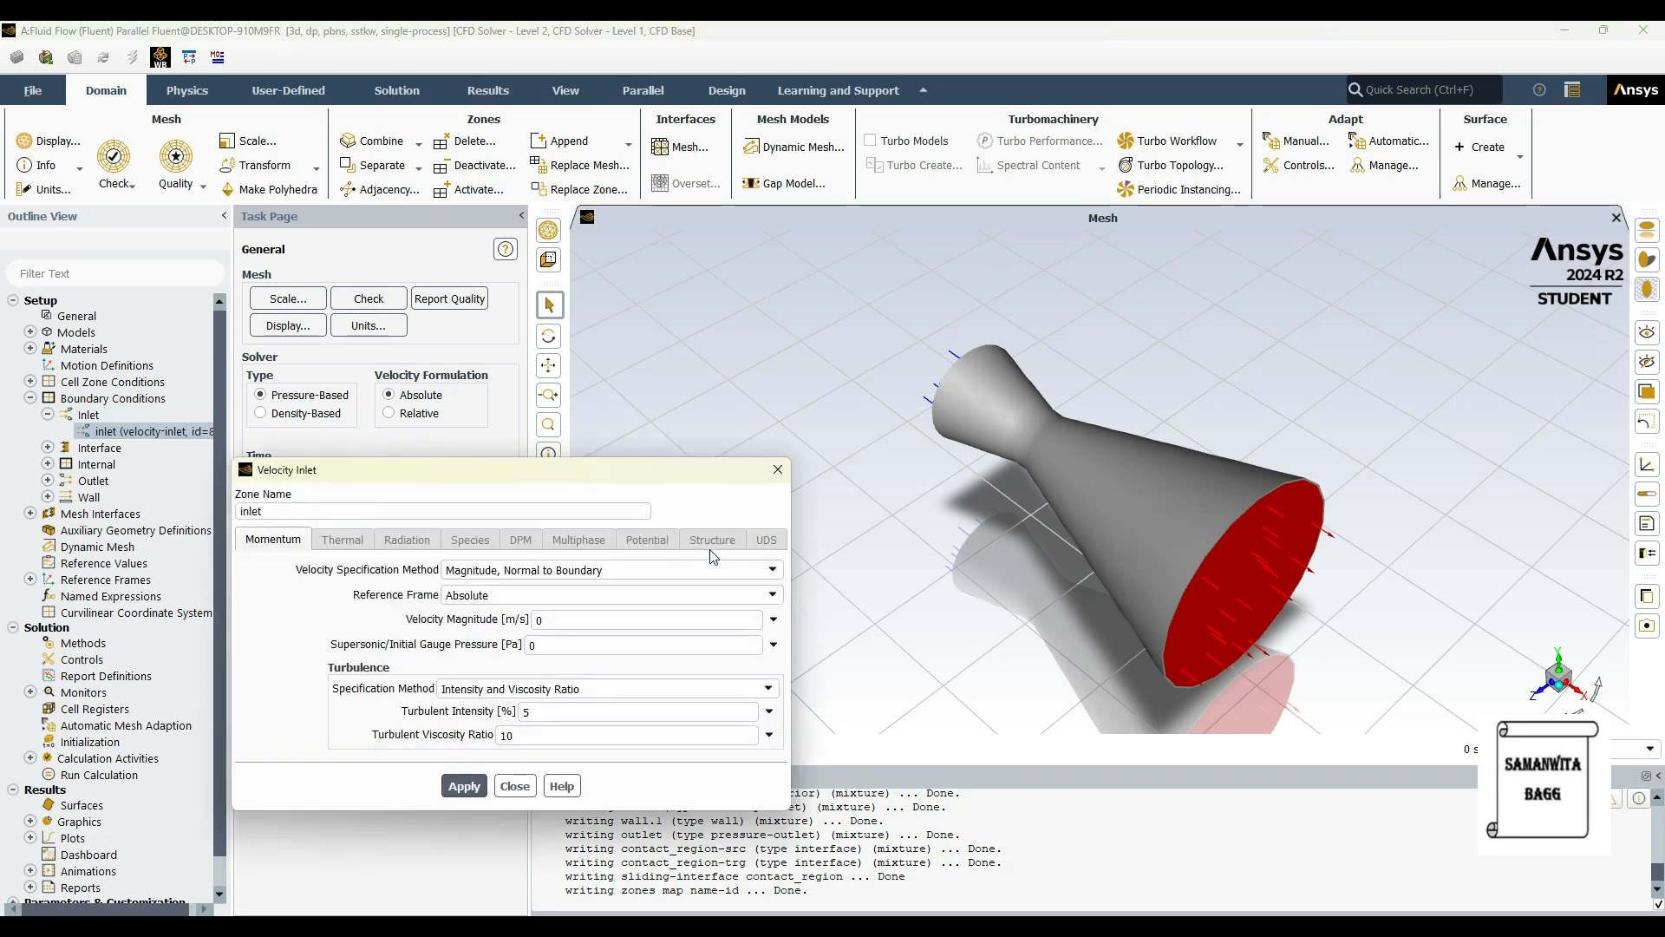
Set the inlet velocity magnitude to 365 m/s and apply it.
{"action": "left_click", "coordinate": [570, 619]}
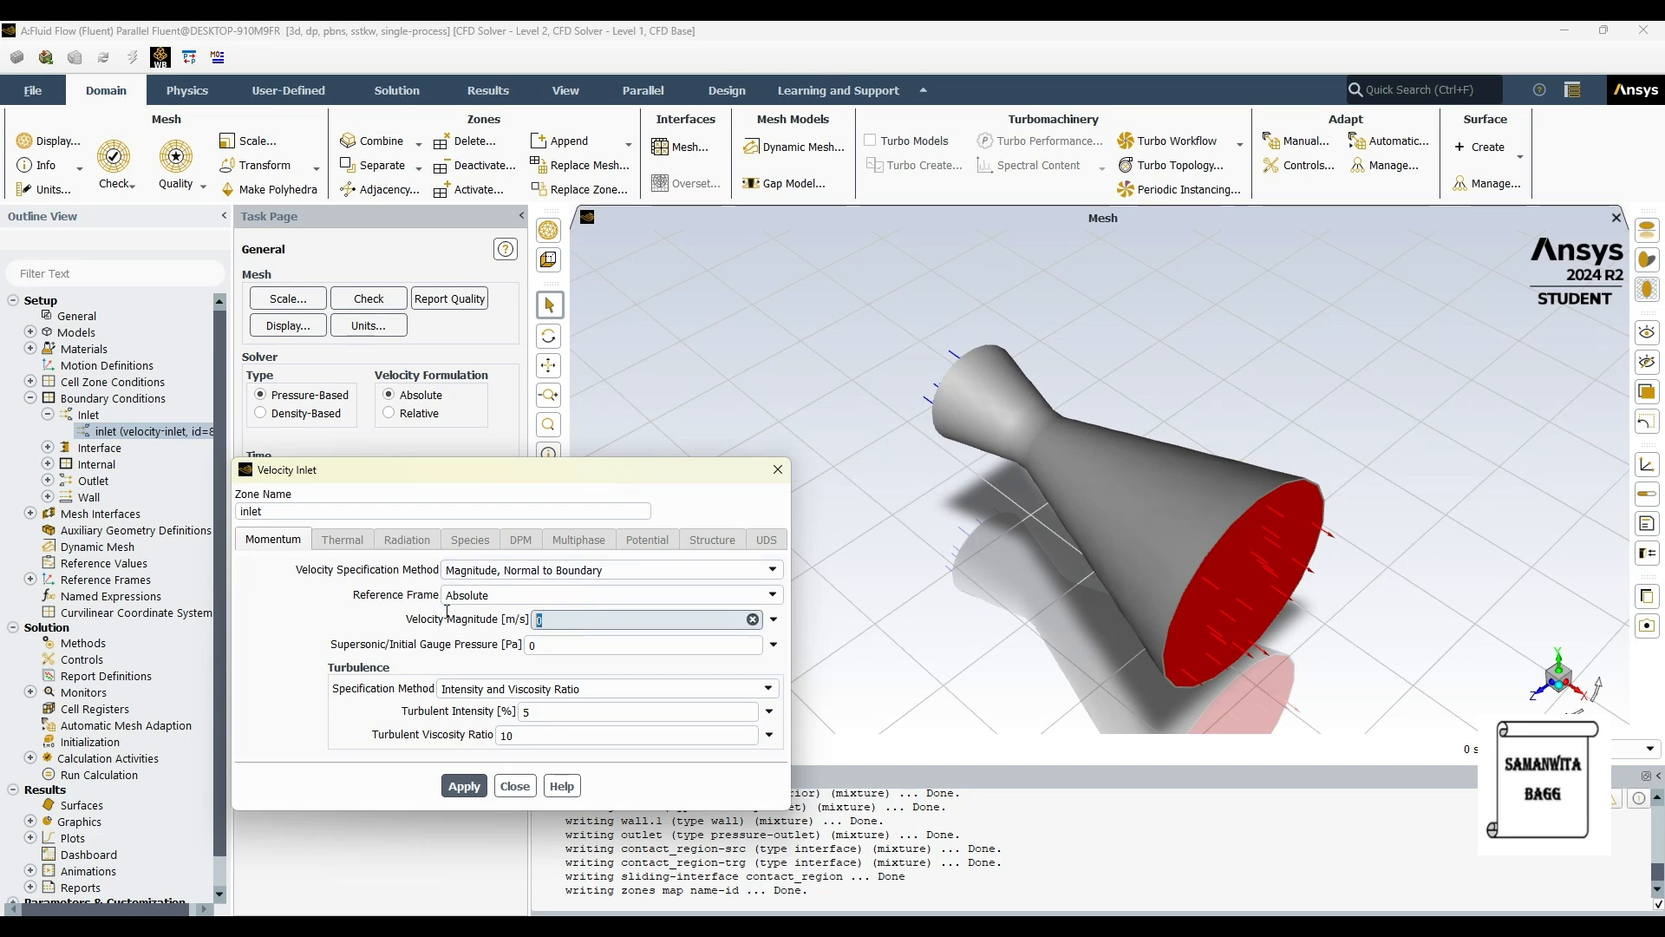
{"action": "type", "text": "30"}
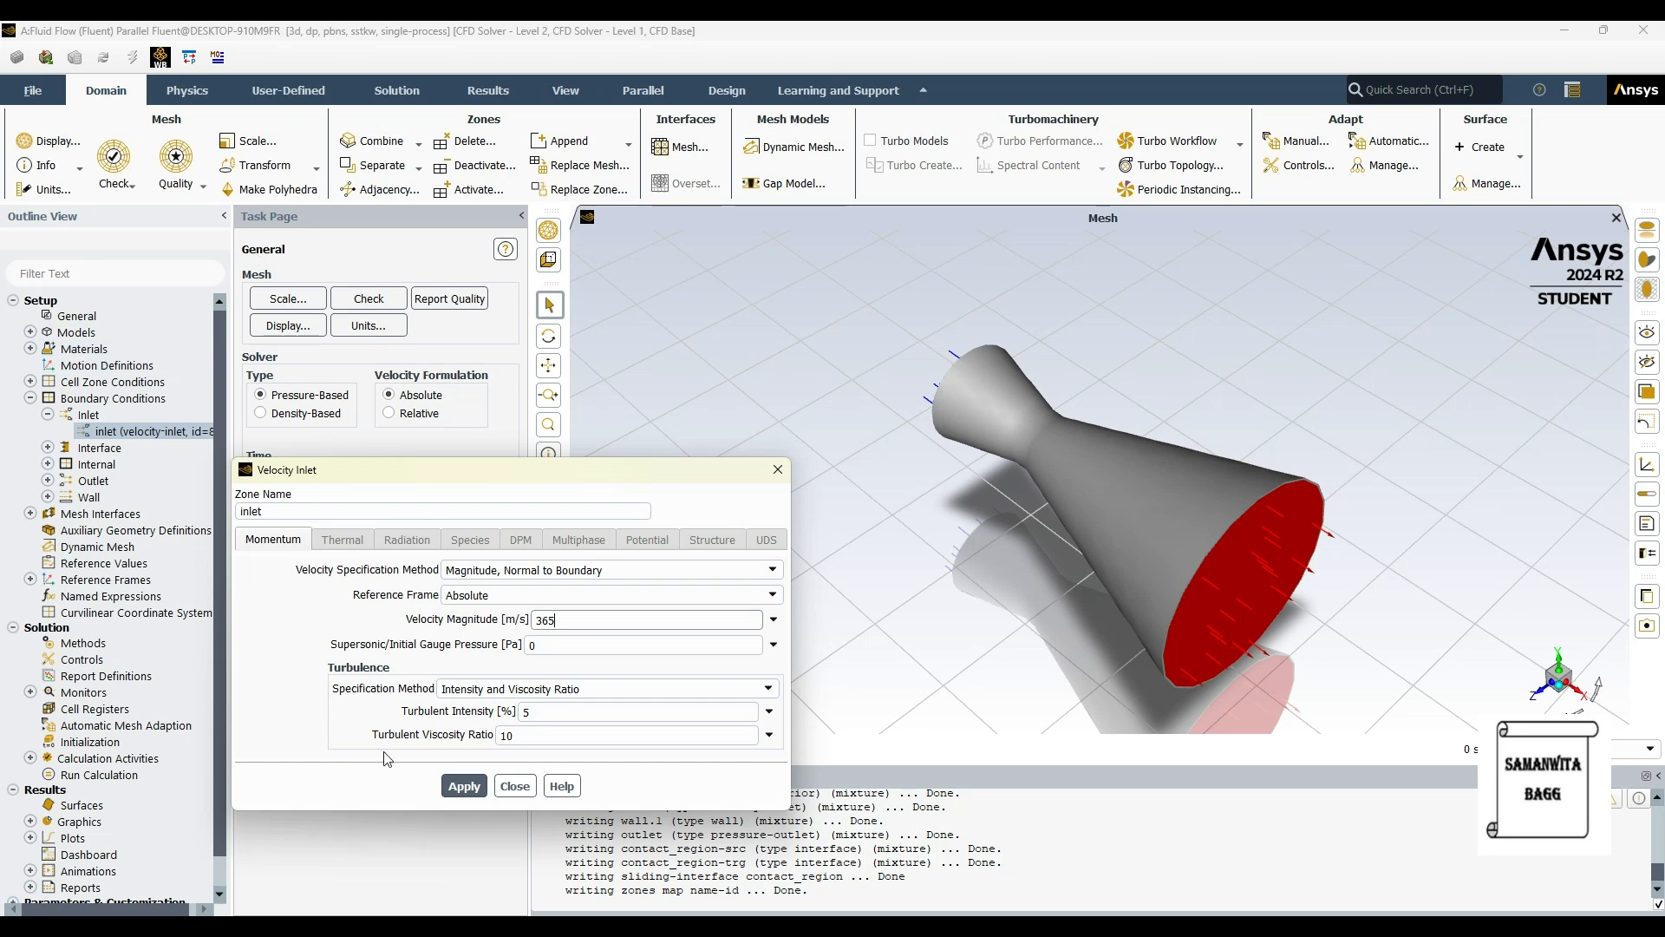
{"action": "left_click", "coordinate": [463, 786]}
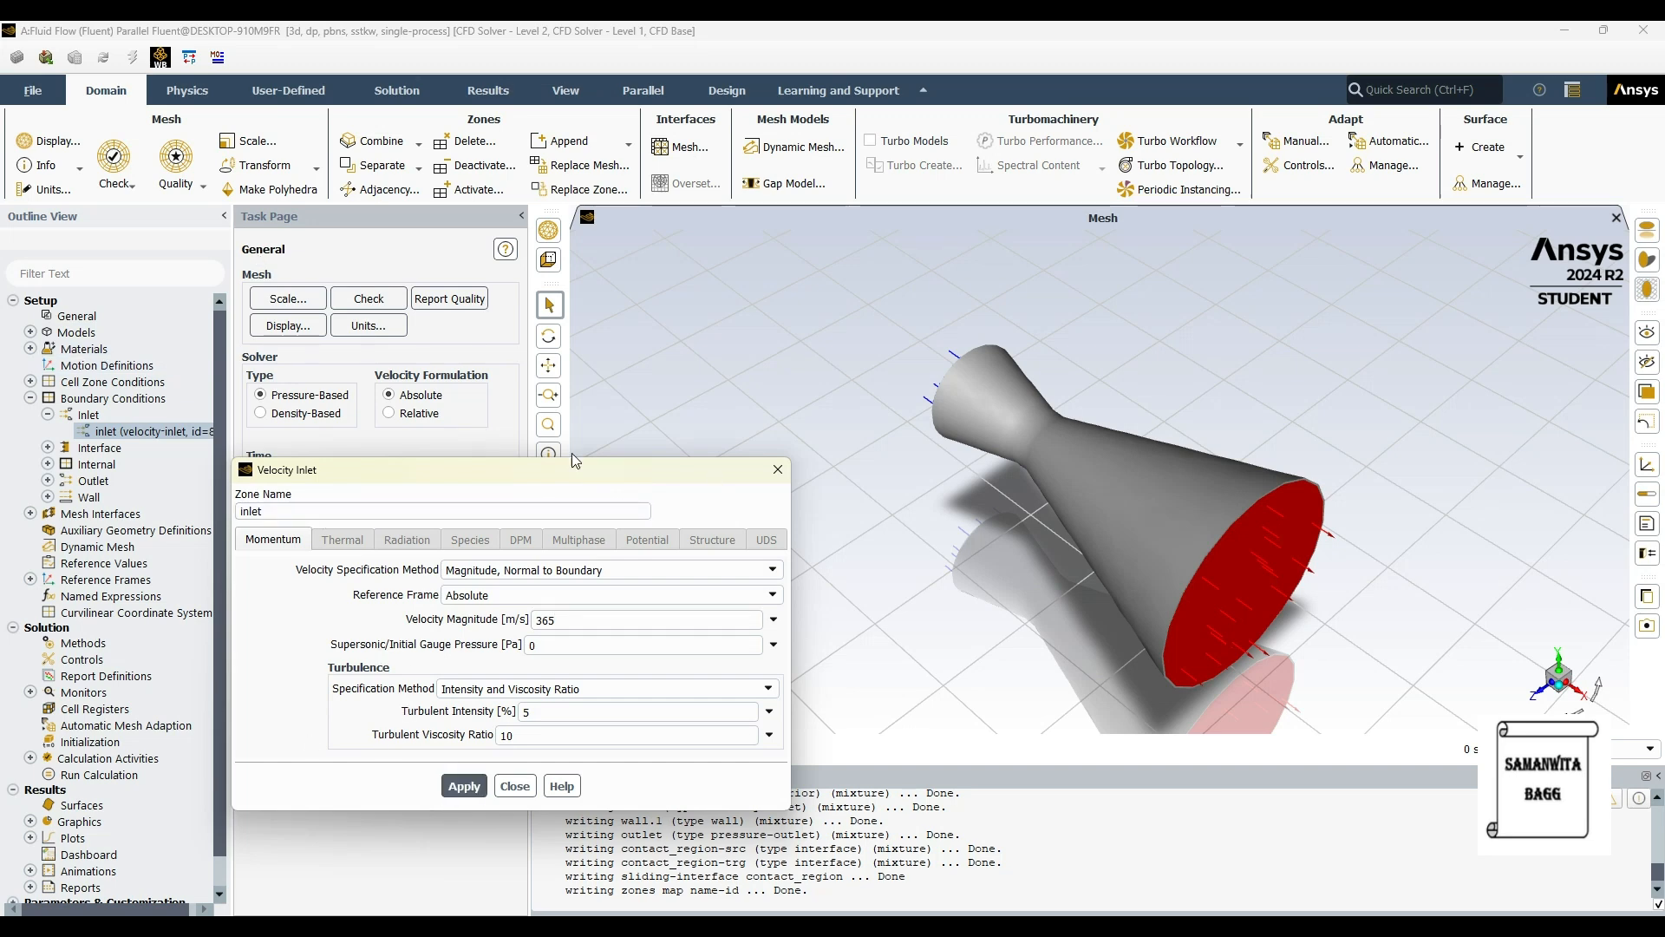
{"action": "left_click", "coordinate": [513, 786]}
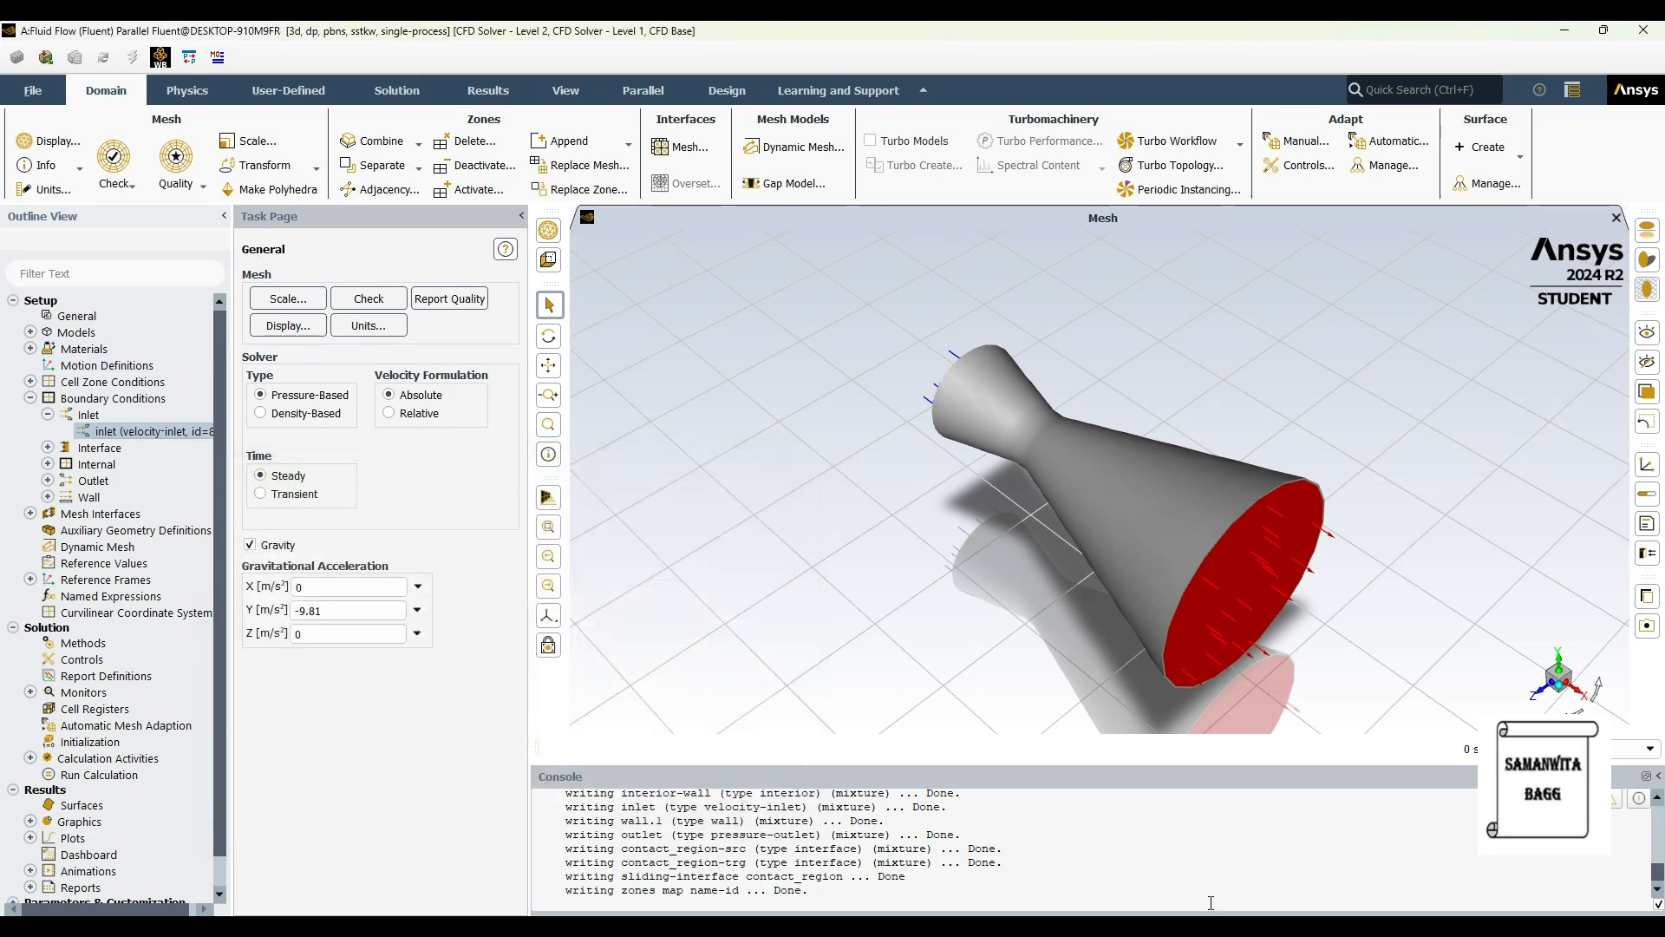
{"action": "left_click", "coordinate": [47, 416]}
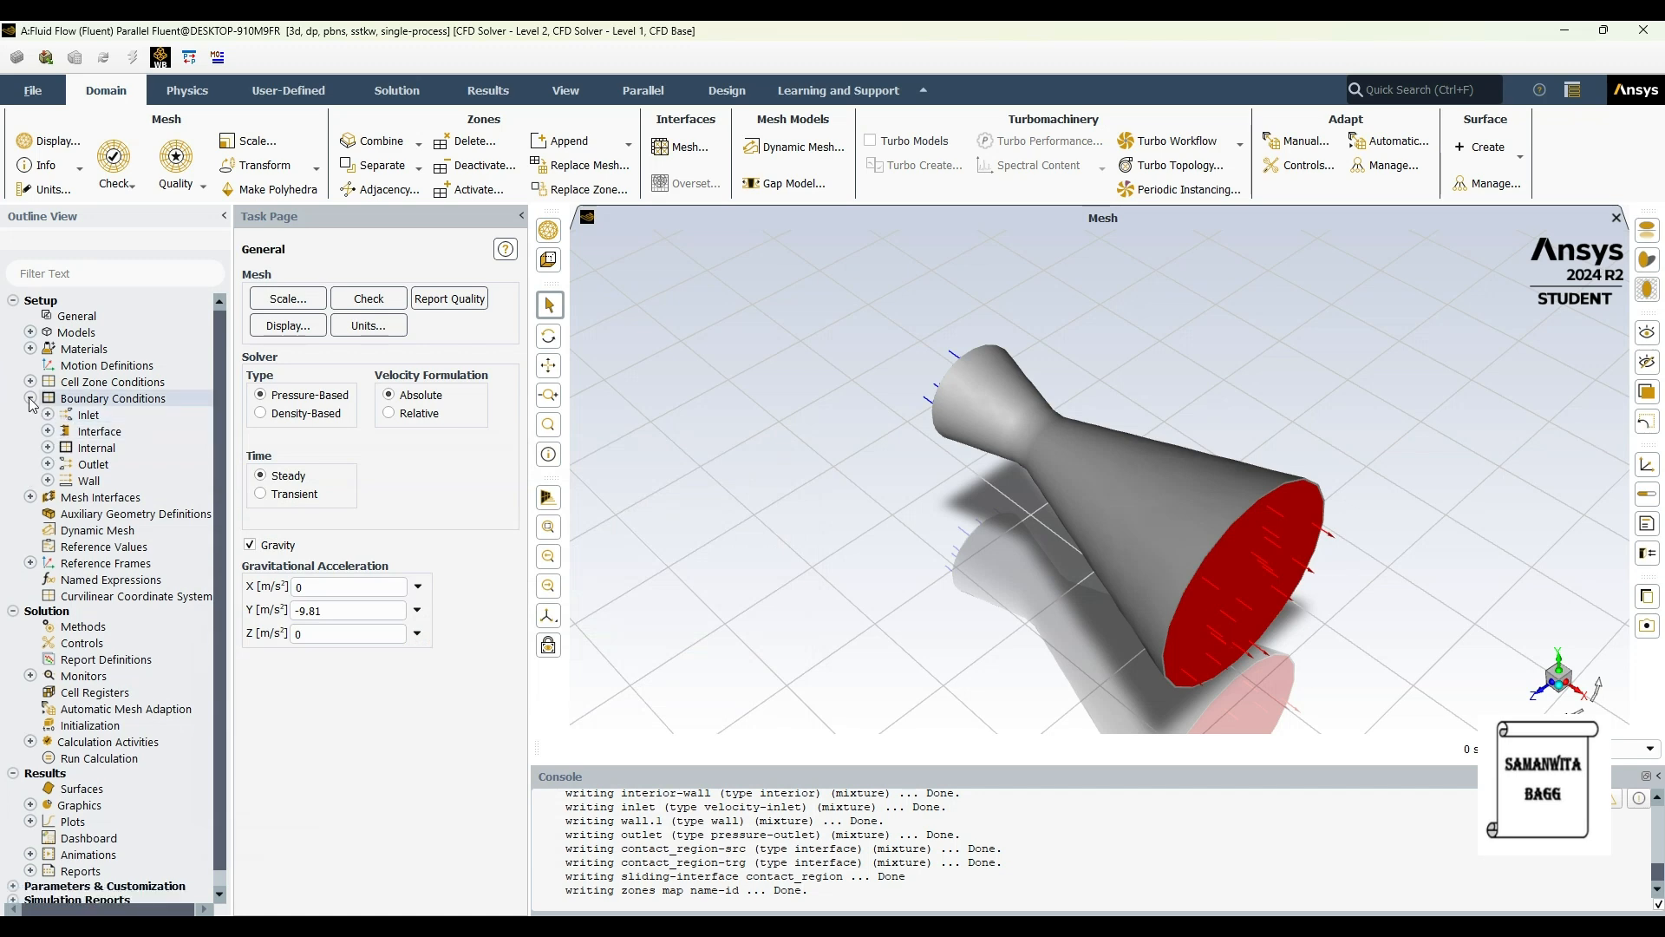
Compute reference values from the inlet with fluid as the reference zone.
{"action": "left_click", "coordinate": [30, 398]}
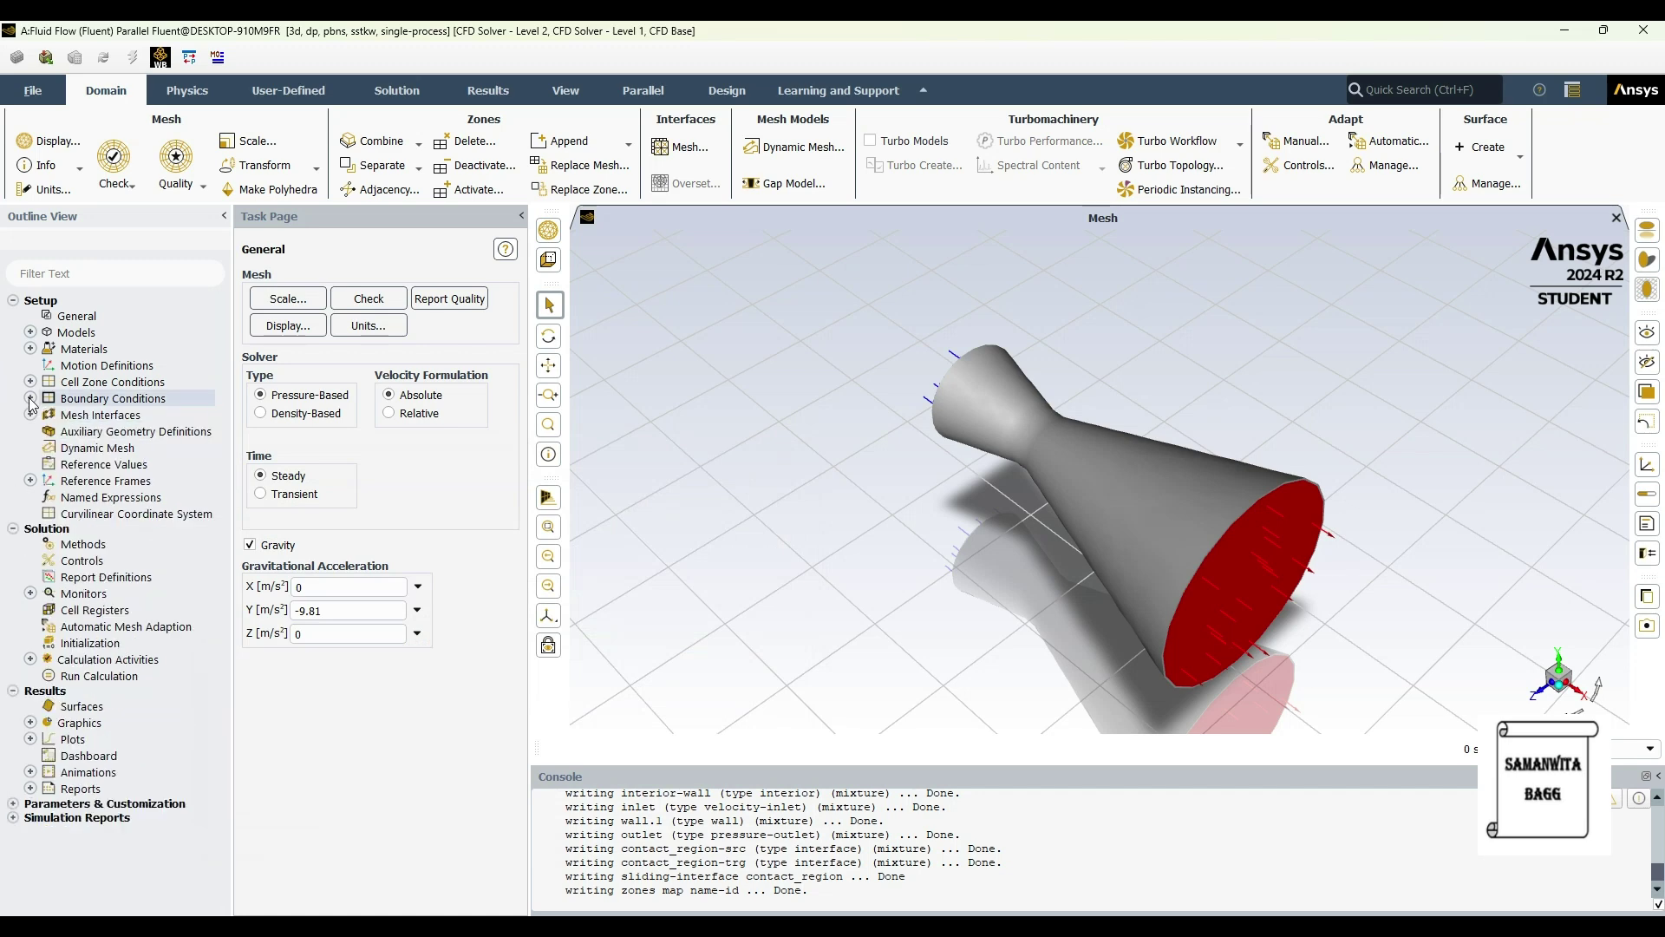
{"action": "left_click", "coordinate": [82, 469]}
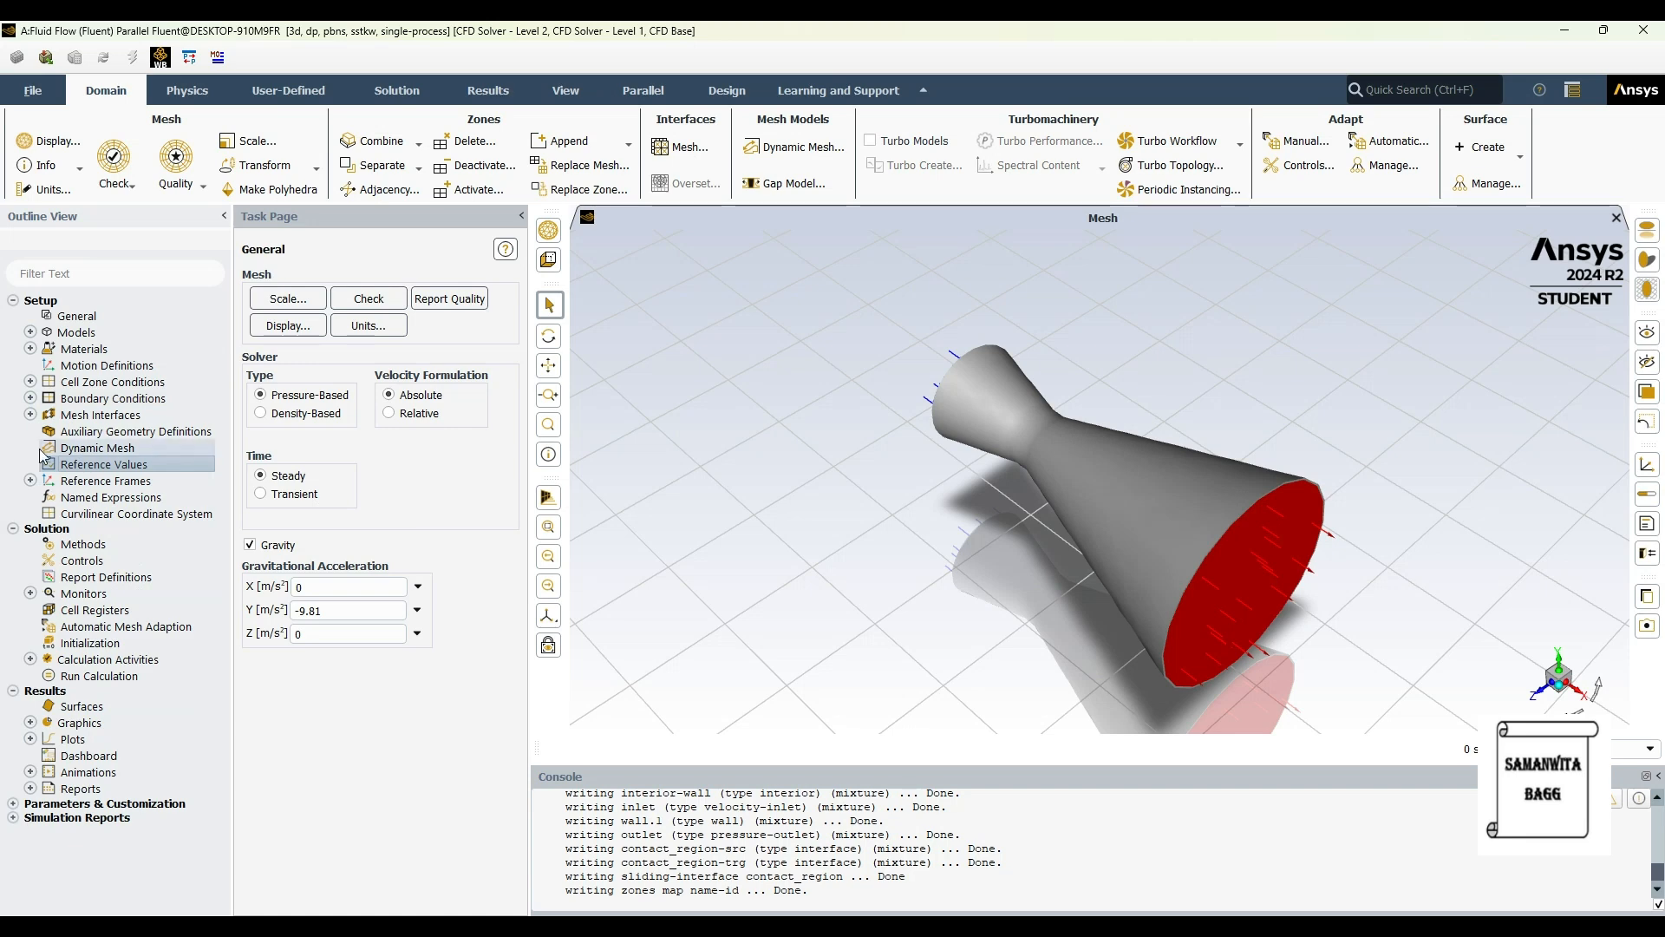
{"action": "double_click", "coordinate": [81, 469]}
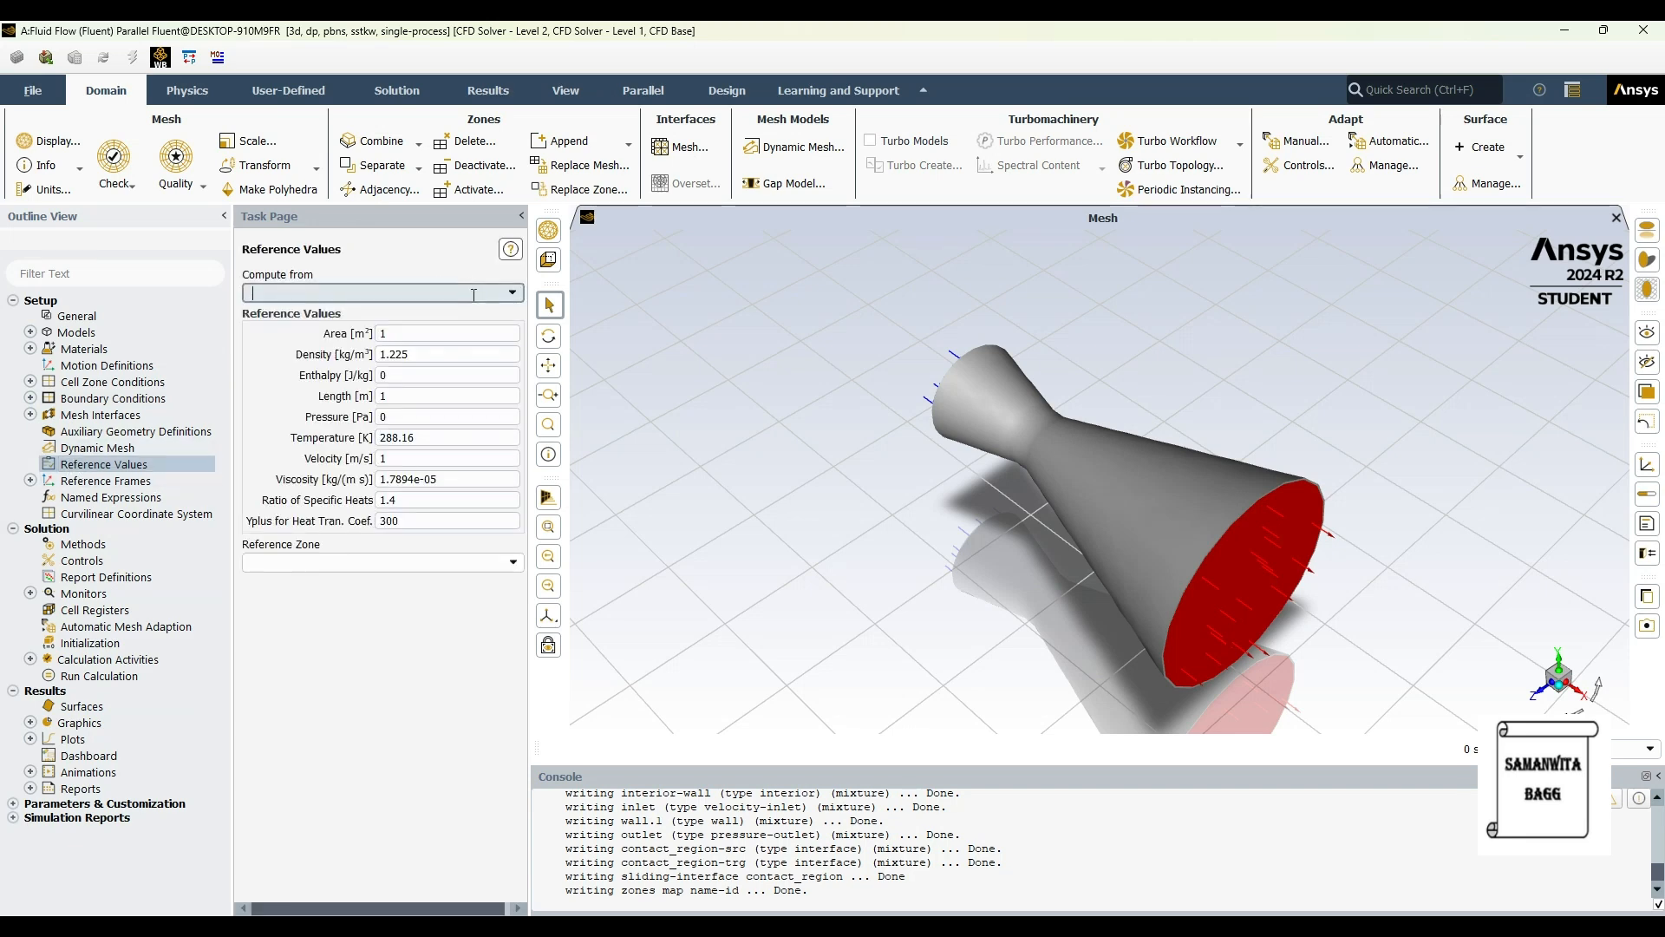
{"action": "left_click", "coordinate": [511, 292]}
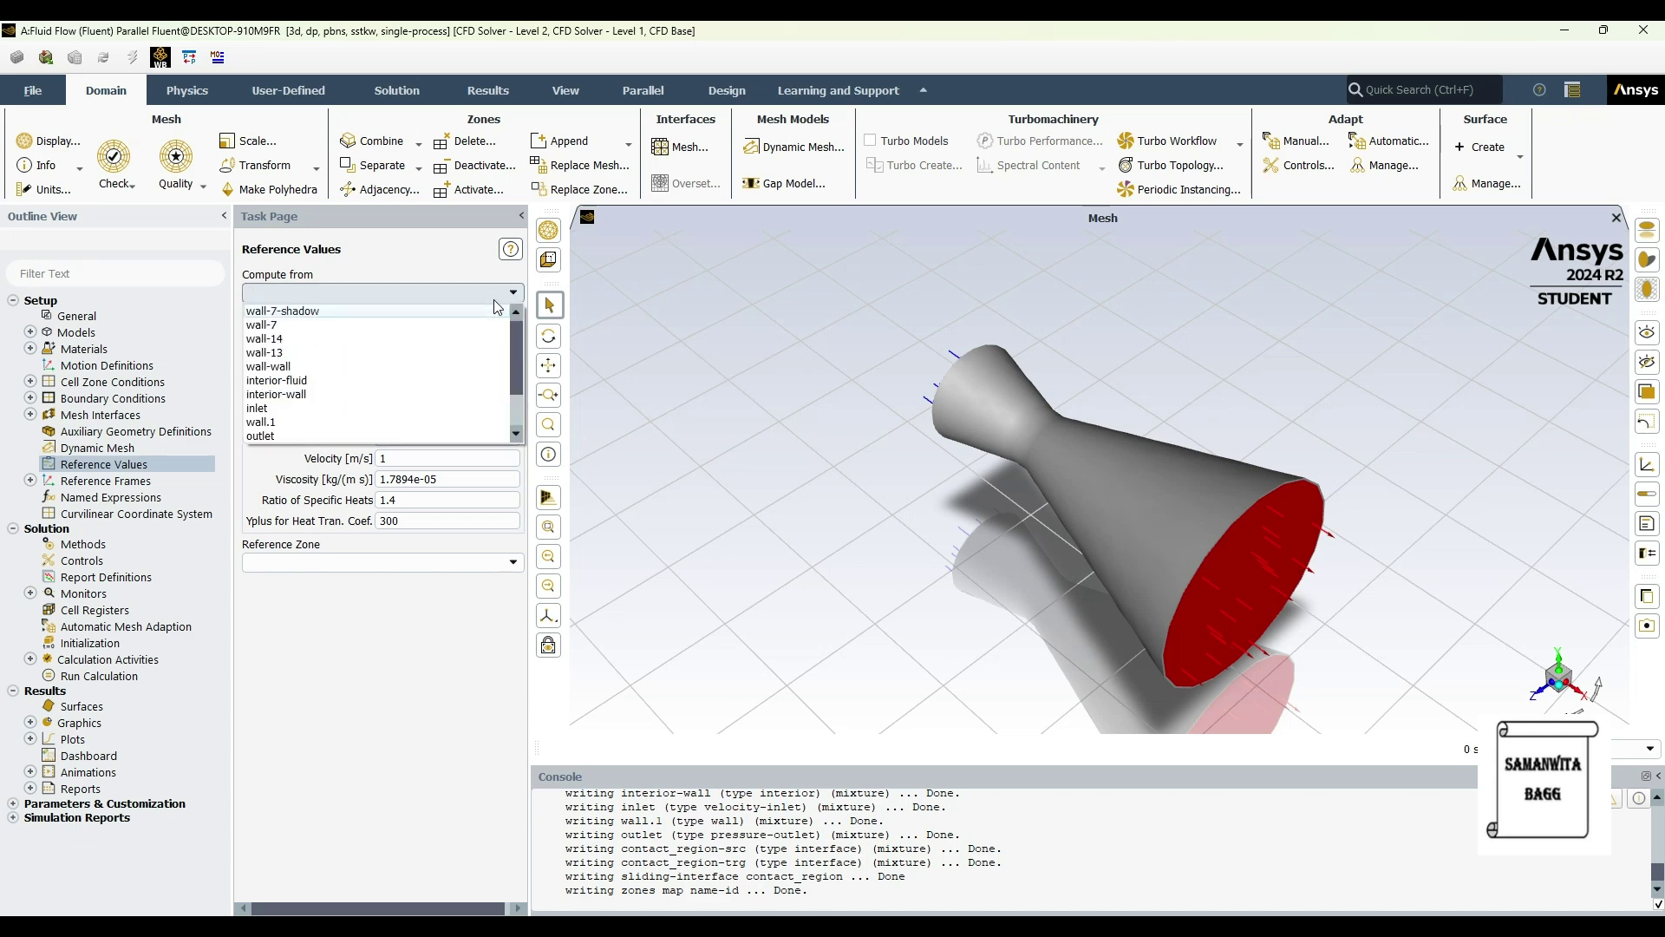
{"action": "left_click", "coordinate": [343, 410]}
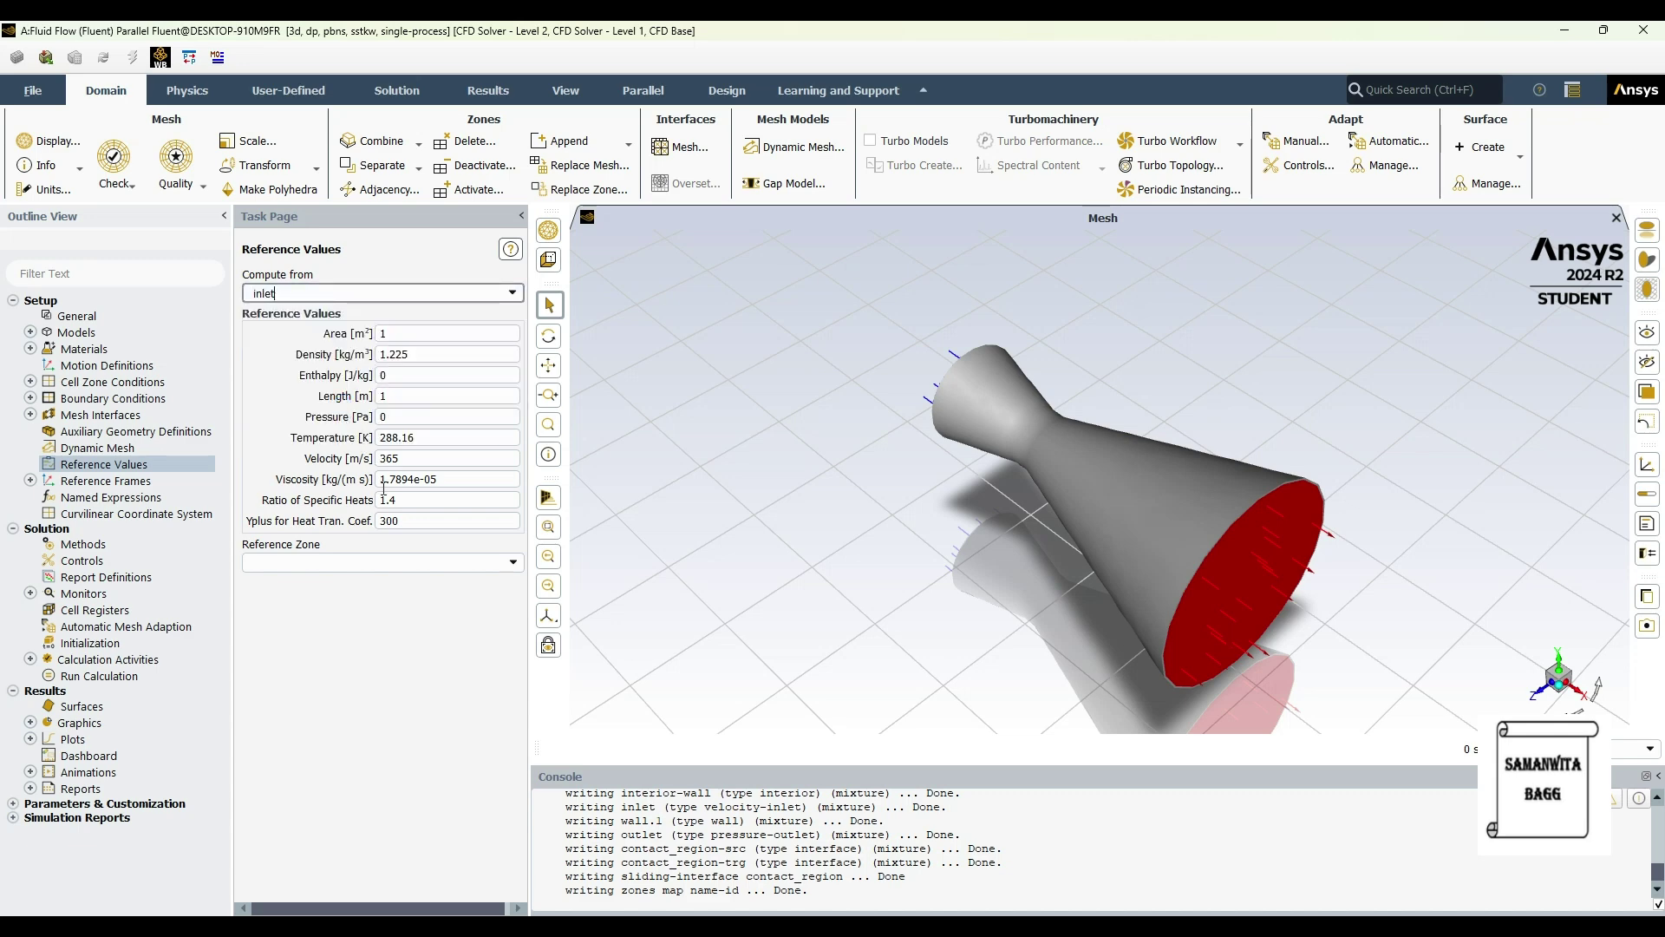
{"action": "left_click", "coordinate": [512, 563]}
{"action": "left_click", "coordinate": [313, 596]}
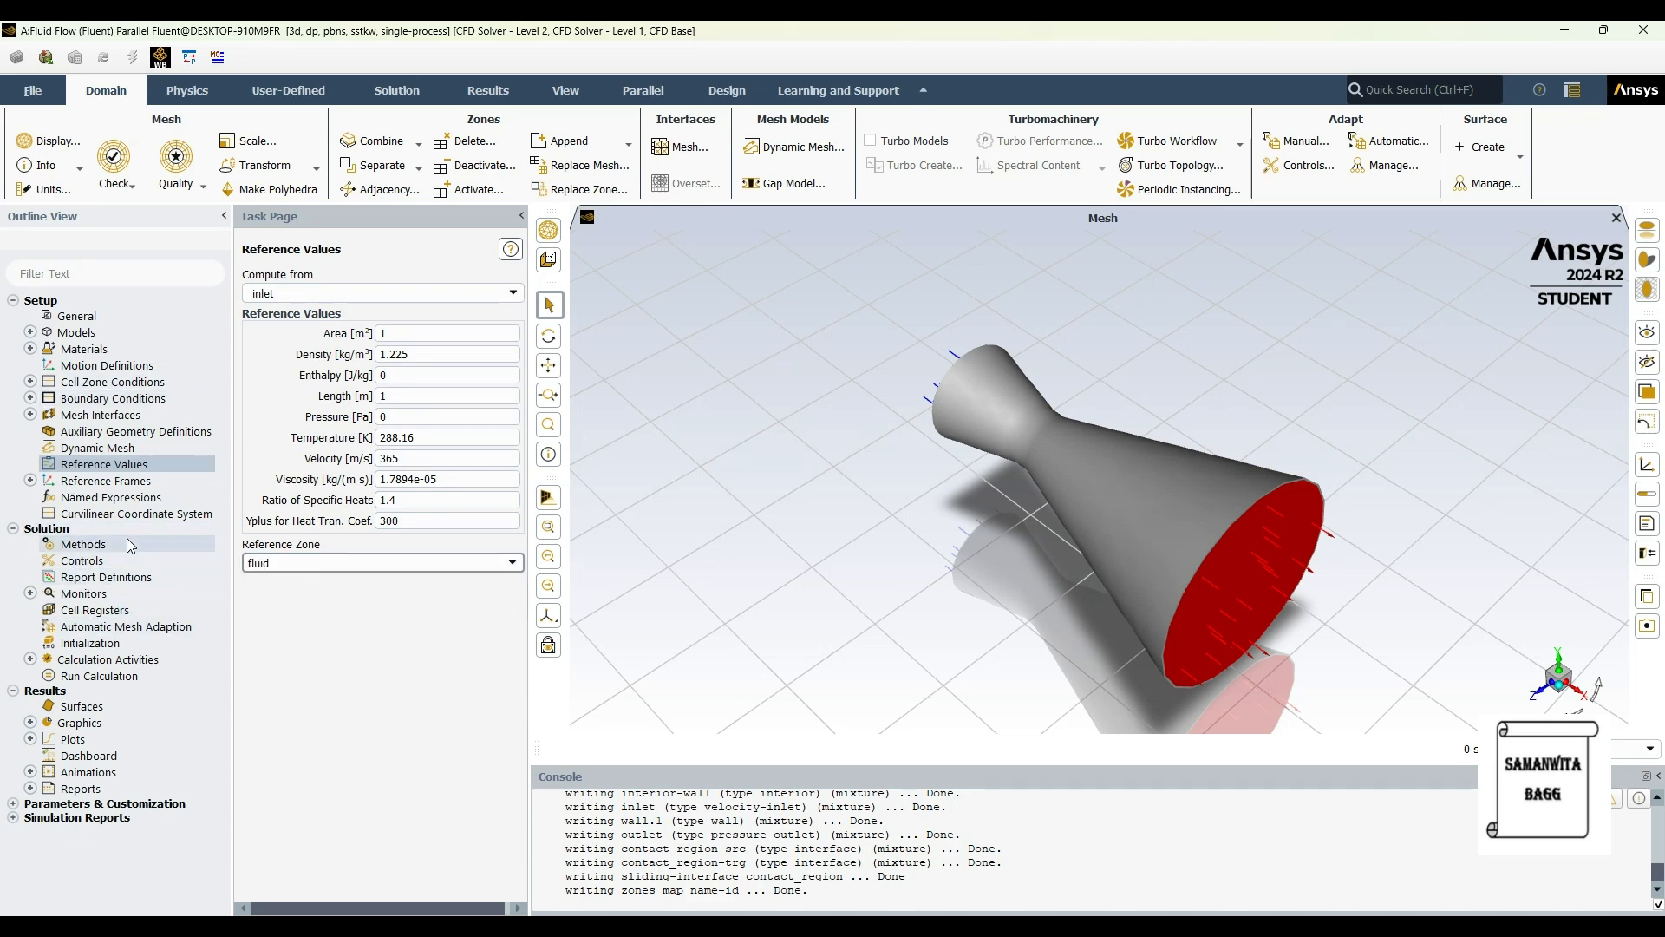
{"action": "left_click", "coordinate": [90, 643]}
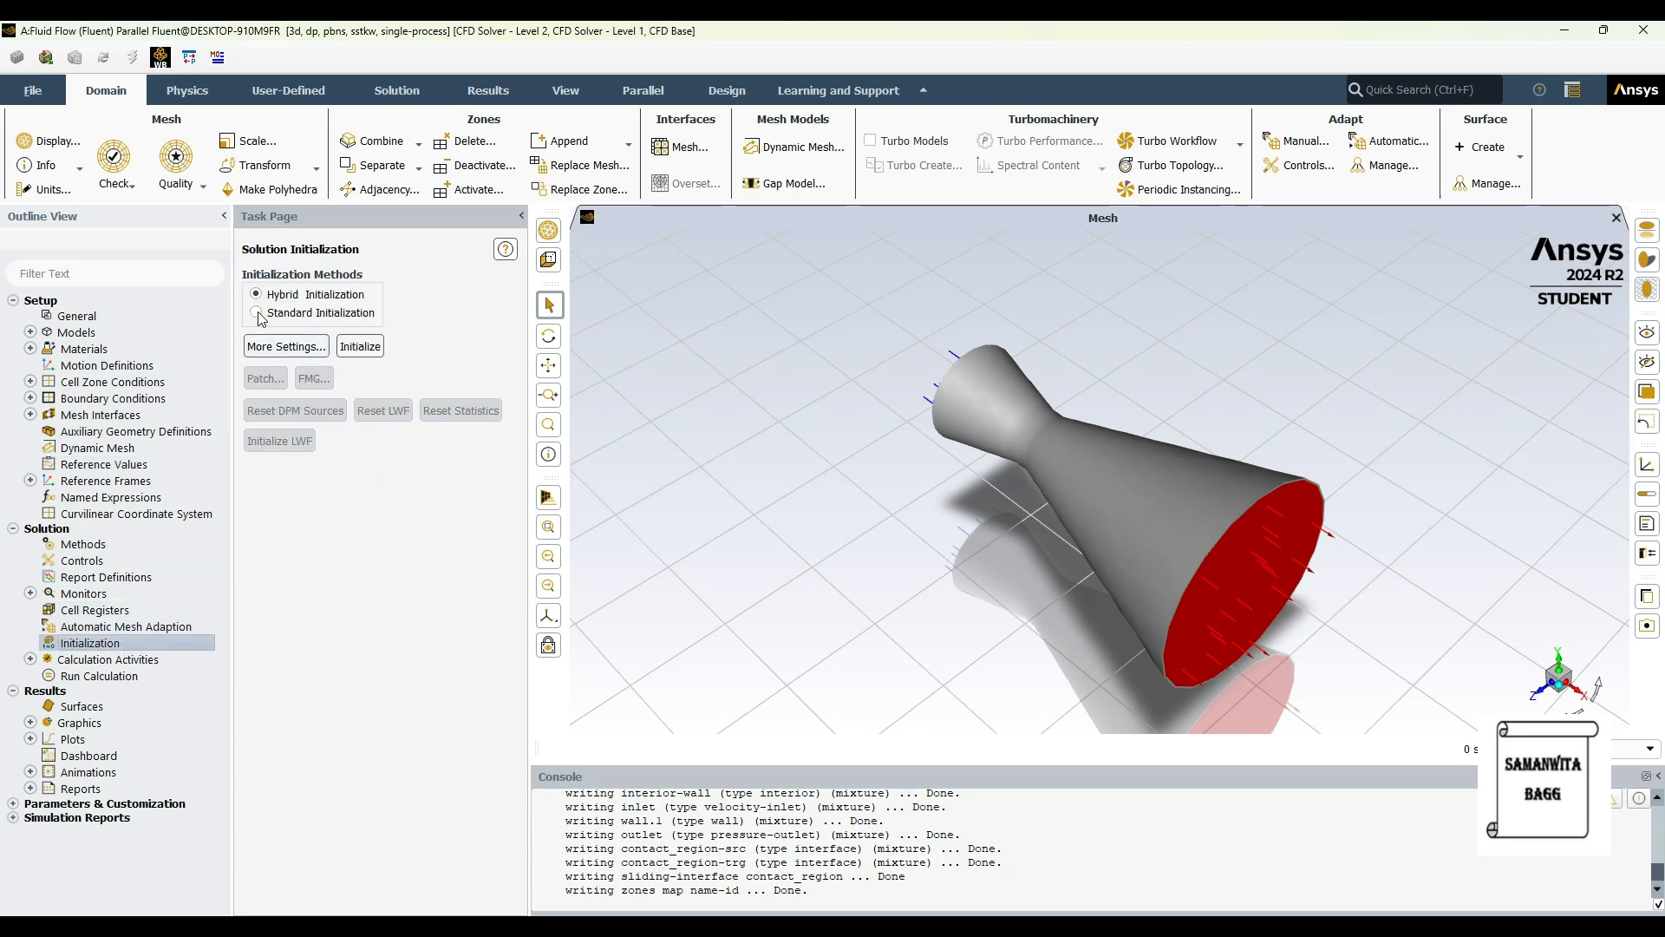
Initialize the flow field with Standard Initialization computed from the inlet (365 m/s X velocity).
{"action": "left_click", "coordinate": [256, 312]}
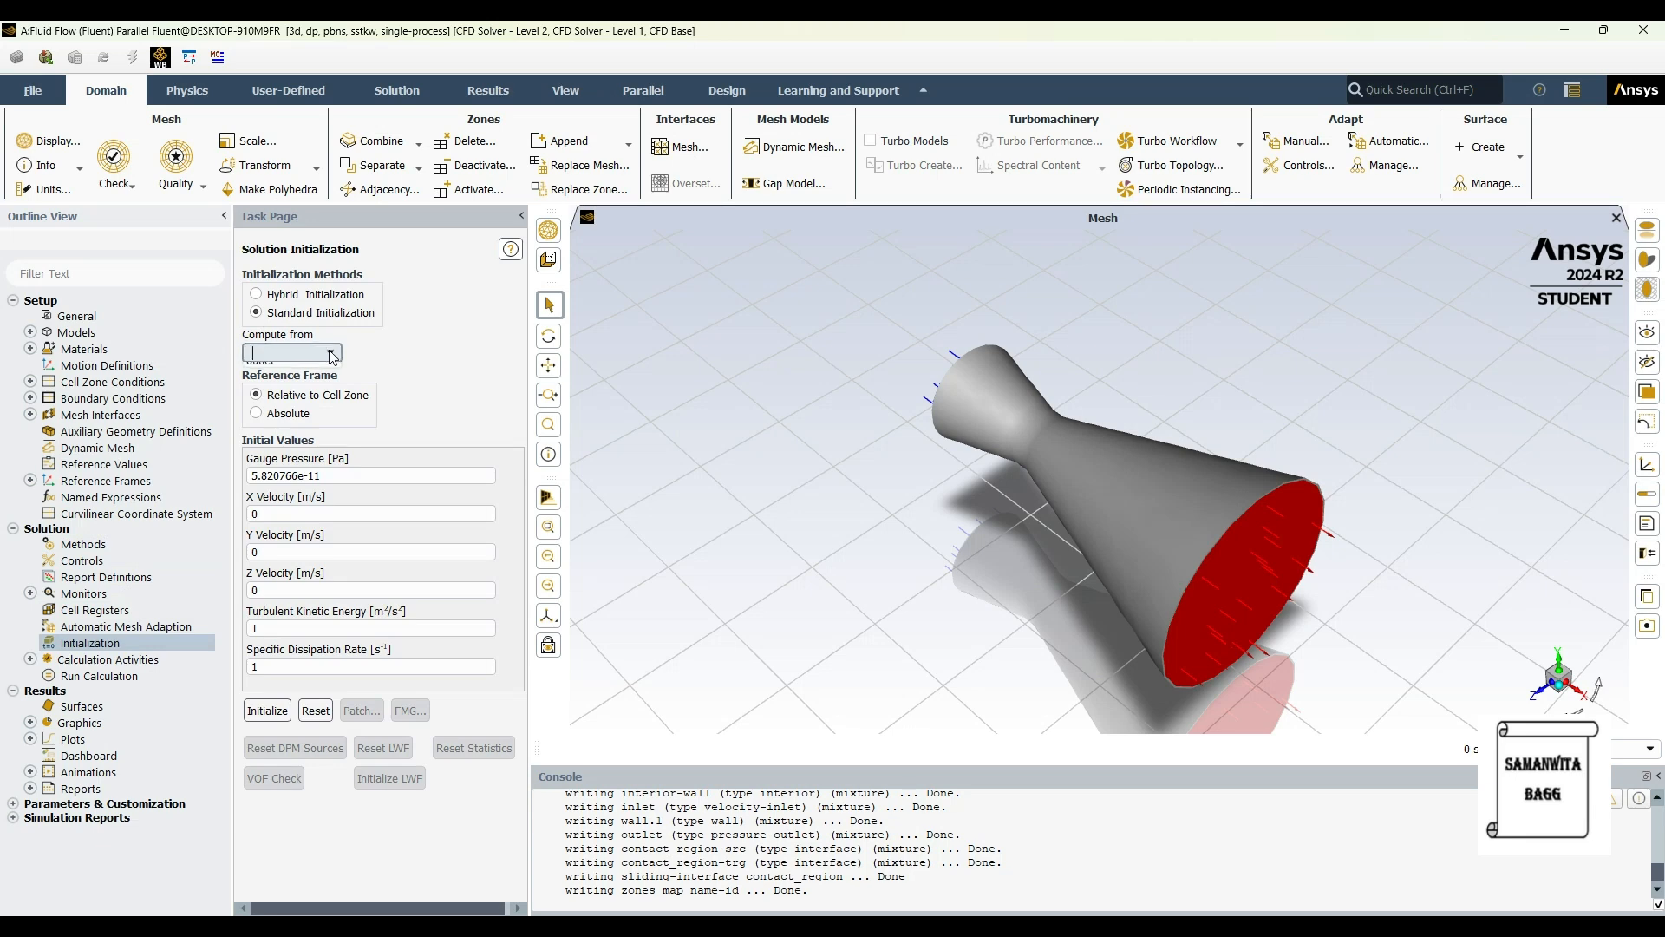
{"action": "left_click", "coordinate": [290, 353]}
{"action": "left_click", "coordinate": [260, 452]}
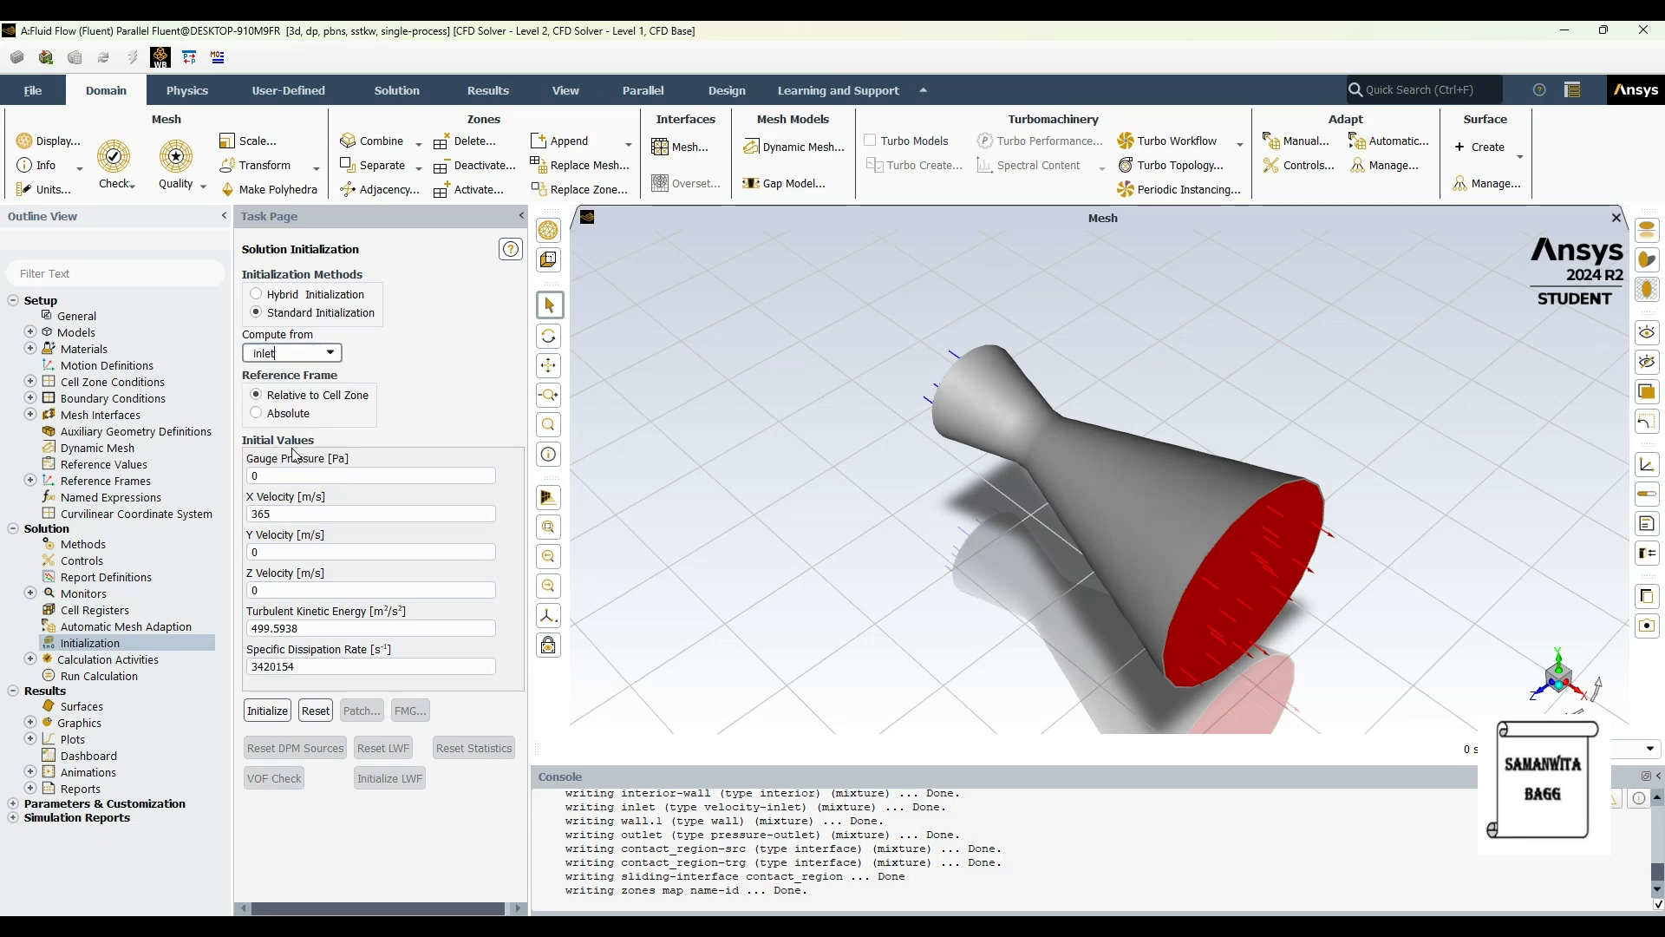
{"action": "left_click", "coordinate": [267, 711]}
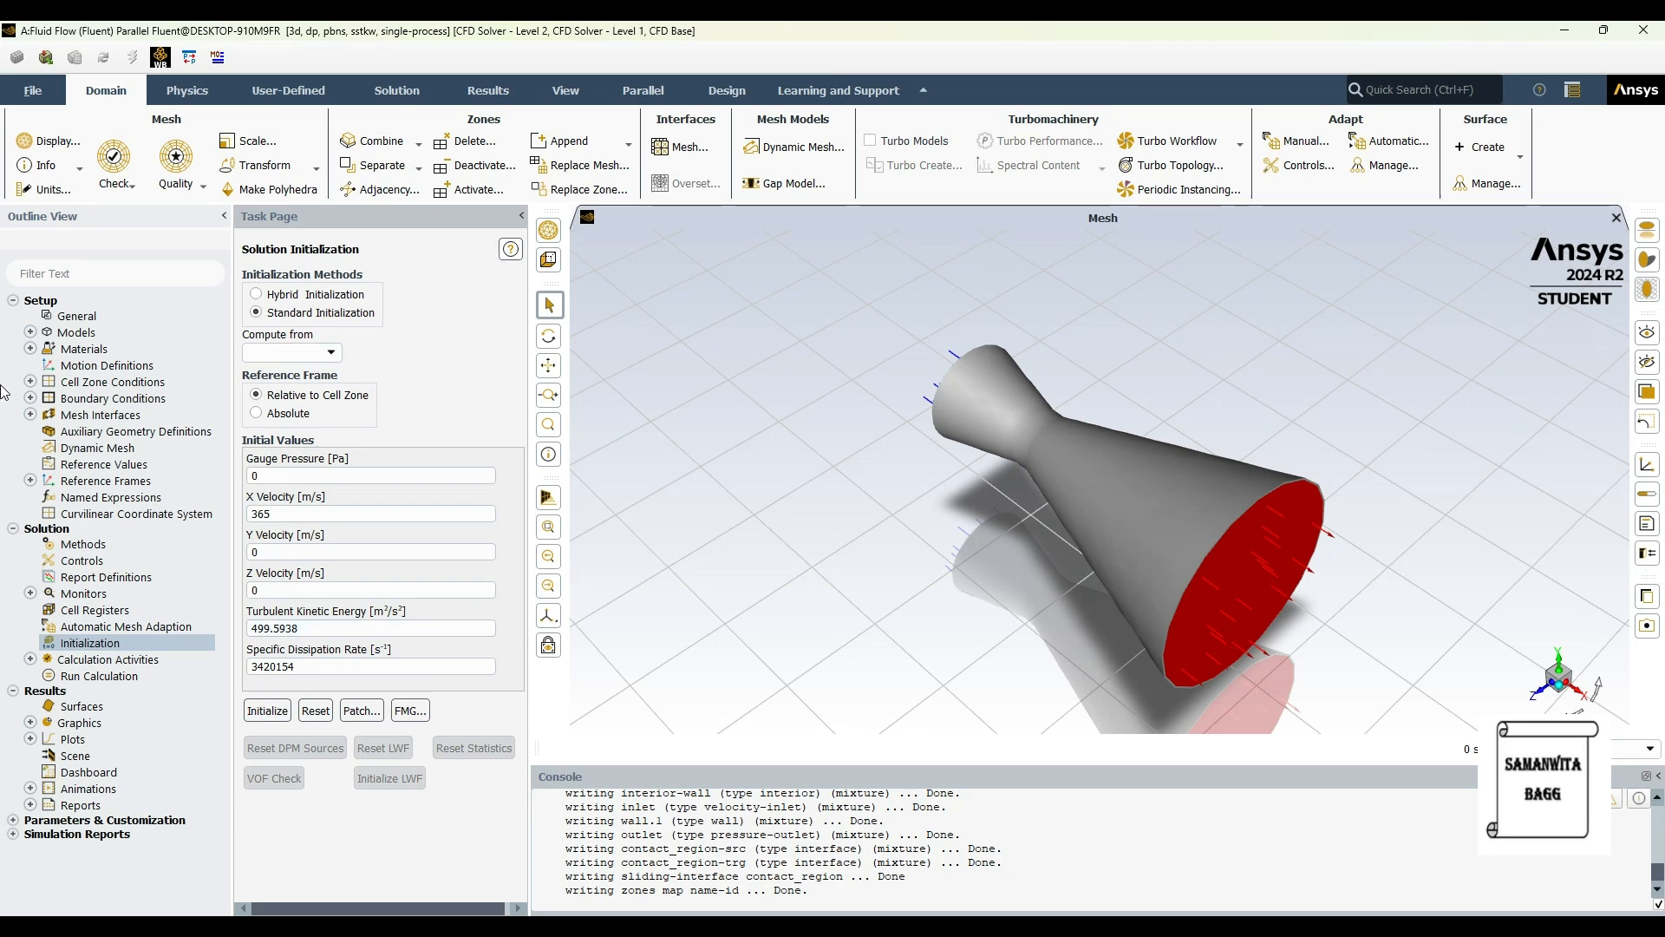
Set data autosave to every 20 iterations in Calculation Activities.
{"action": "left_click", "coordinate": [39, 659]}
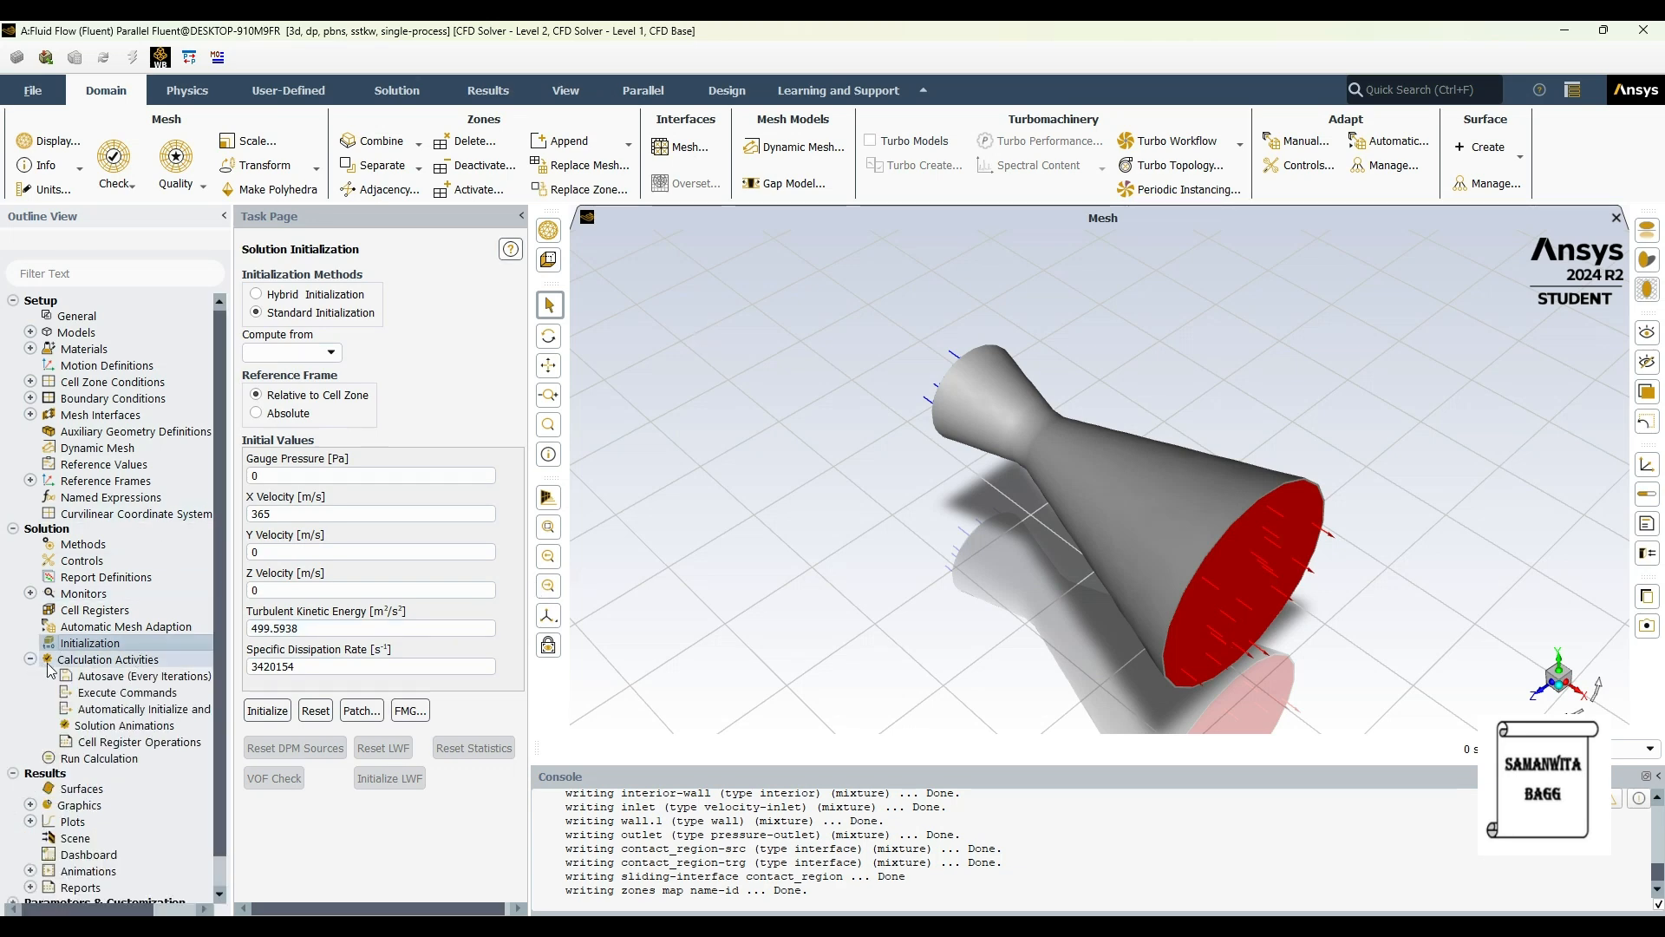
{"action": "double_click", "coordinate": [127, 677]}
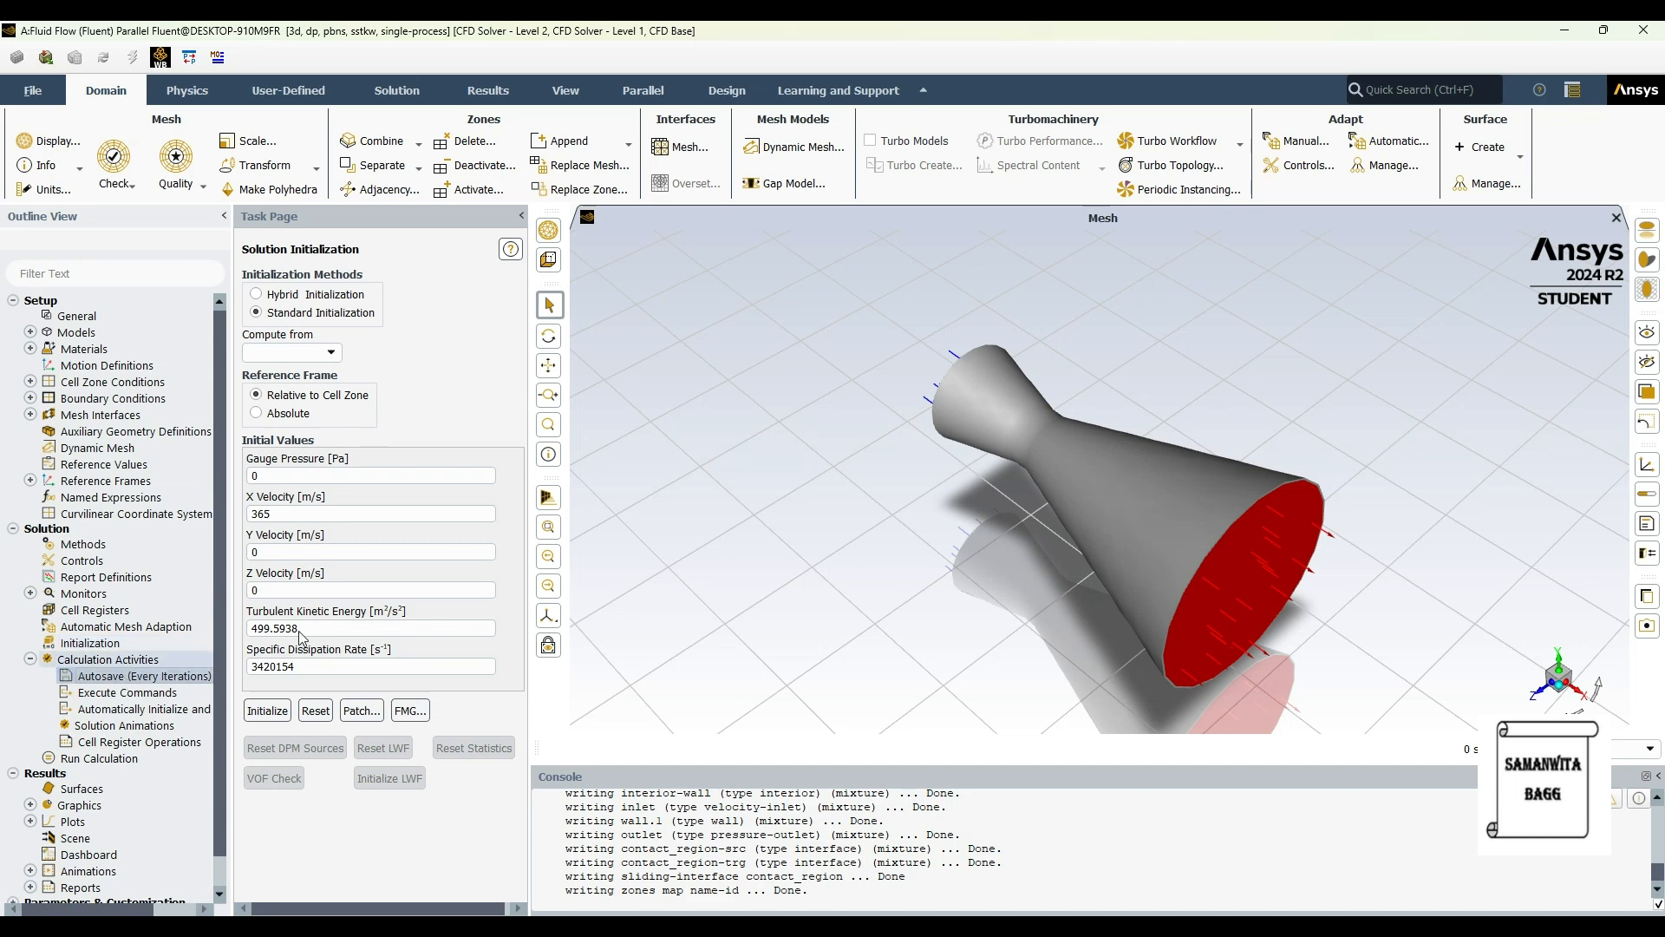
{"action": "double_click", "coordinate": [415, 497]}
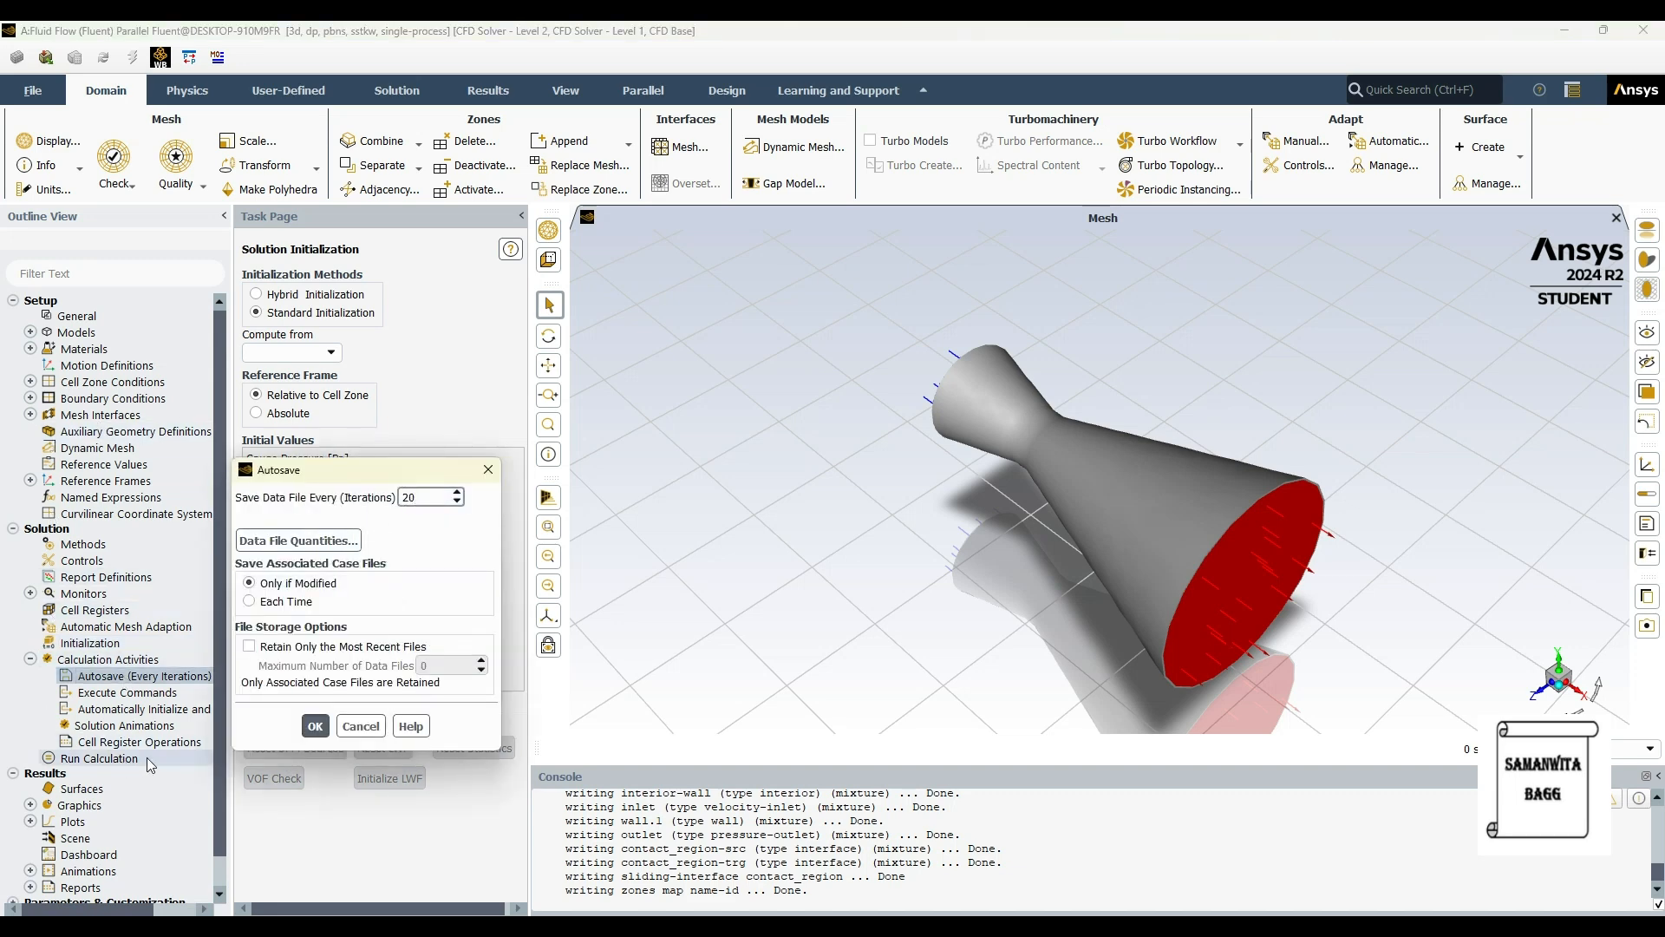
{"action": "left_click", "coordinate": [315, 726]}
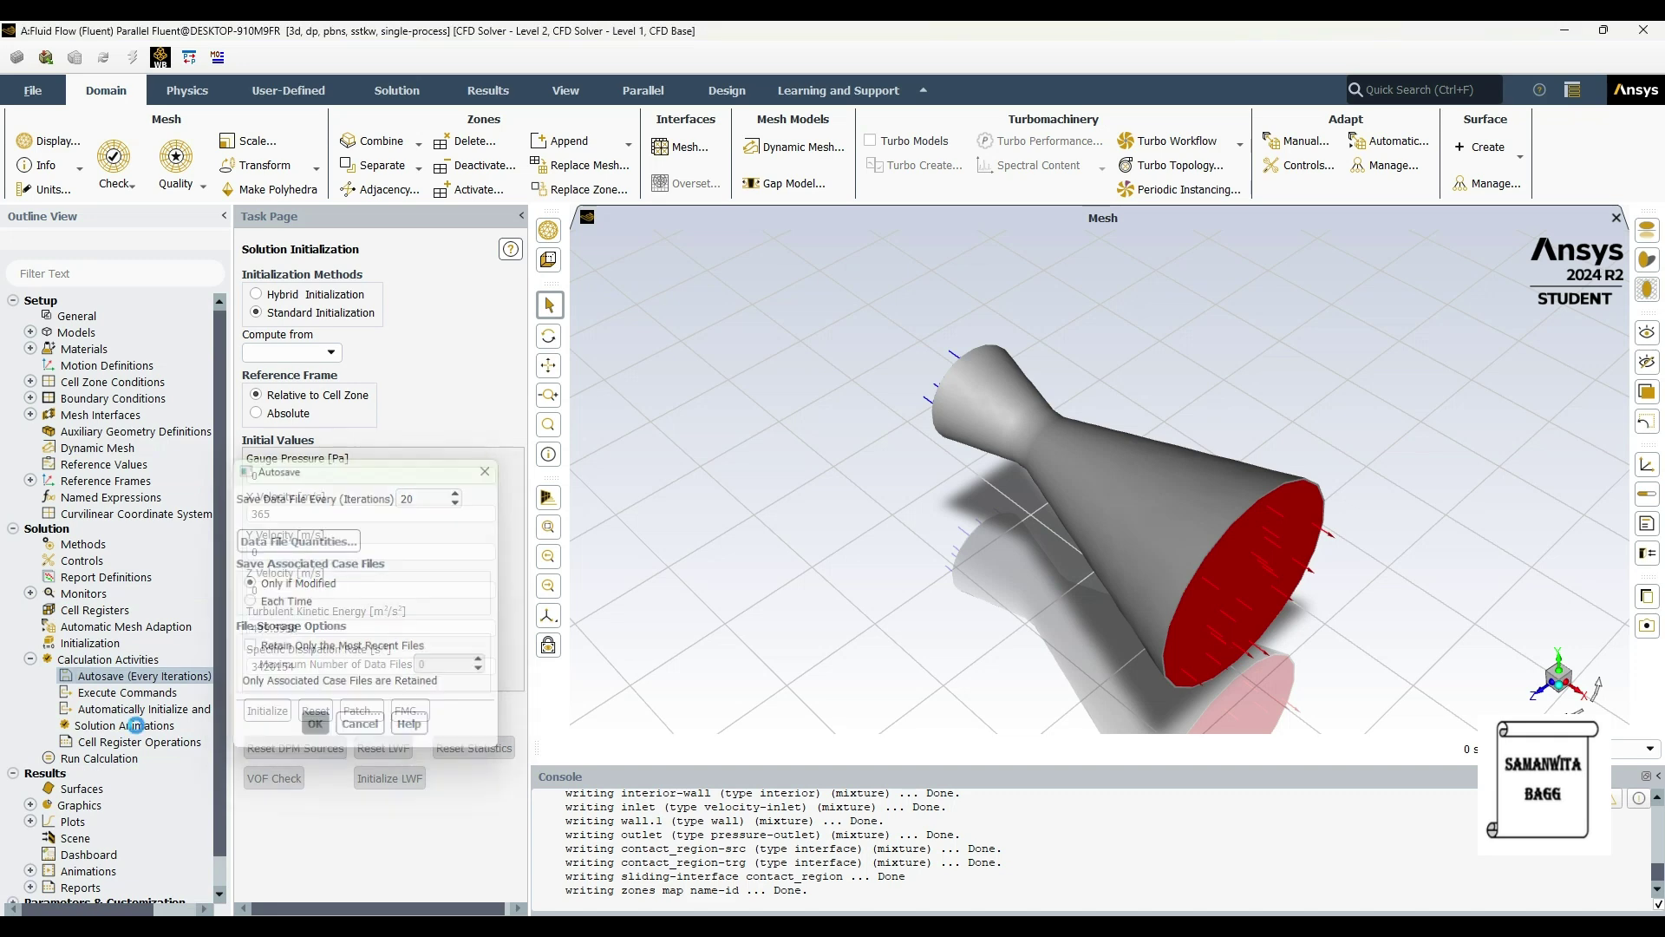
{"action": "left_click", "coordinate": [30, 660]}
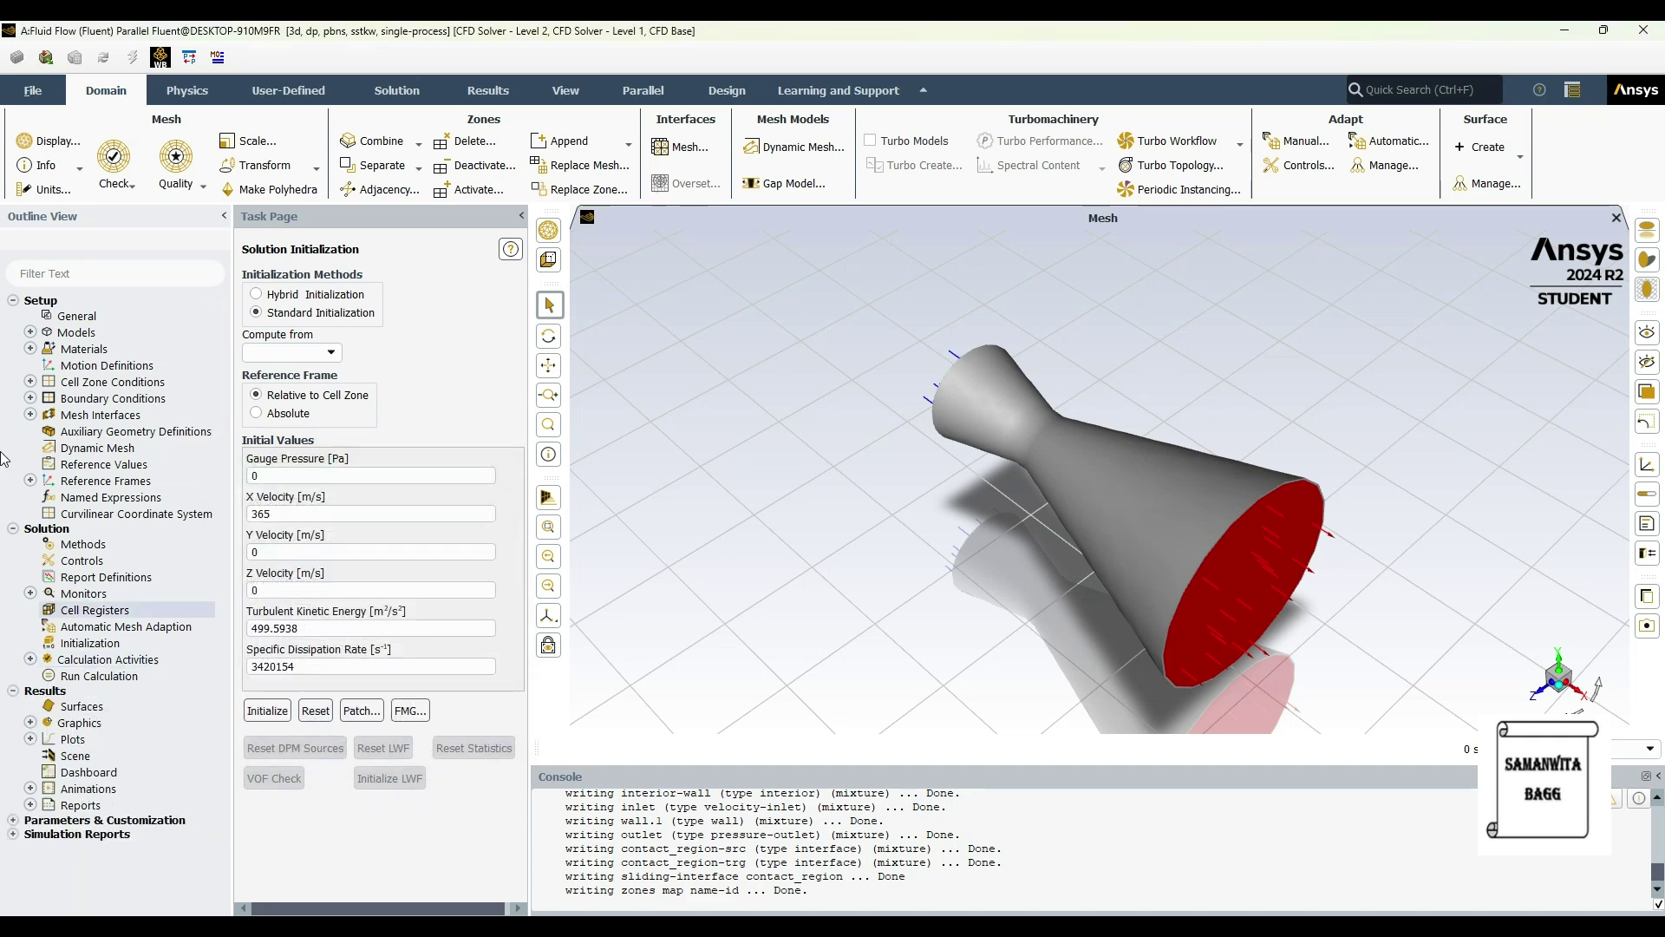
Colour new pathlines by Pressure > Dynamic Pressure.
{"action": "left_click", "coordinate": [30, 722]}
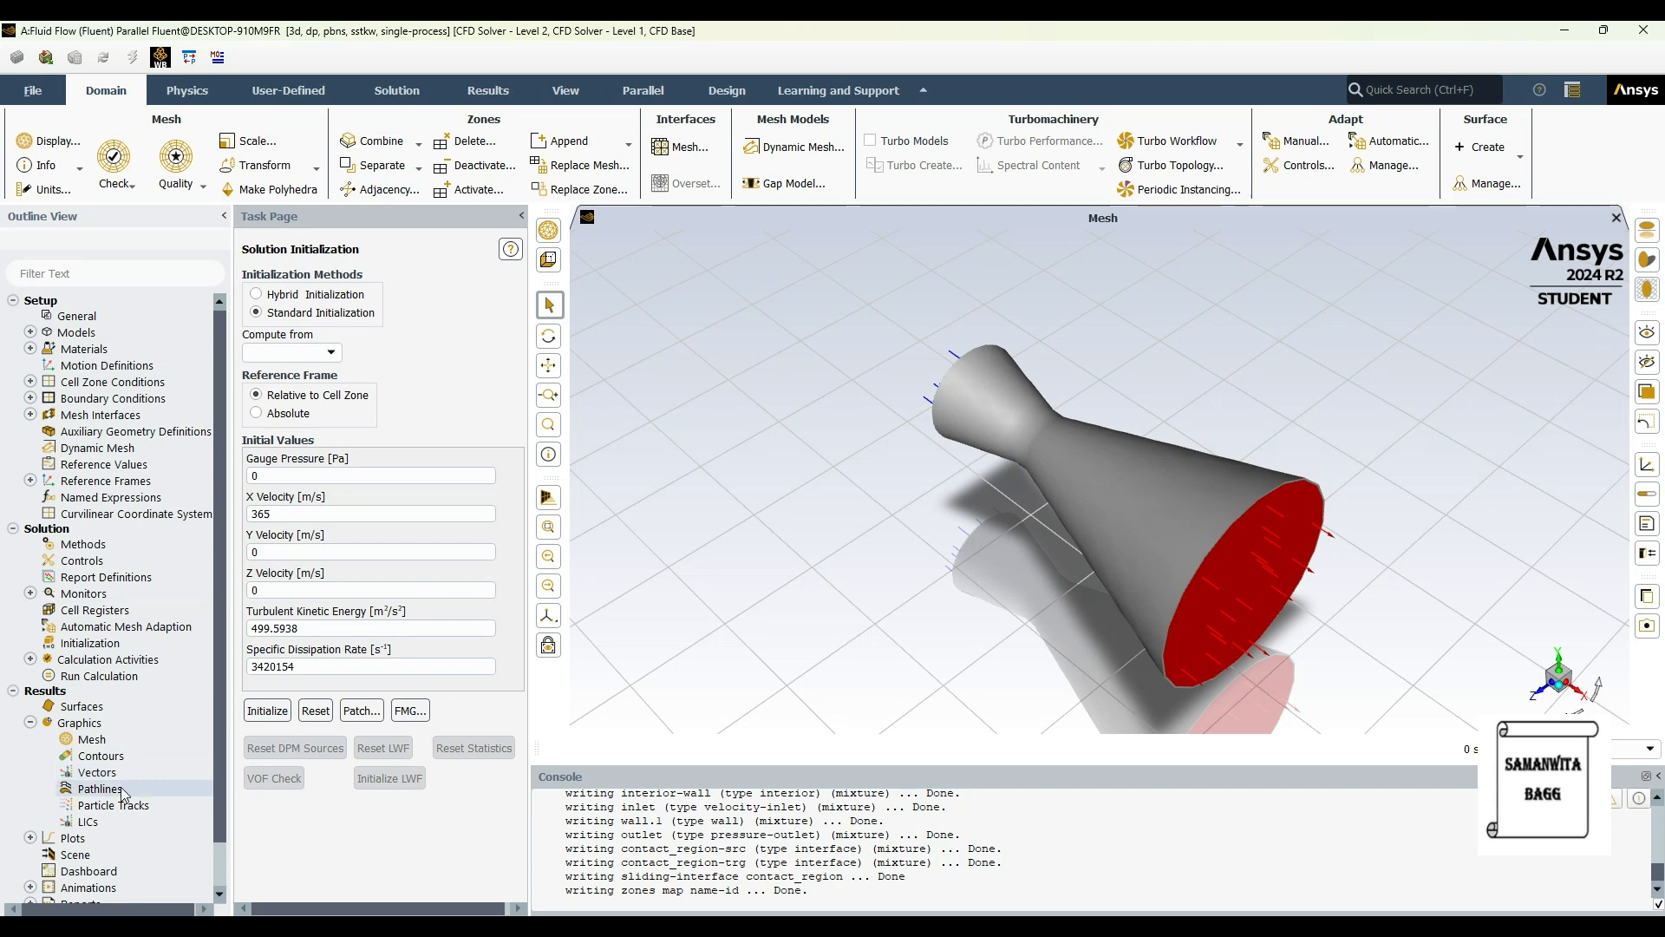
{"action": "double_click", "coordinate": [183, 768]}
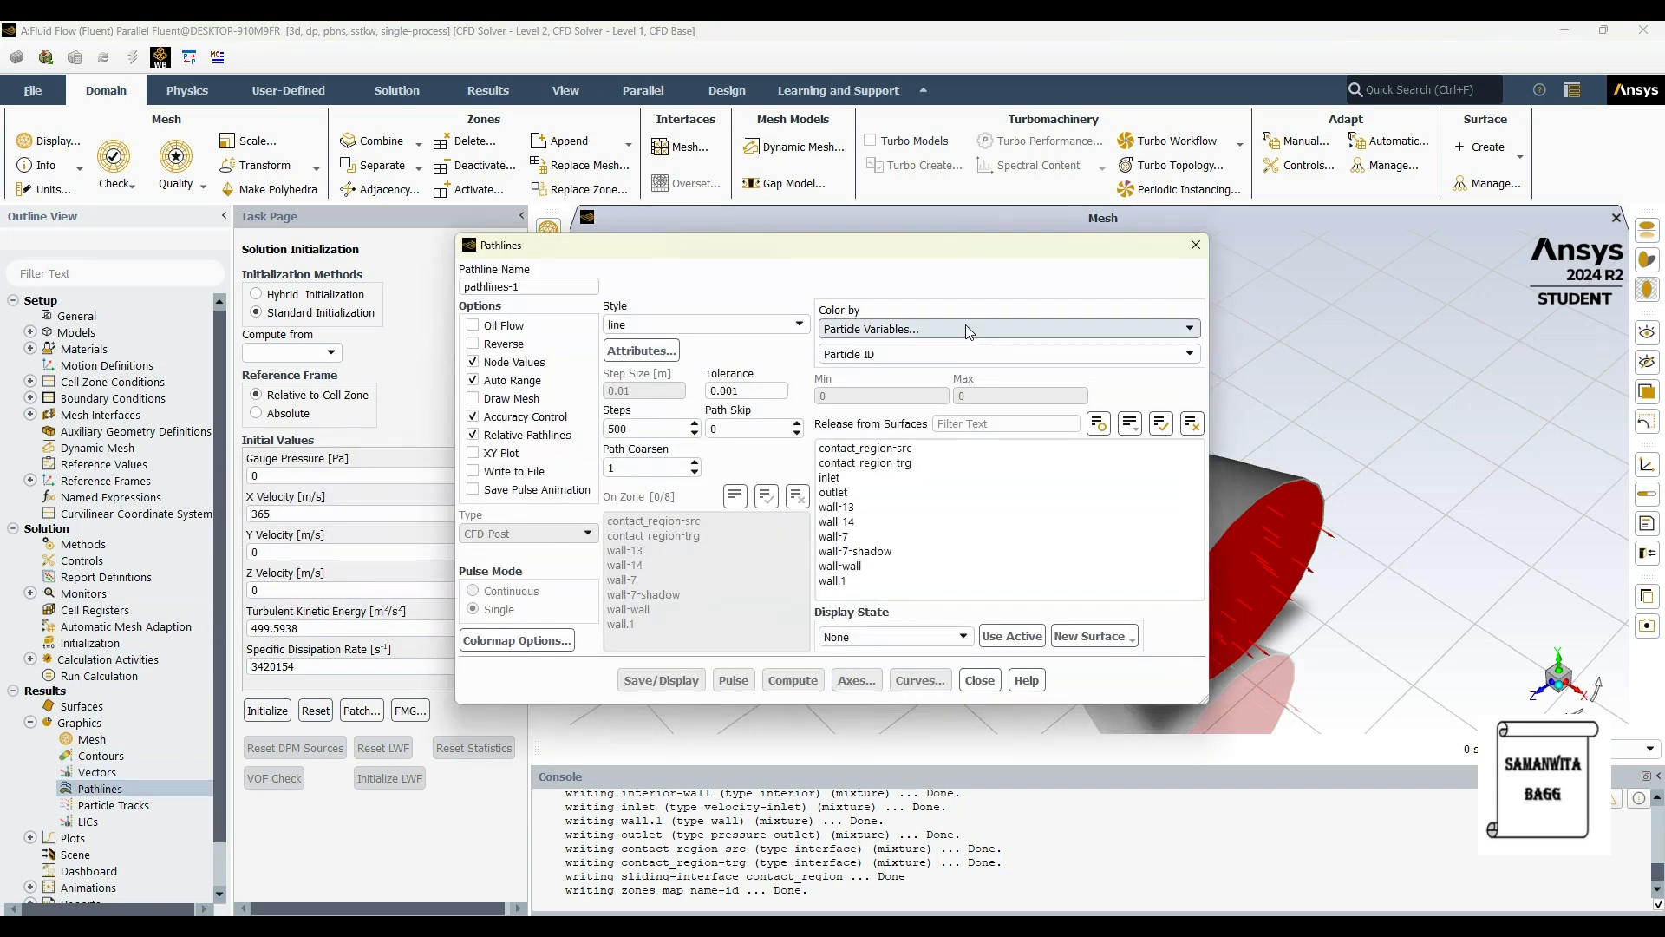
{"action": "left_click", "coordinate": [1008, 327]}
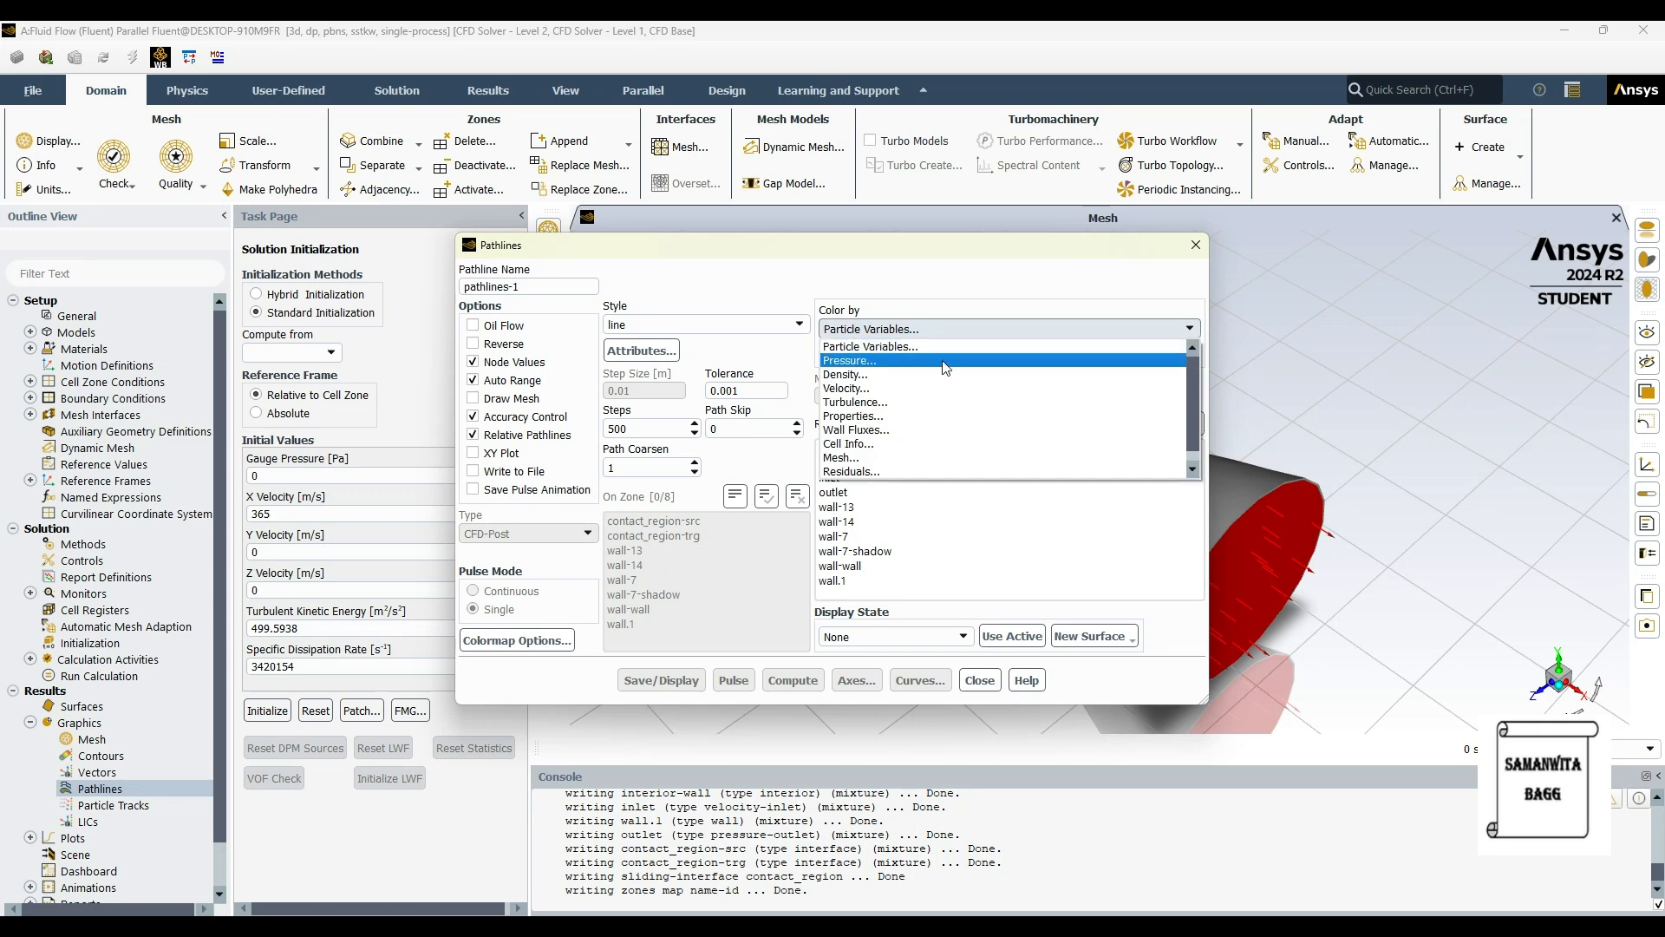
{"action": "left_click", "coordinate": [942, 362]}
{"action": "left_click", "coordinate": [1087, 354]}
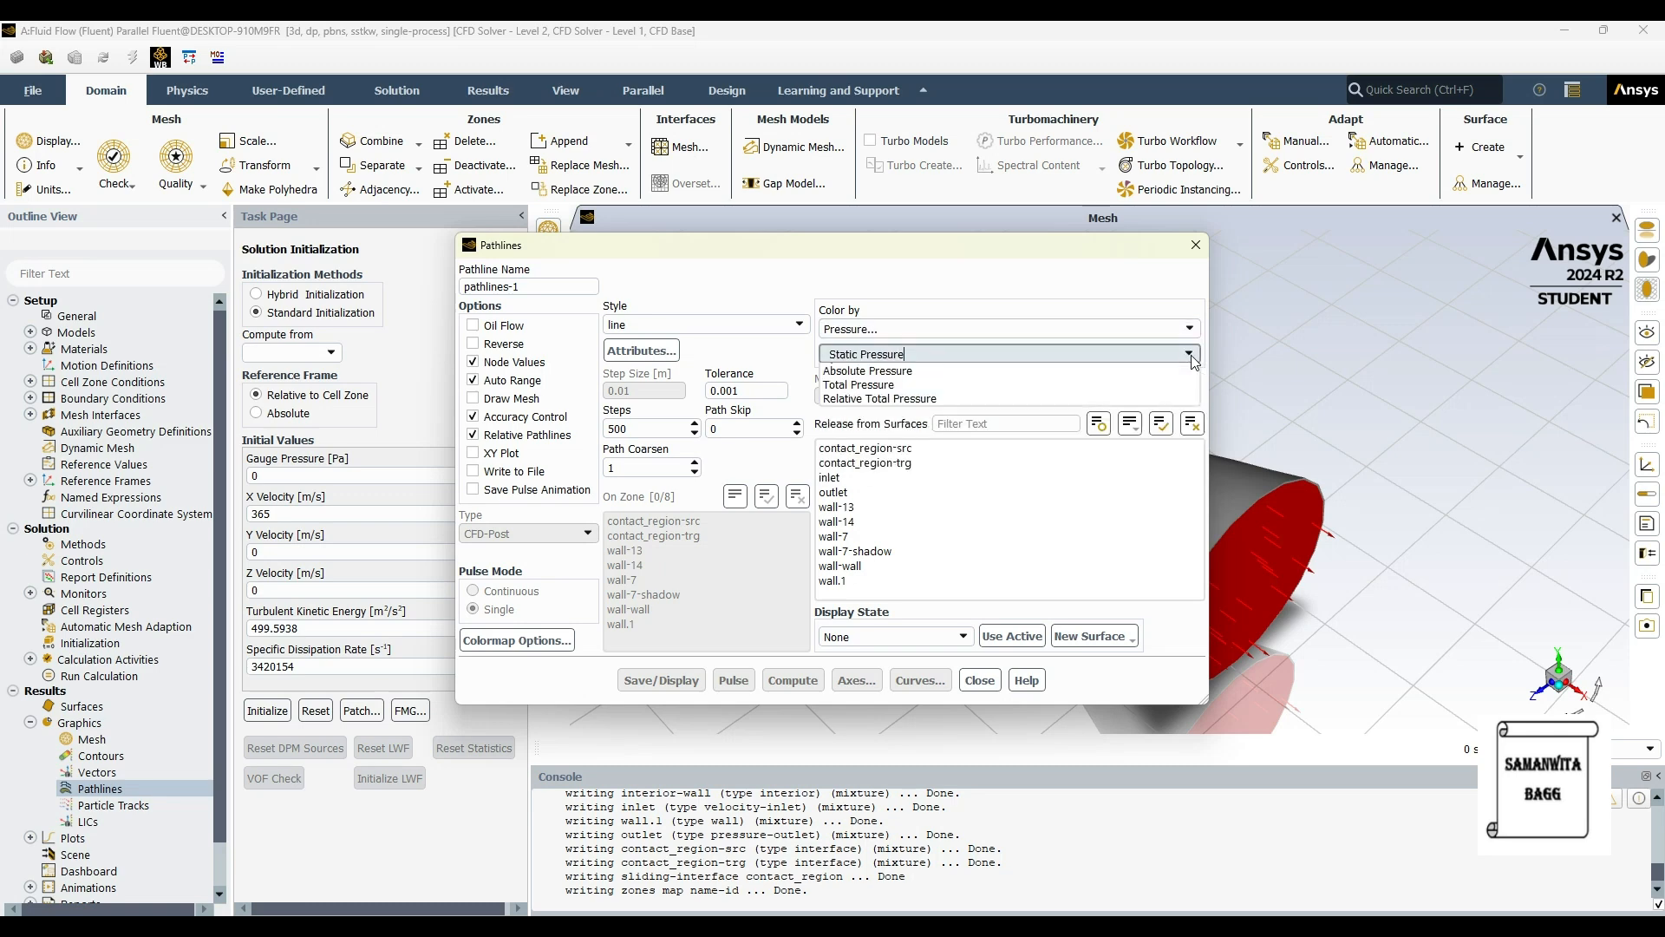
{"action": "left_click", "coordinate": [933, 400]}
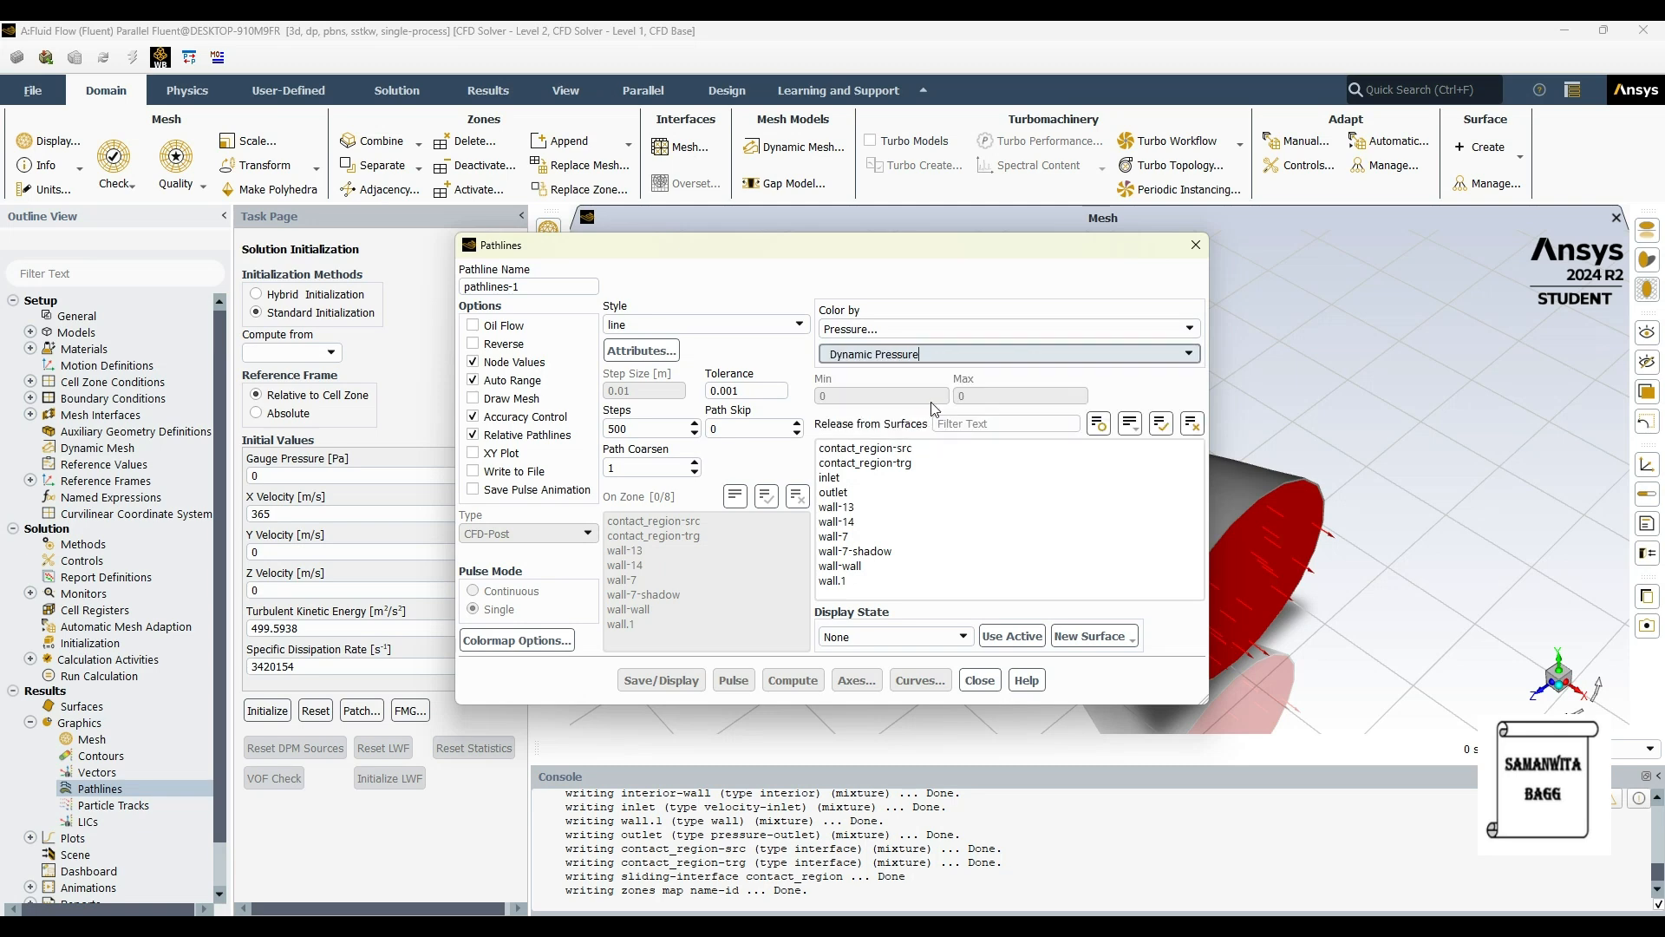
Release pathlines from inlet, outlet, wall-wall and wall.1 and display pathlines-1.
{"action": "left_click", "coordinate": [858, 478]}
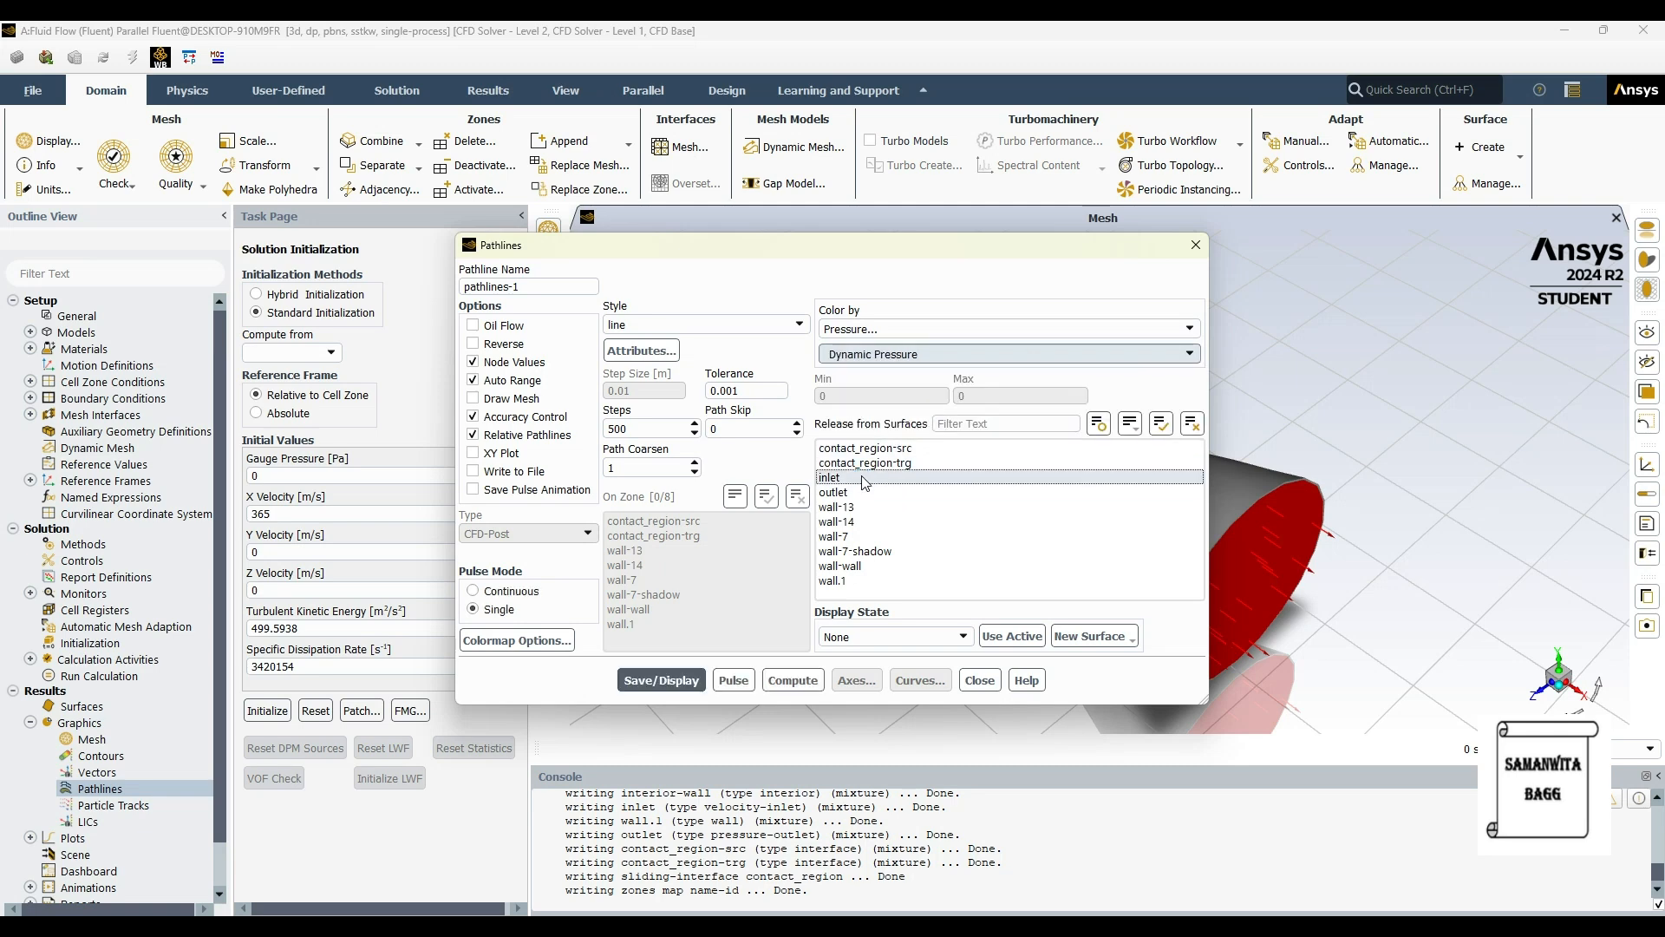
{"action": "left_click", "coordinate": [867, 497]}
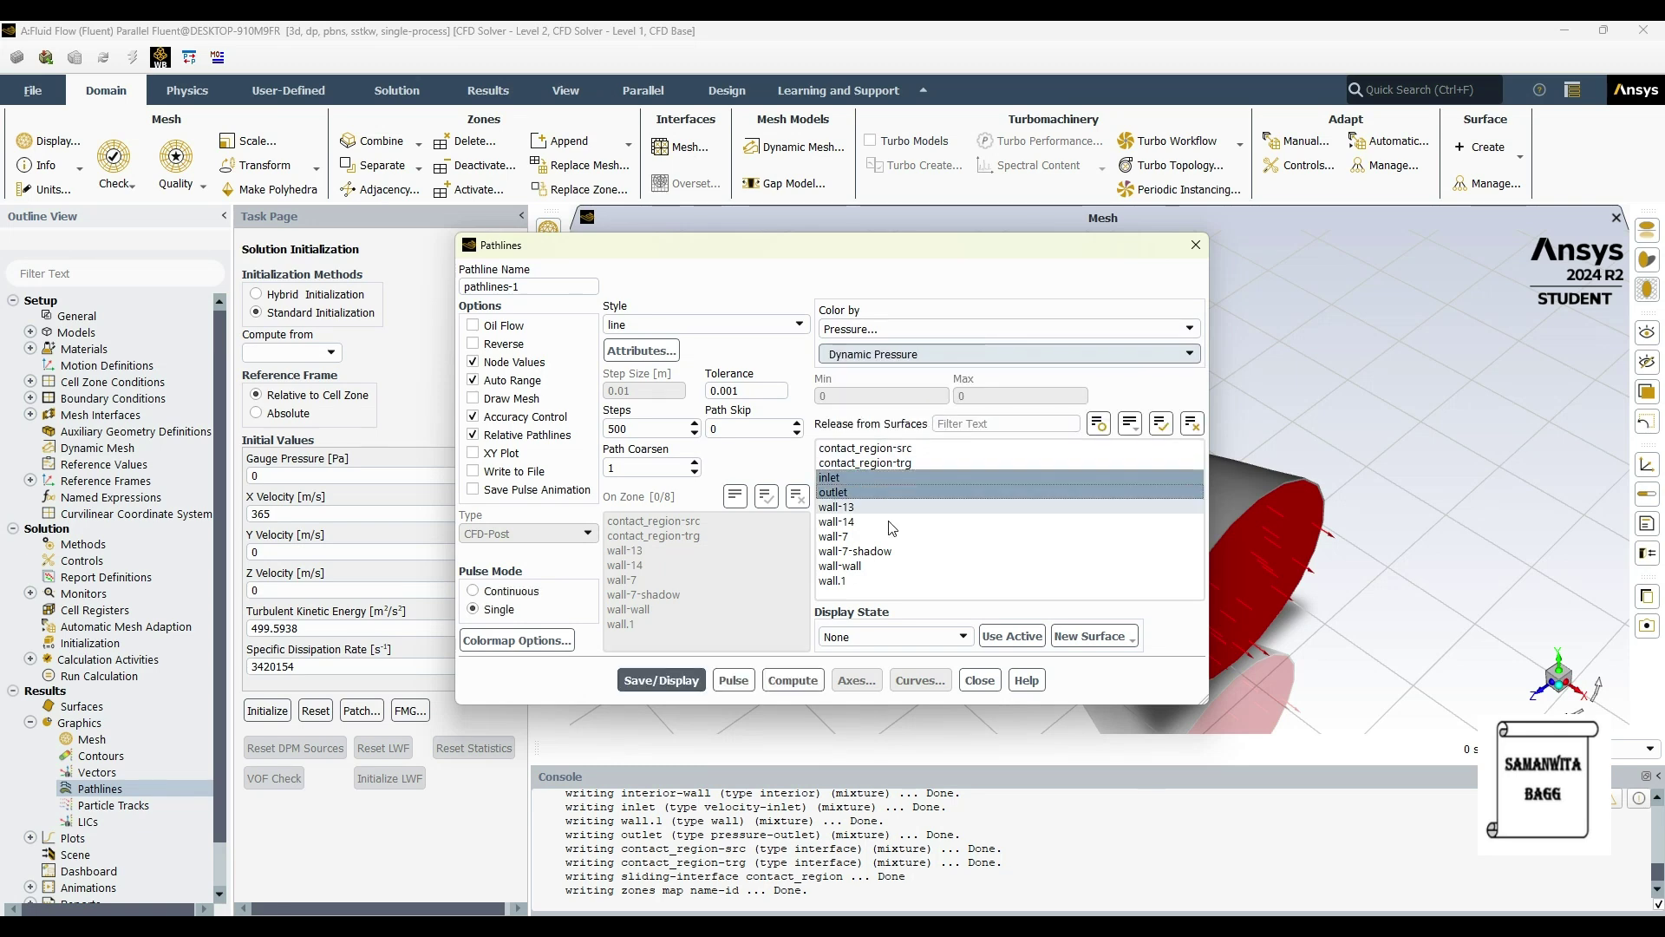
{"action": "left_click", "coordinate": [858, 565]}
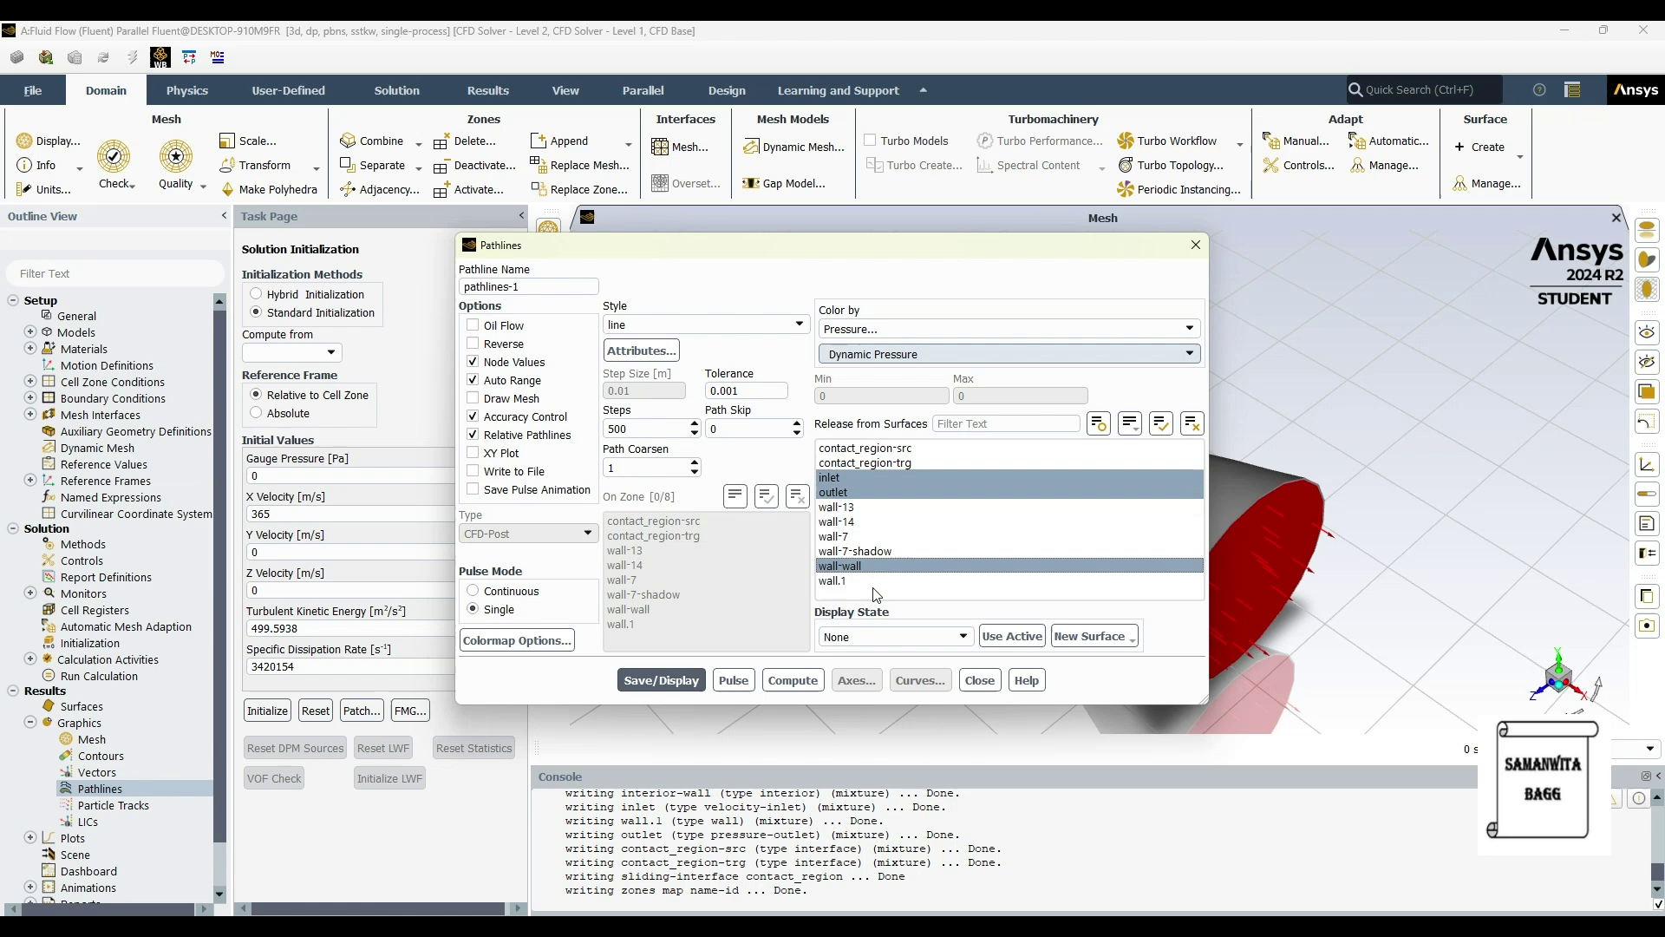
{"action": "left_click", "coordinate": [661, 679]}
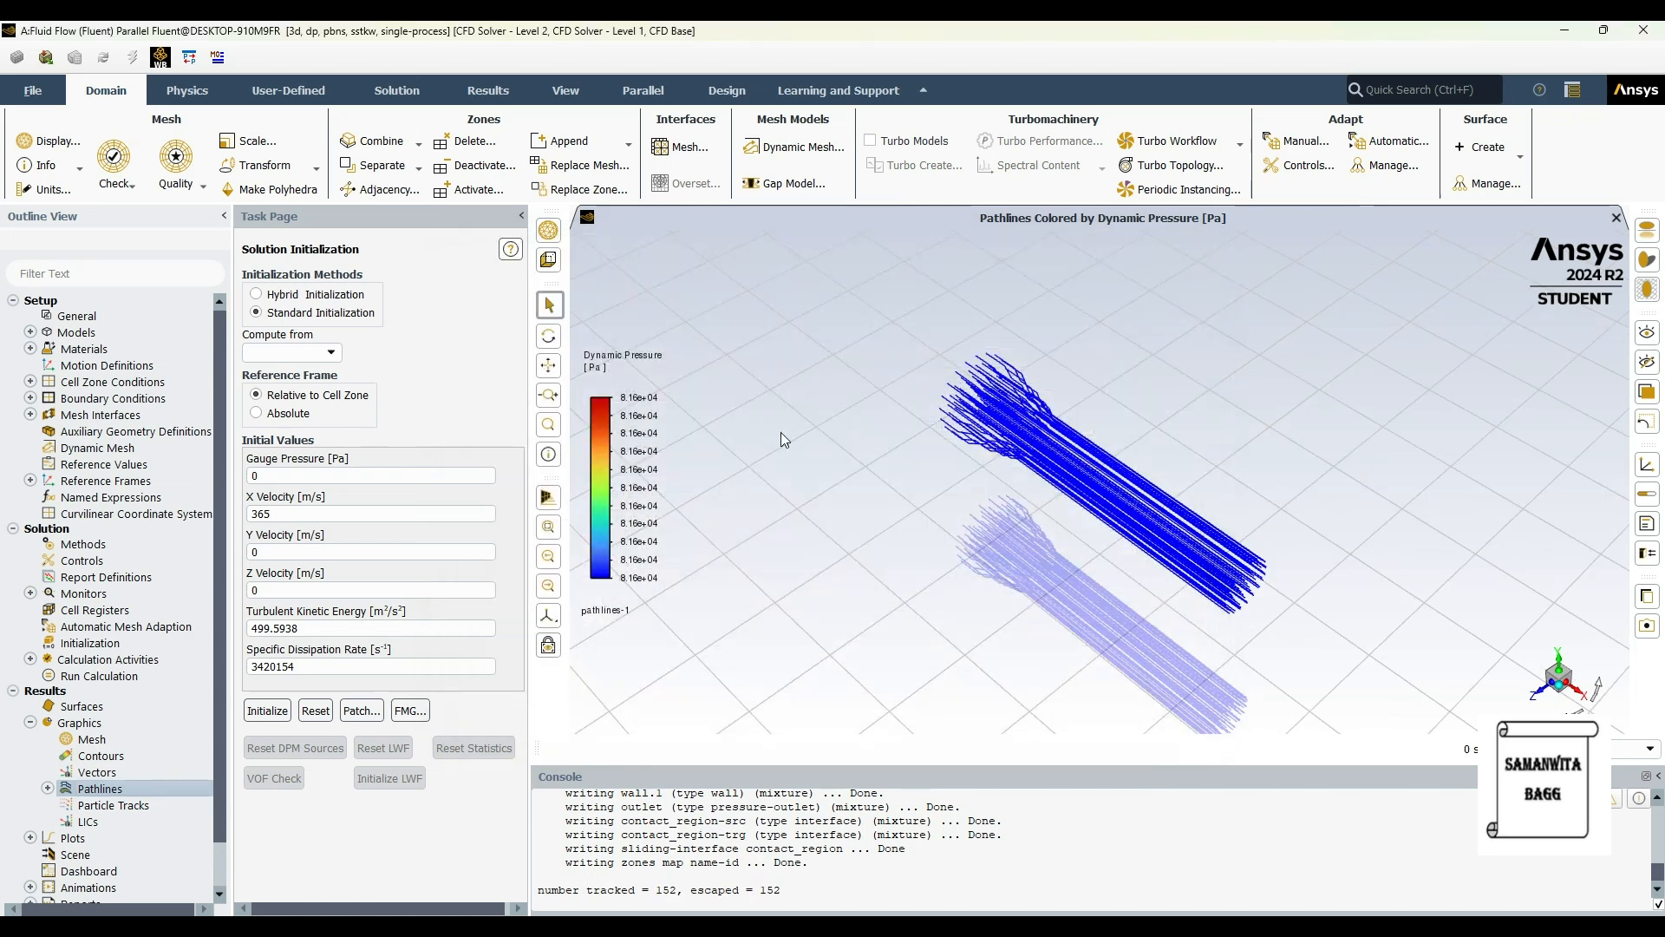
{"action": "left_click", "coordinate": [48, 788]}
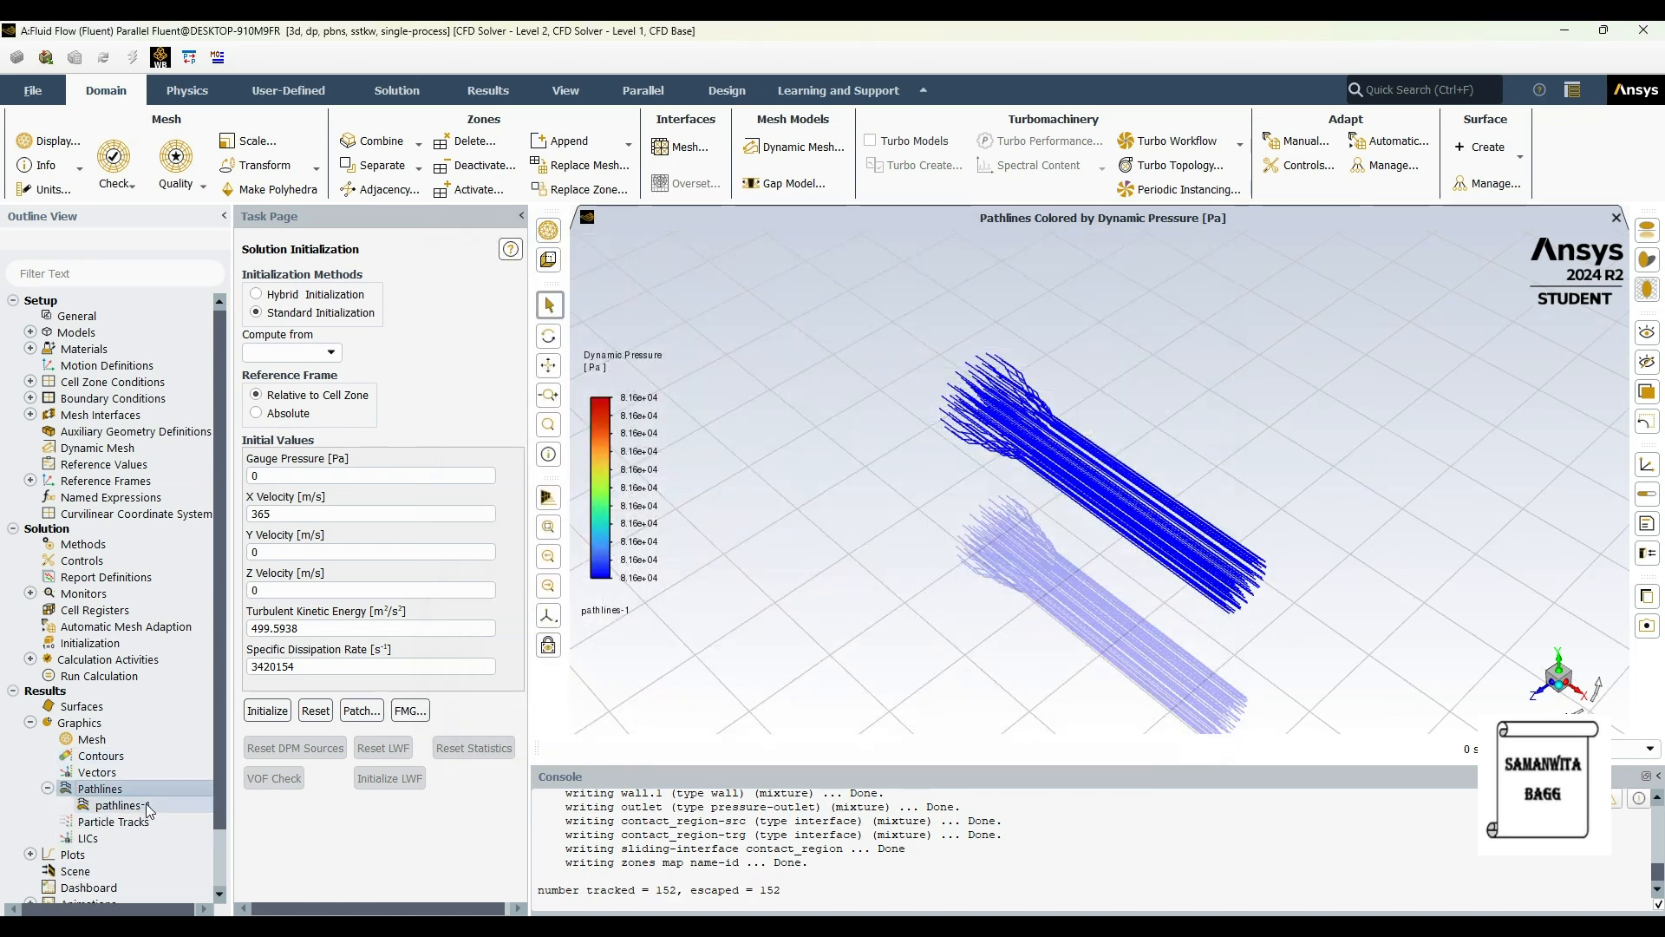
Create pathlines-2 coloured by Velocity Magnitude, released from inlet, outlet, wall-wall and wall.1, and display it.
{"action": "double_click", "coordinate": [101, 789]}
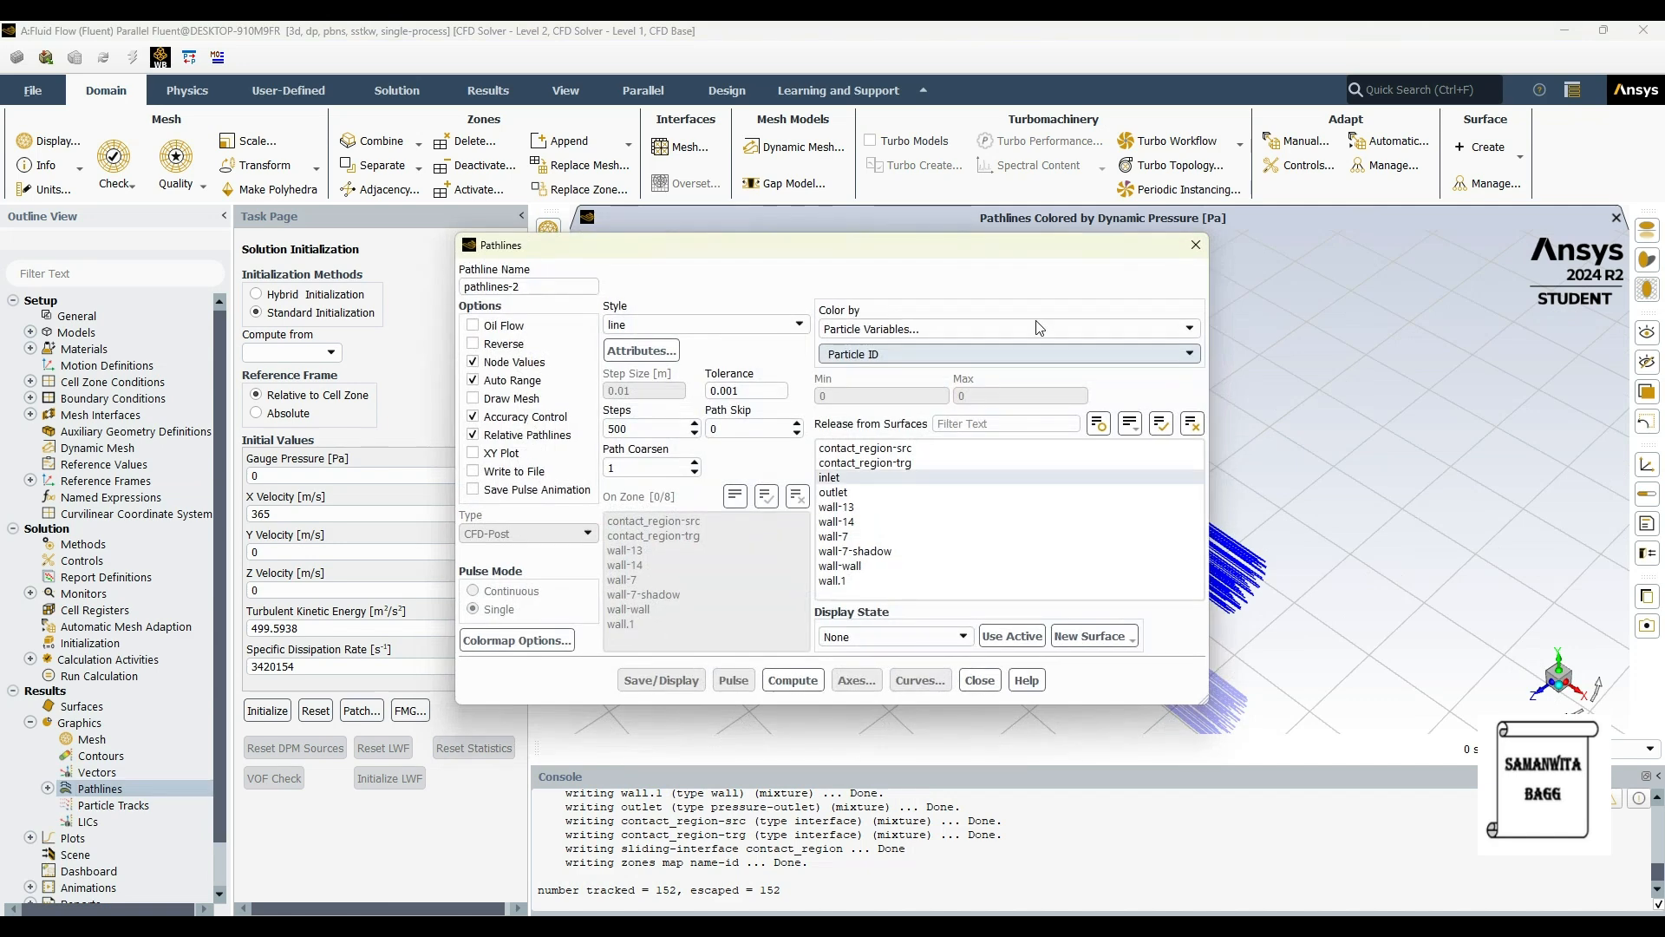
{"action": "left_click", "coordinate": [1062, 328]}
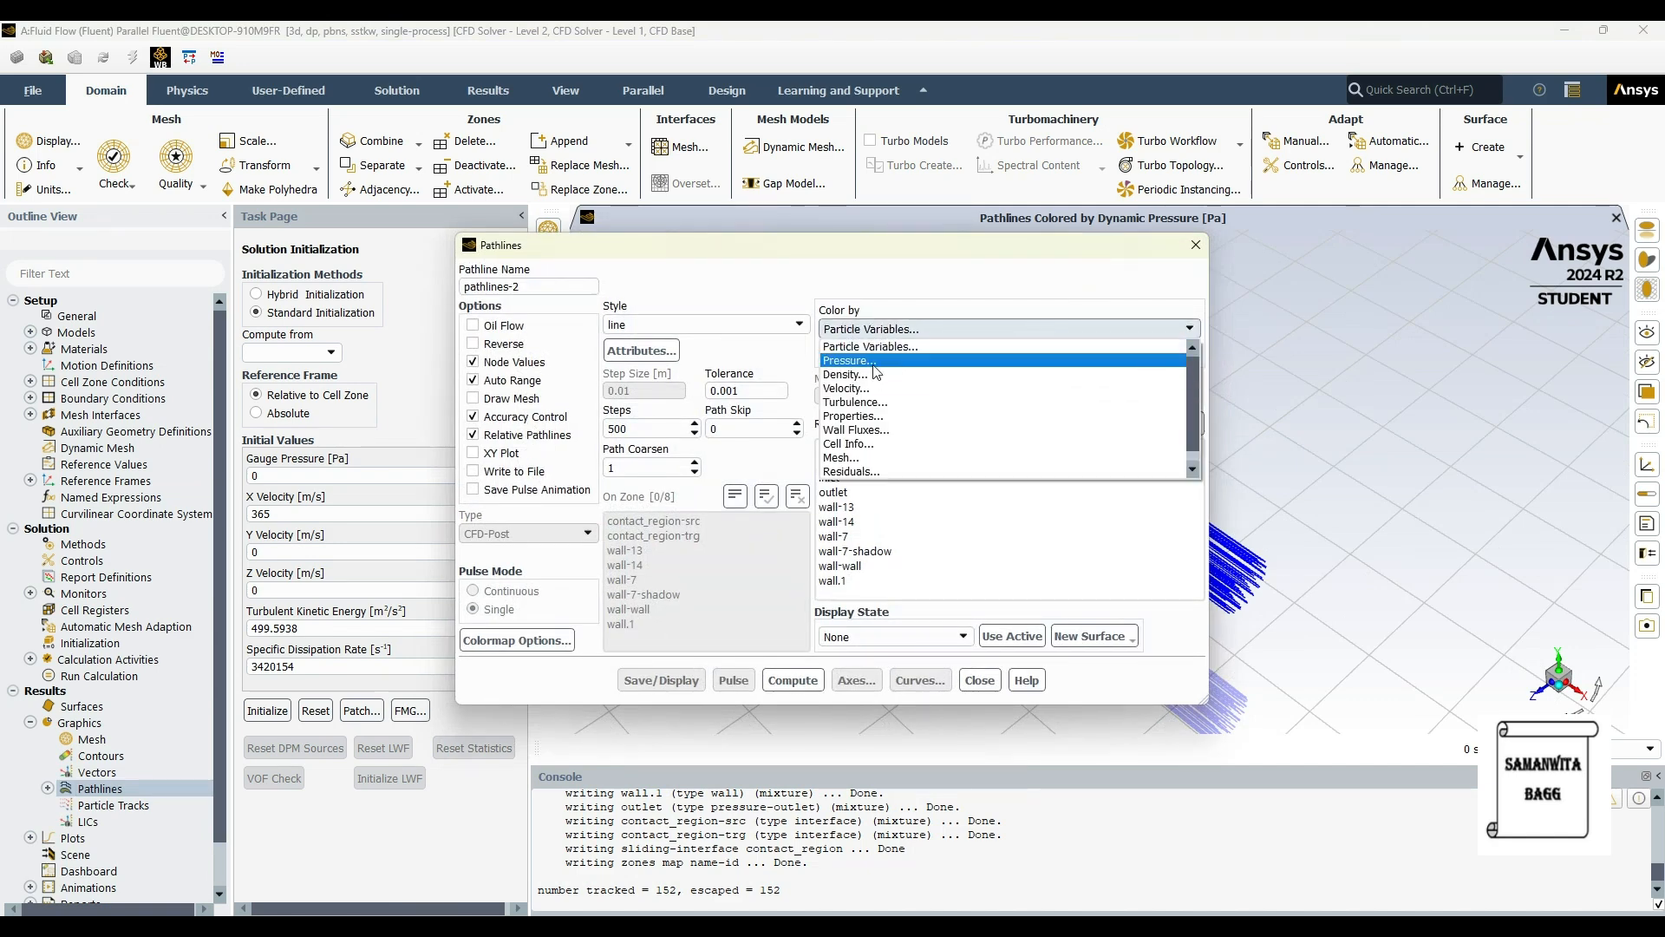
{"action": "left_click", "coordinate": [859, 389]}
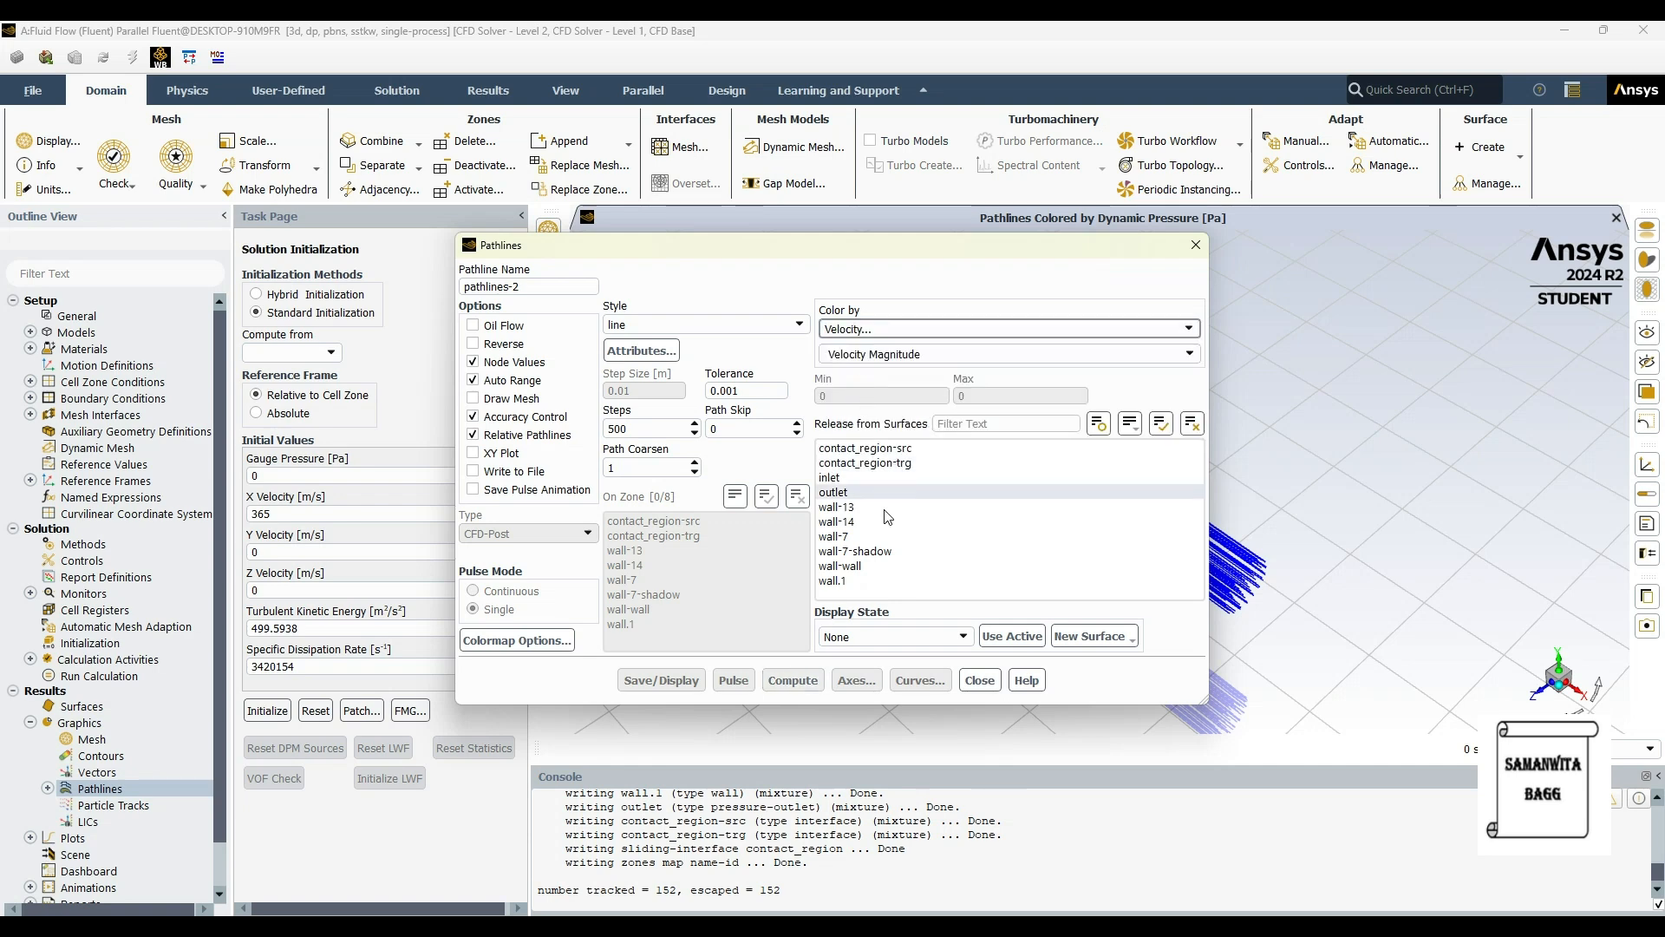
{"action": "left_click", "coordinate": [857, 479]}
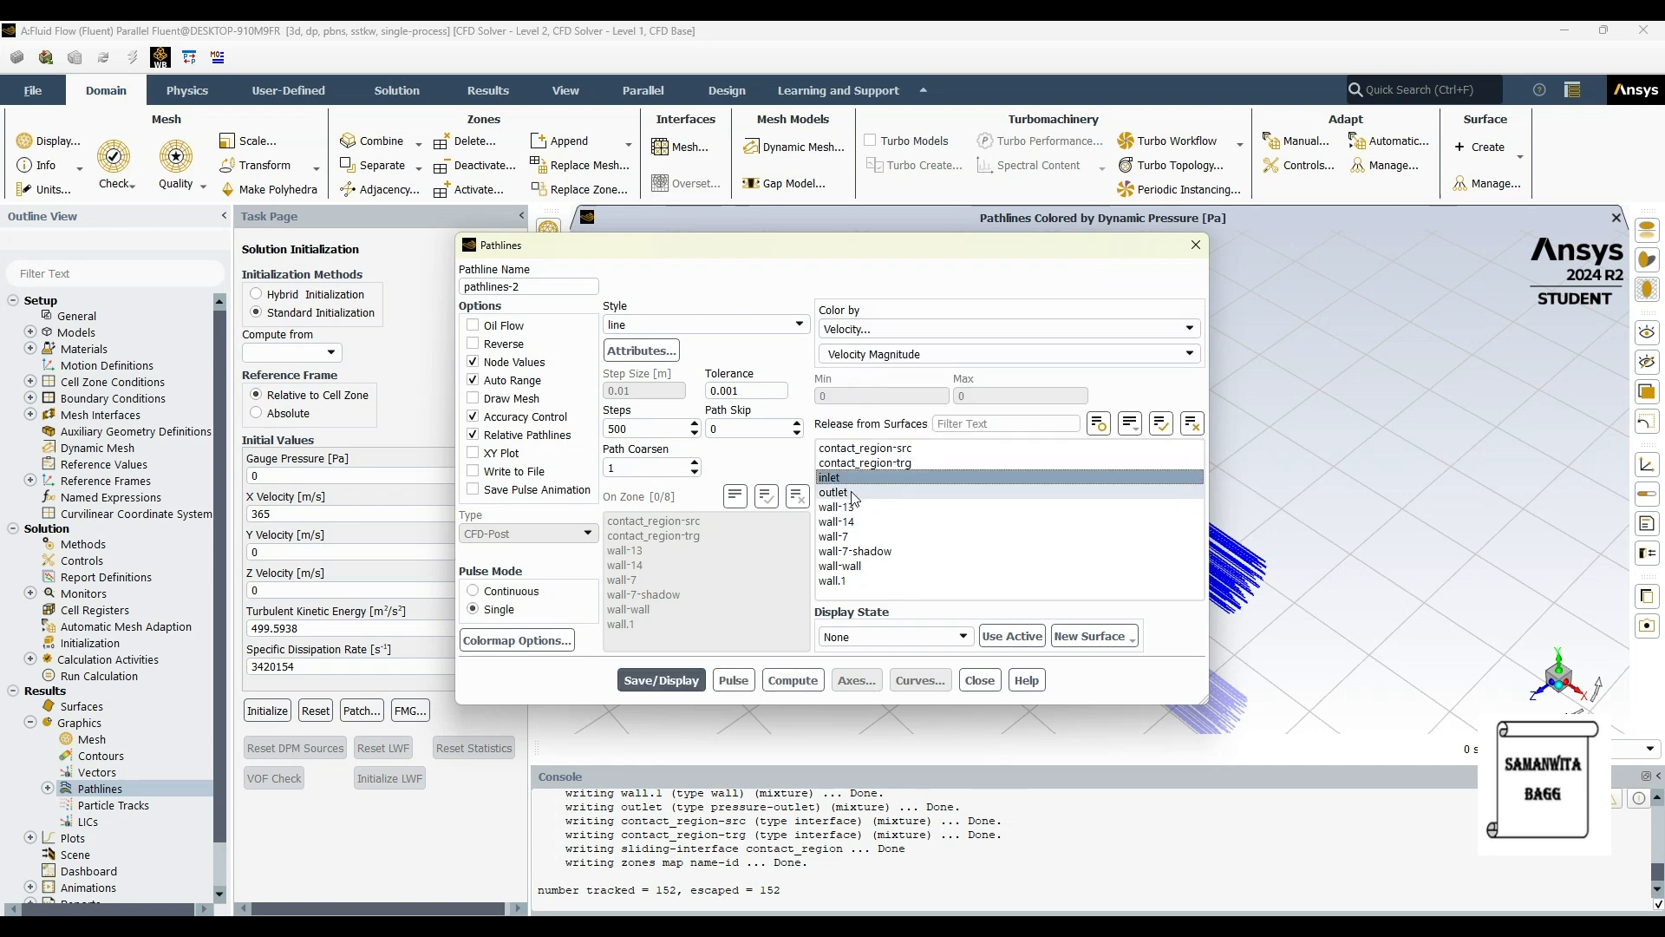
{"action": "left_click", "coordinate": [852, 494]}
{"action": "left_click", "coordinate": [846, 571]}
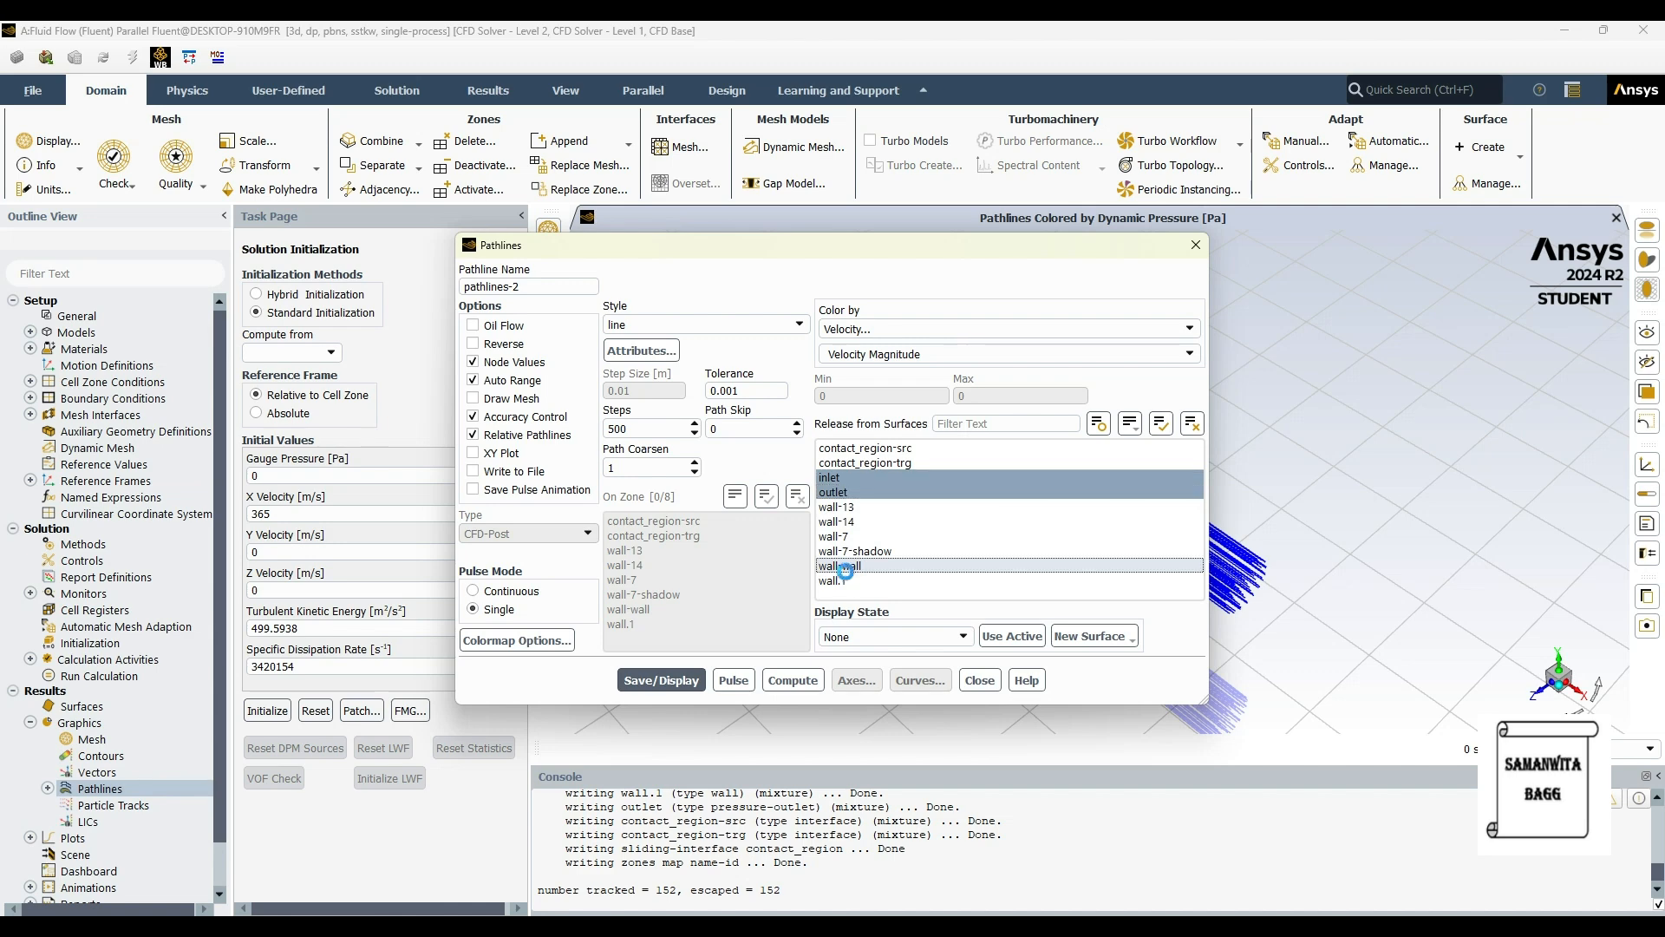
{"action": "left_click", "coordinate": [846, 581]}
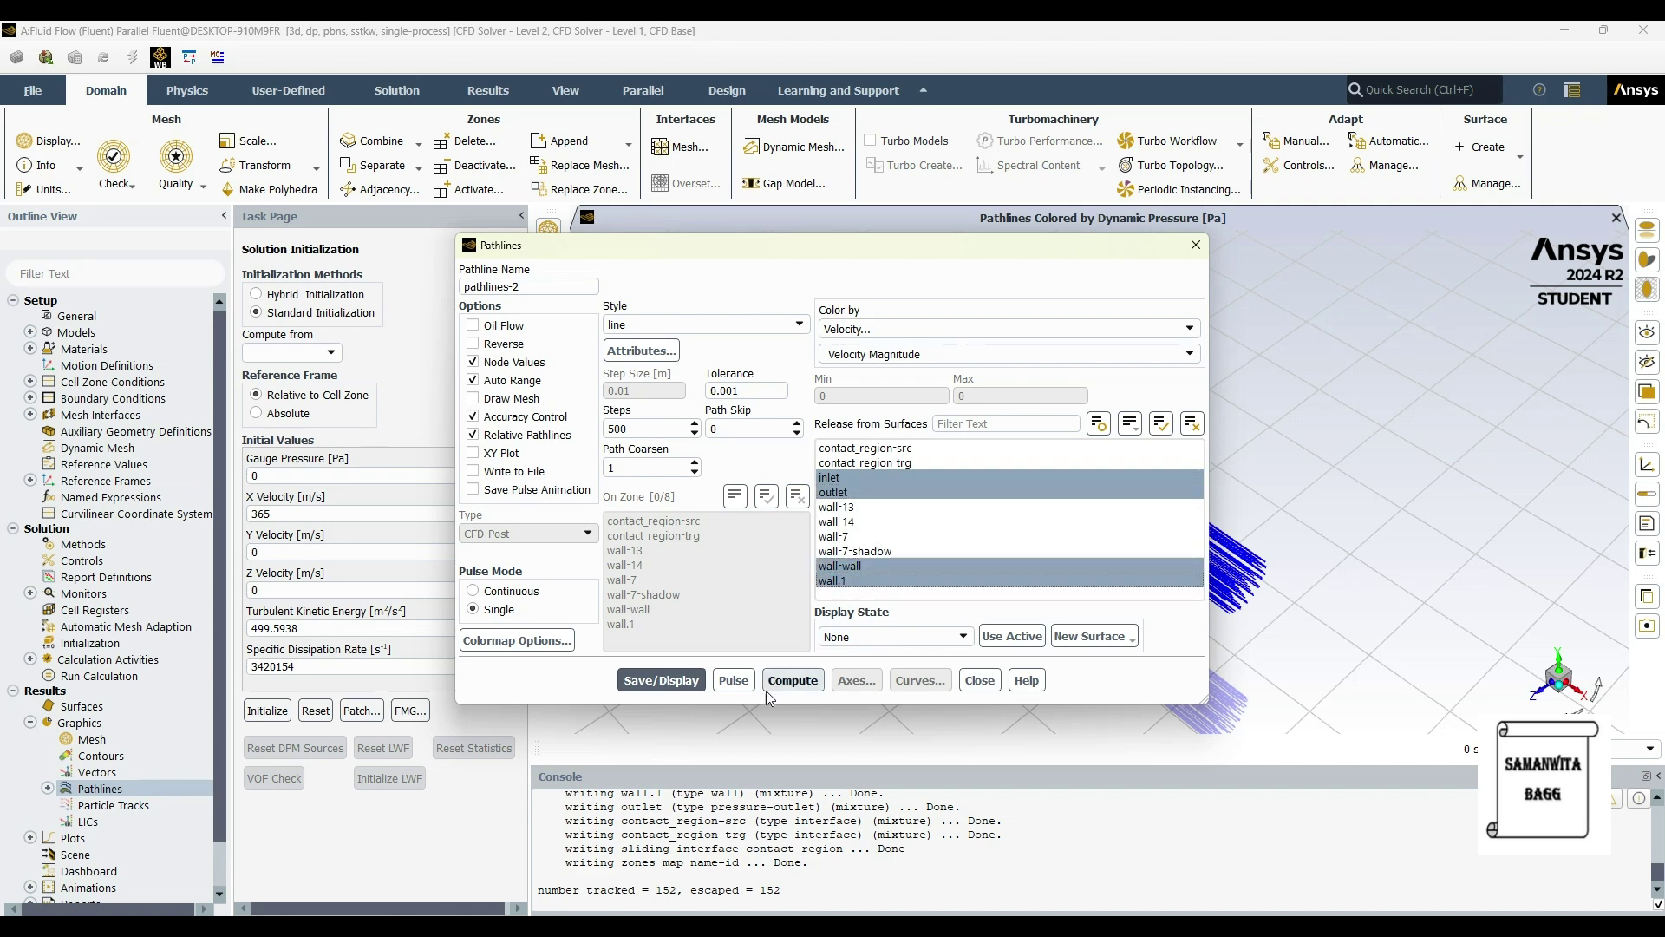
{"action": "left_click", "coordinate": [661, 679]}
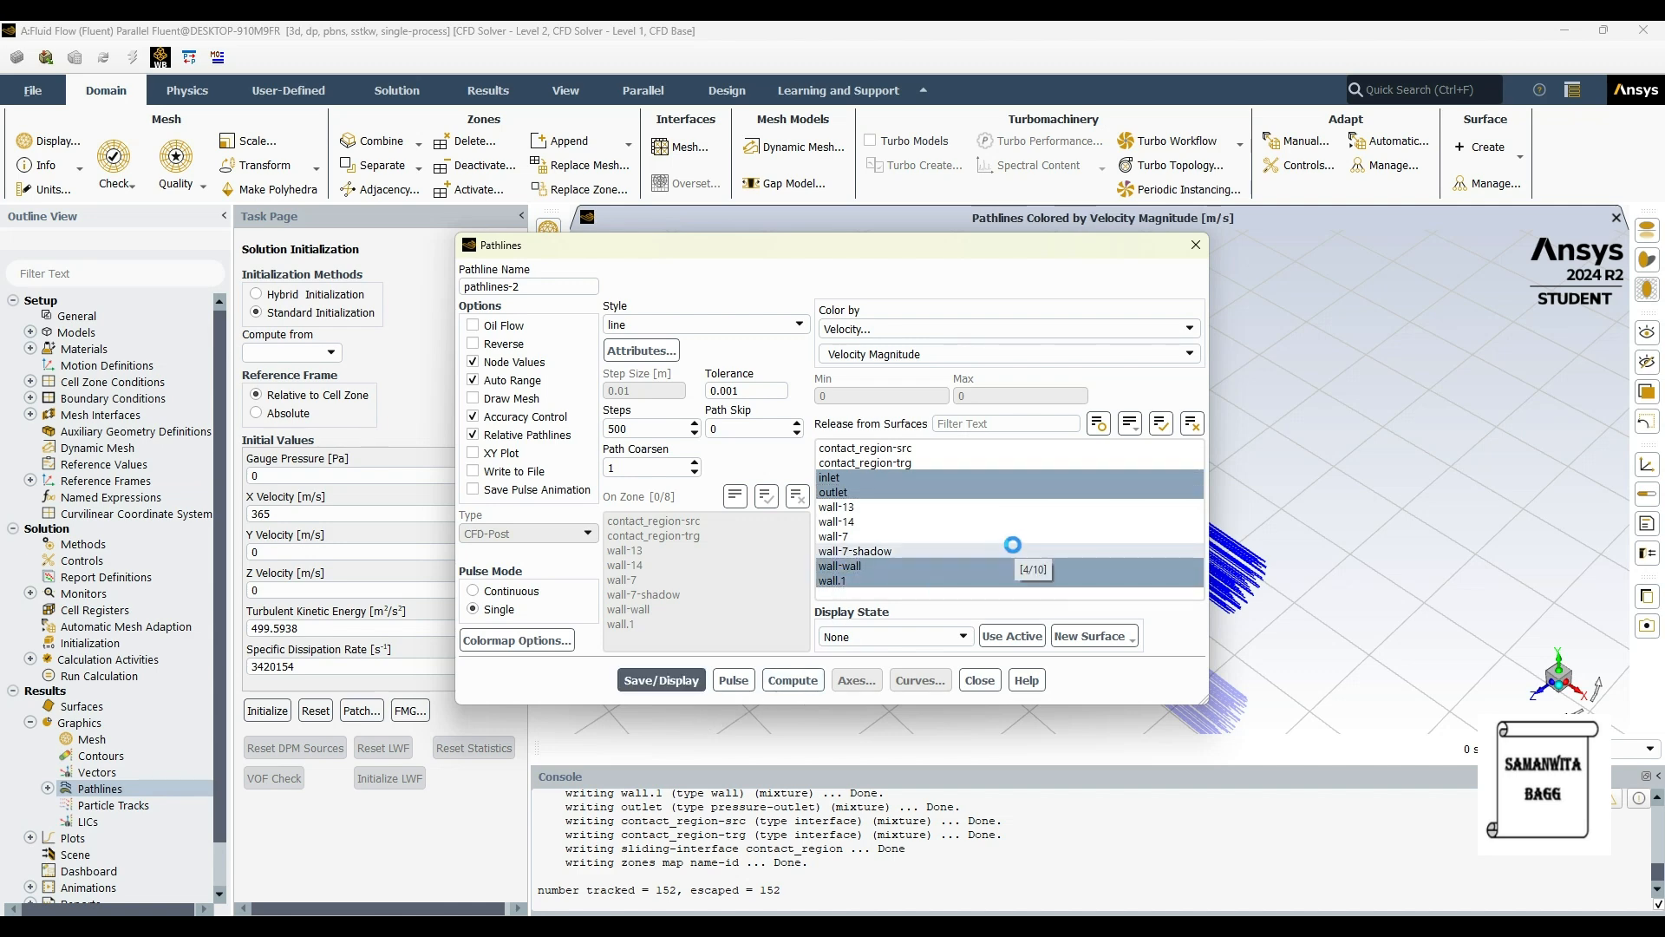
{"action": "left_click", "coordinate": [1195, 246]}
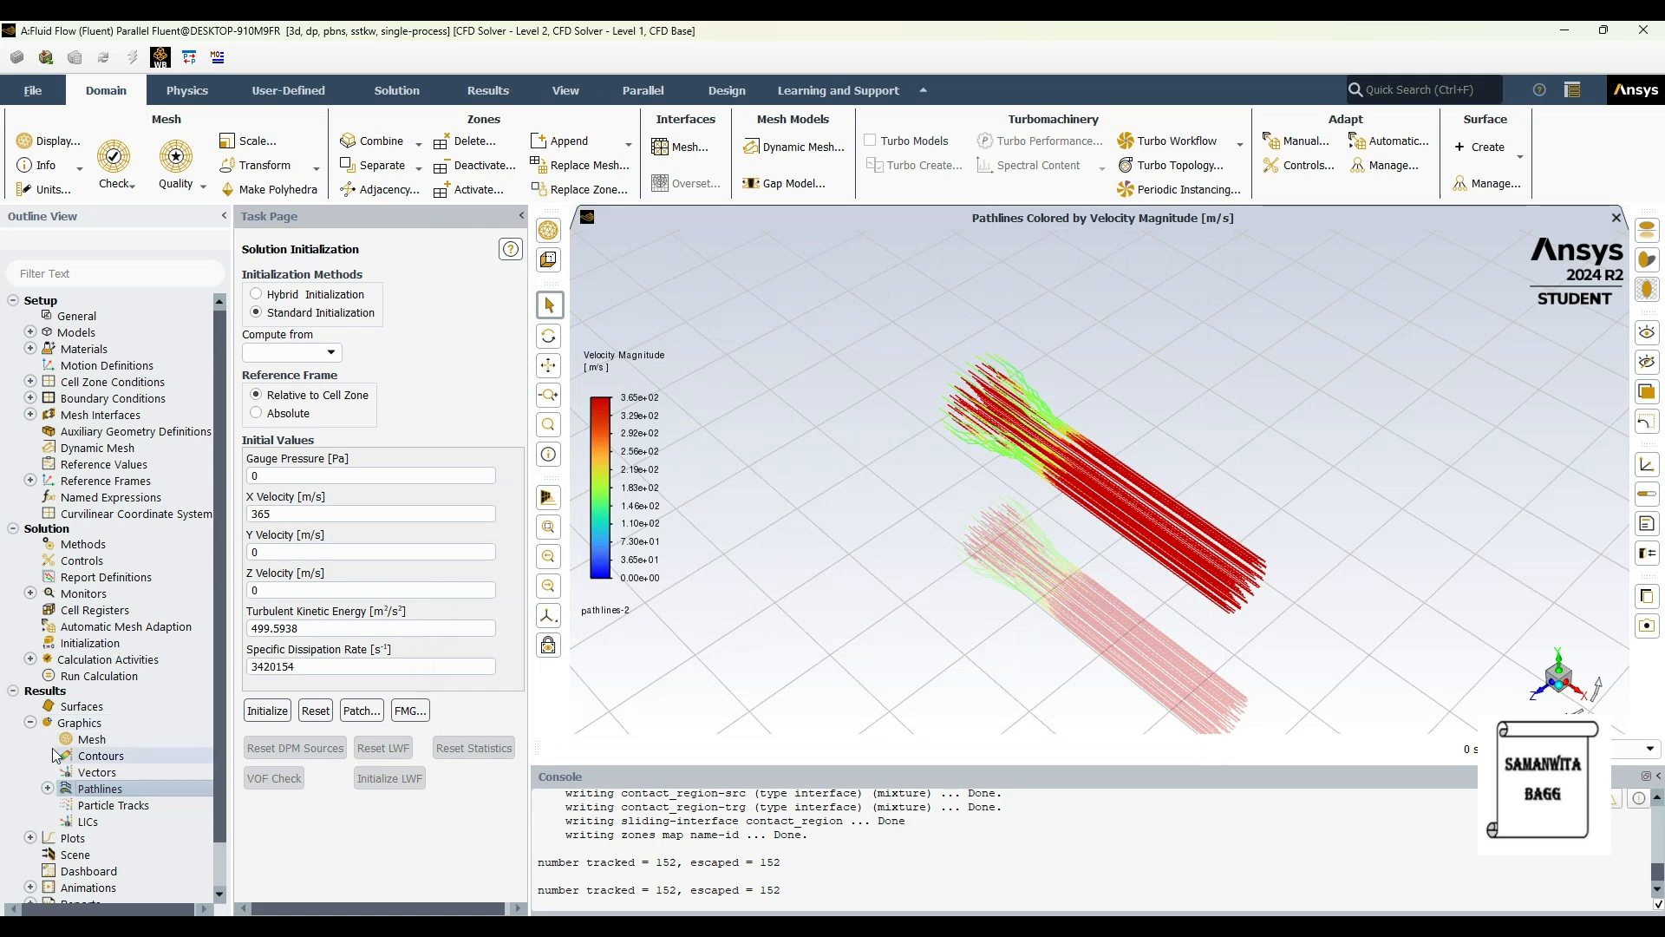
Create contour-1 of Pressure > Dynamic Pressure on contact_region-trg and display it.
{"action": "left_click", "coordinate": [99, 755]}
{"action": "double_click", "coordinate": [100, 756]}
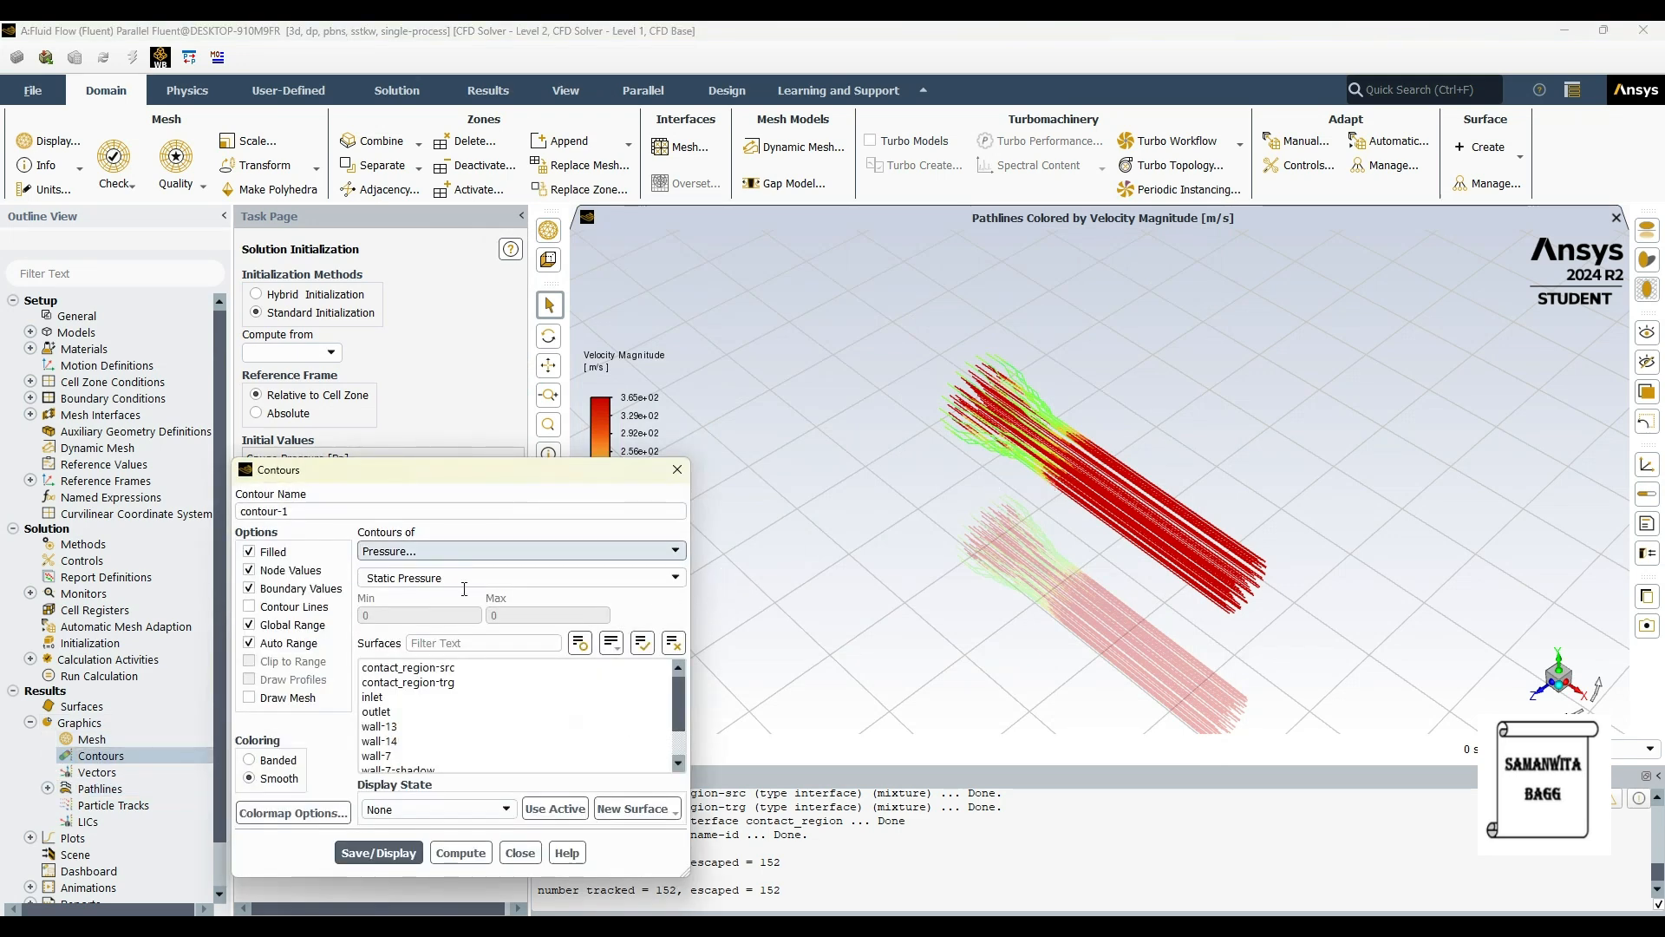
{"action": "left_click", "coordinate": [632, 579]}
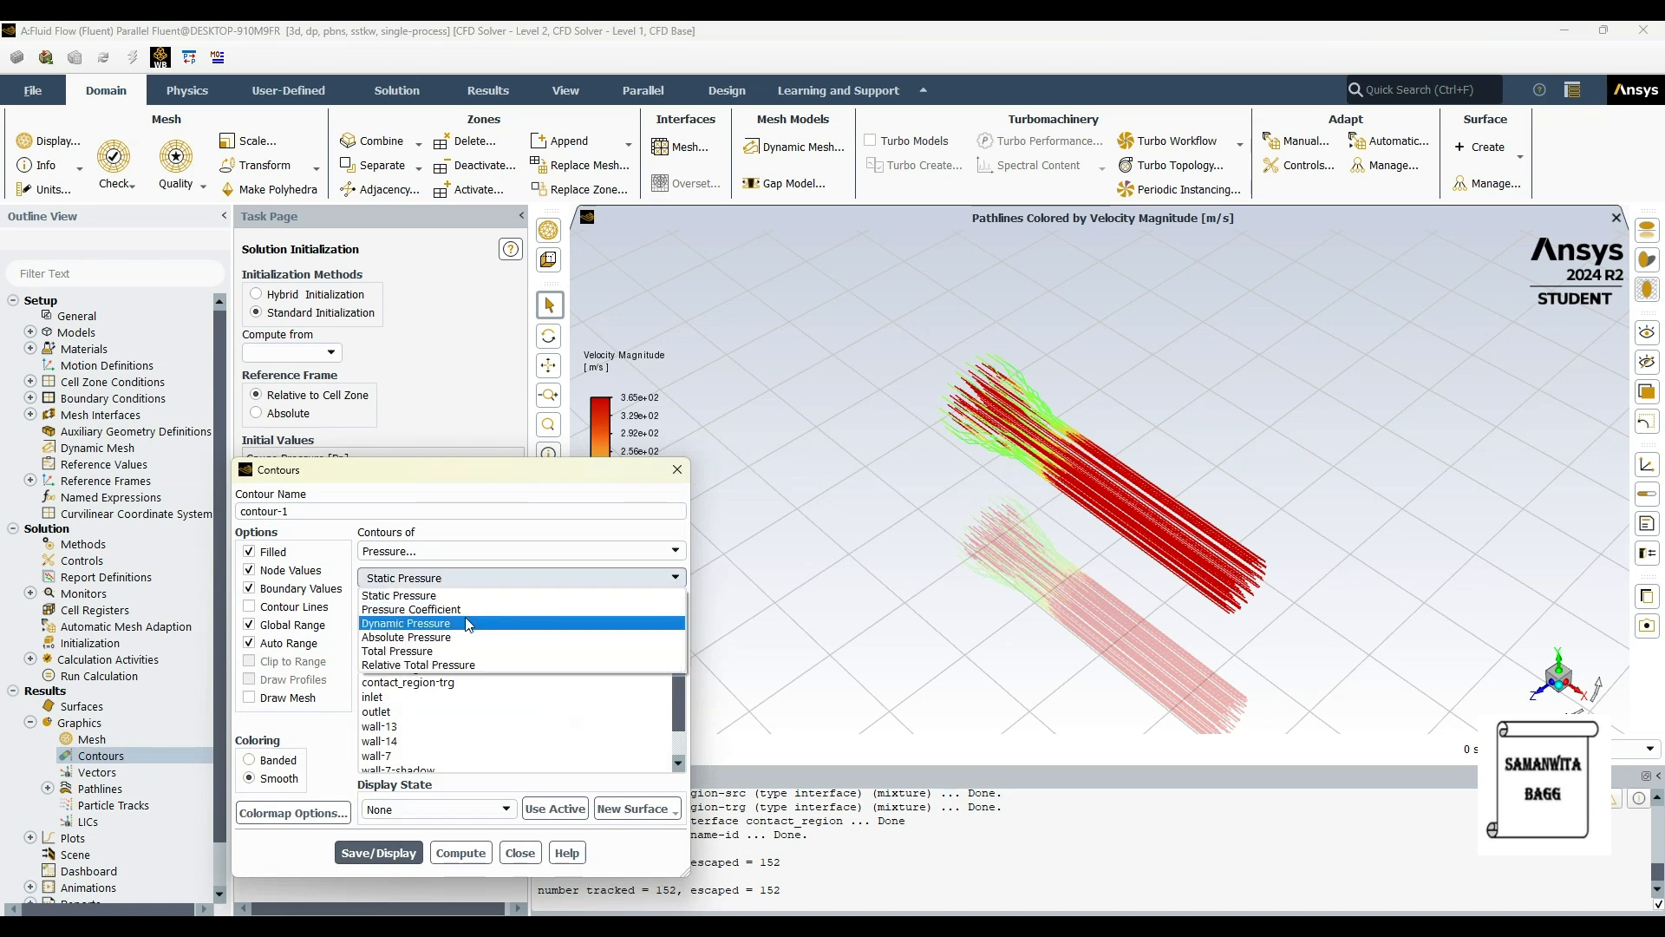
{"action": "left_click", "coordinate": [458, 622]}
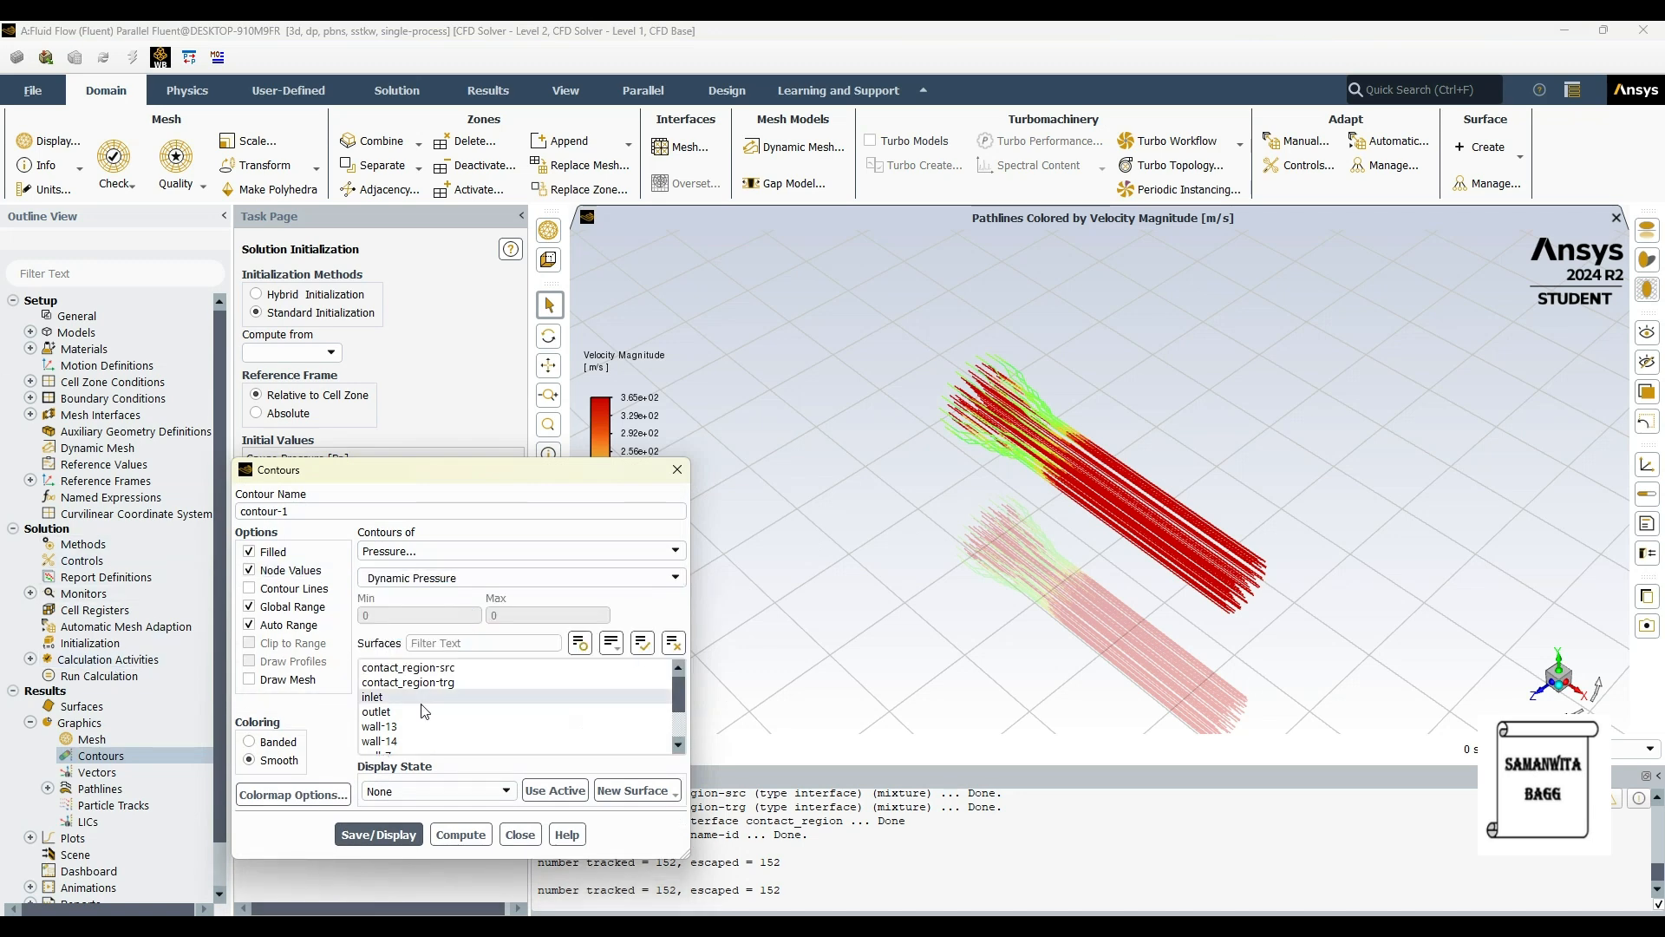
{"action": "left_click", "coordinate": [457, 684]}
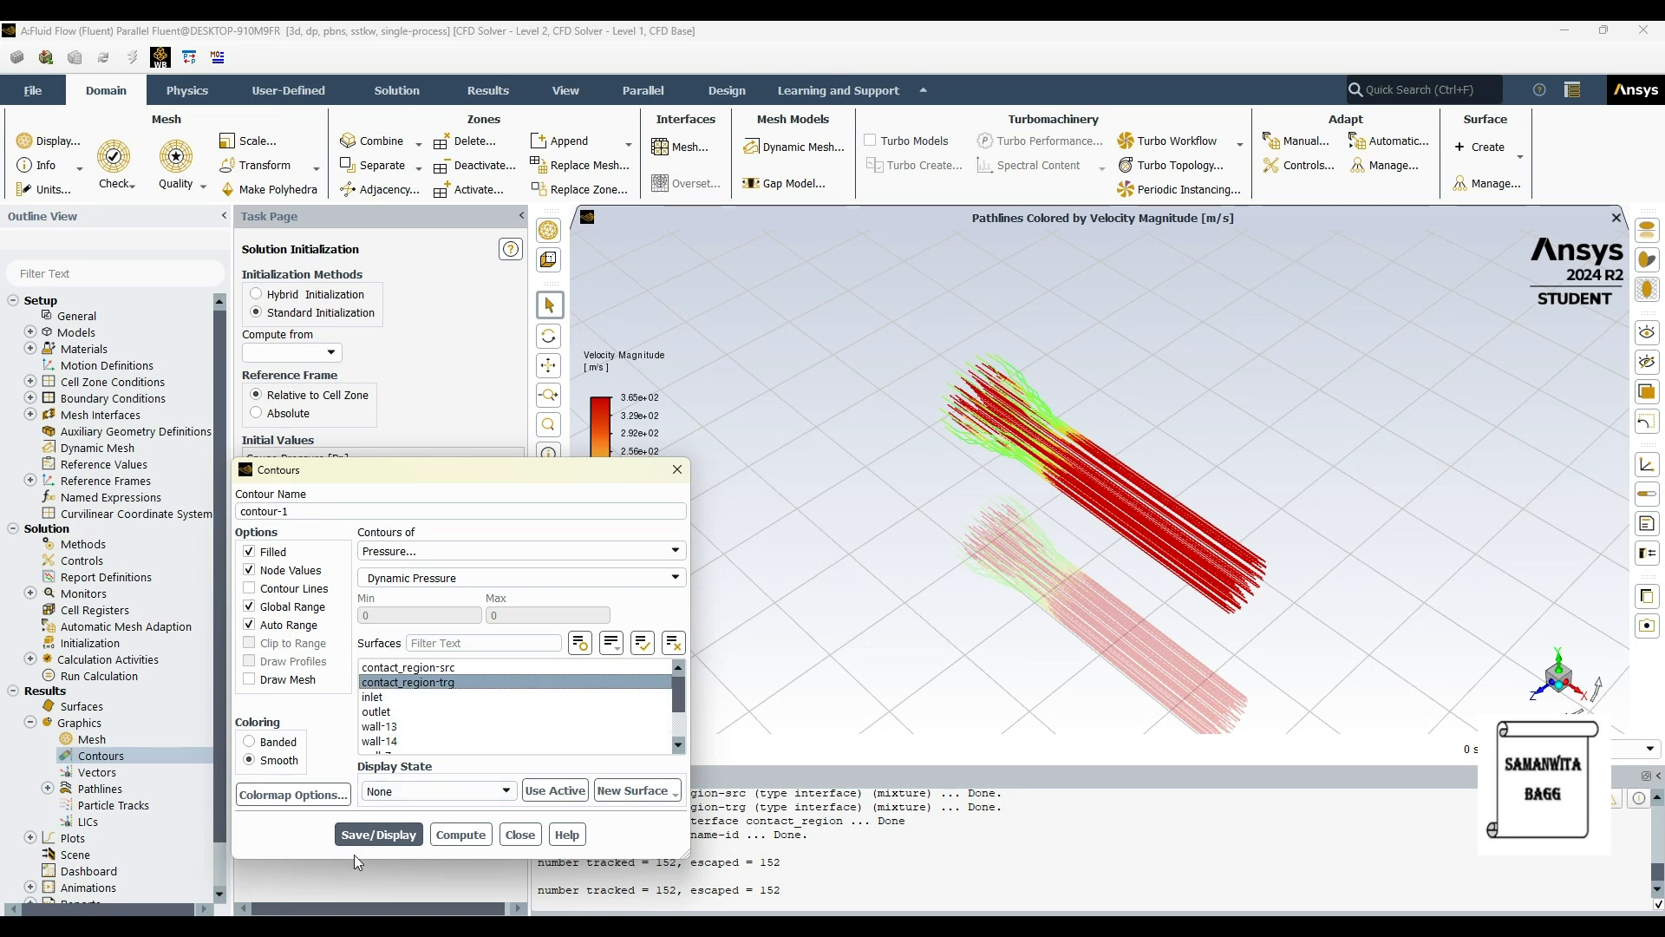
{"action": "left_click", "coordinate": [379, 834]}
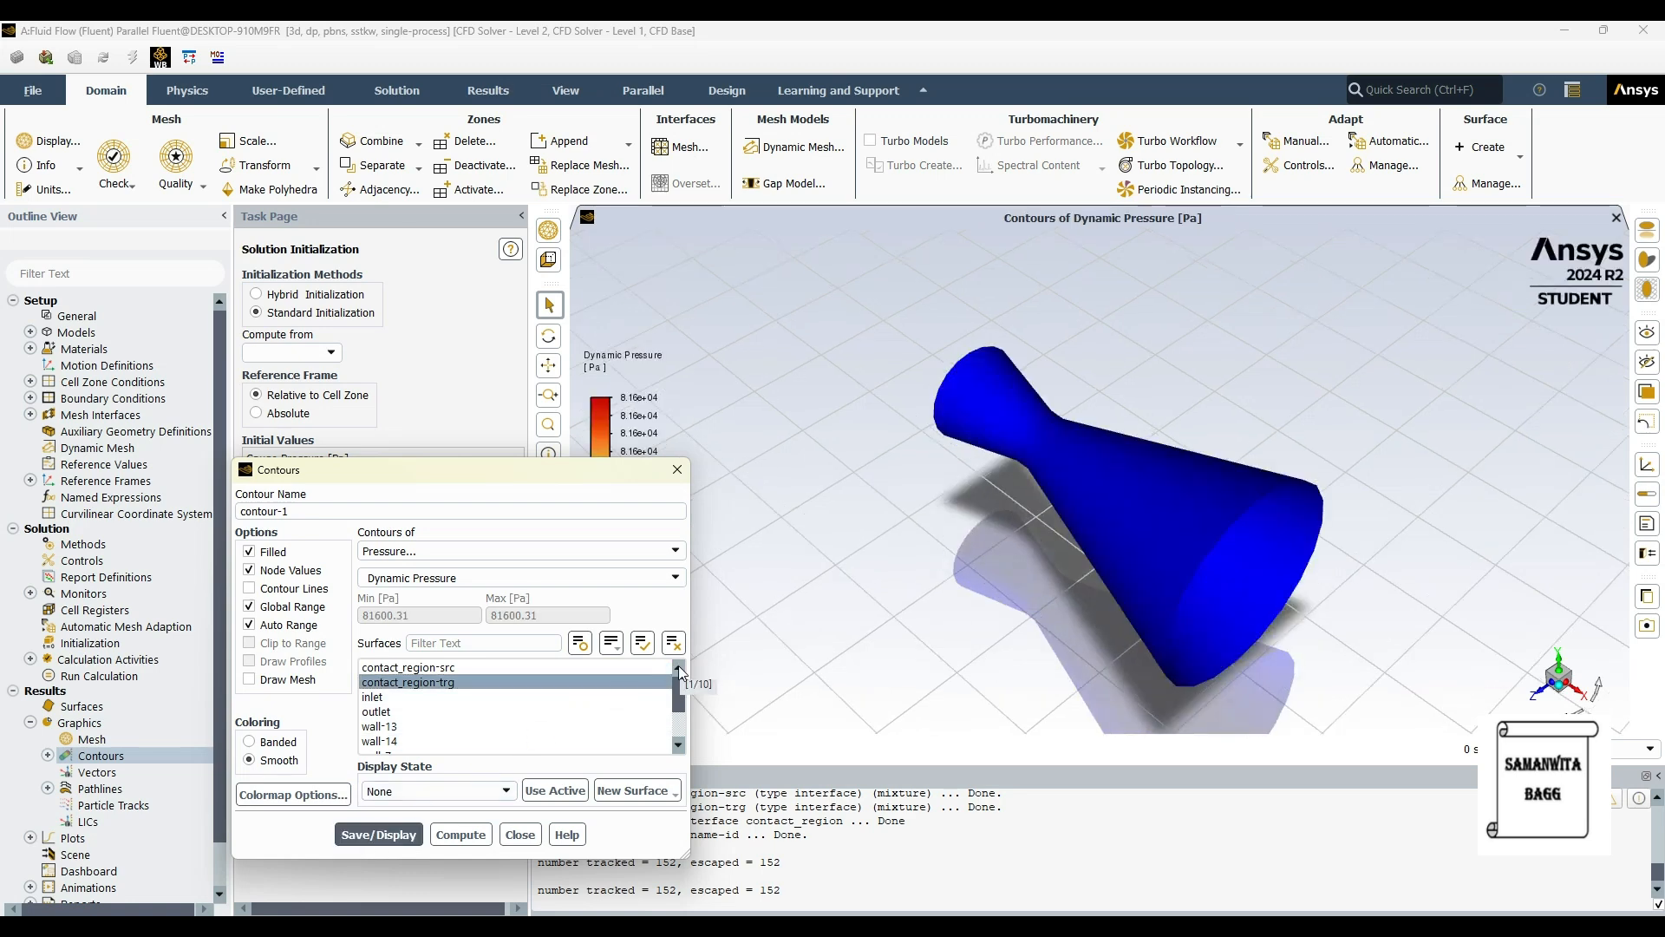
{"action": "left_click", "coordinate": [518, 833]}
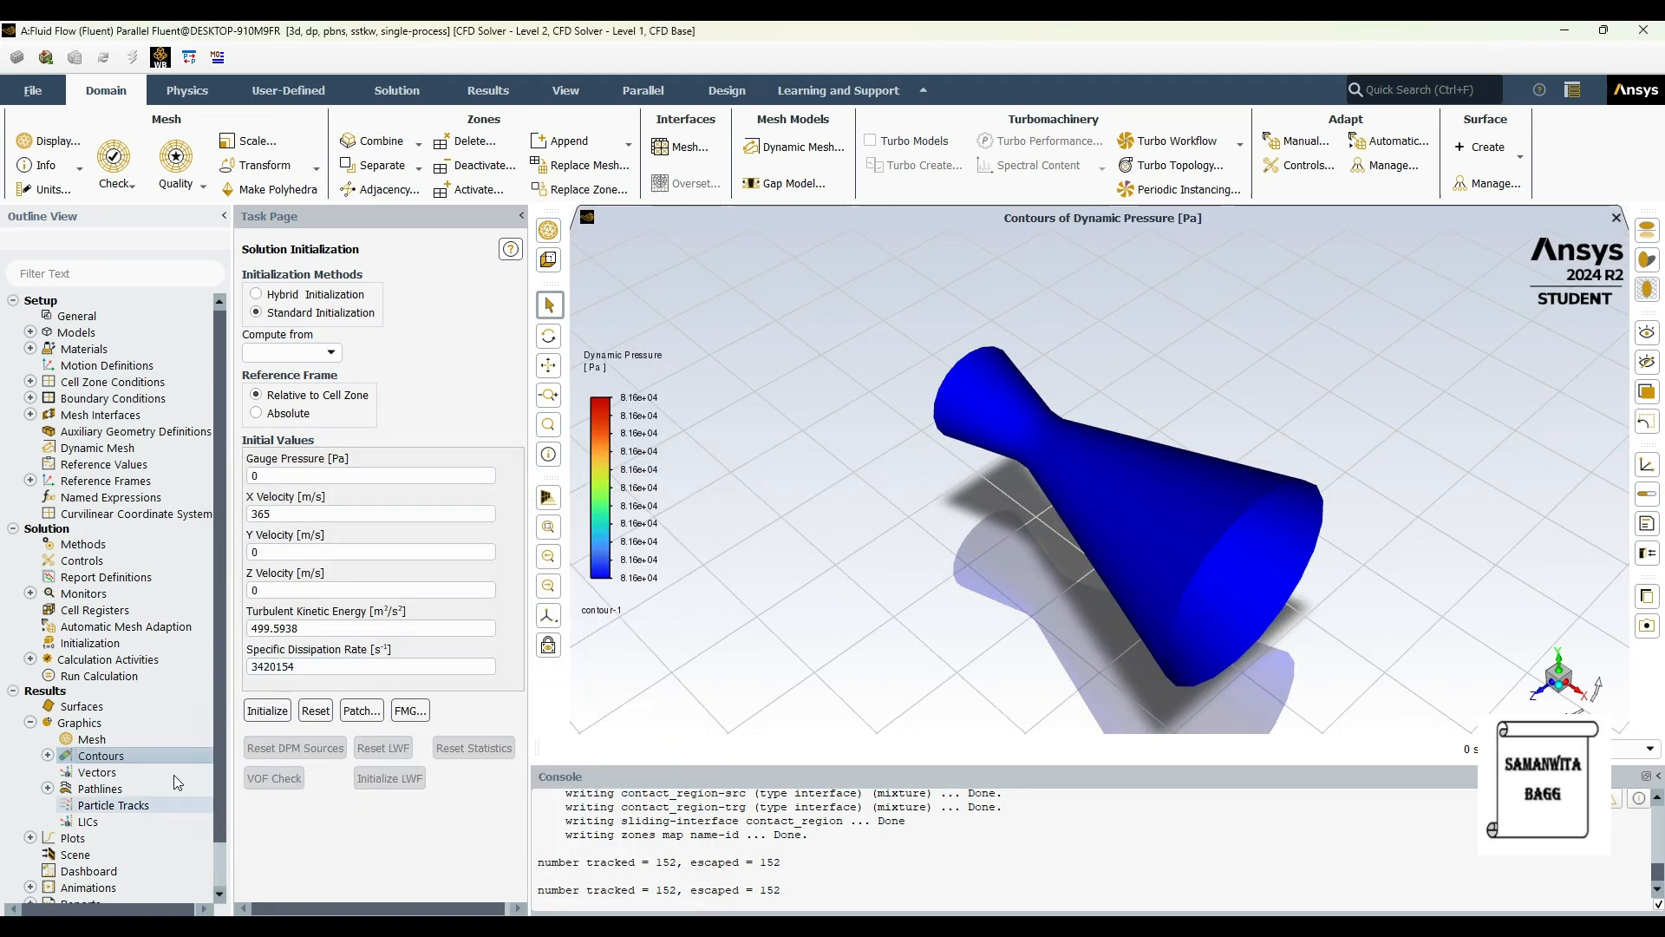
Create contour-2 of Velocity Magnitude on contact_region-trg, display it, then collapse the Graphics entries.
{"action": "double_click", "coordinate": [99, 757]}
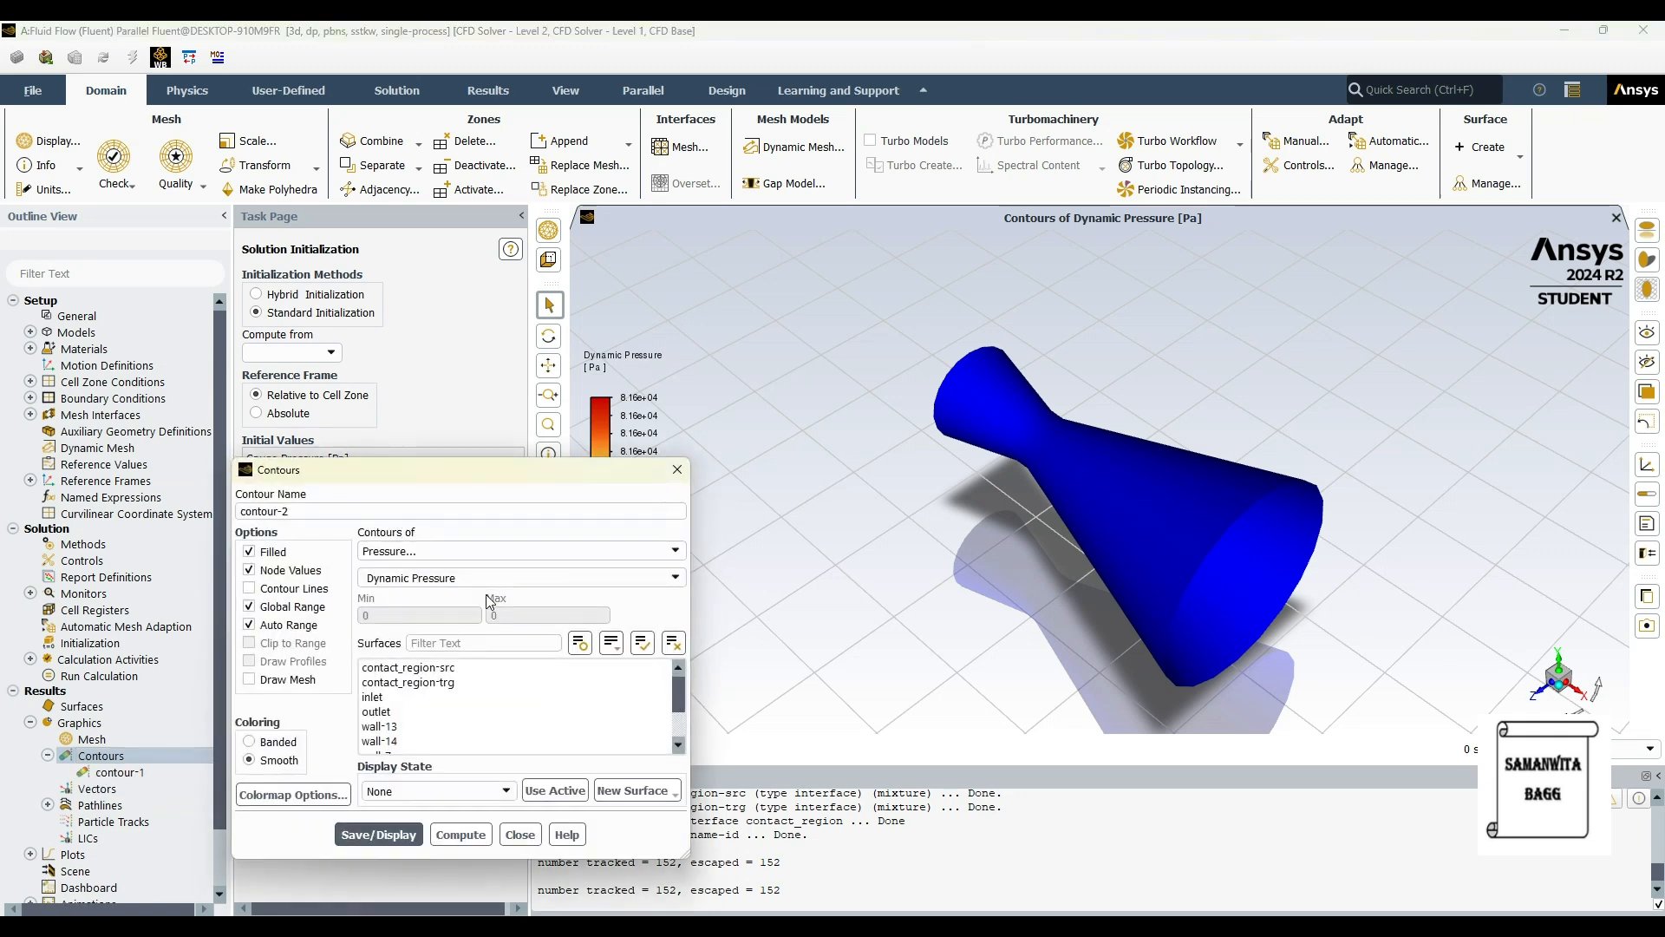
{"action": "left_click", "coordinate": [543, 550]}
{"action": "left_click", "coordinate": [430, 593]}
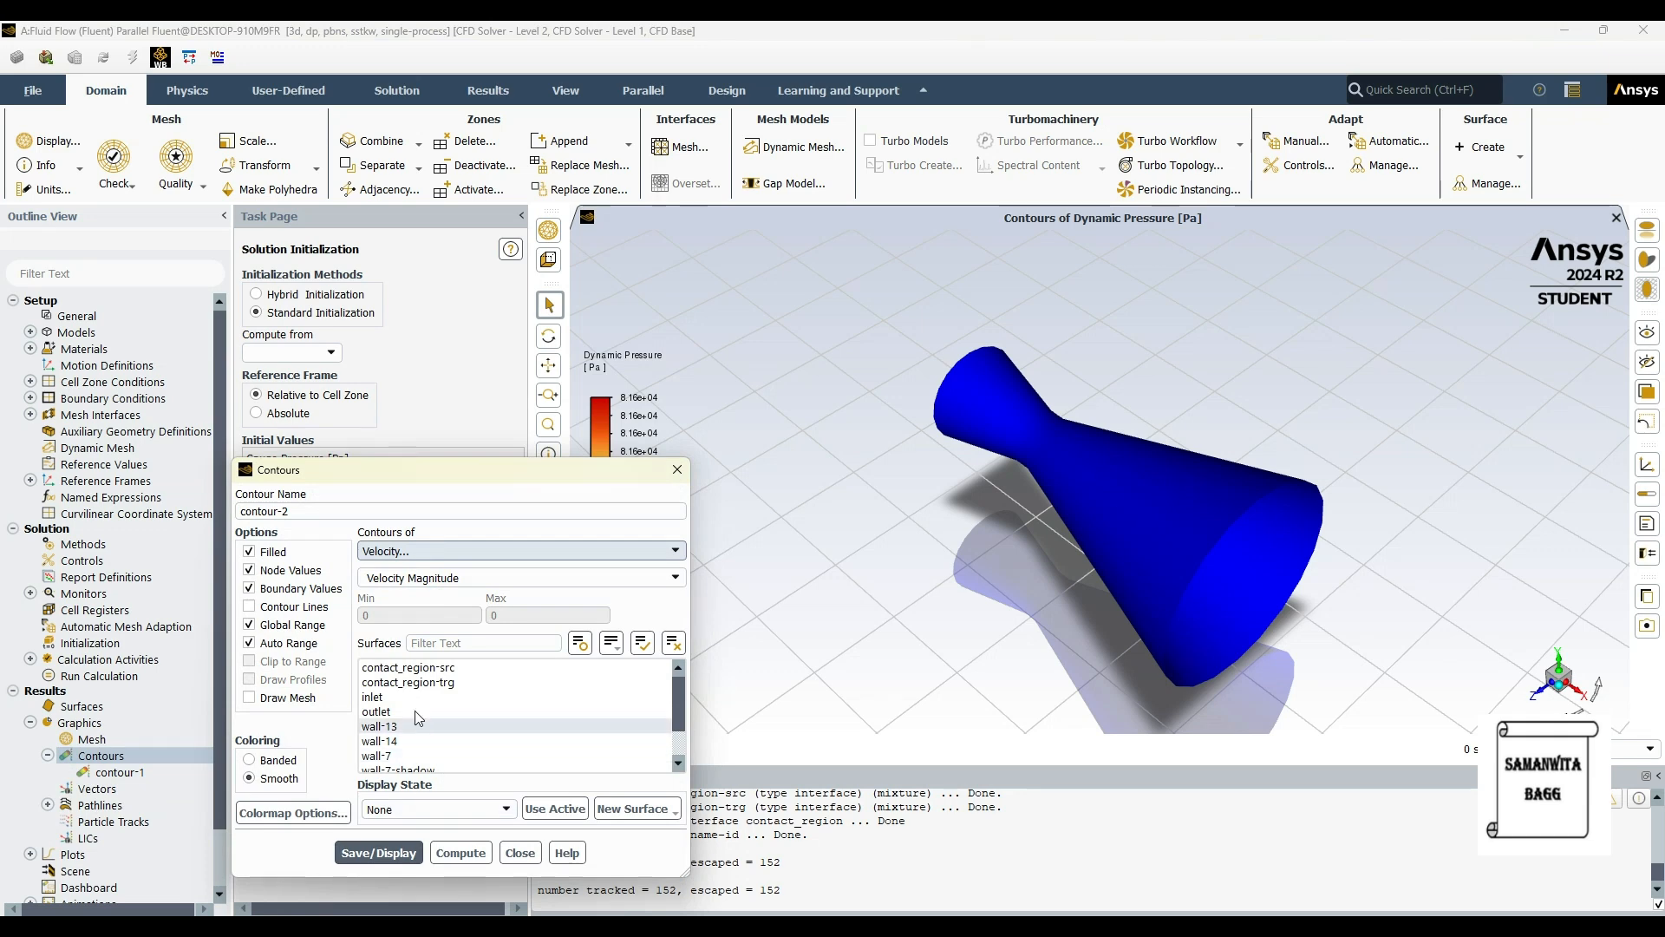
{"action": "left_click", "coordinate": [417, 684]}
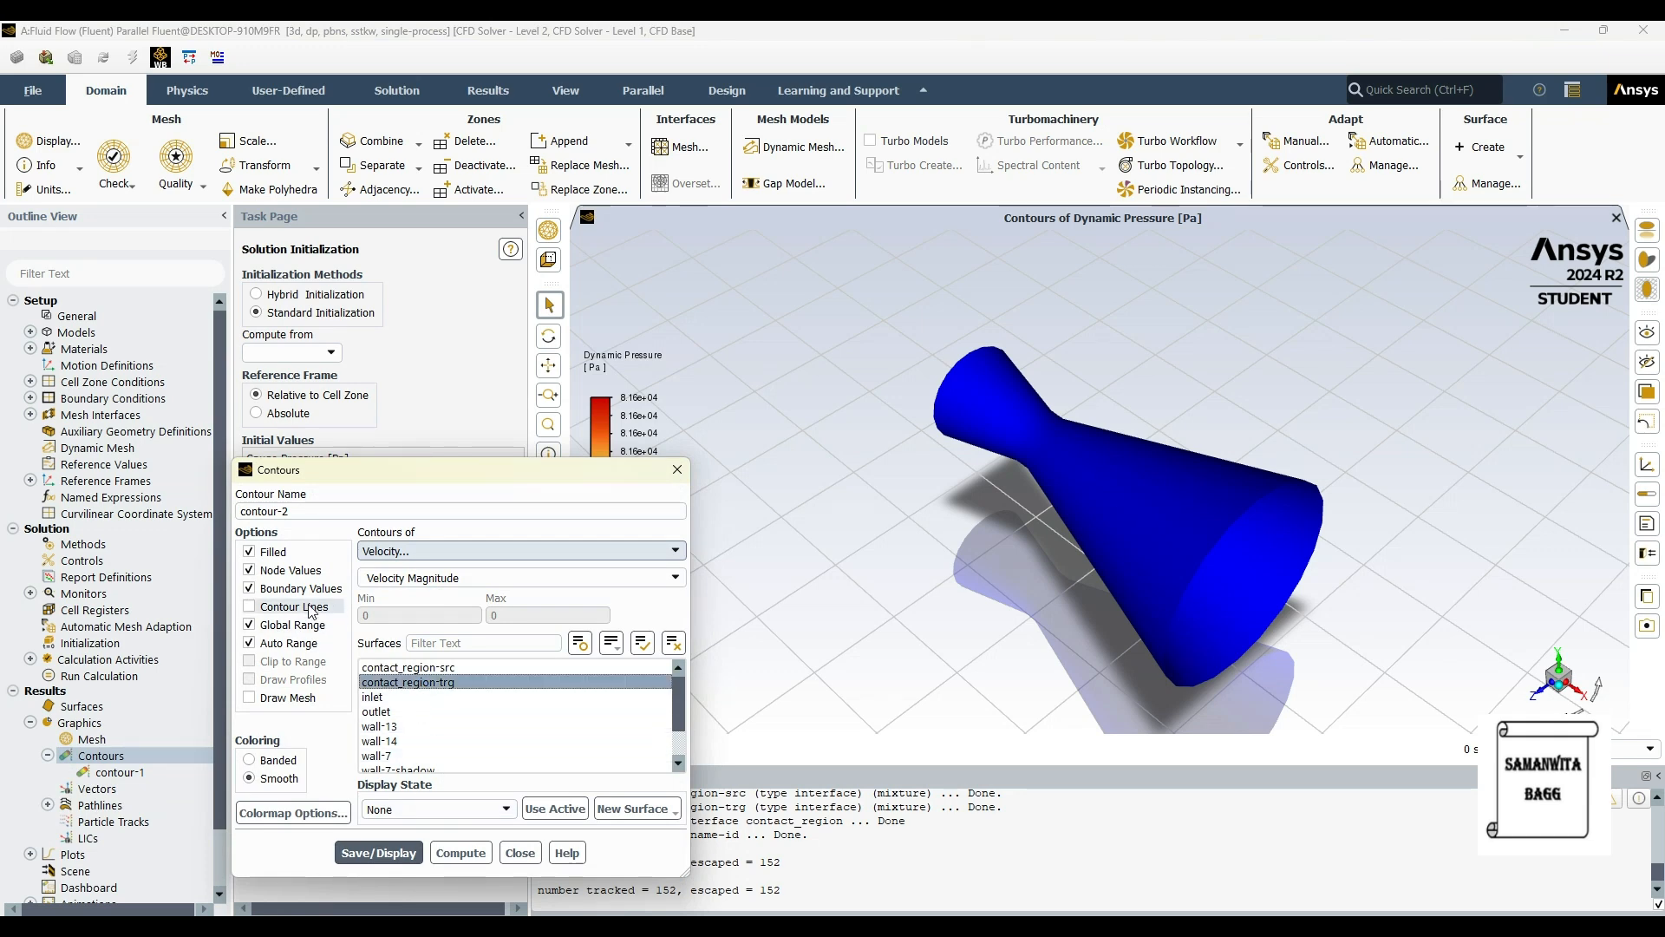
{"action": "left_click", "coordinate": [378, 851]}
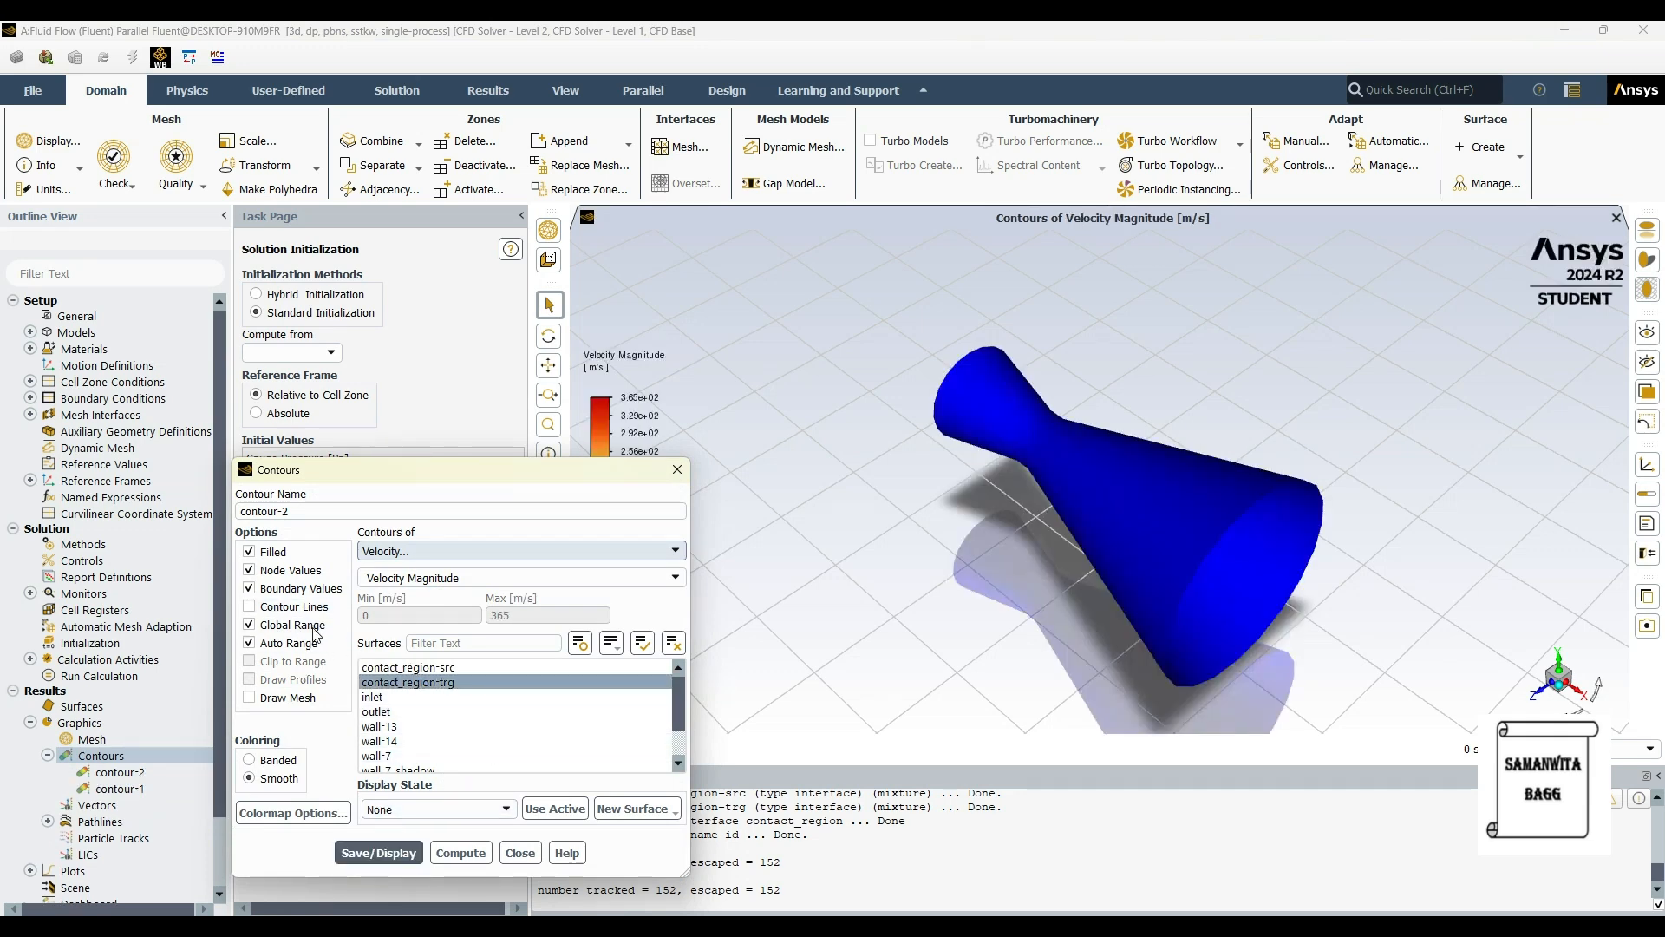
{"action": "left_click", "coordinate": [676, 468]}
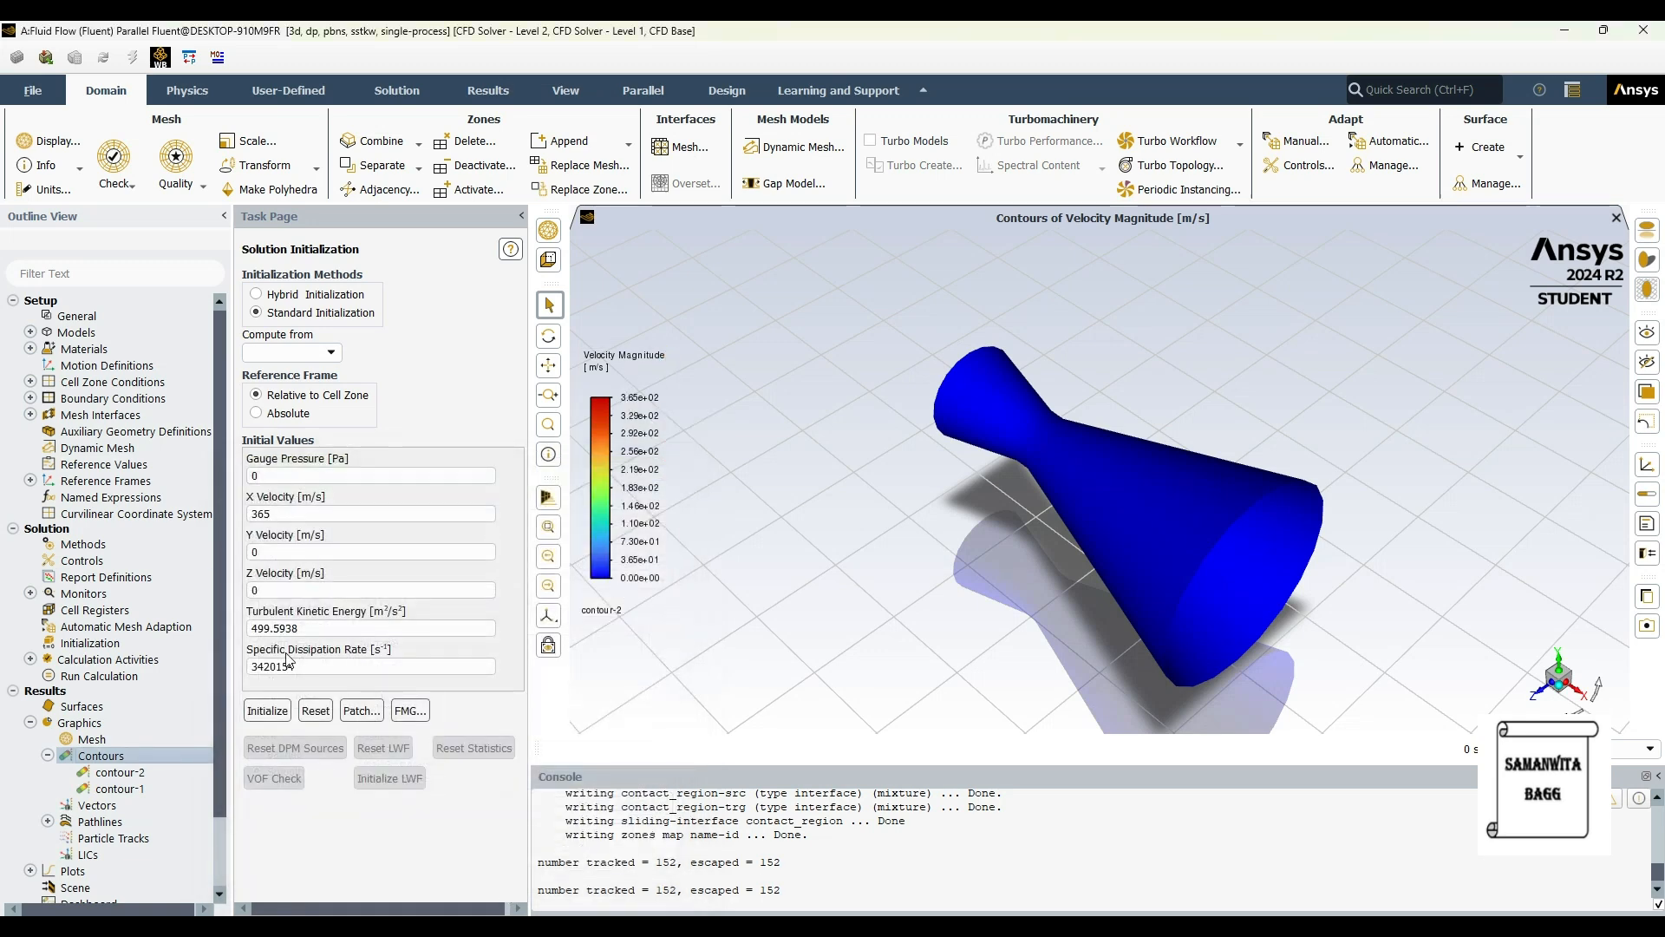
{"action": "left_click", "coordinate": [30, 723]}
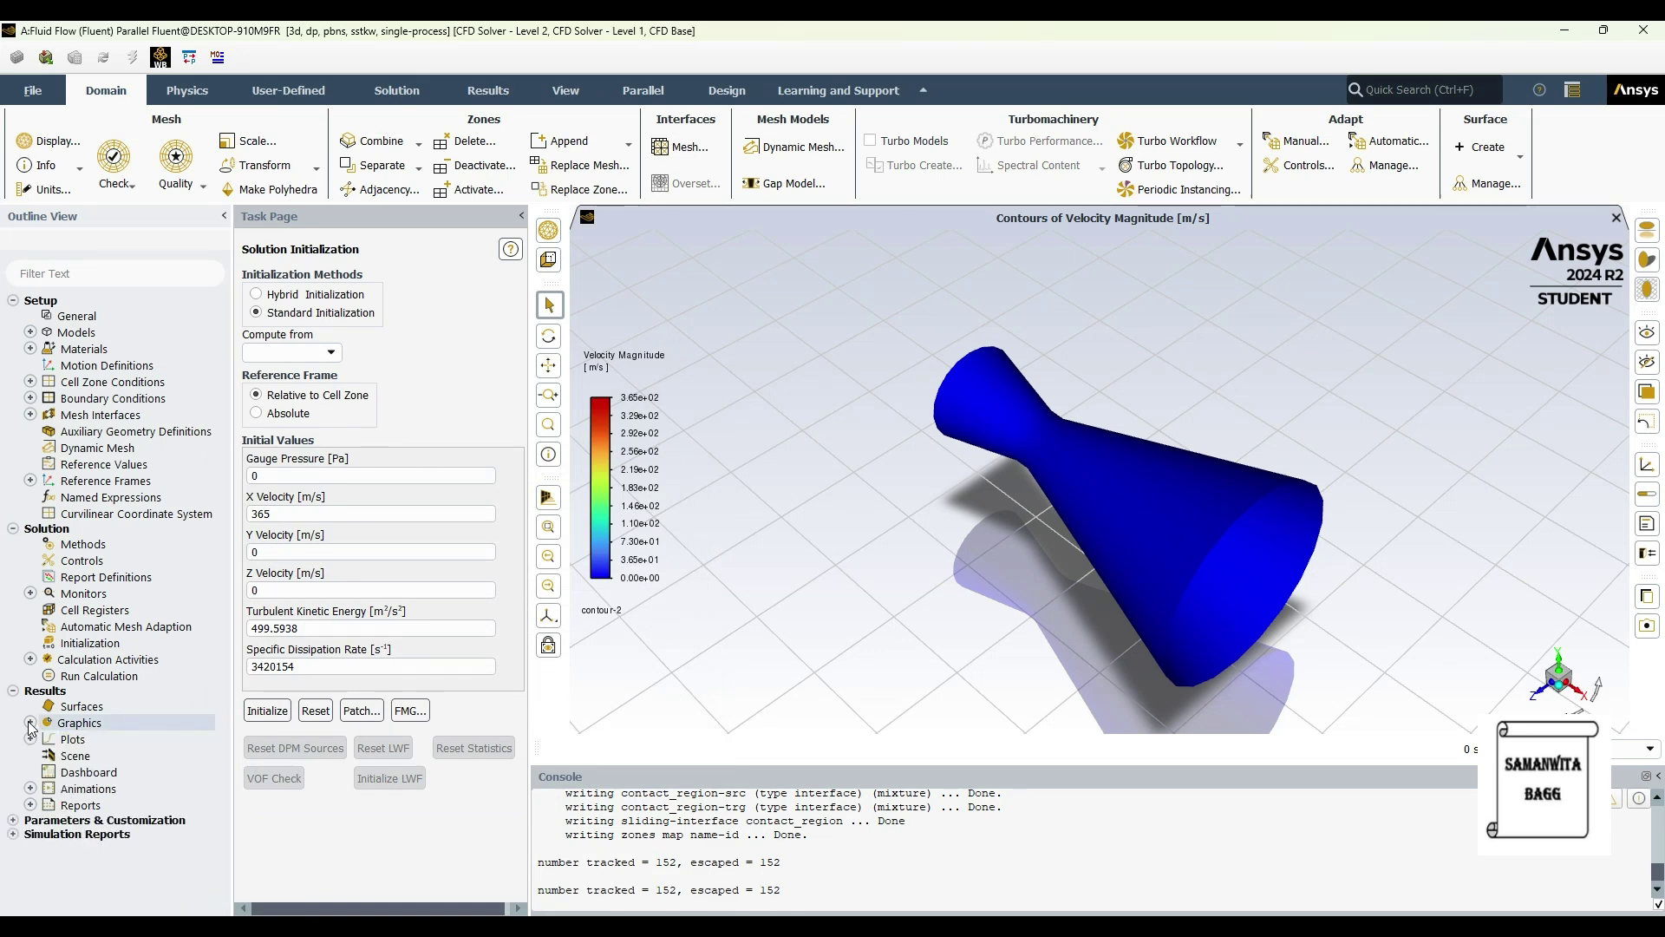
Set Number of Iterations to 500 in Run Calculation and start the solution.
{"action": "left_click", "coordinate": [31, 789]}
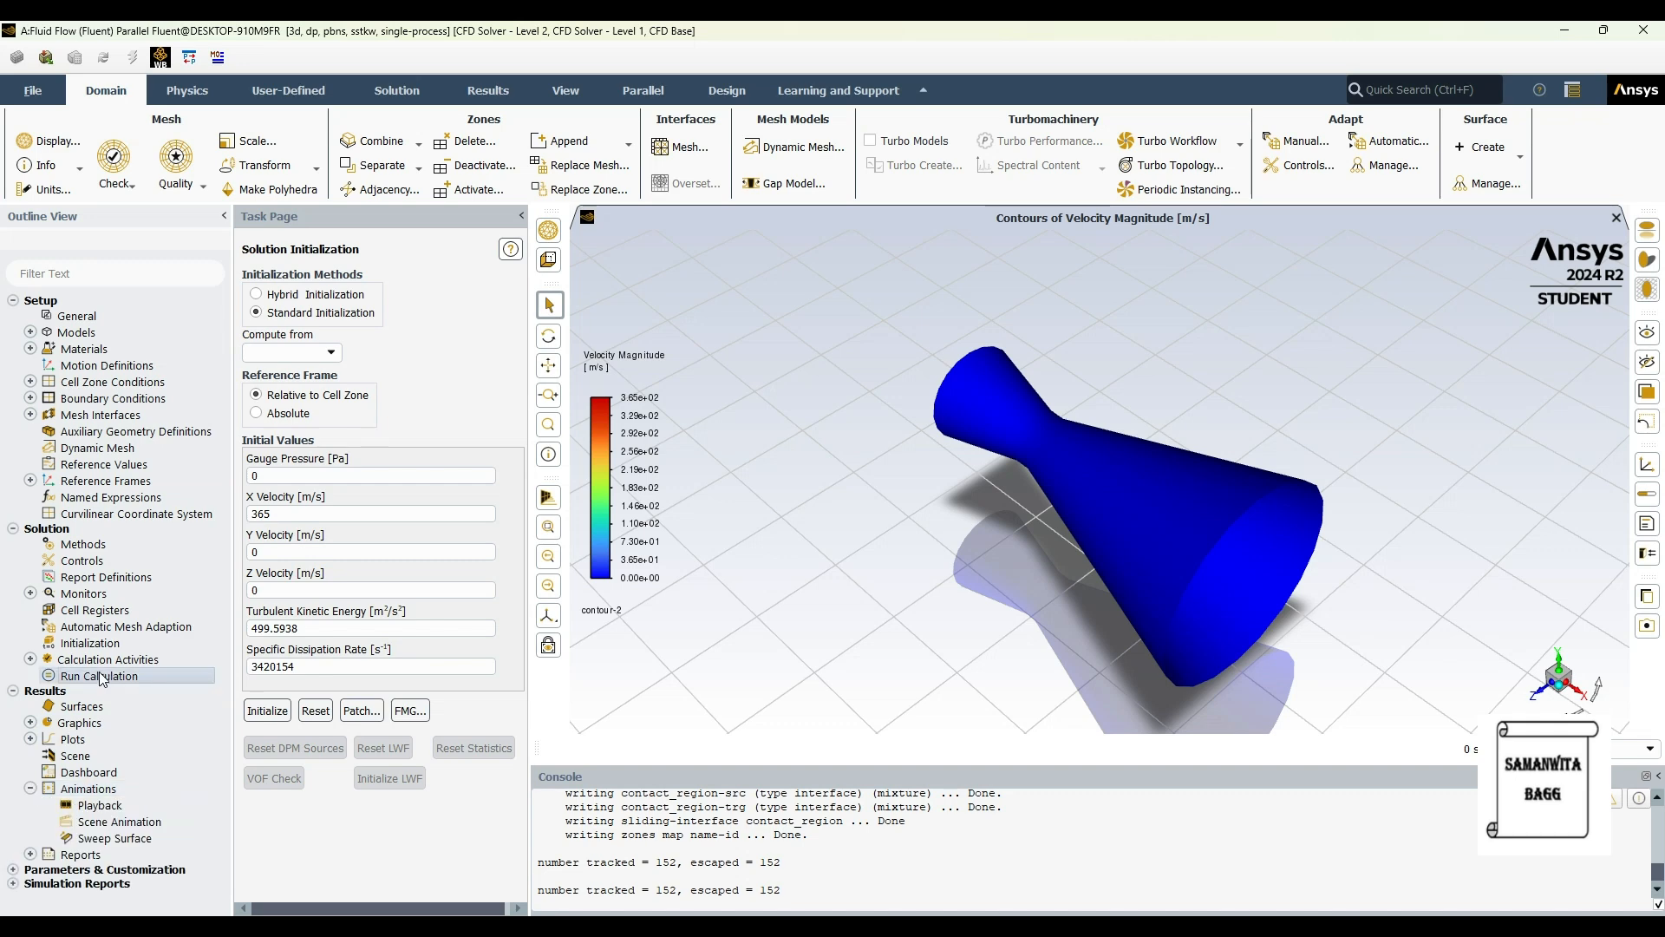
{"action": "left_click", "coordinate": [101, 678]}
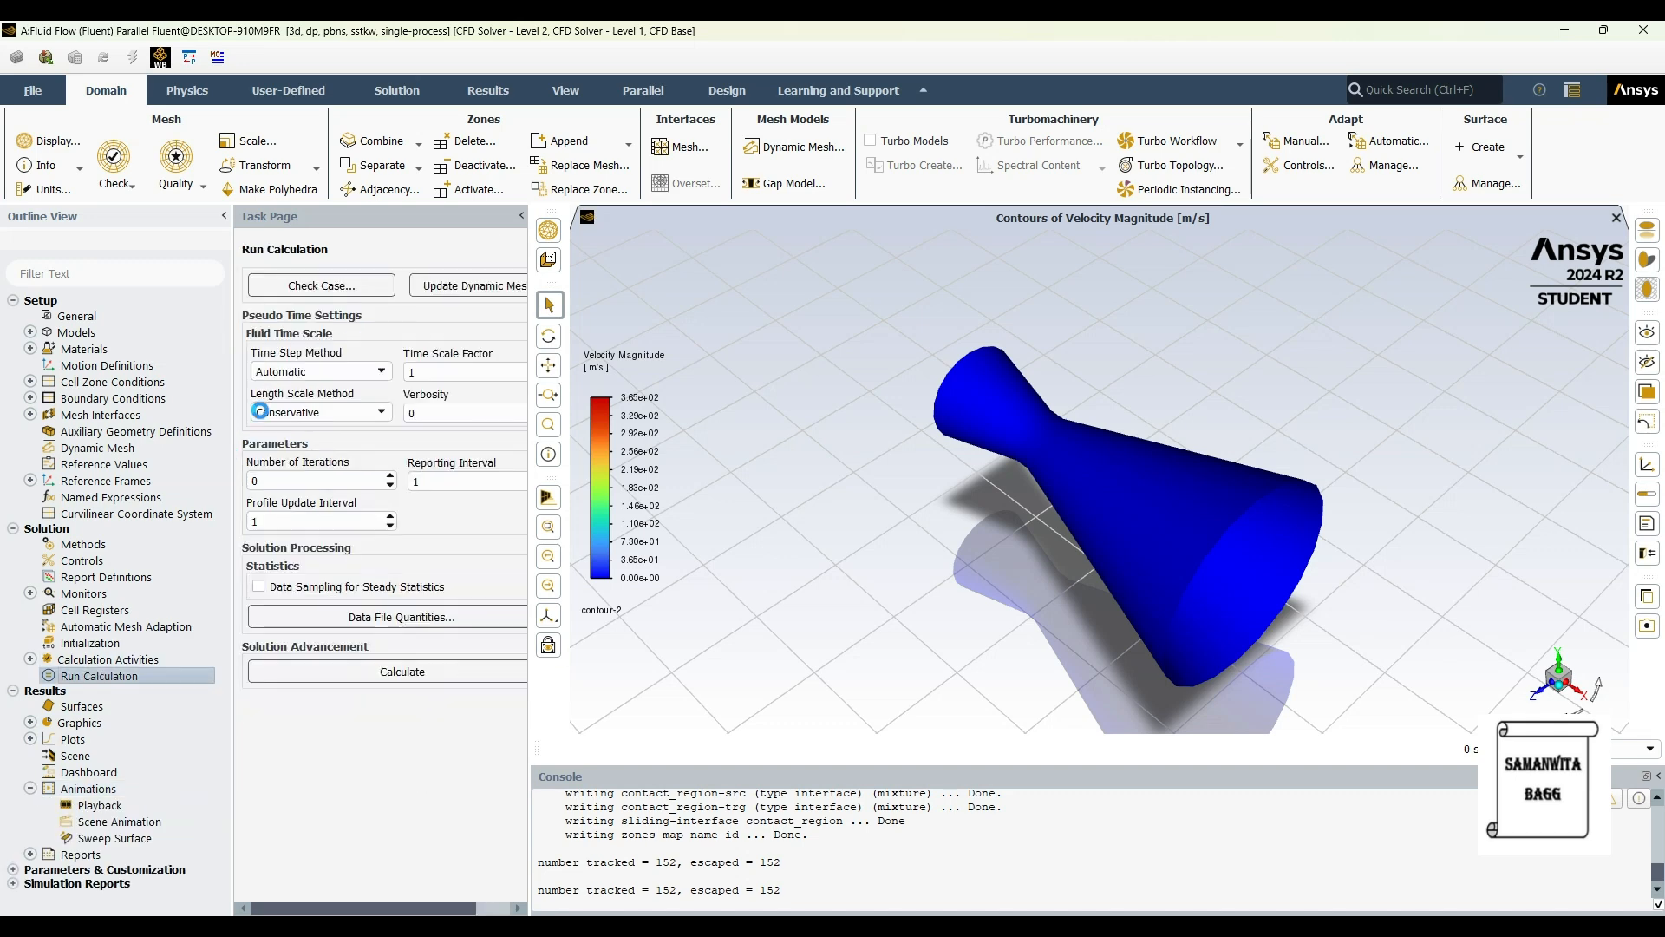
{"action": "double_click", "coordinate": [293, 480]}
{"action": "type", "text": "500"}
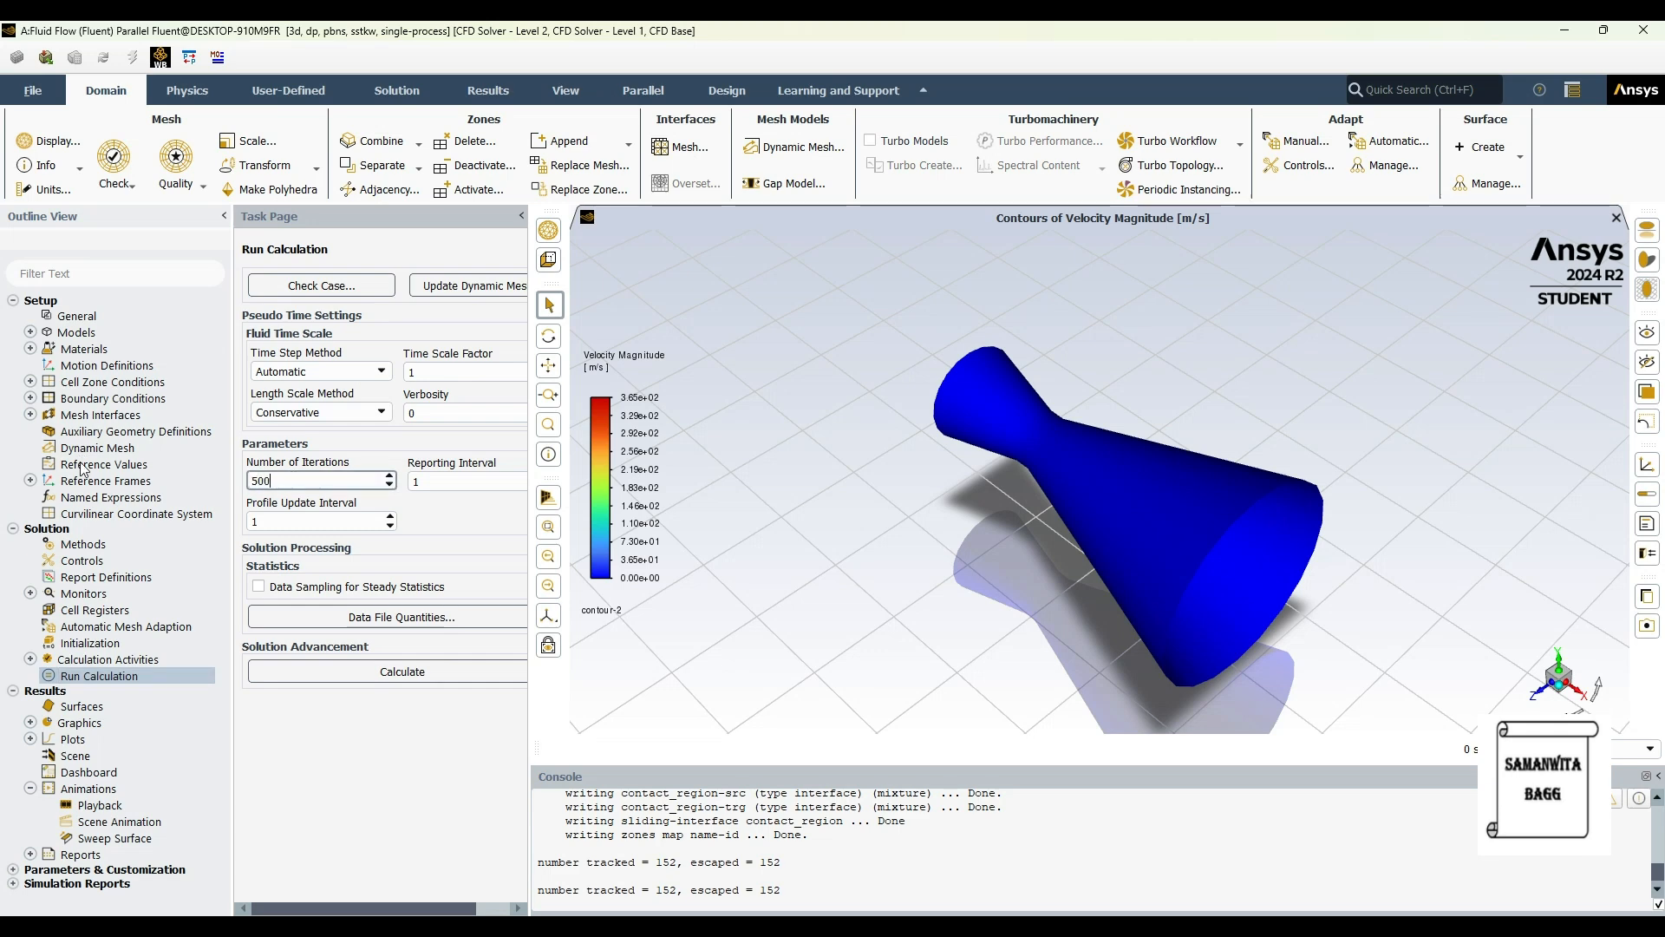
{"action": "left_click", "coordinate": [403, 672]}
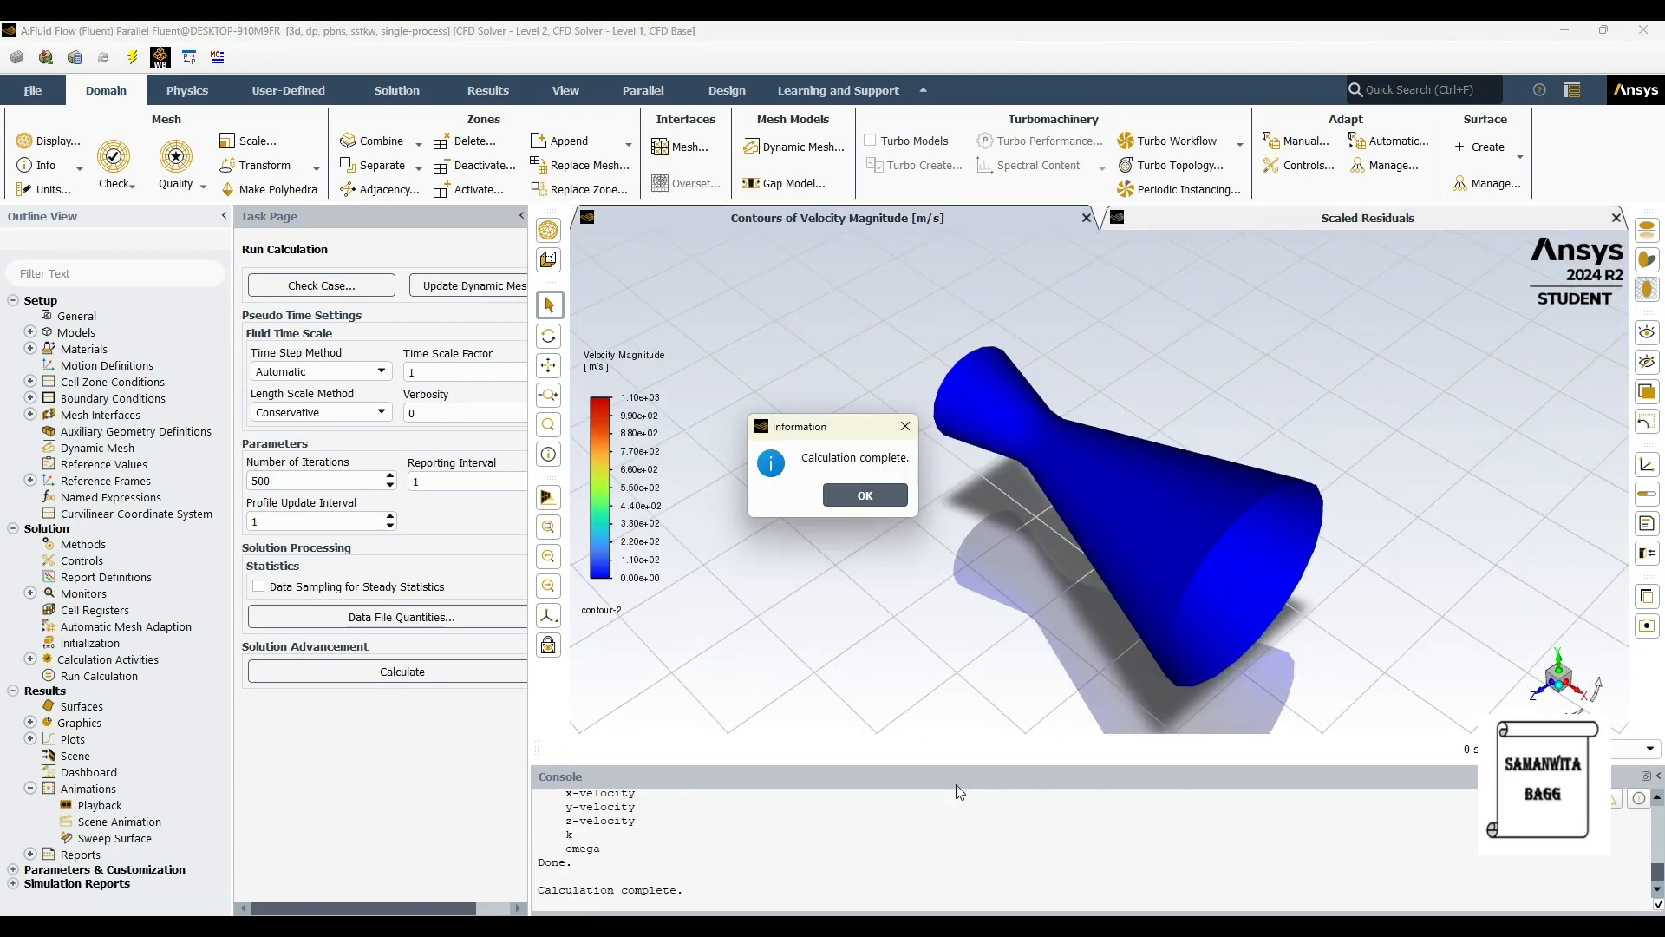
Dismiss the completion notice and review the Scaled Residuals convergence plot.
{"action": "left_click", "coordinate": [864, 496]}
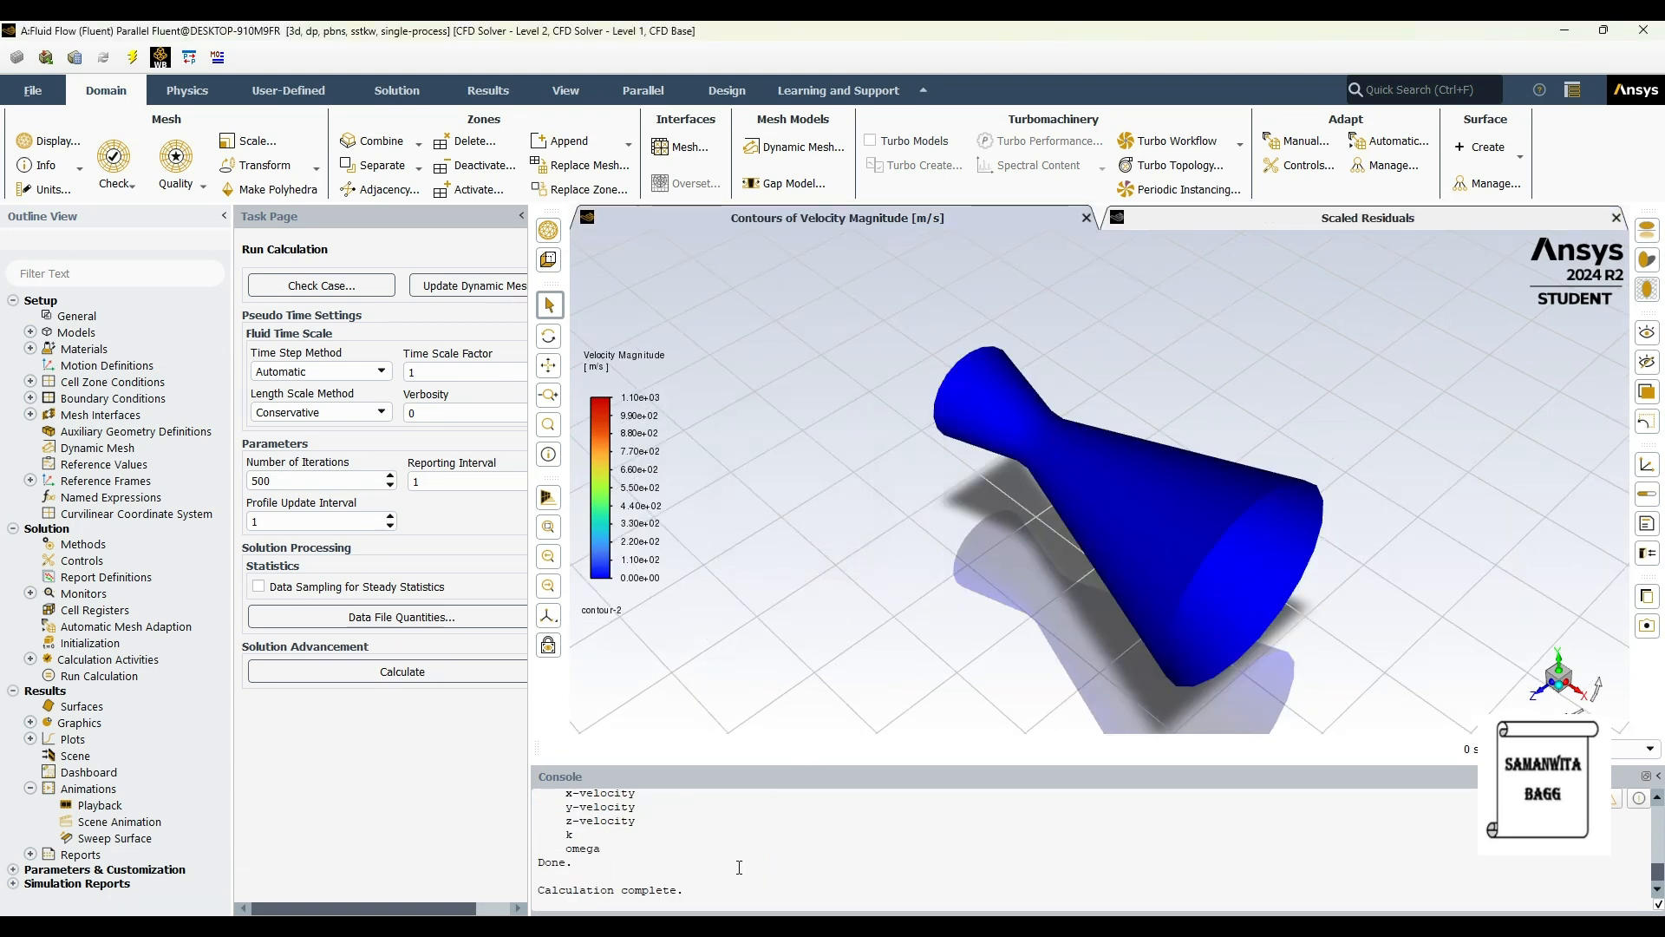
{"action": "scroll", "coordinate": [696, 851], "scroll_direction": "up", "scroll_amount": 3}
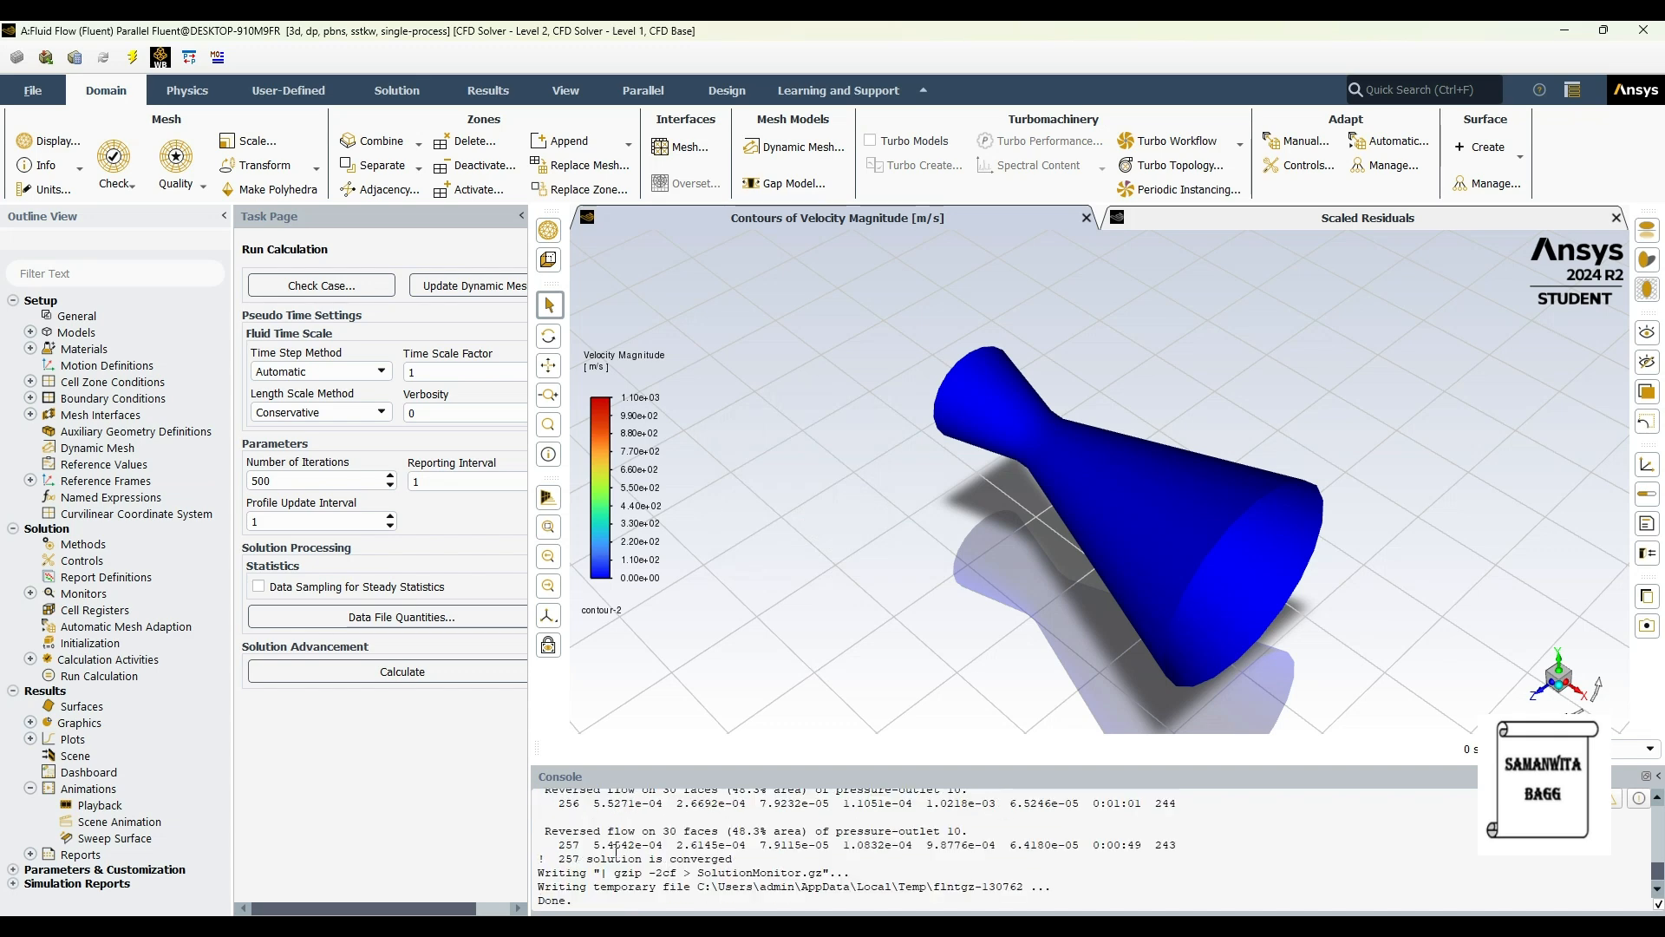
{"action": "left_click_drag", "start_coordinate": [552, 857], "coordinate": [758, 857]}
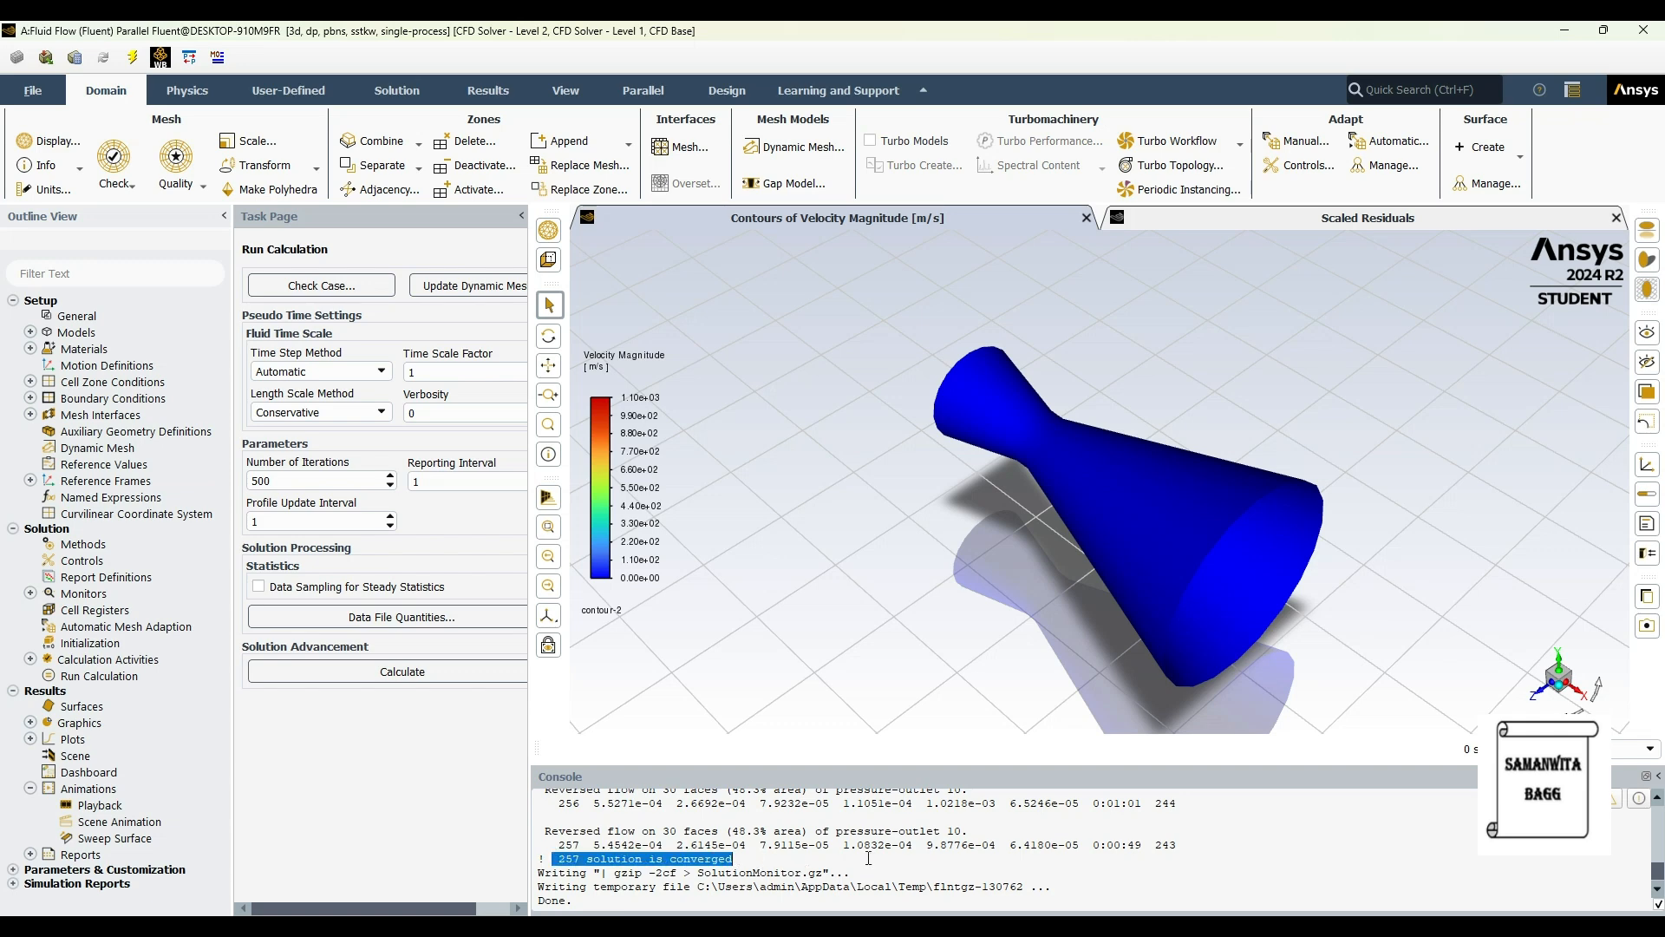
{"action": "left_click", "coordinate": [547, 853]}
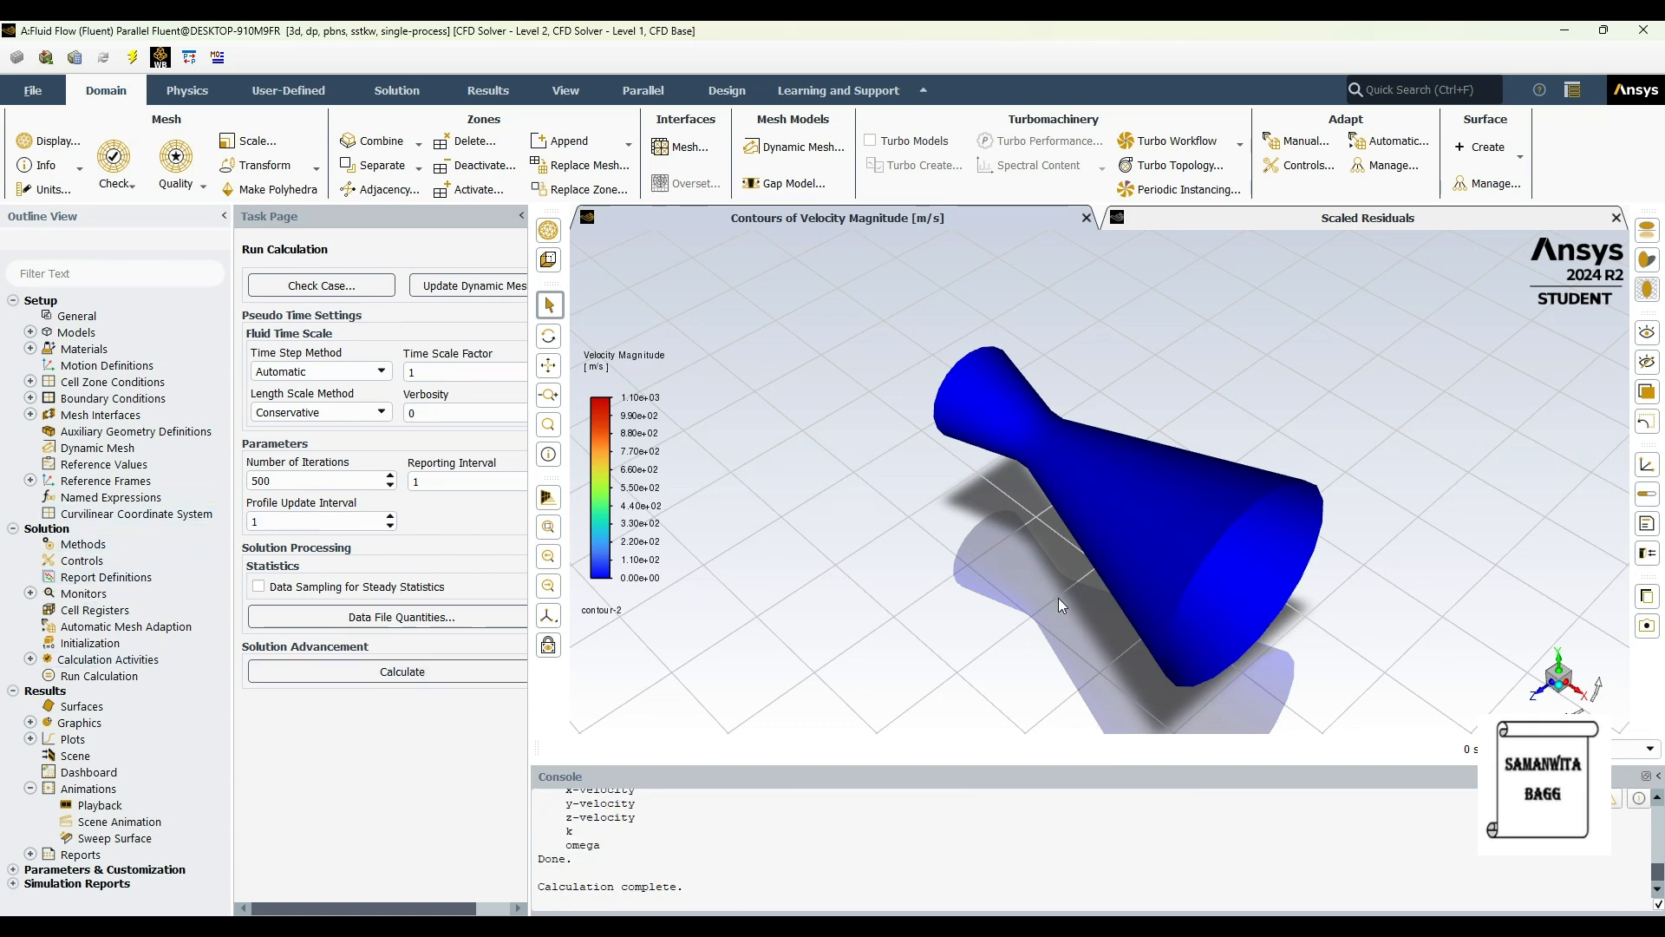
{"action": "left_click", "coordinate": [1368, 217]}
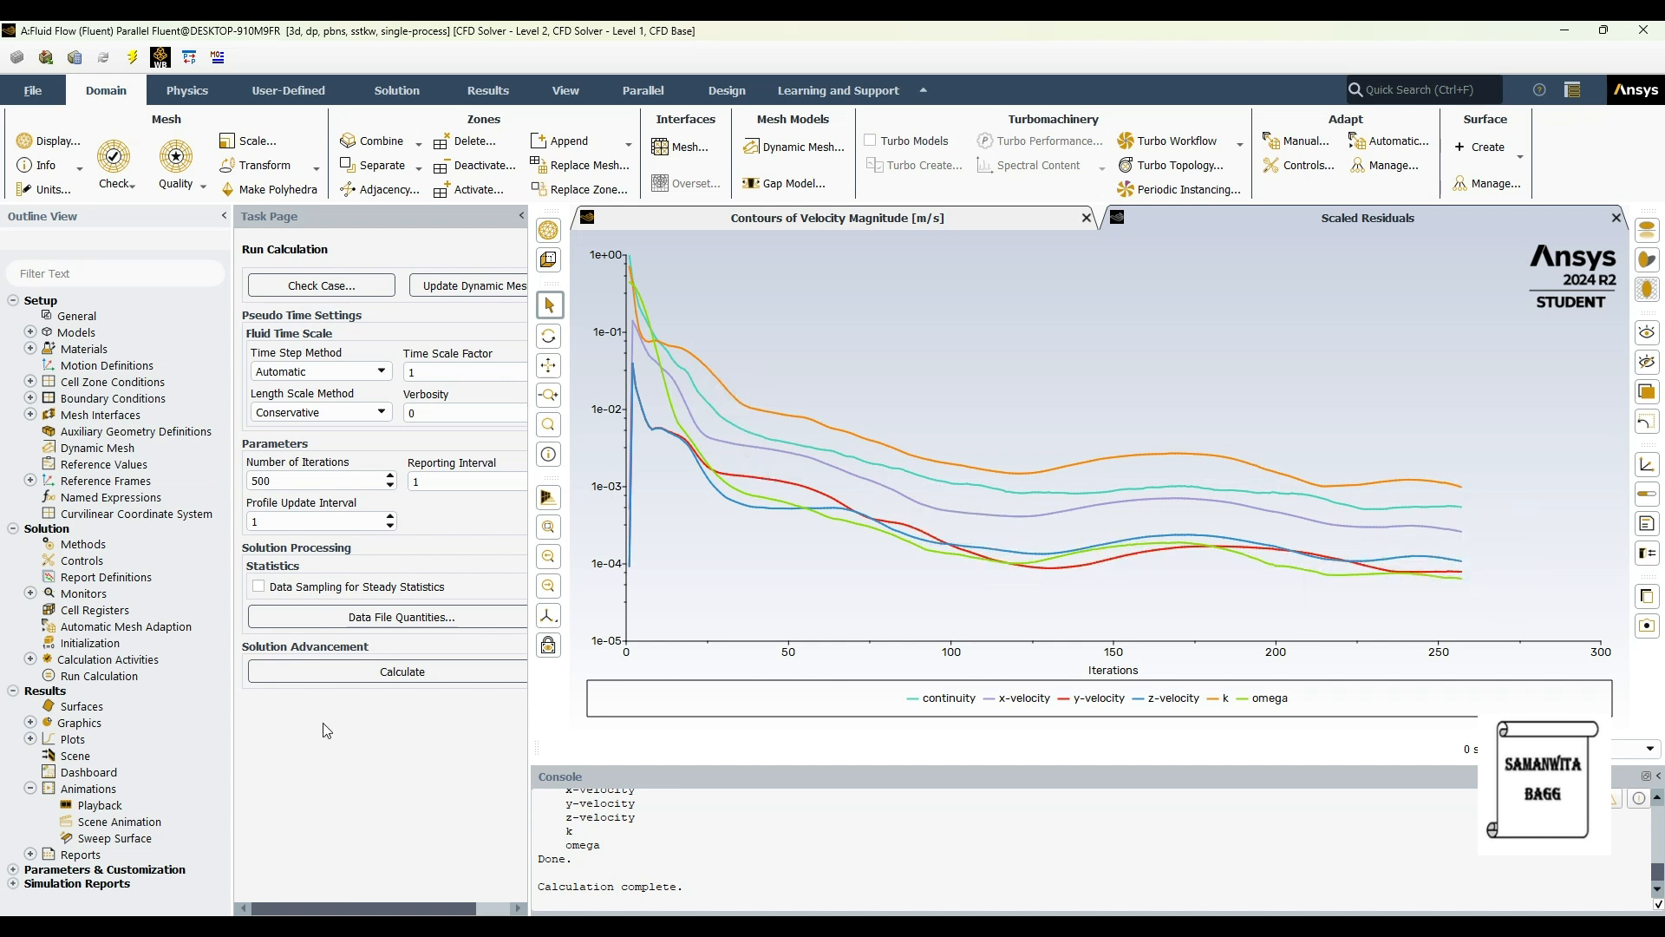
{"action": "left_click", "coordinate": [912, 217]}
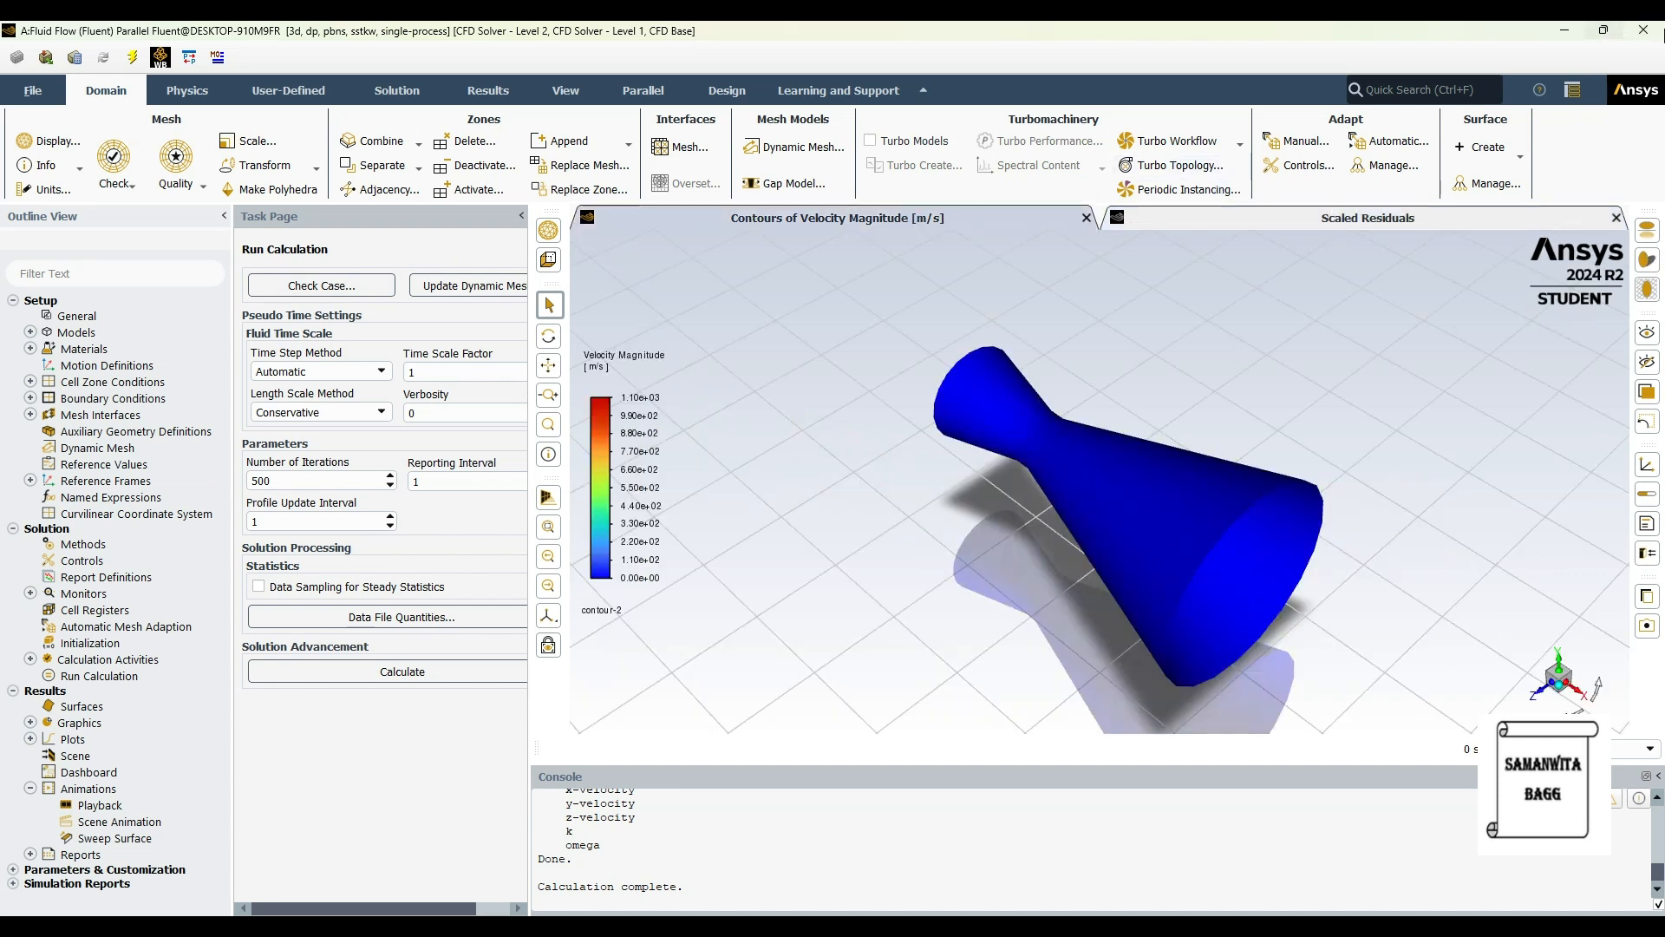
Close the Fluent session and open the Results cell in CFD-Post.
{"action": "left_click", "coordinate": [1641, 30]}
{"action": "left_click", "coordinate": [923, 500]}
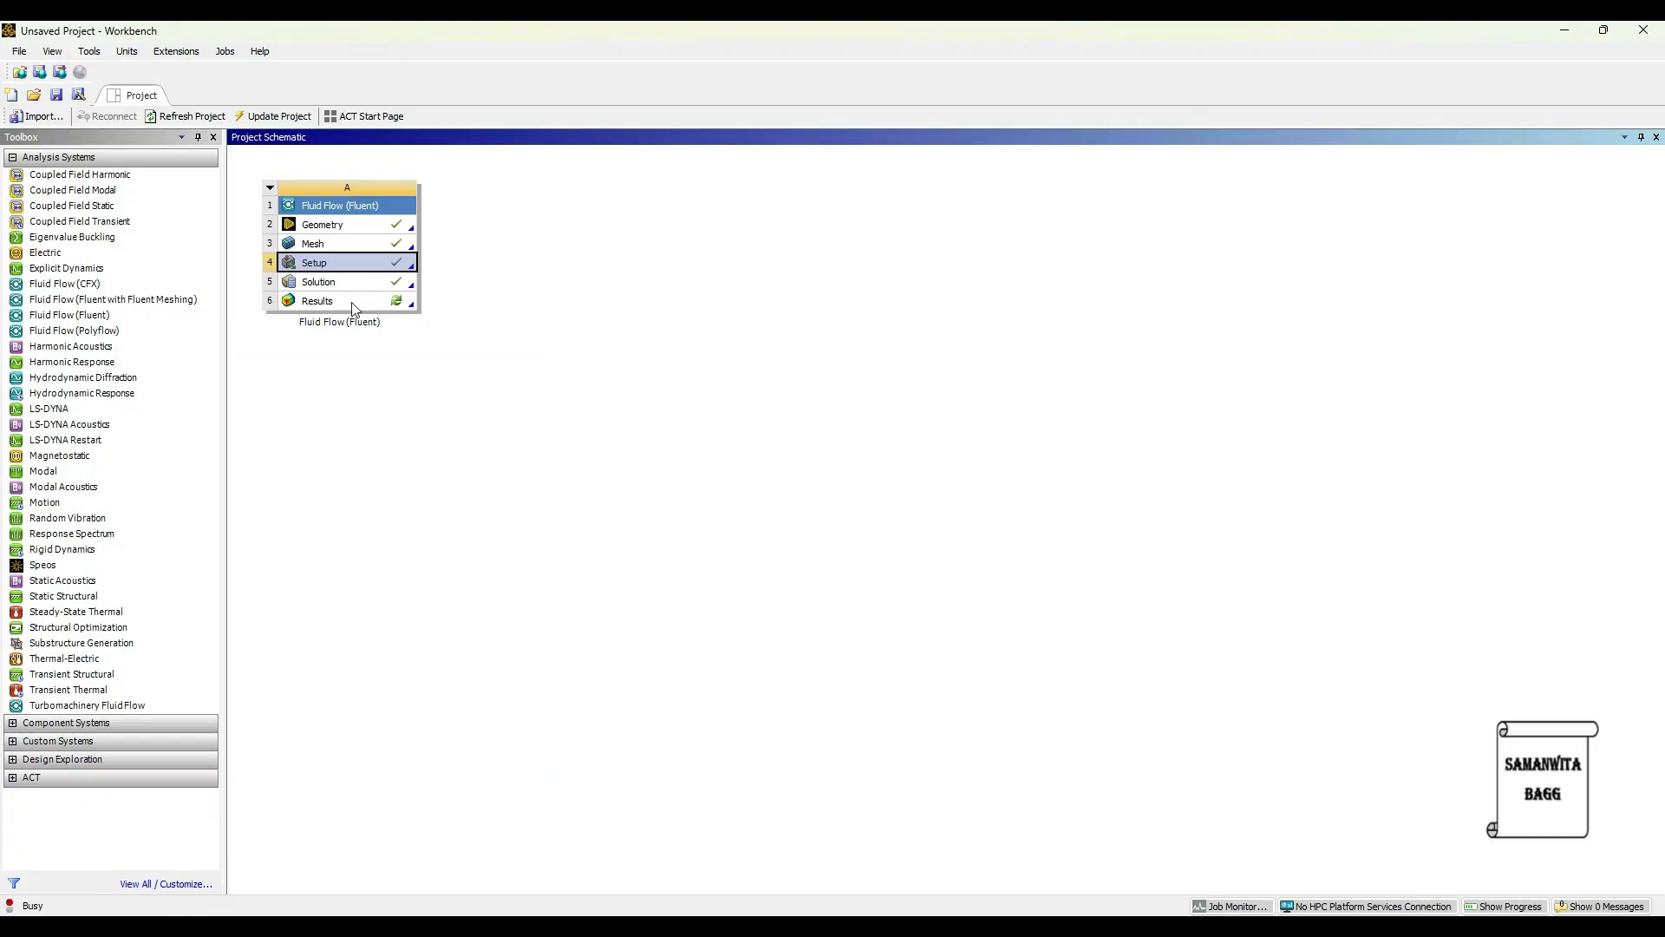
{"action": "double_click", "coordinate": [355, 302]}
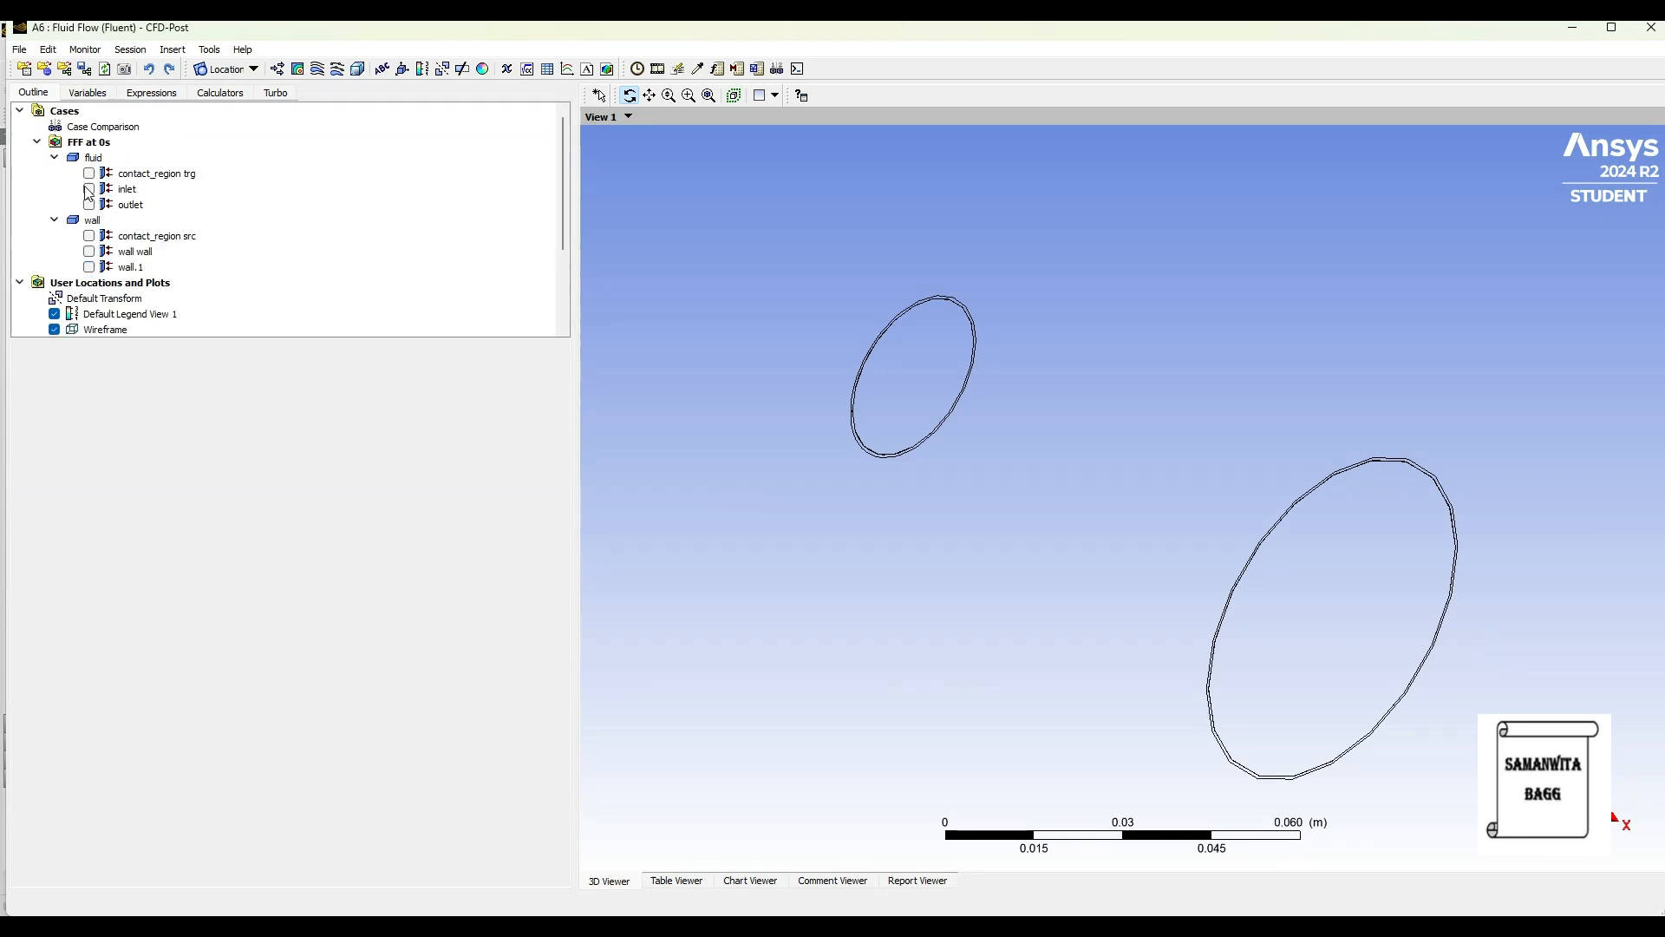
Show the inlet and outlet surfaces with Render transparency 0.9.
{"action": "left_click", "coordinate": [90, 189]}
{"action": "left_click", "coordinate": [130, 189]}
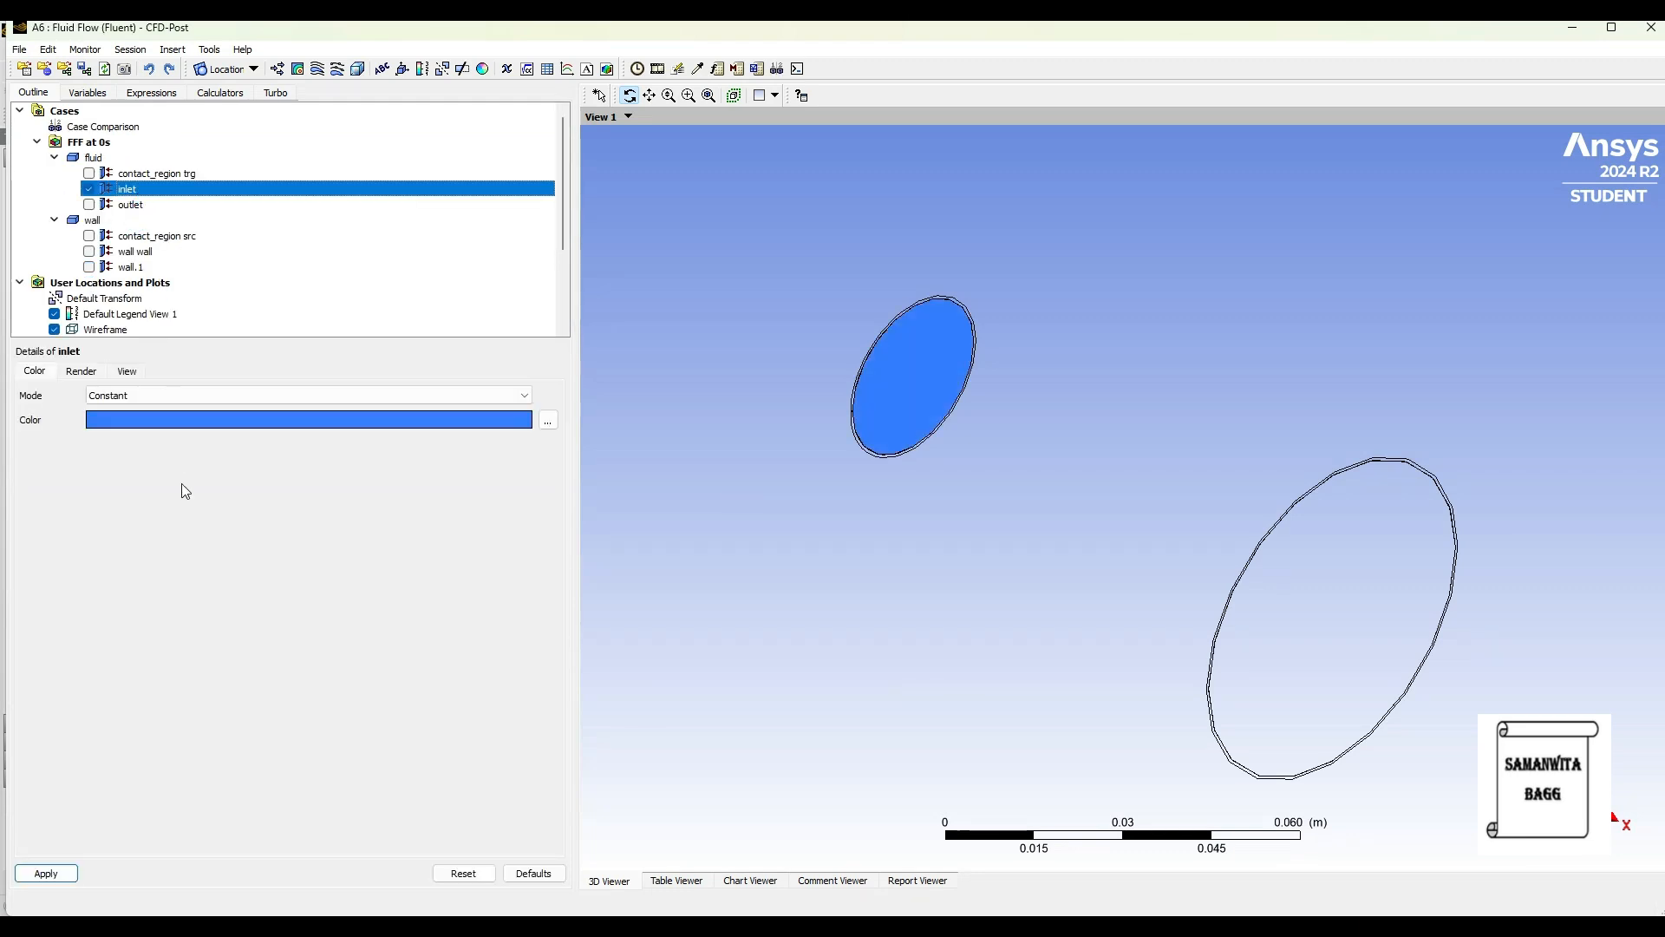
{"action": "left_click", "coordinate": [81, 371]}
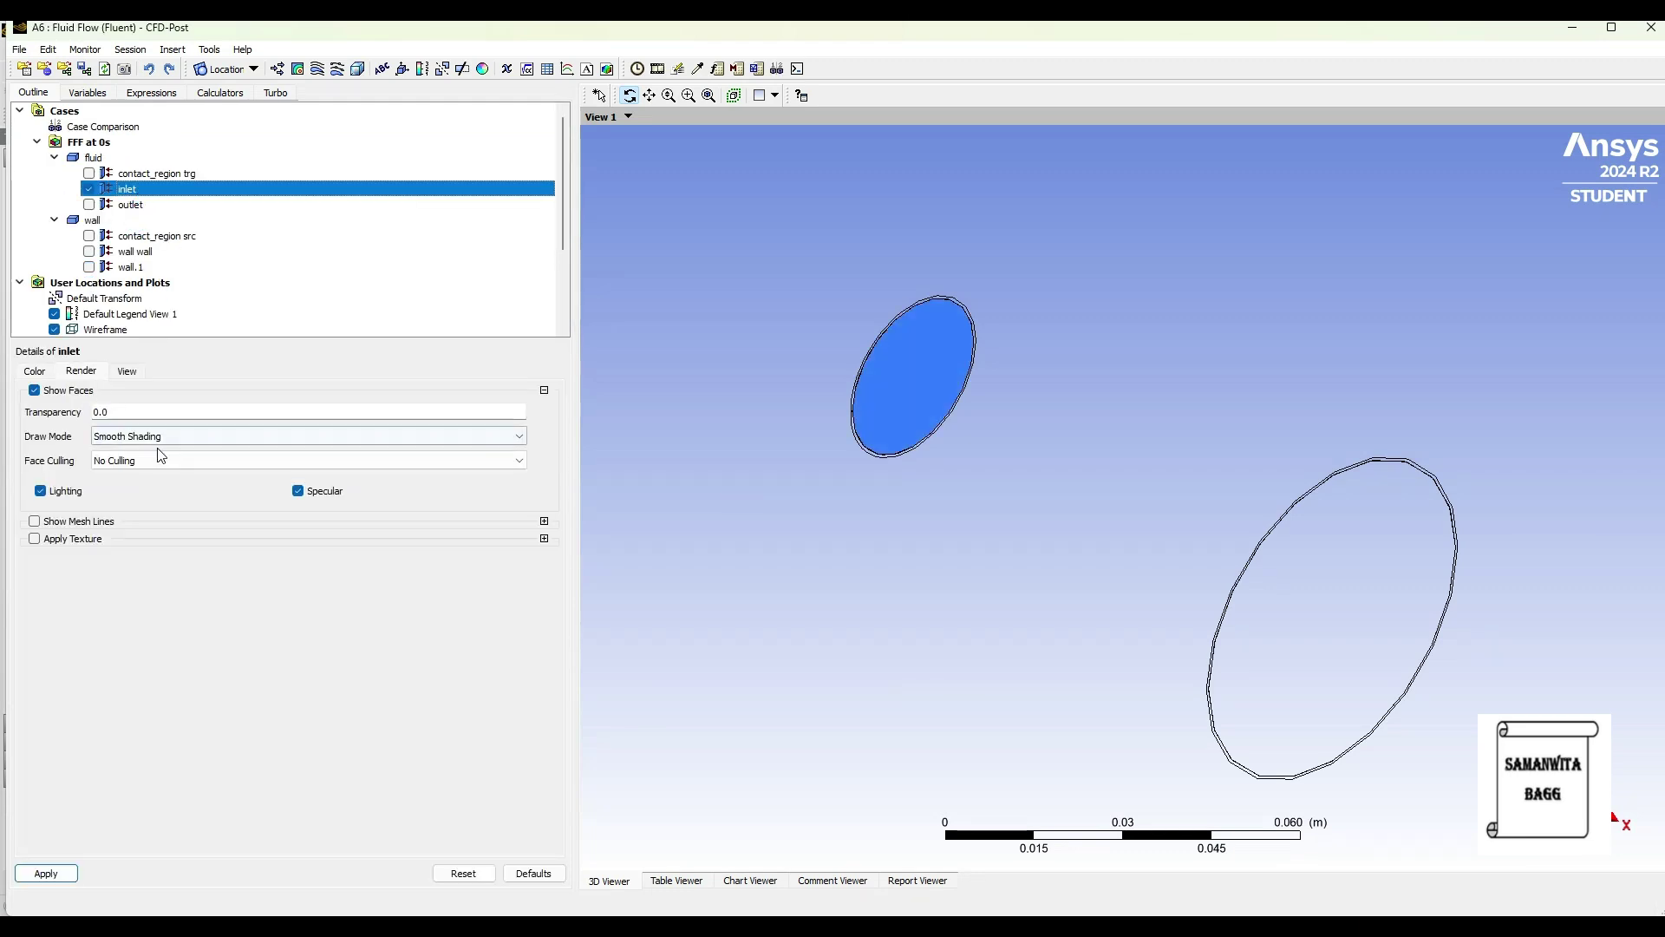
{"action": "double_click", "coordinate": [96, 412]}
{"action": "type", "text": "0.9"}
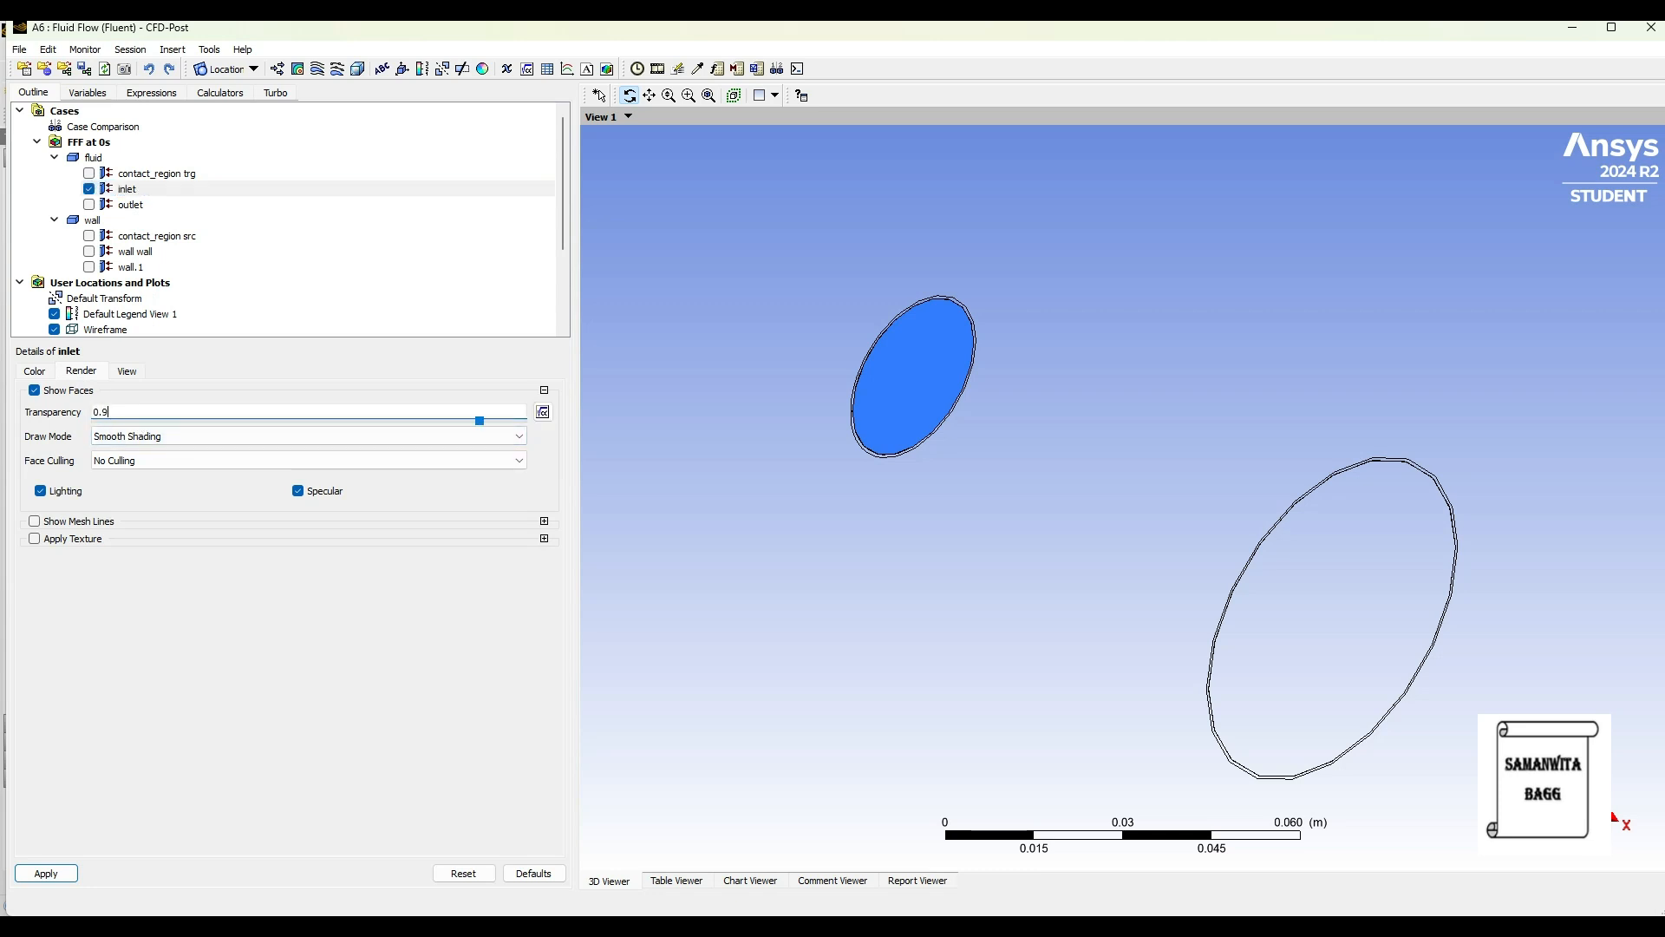
{"action": "left_click", "coordinate": [46, 873]}
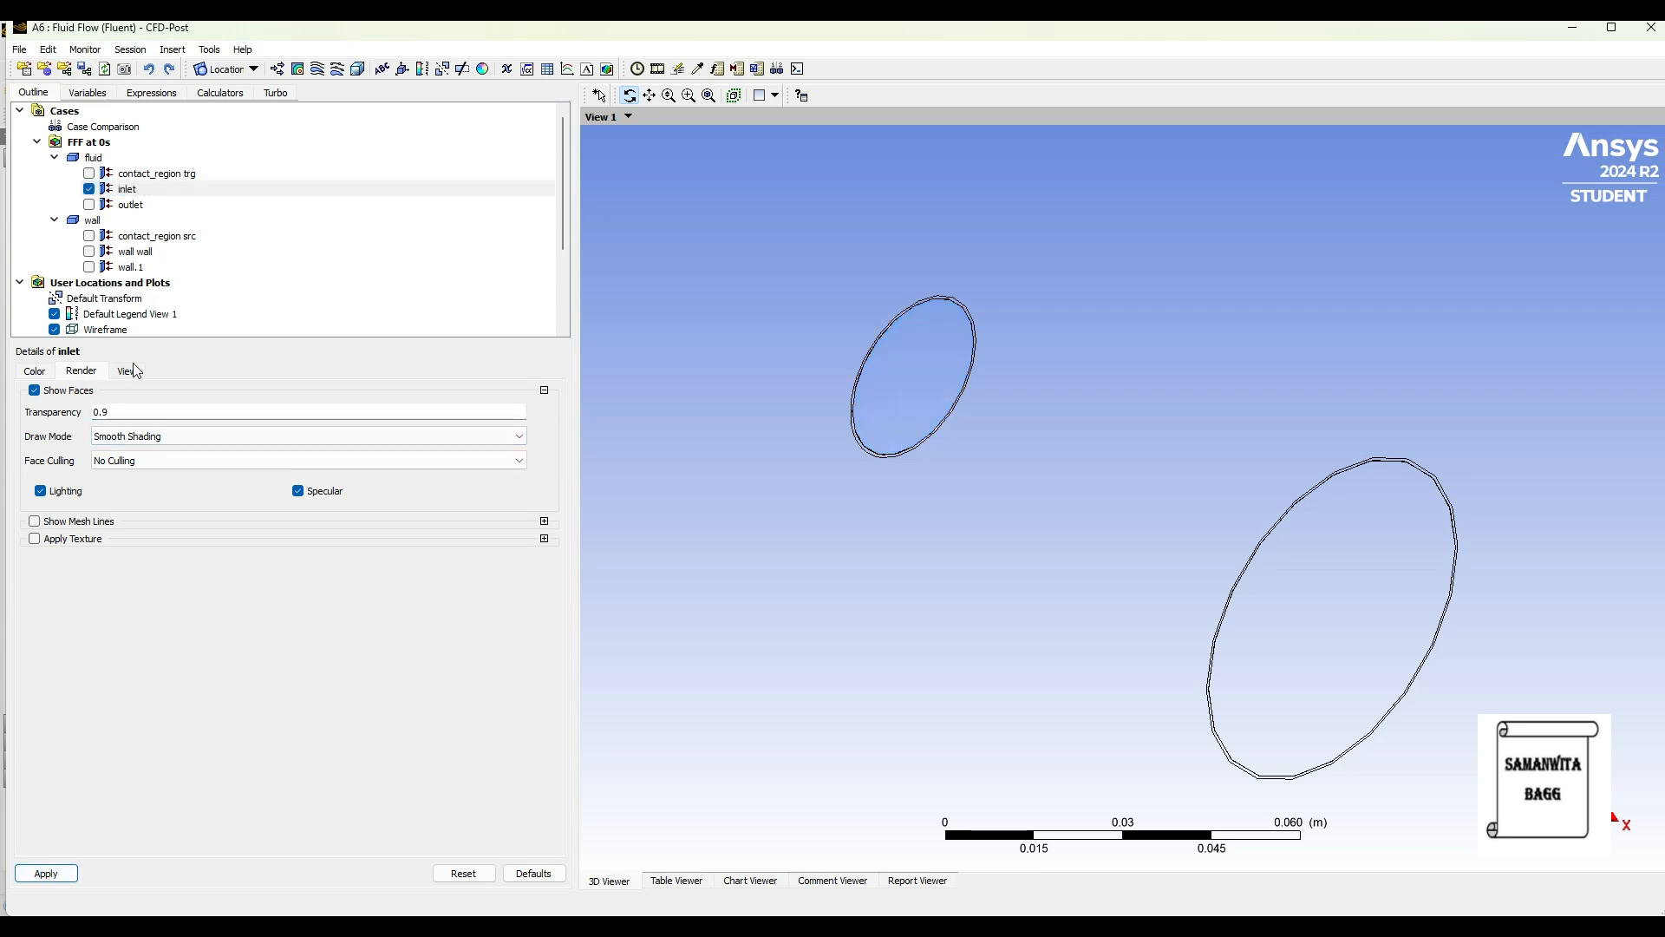
{"action": "left_click", "coordinate": [90, 205]}
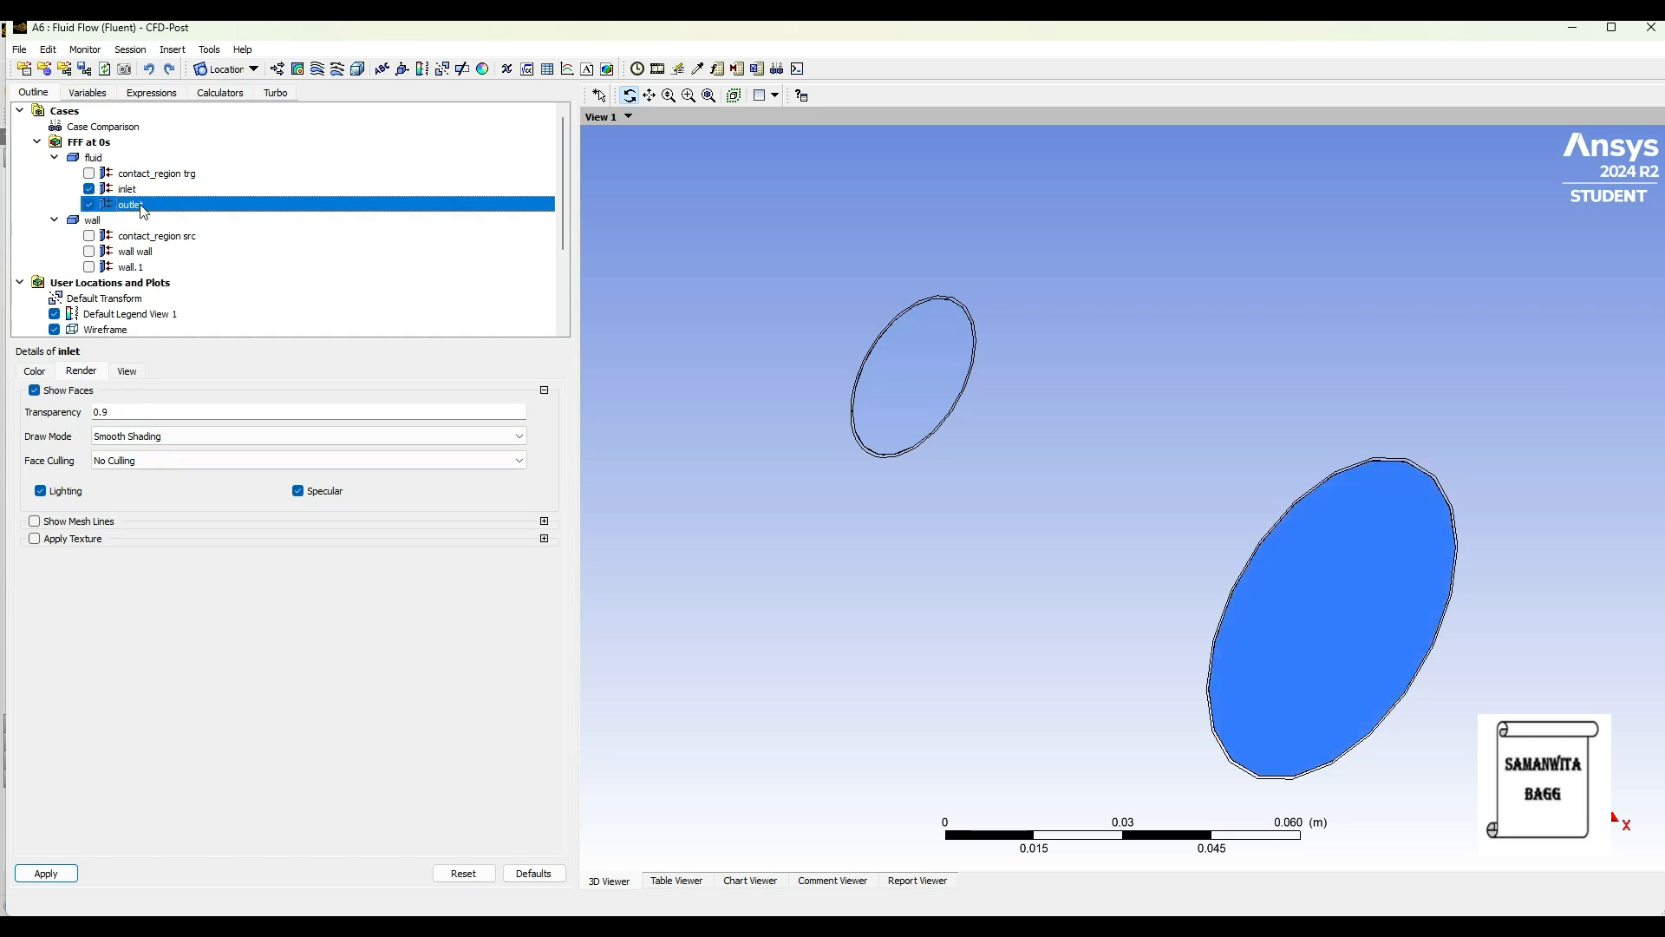
{"action": "double_click", "coordinate": [101, 412]}
{"action": "type", "text": "0.9"}
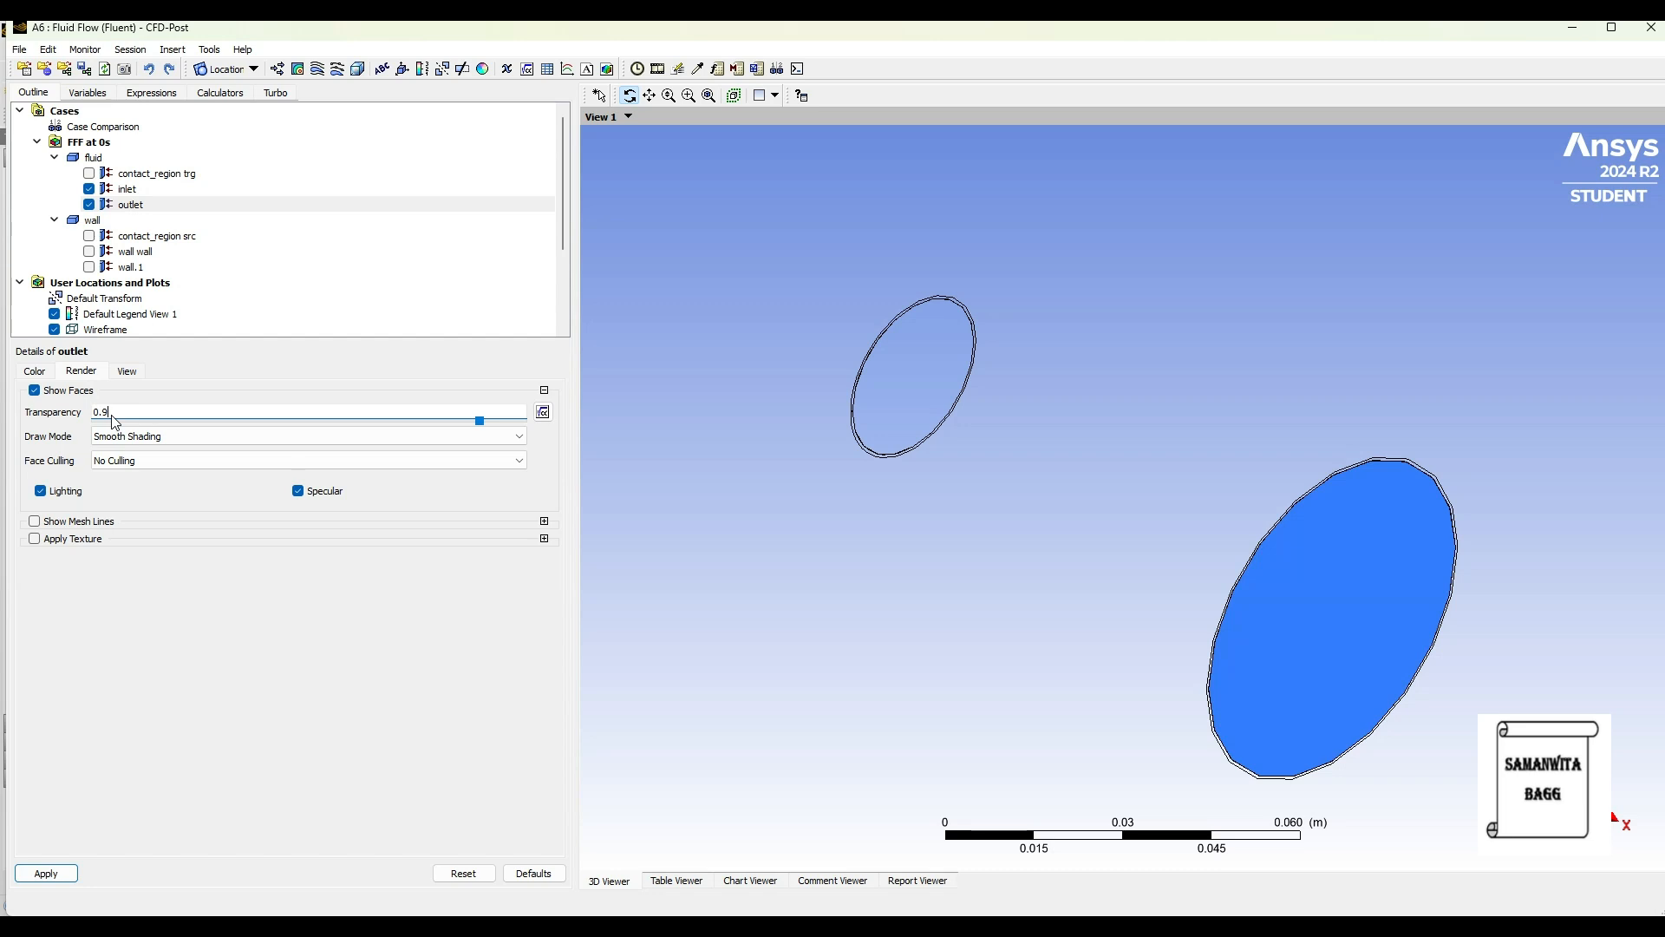
{"action": "left_click", "coordinate": [45, 873]}
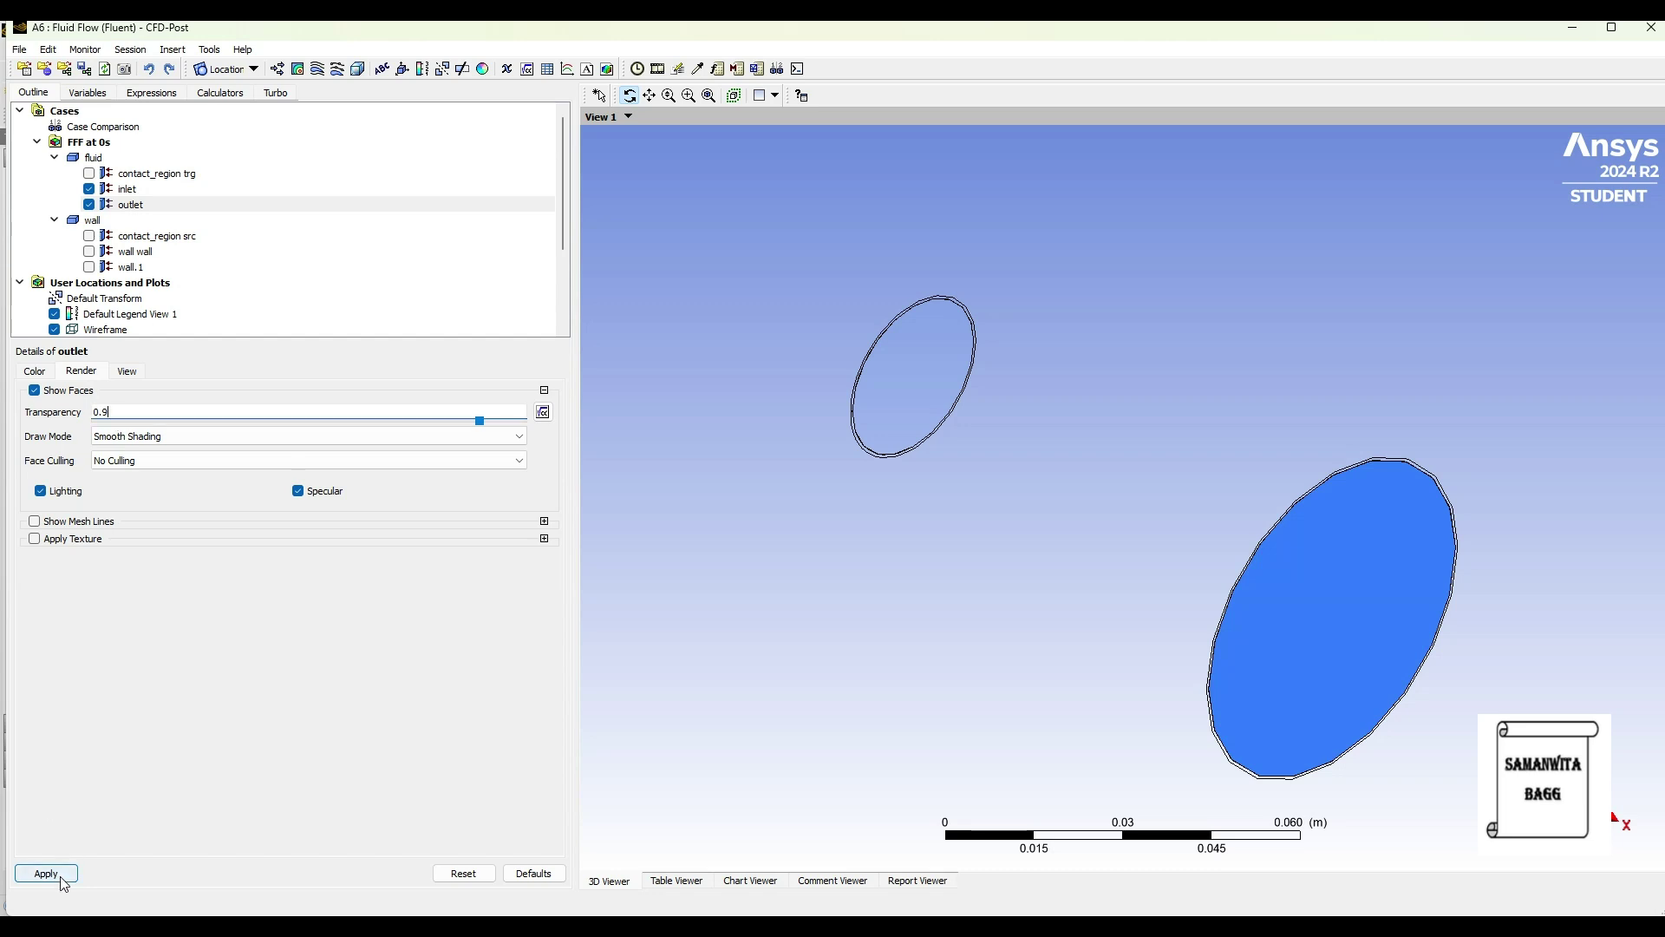
Show wall wall and wall.1 with transparency 0.9 and rotate to a side view of the nozzle.
{"action": "left_click", "coordinate": [130, 251]}
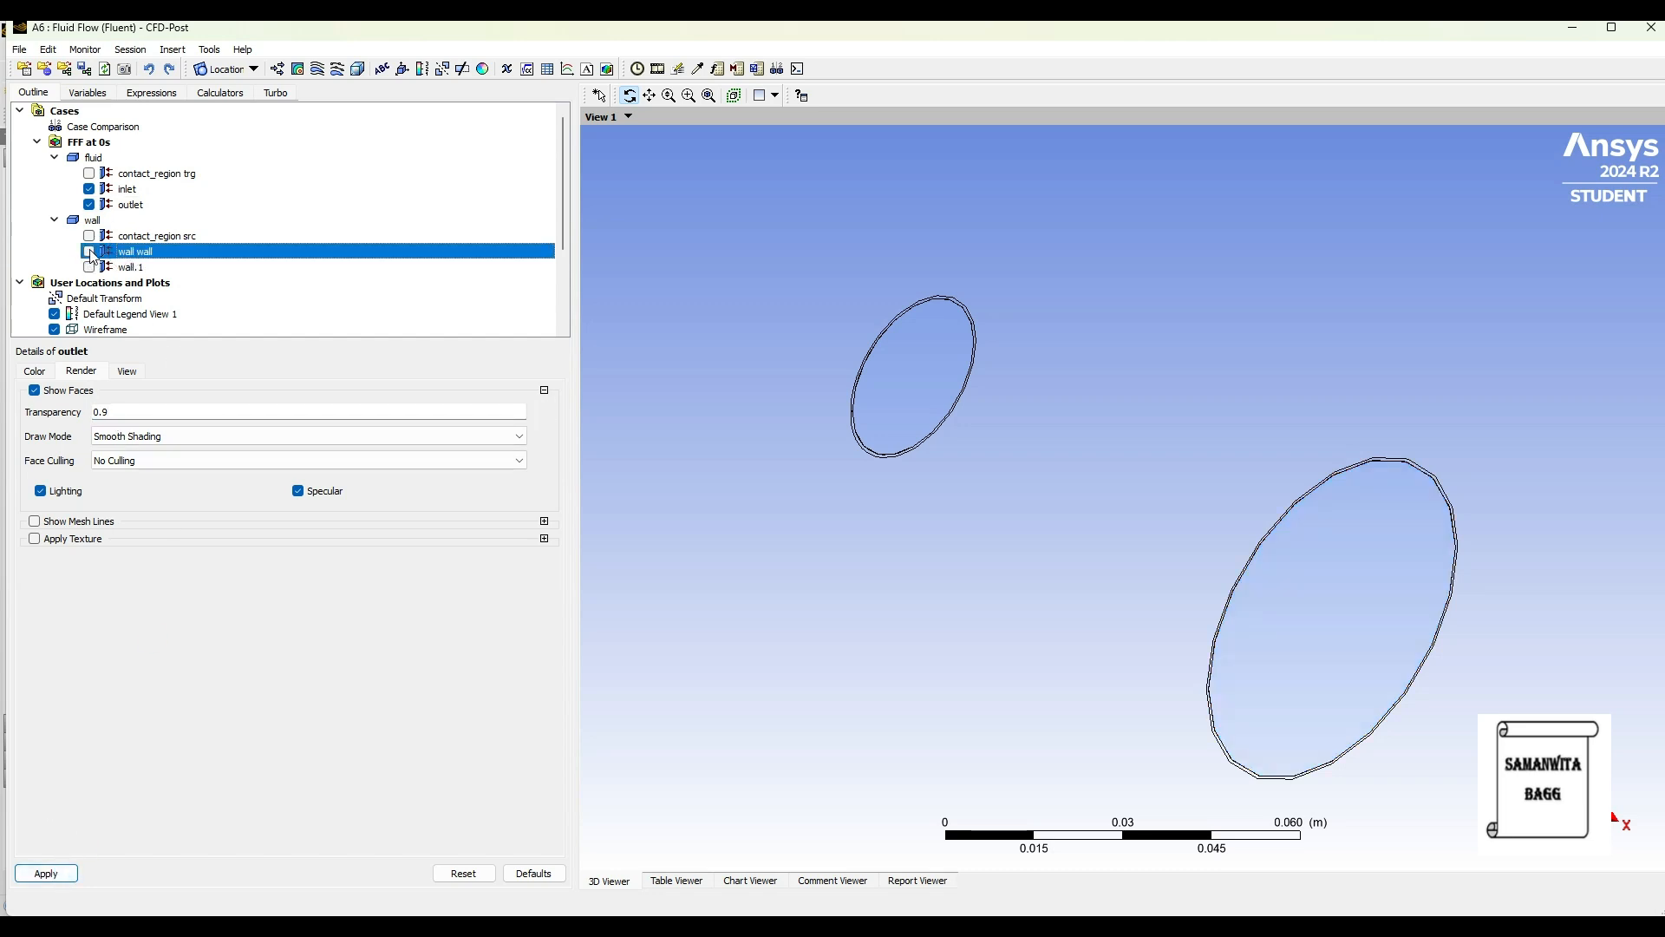
{"action": "left_click", "coordinate": [90, 251]}
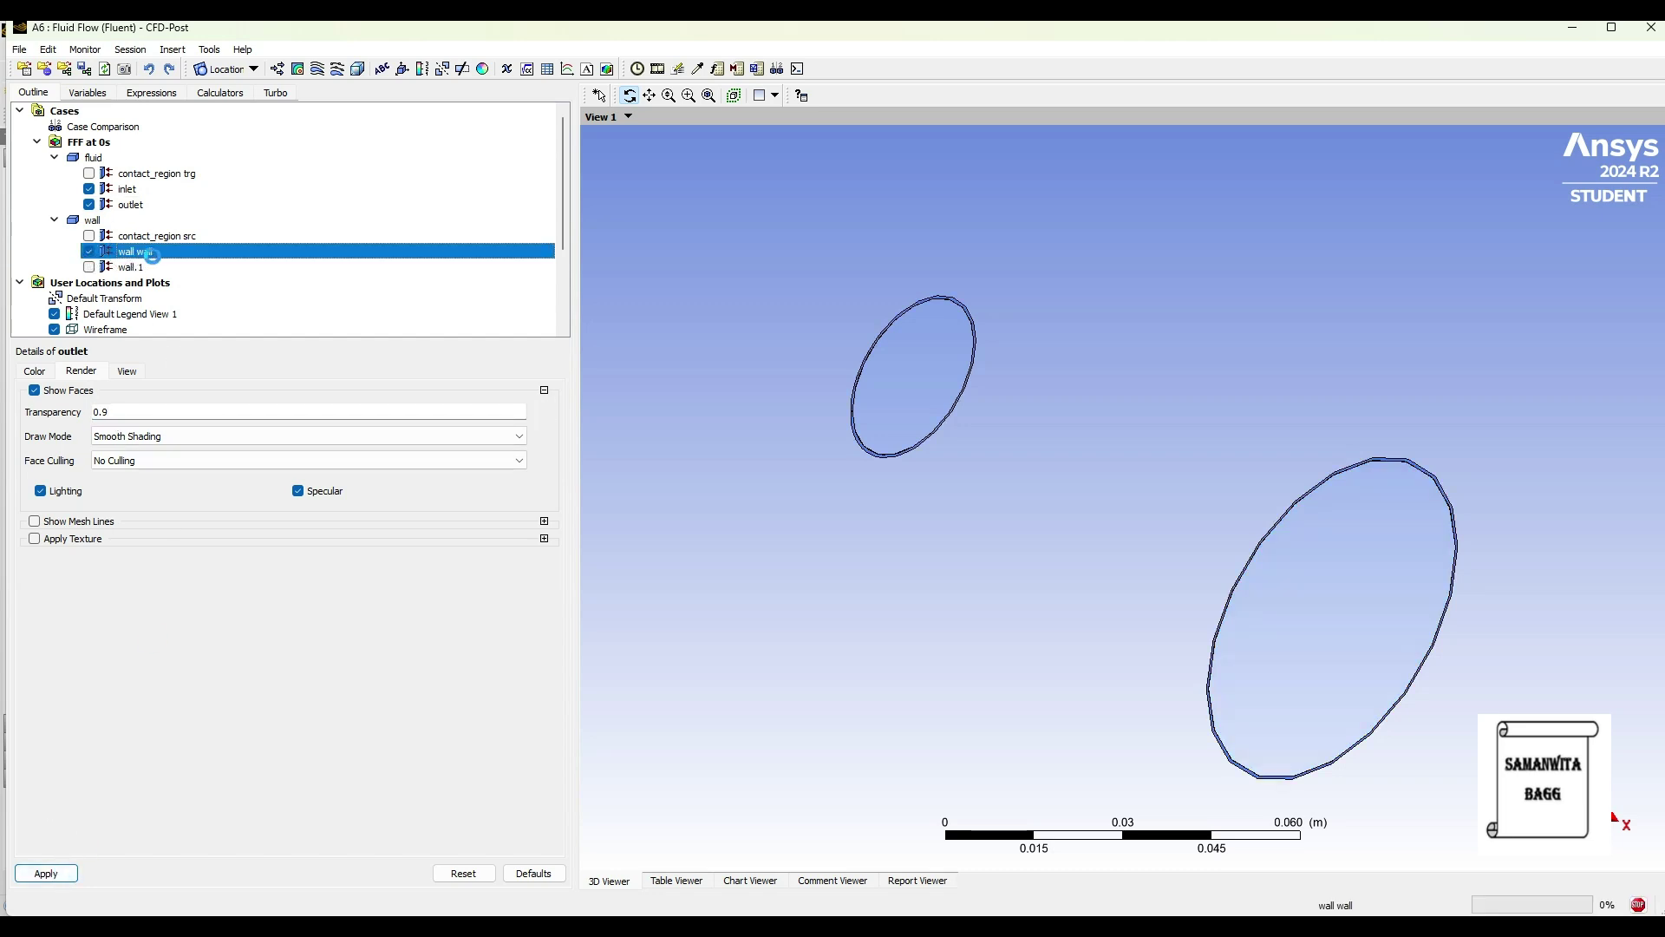
{"action": "double_click", "coordinate": [122, 413]}
{"action": "type", "text": "0.9"}
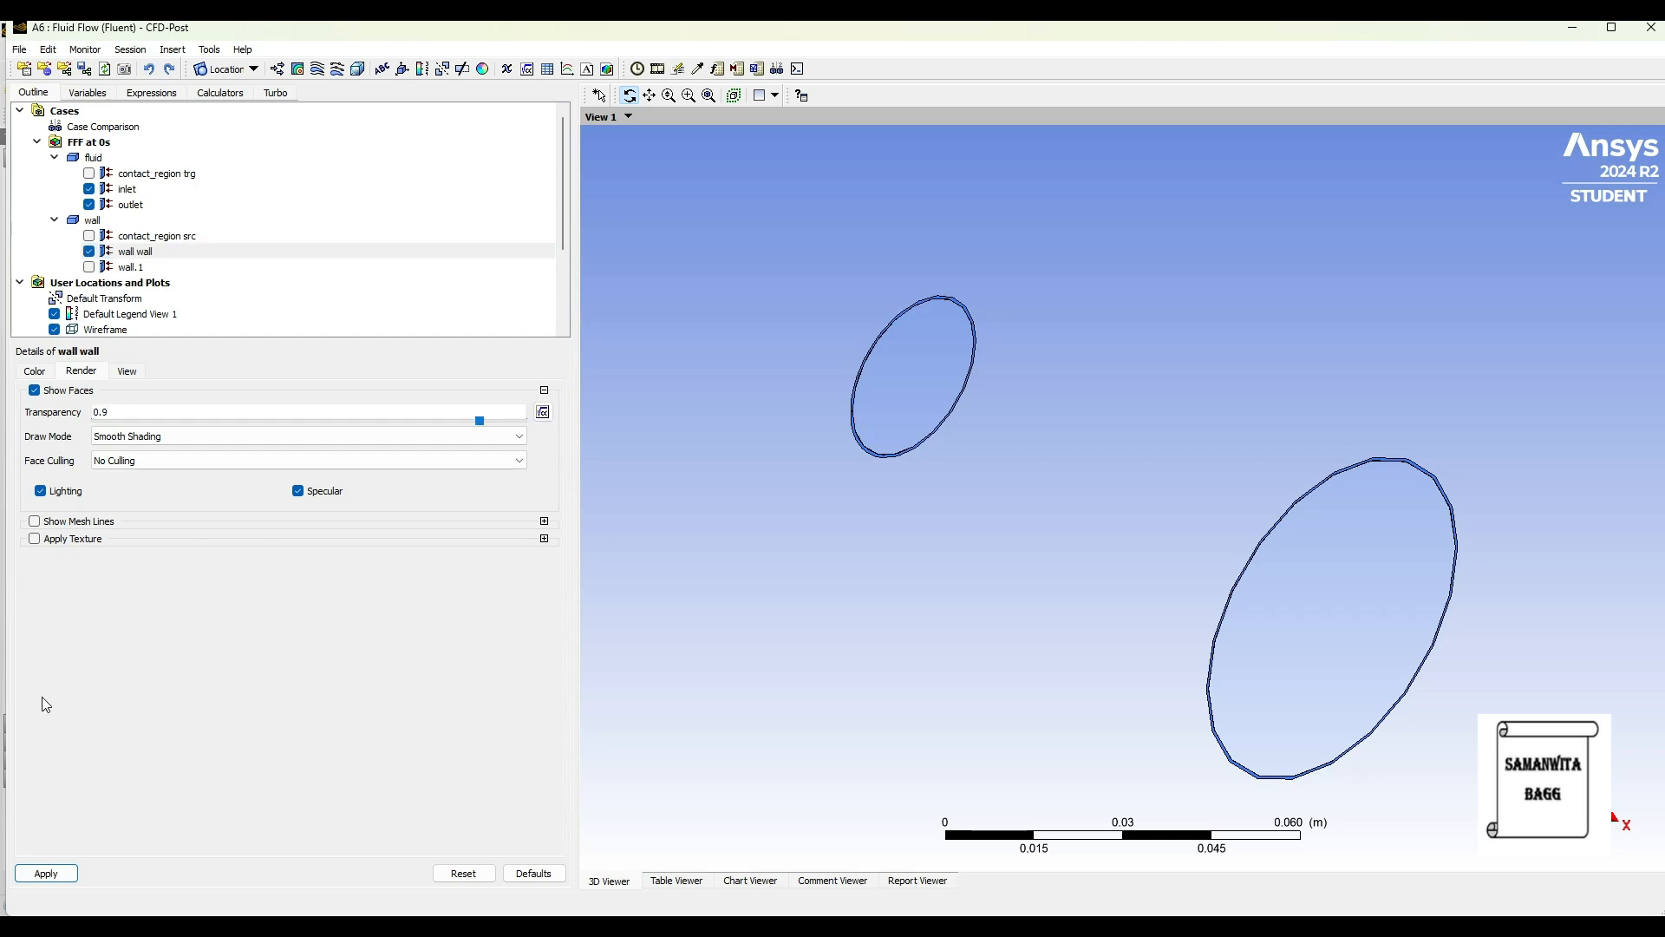
{"action": "left_click", "coordinate": [45, 873]}
{"action": "left_click", "coordinate": [132, 267]}
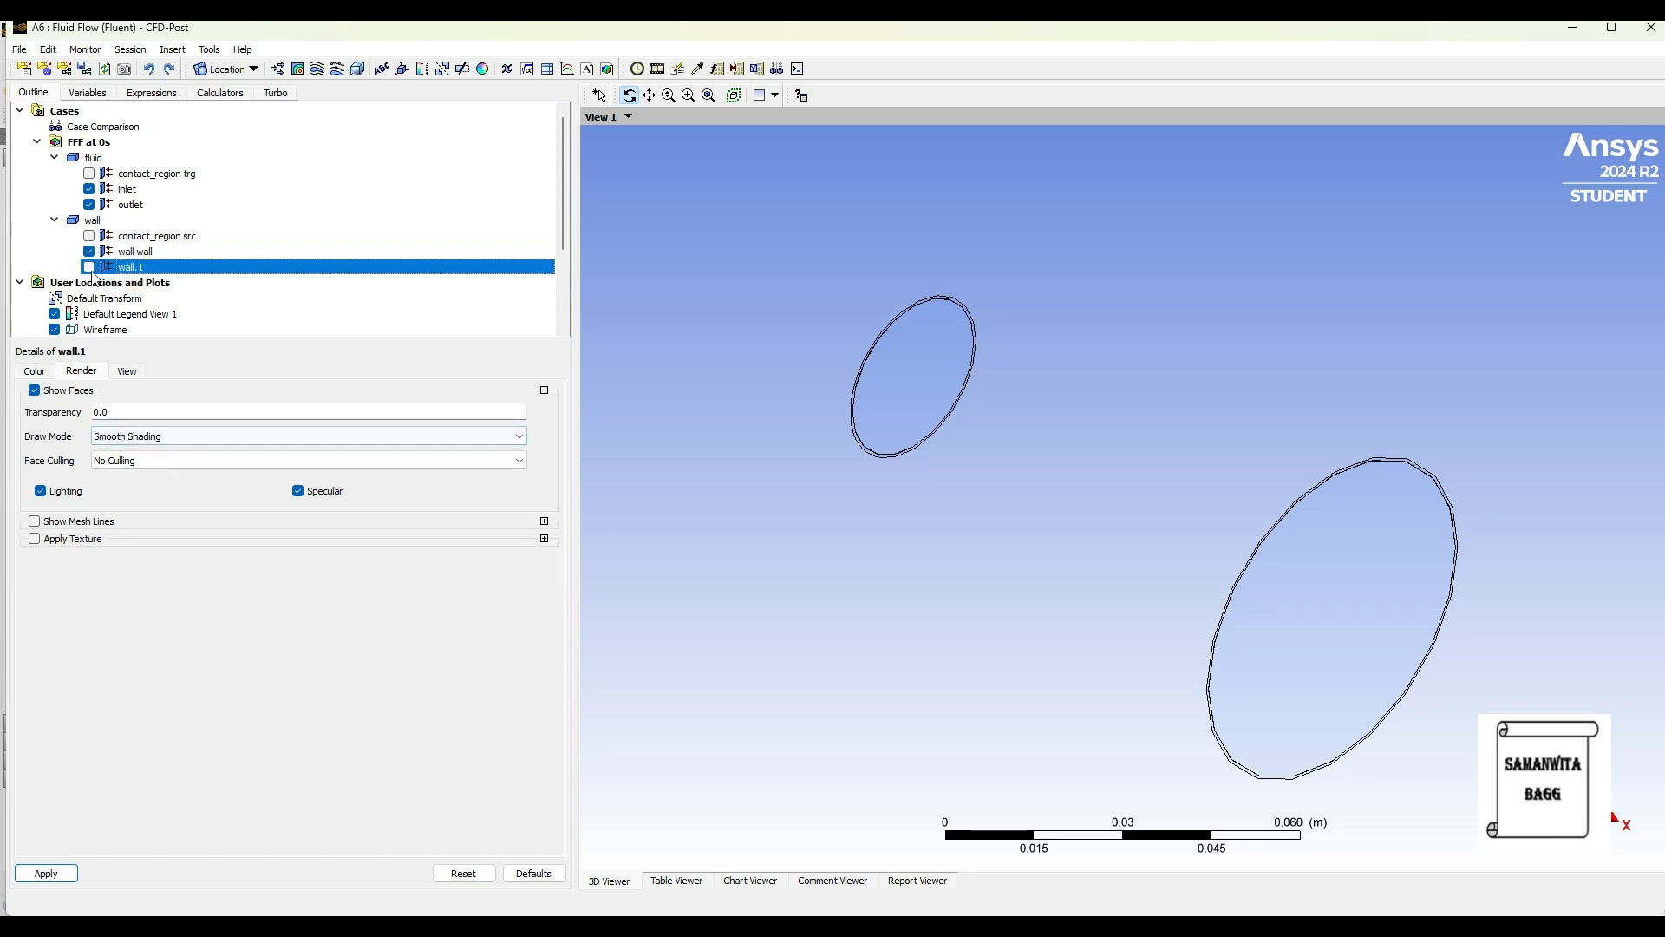
{"action": "left_click", "coordinate": [89, 267]}
{"action": "left_click", "coordinate": [117, 413]}
{"action": "type", "text": "0.9"}
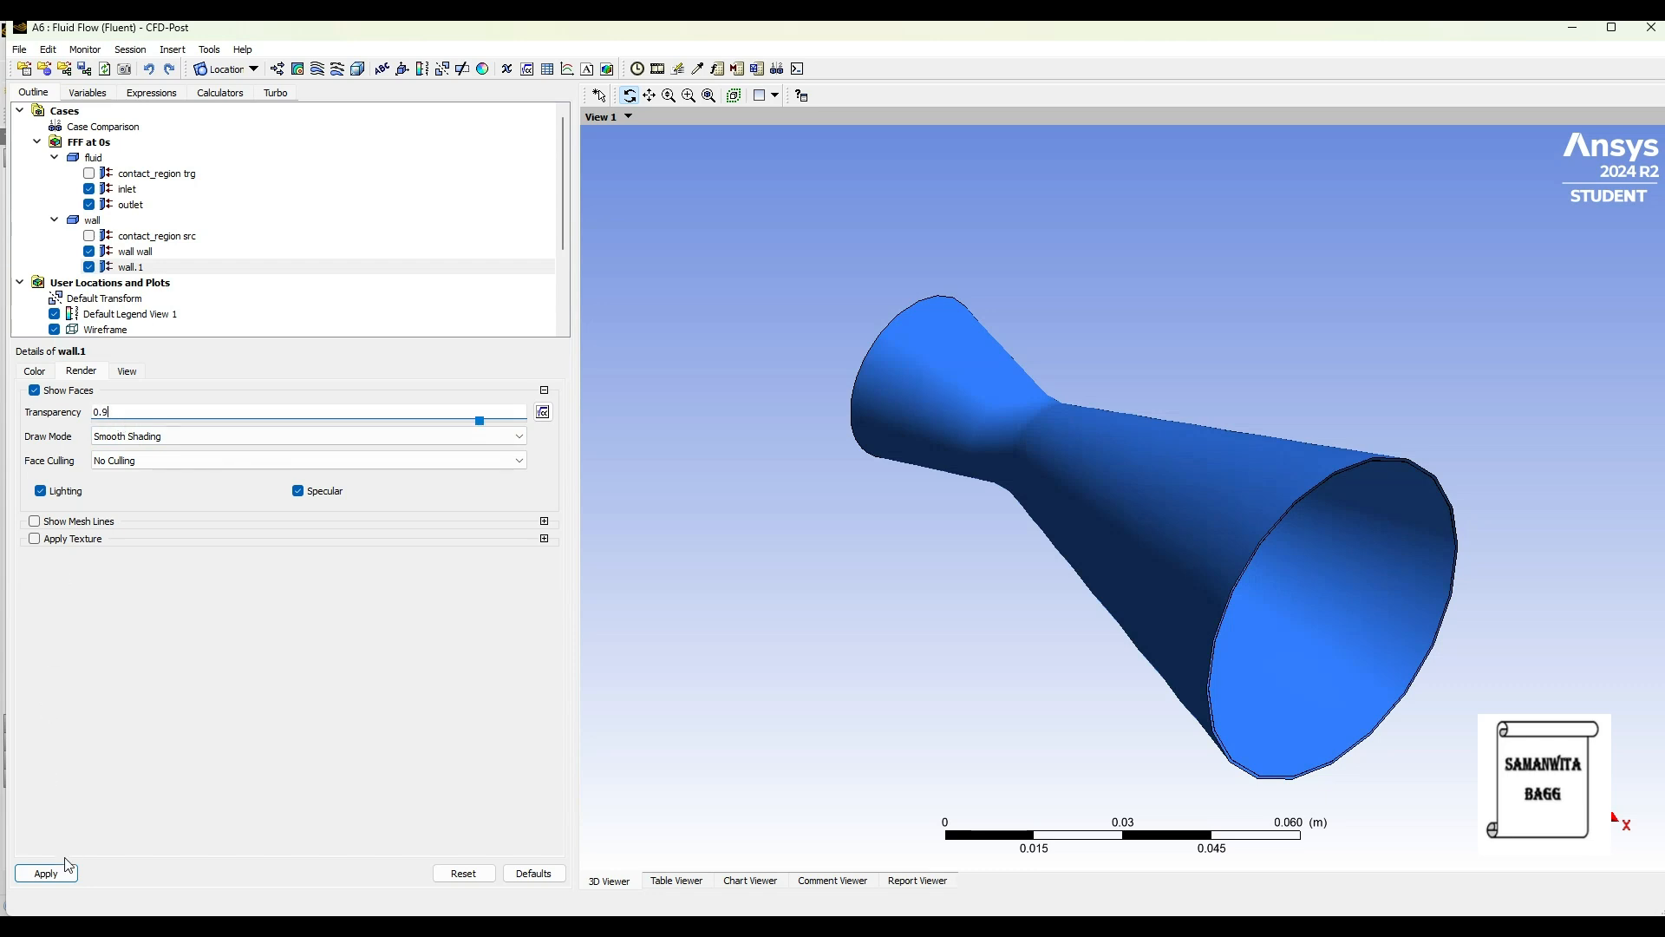
{"action": "left_click", "coordinate": [46, 873]}
{"action": "left_click_drag", "start_coordinate": [818, 610], "coordinate": [911, 520]}
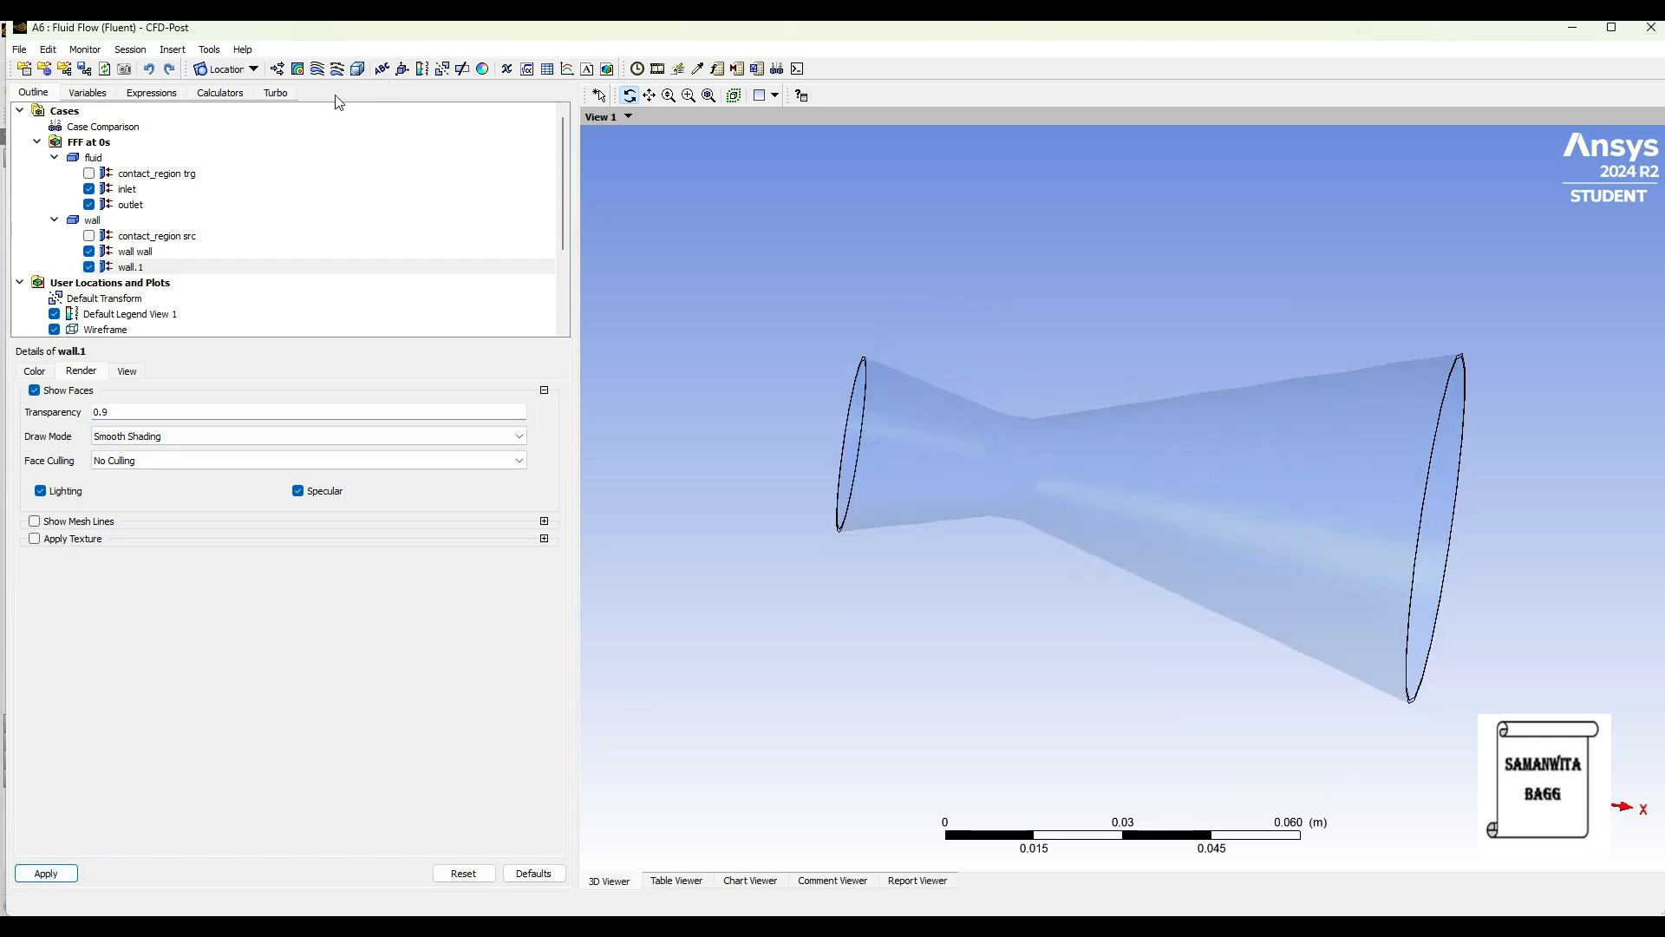
Create Streamline 1 seeded from the inlet and generate the velocity streamlines.
{"action": "left_click", "coordinate": [315, 68]}
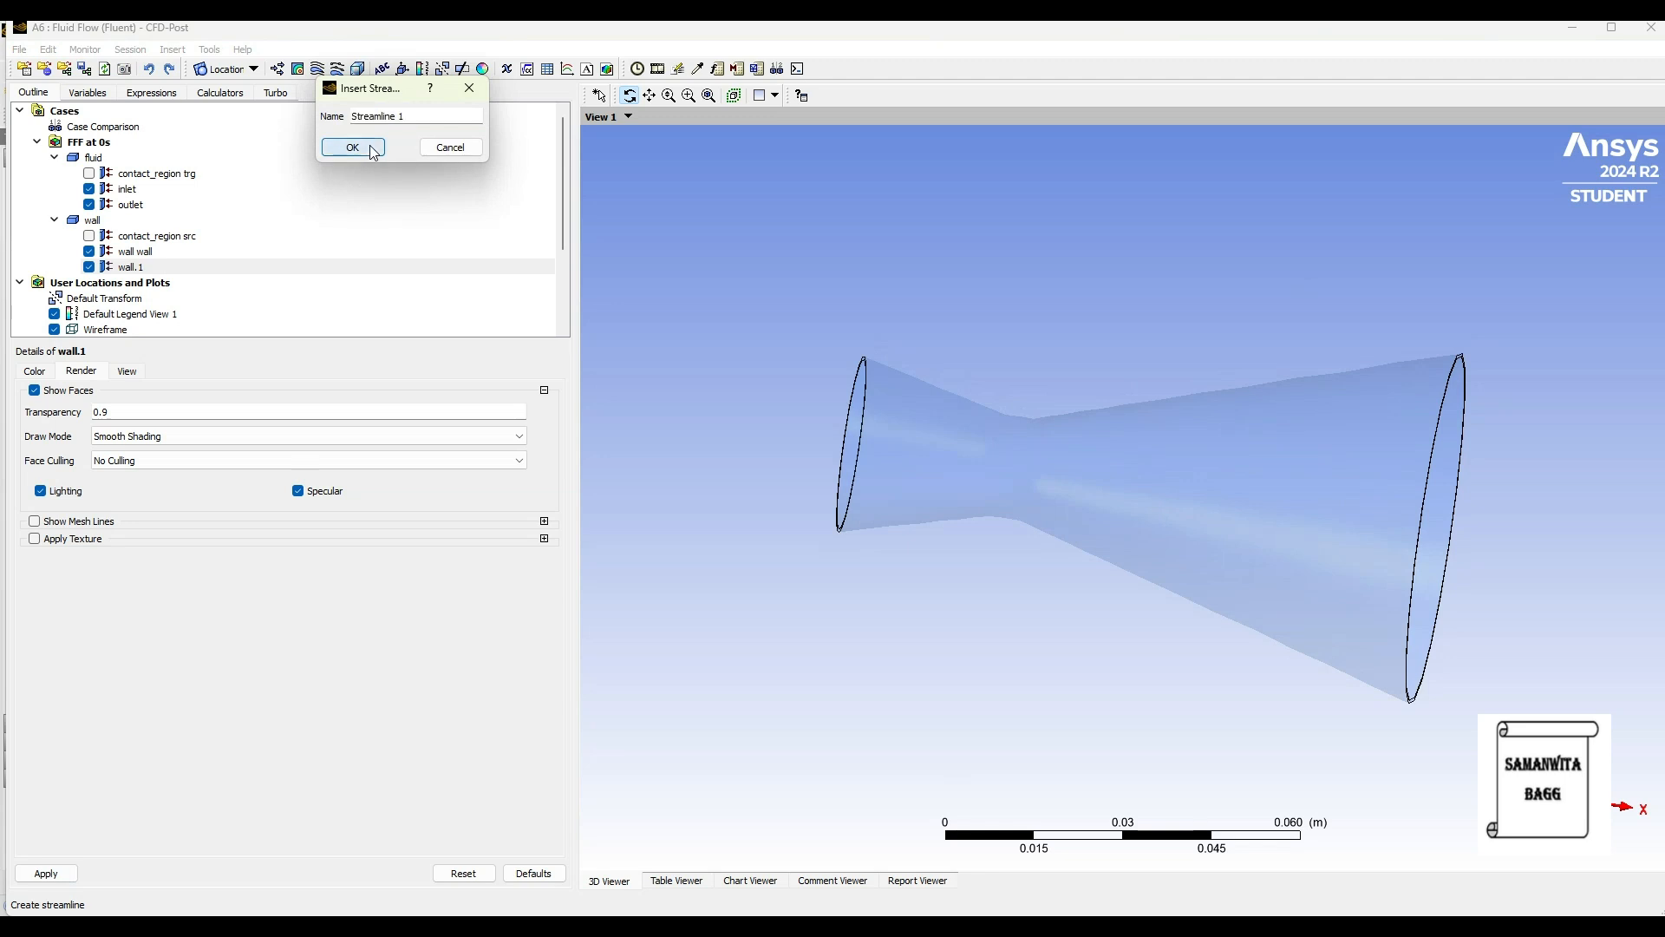
{"action": "left_click", "coordinate": [345, 154]}
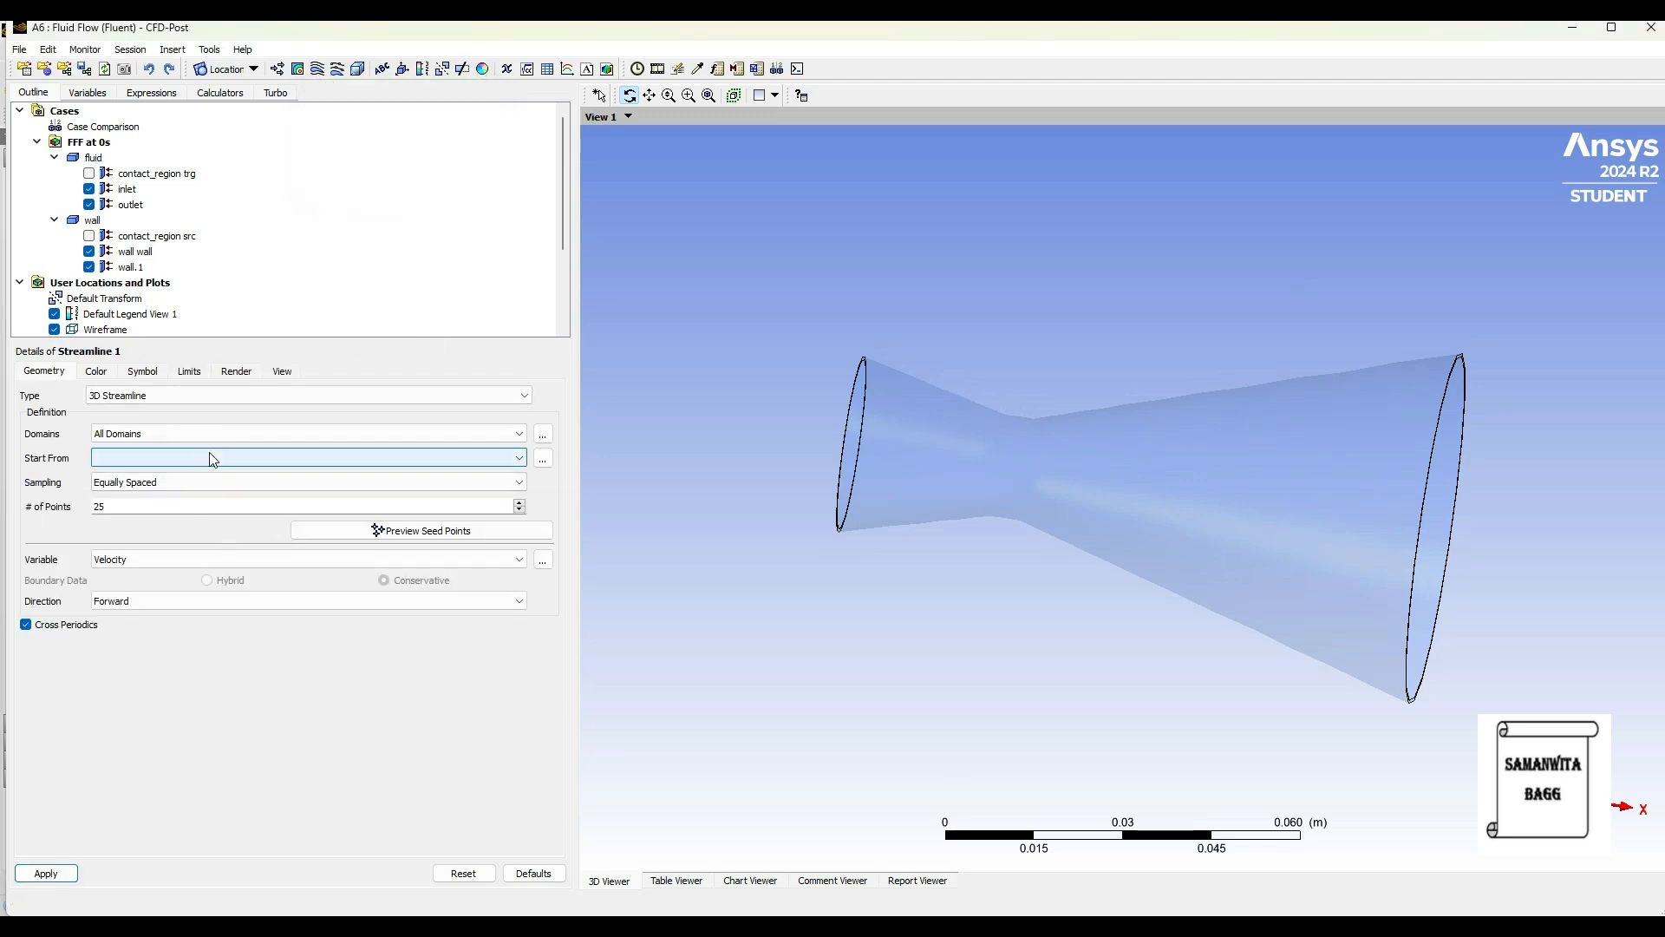
{"action": "left_click", "coordinate": [309, 456]}
{"action": "left_click", "coordinate": [144, 495]}
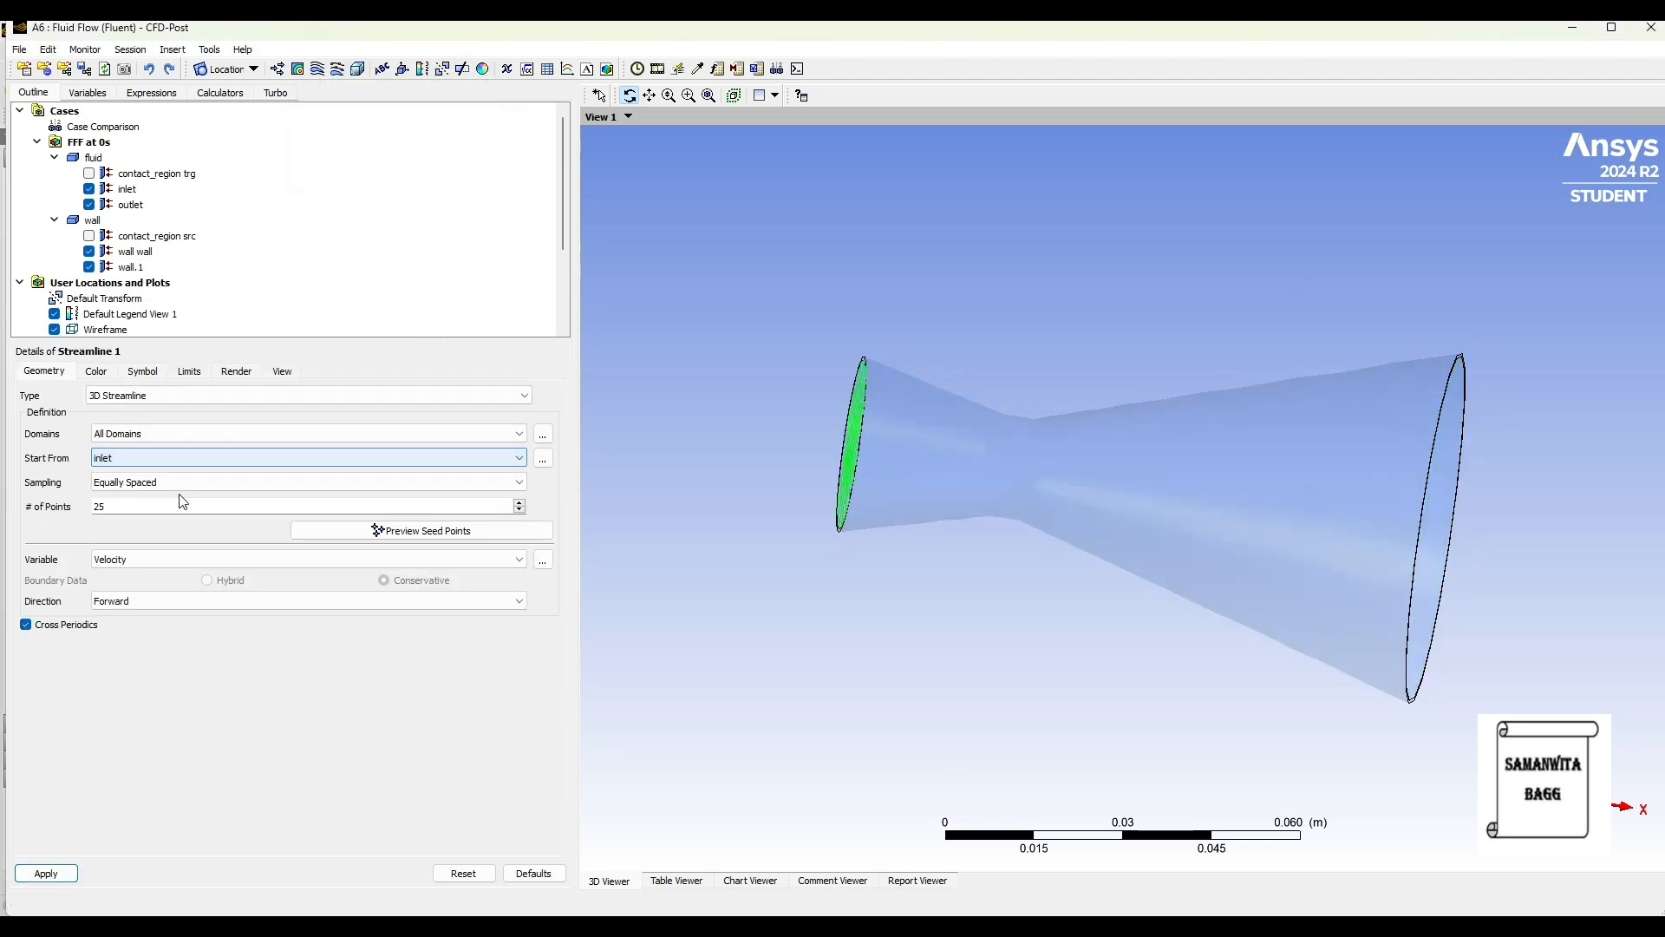
{"action": "left_click", "coordinate": [45, 874]}
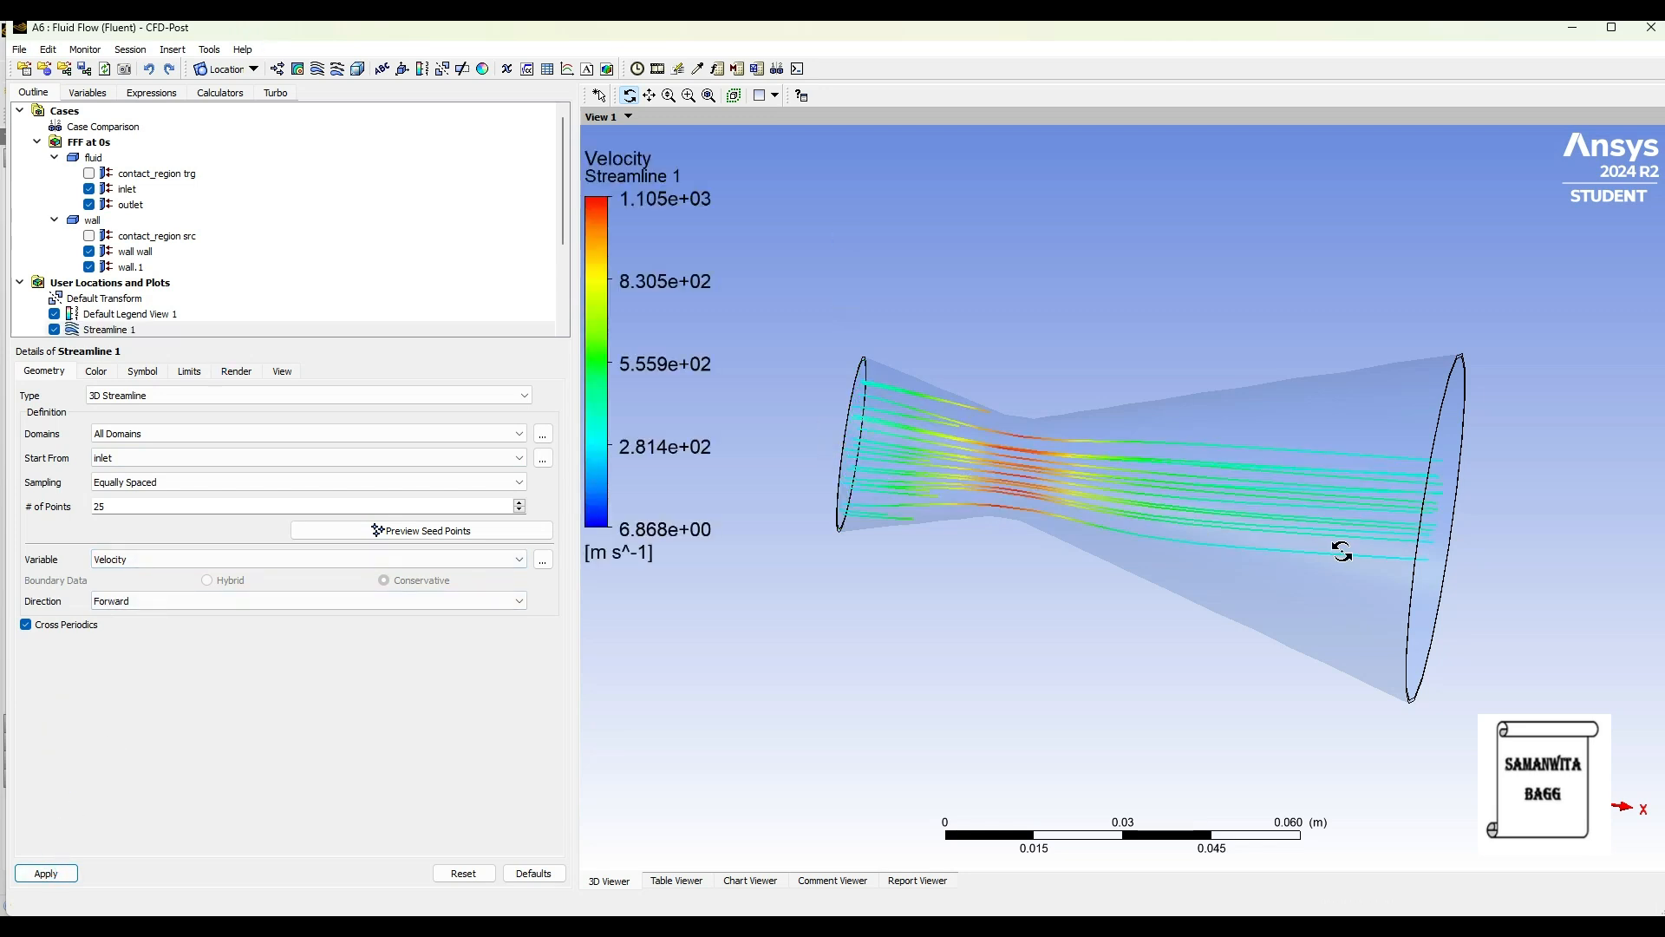
{"action": "left_click", "coordinate": [656, 68]}
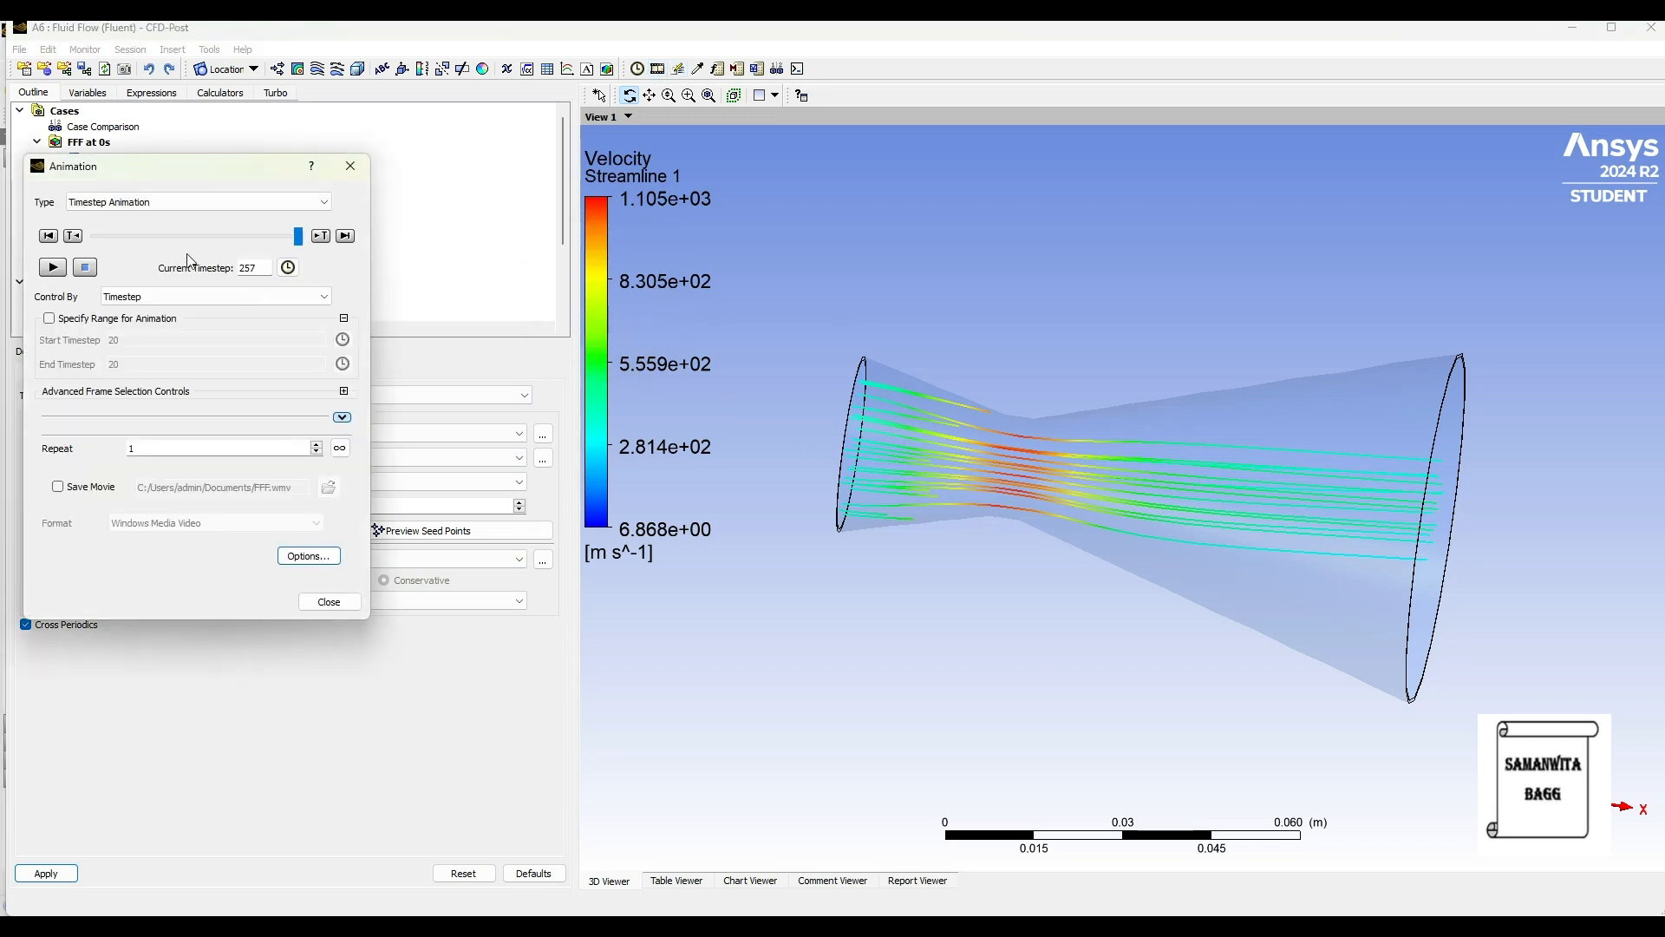
Set a Sweep Animation of Streamline 1 with a fixed repeat count, slightly faster, and play it.
{"action": "left_click", "coordinate": [195, 201]}
{"action": "left_click", "coordinate": [161, 217]}
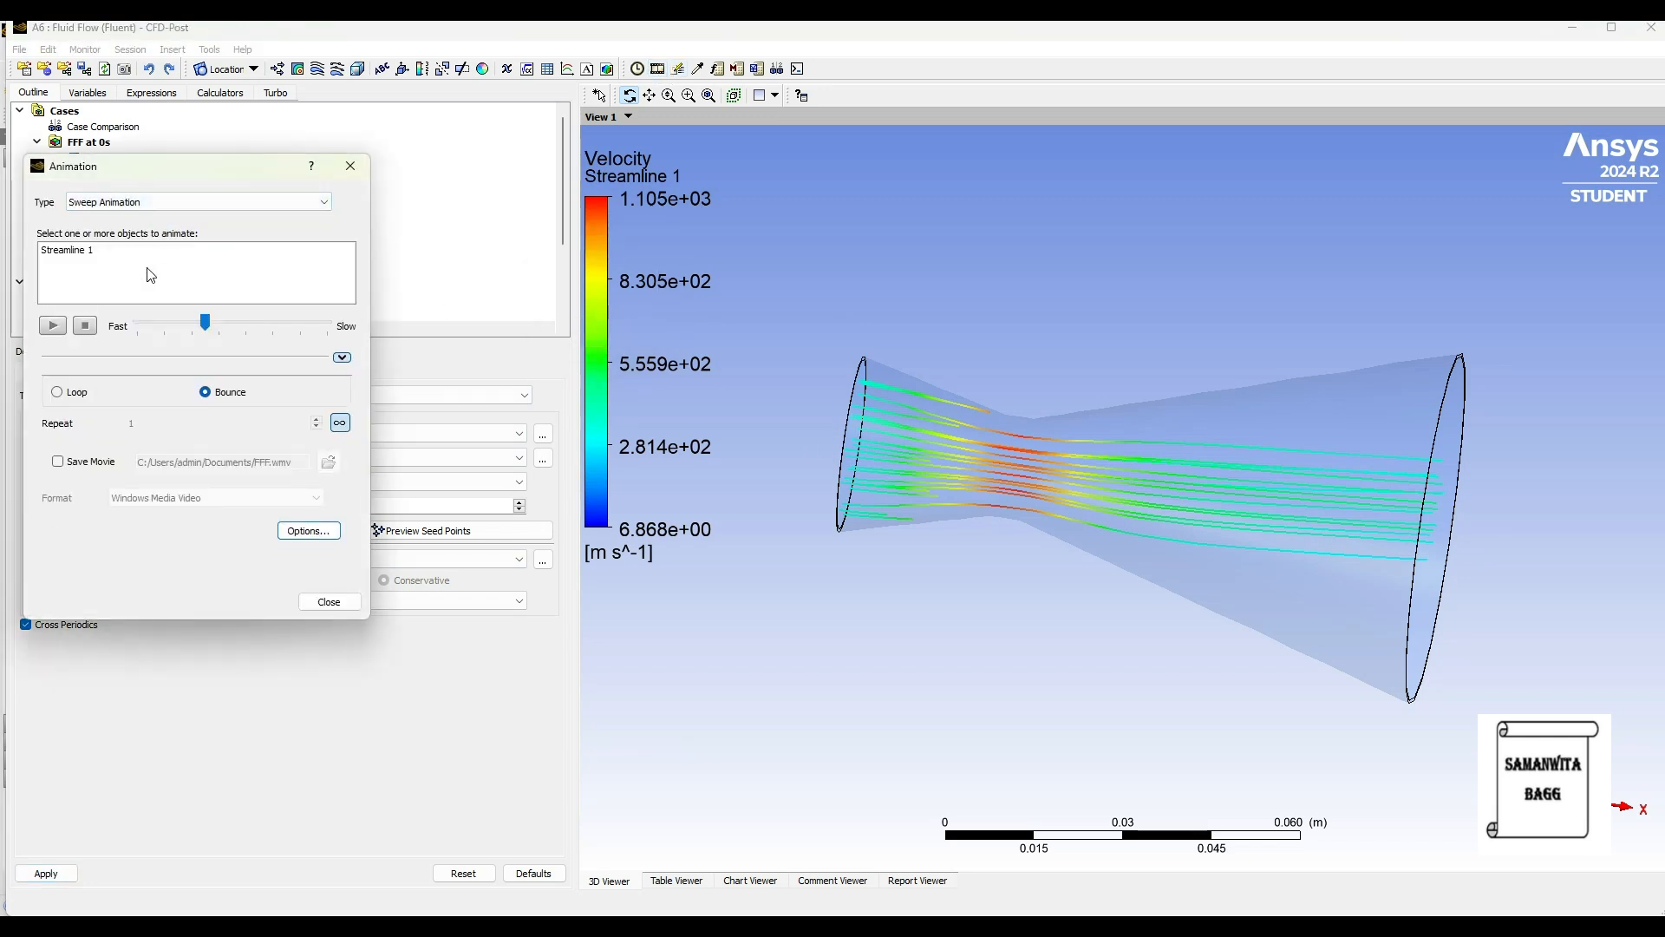
{"action": "left_click", "coordinate": [104, 250]}
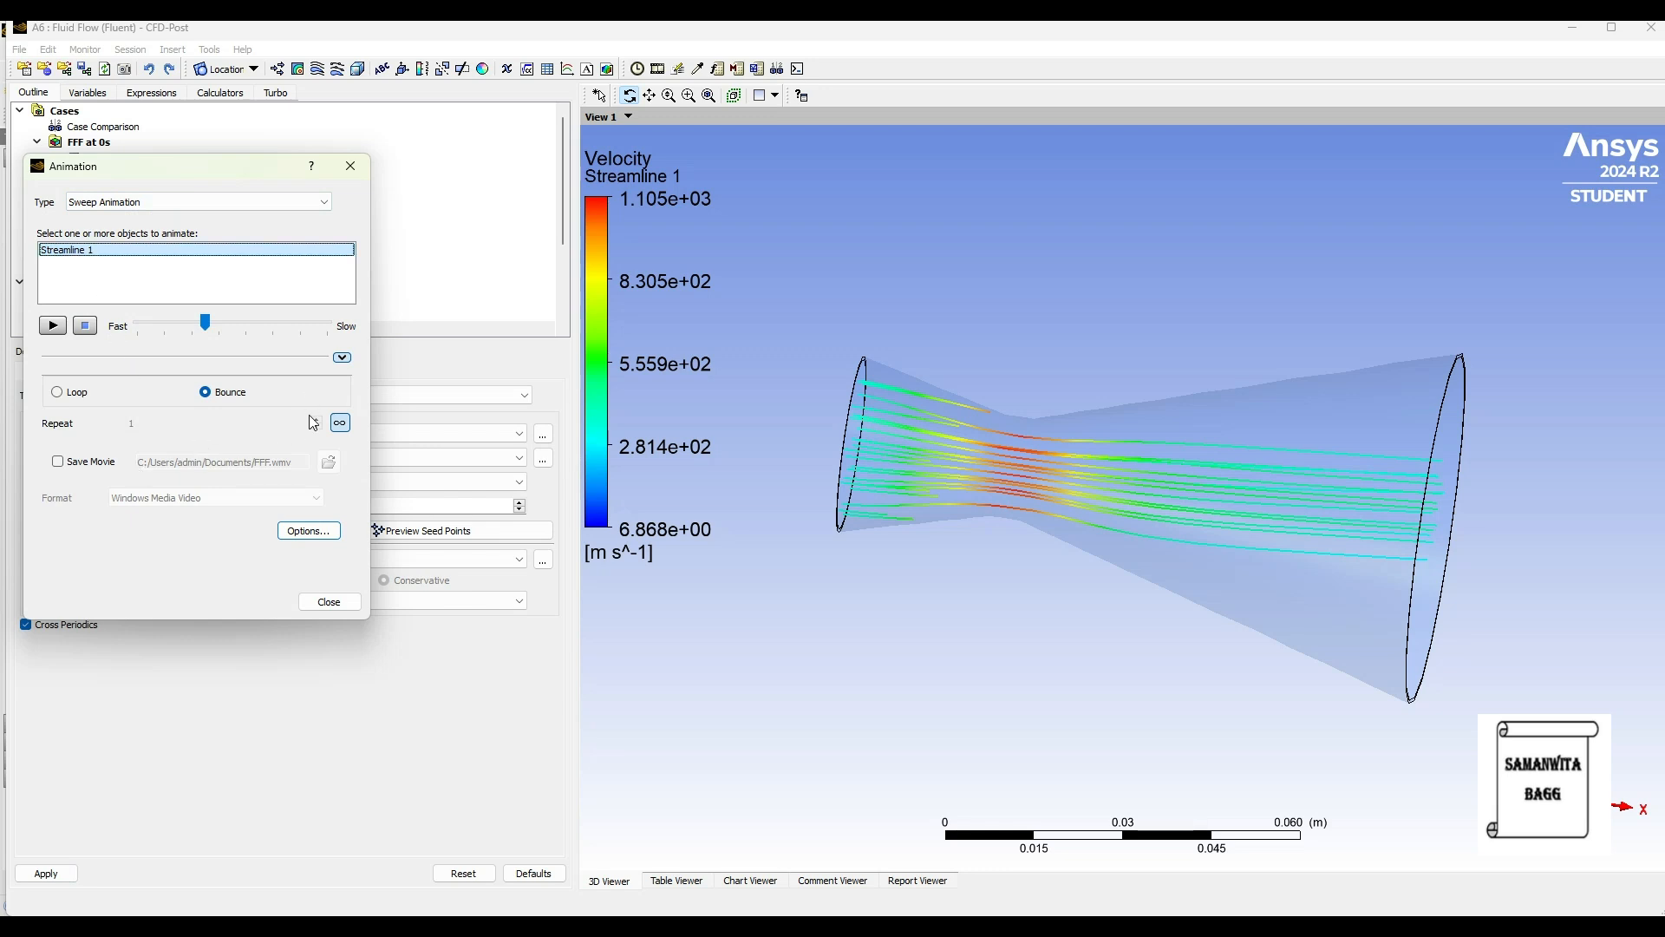
{"action": "left_click", "coordinate": [338, 424]}
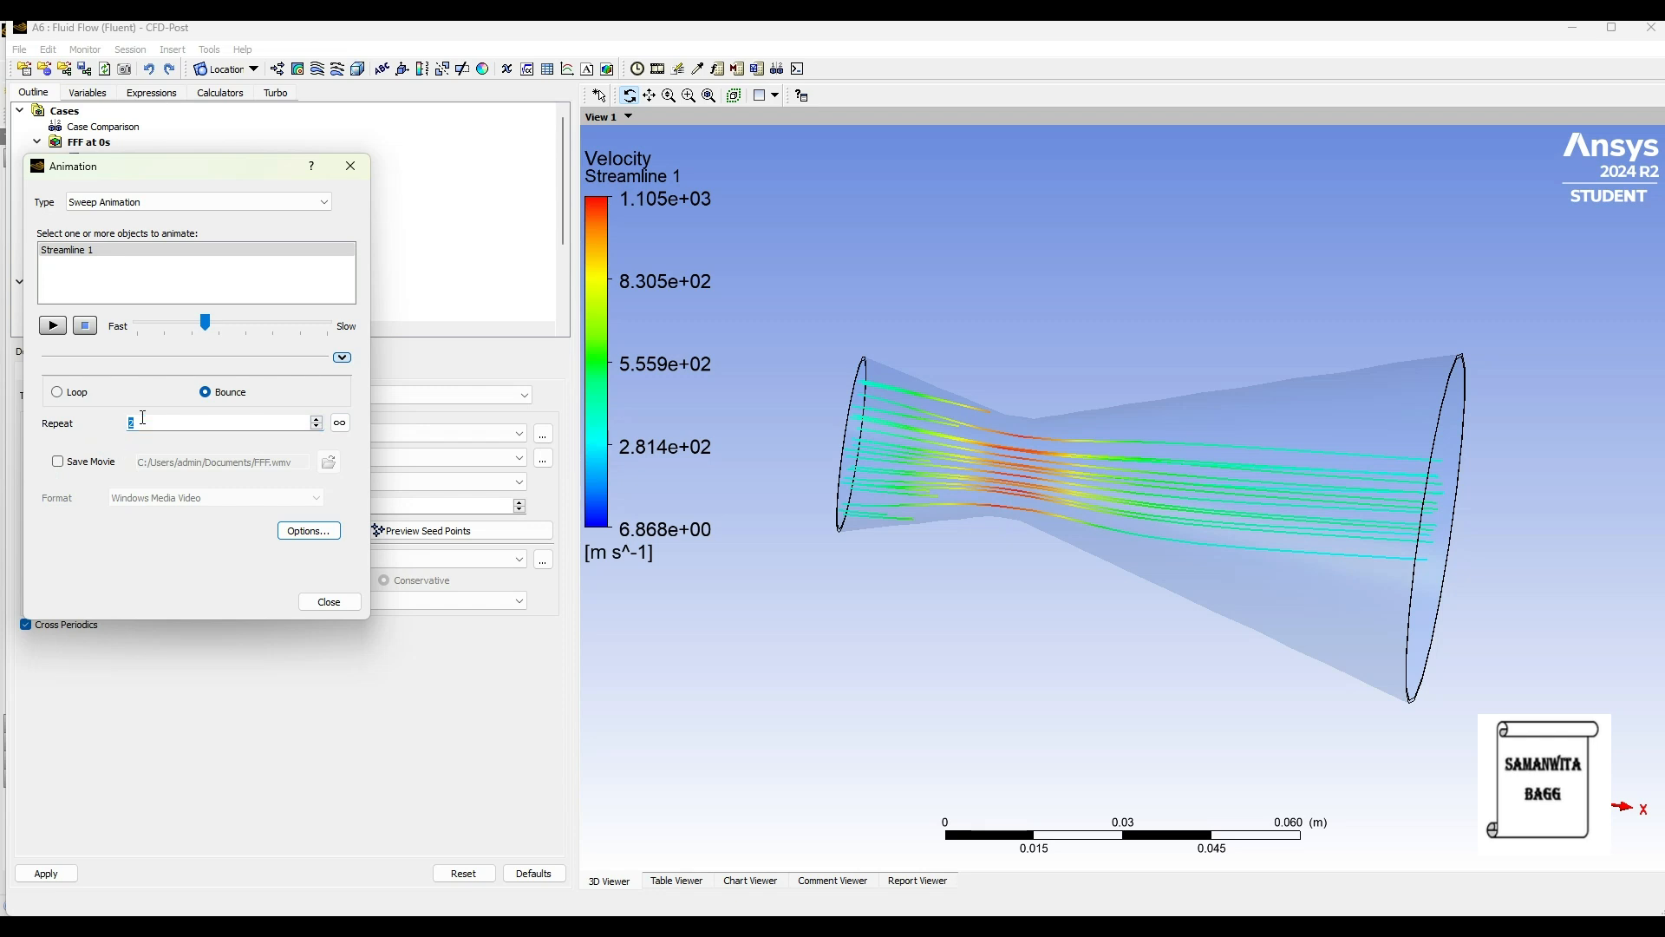
{"action": "type", "text": "2"}
{"action": "left_click", "coordinate": [168, 326]}
{"action": "left_click", "coordinate": [54, 326]}
Raise the repeat count to 3 with bounce, replay the sweep, and close the animation window.
{"action": "left_click", "coordinate": [316, 420]}
{"action": "left_click", "coordinate": [306, 531]}
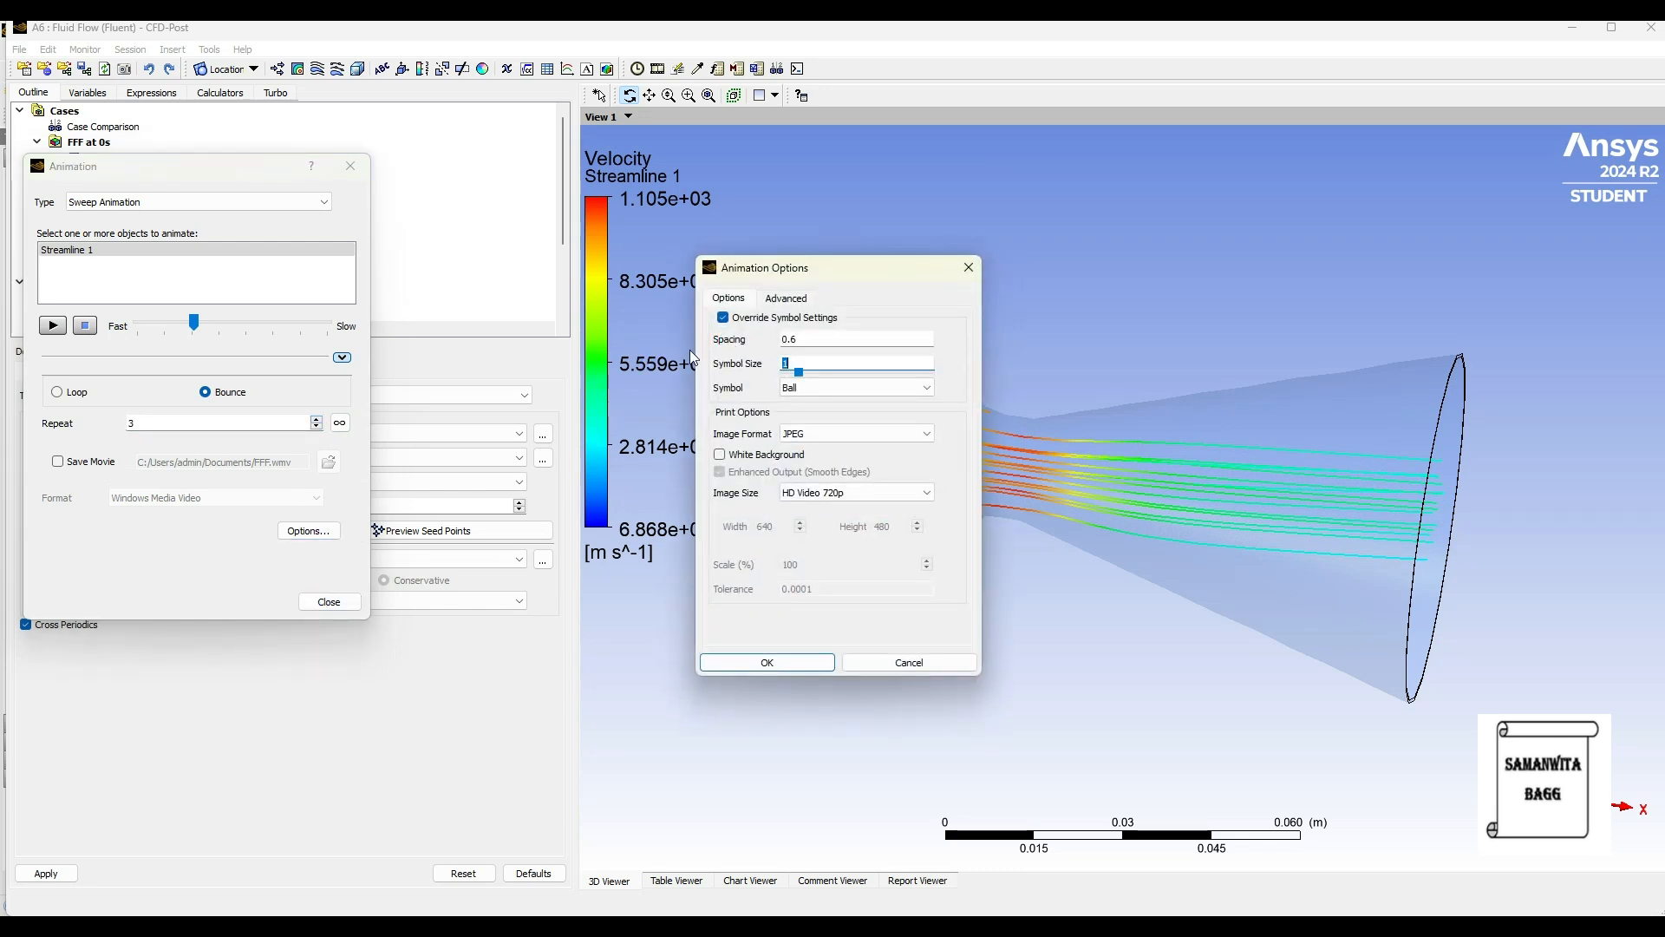
{"action": "type", "text": "1"}
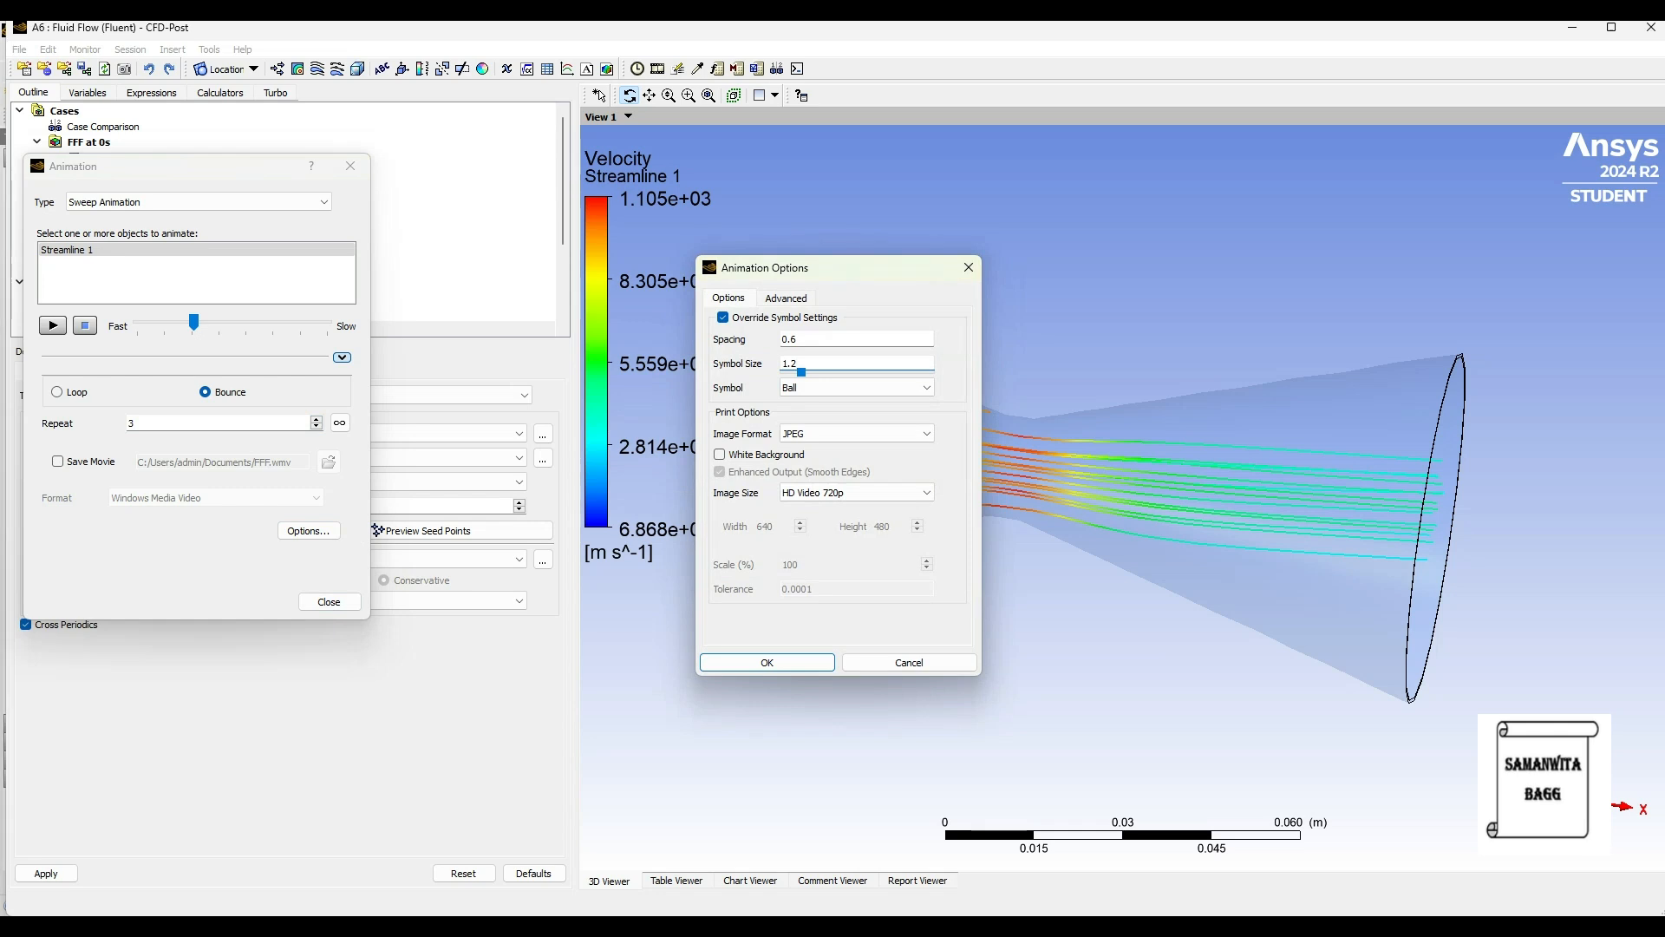
{"action": "key", "text": "Return"}
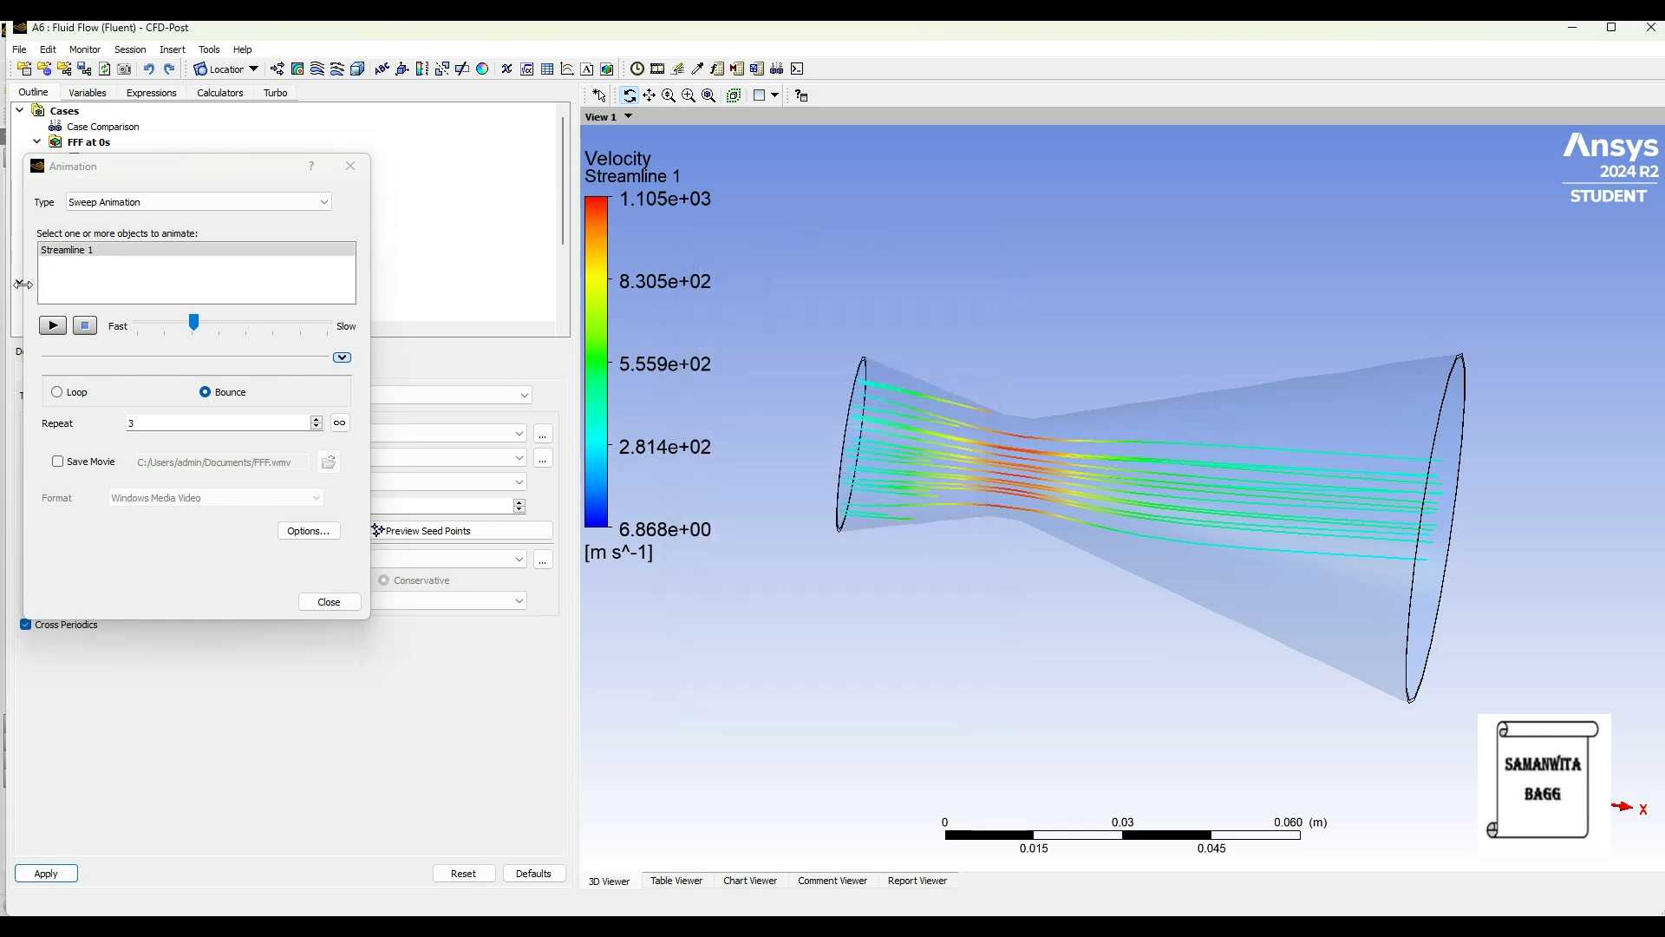
{"action": "left_click", "coordinate": [54, 326]}
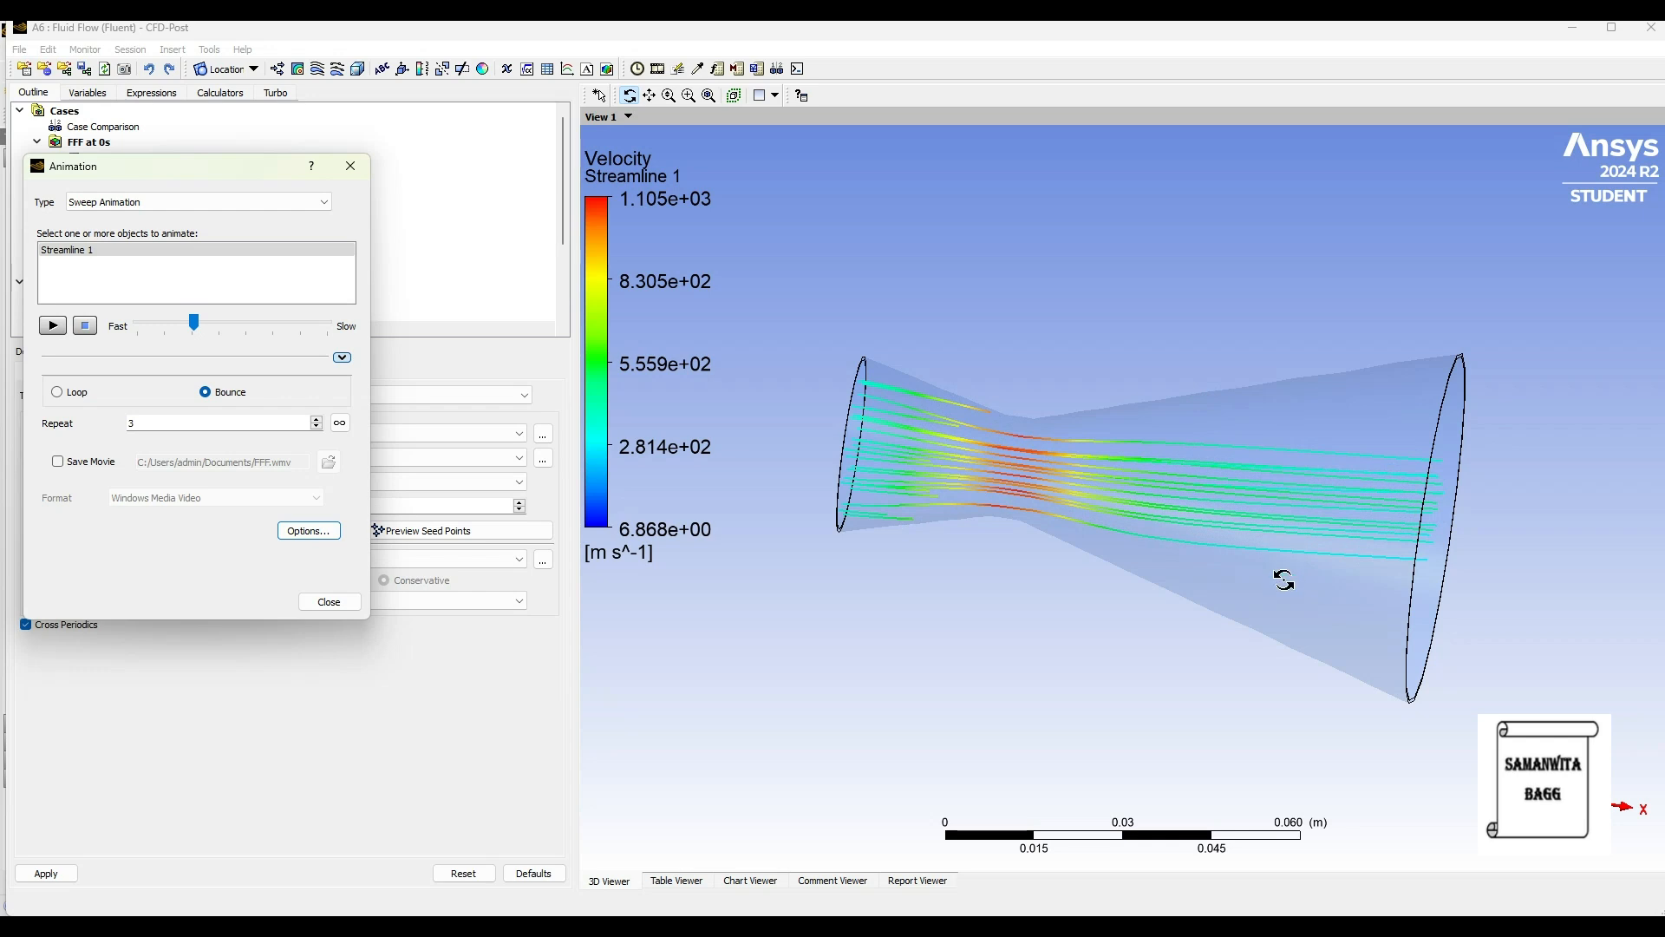
{"action": "left_click", "coordinate": [351, 167]}
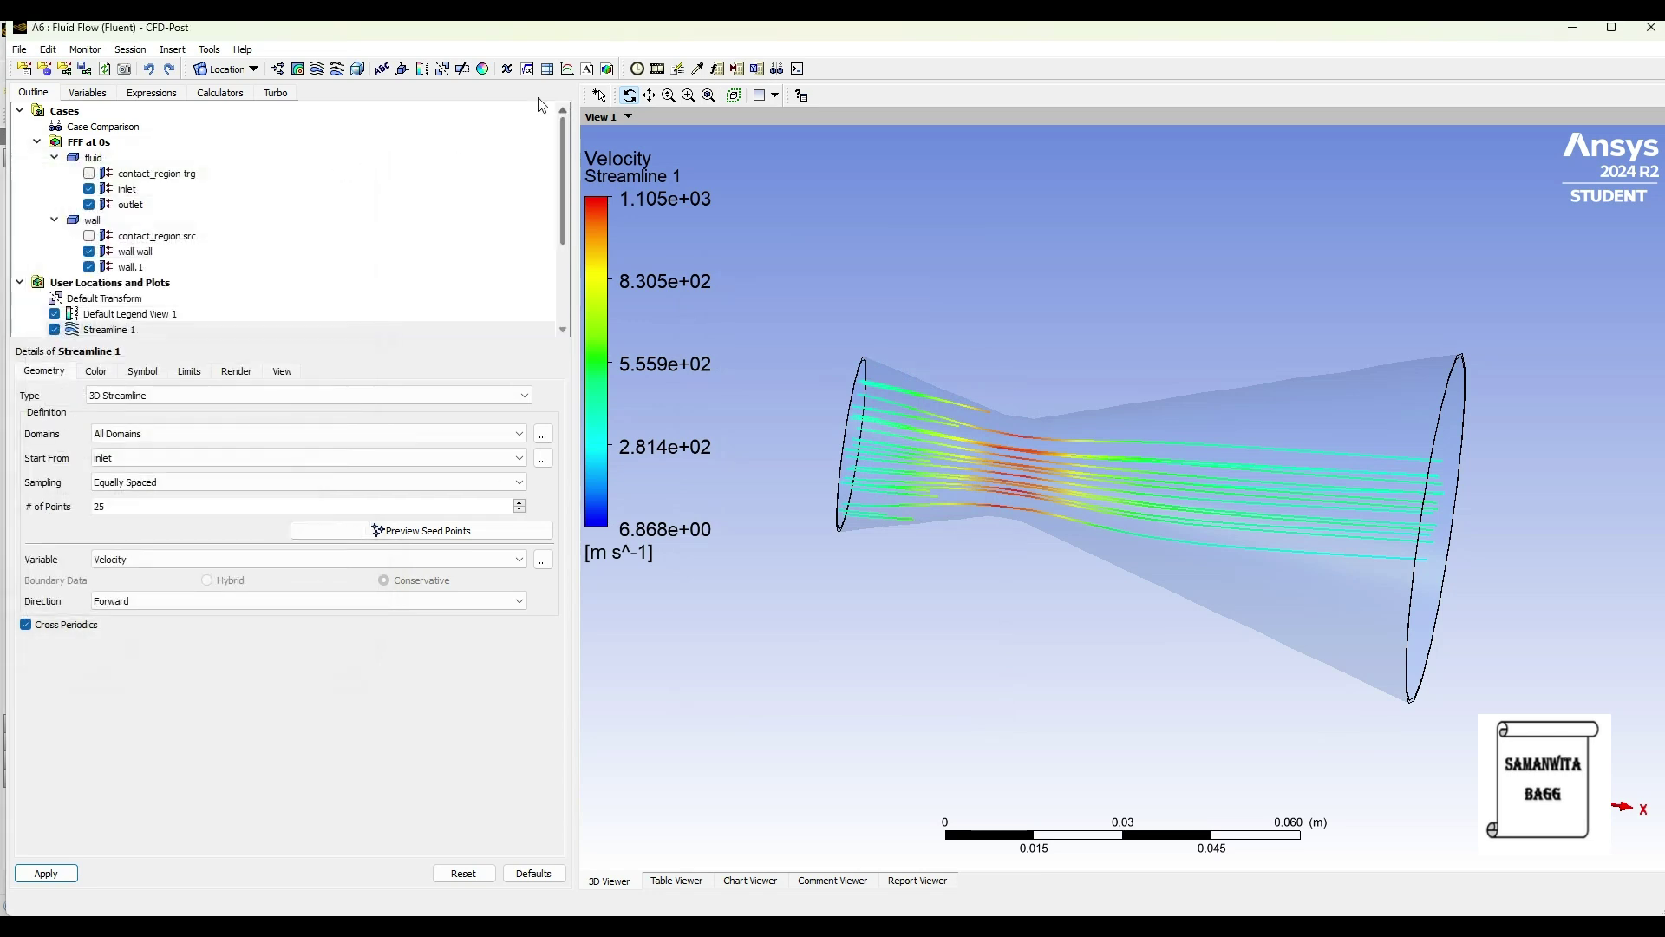
Create Contour 1 of Pressure on contact_region trg with a Local range.
{"action": "left_click", "coordinate": [299, 69]}
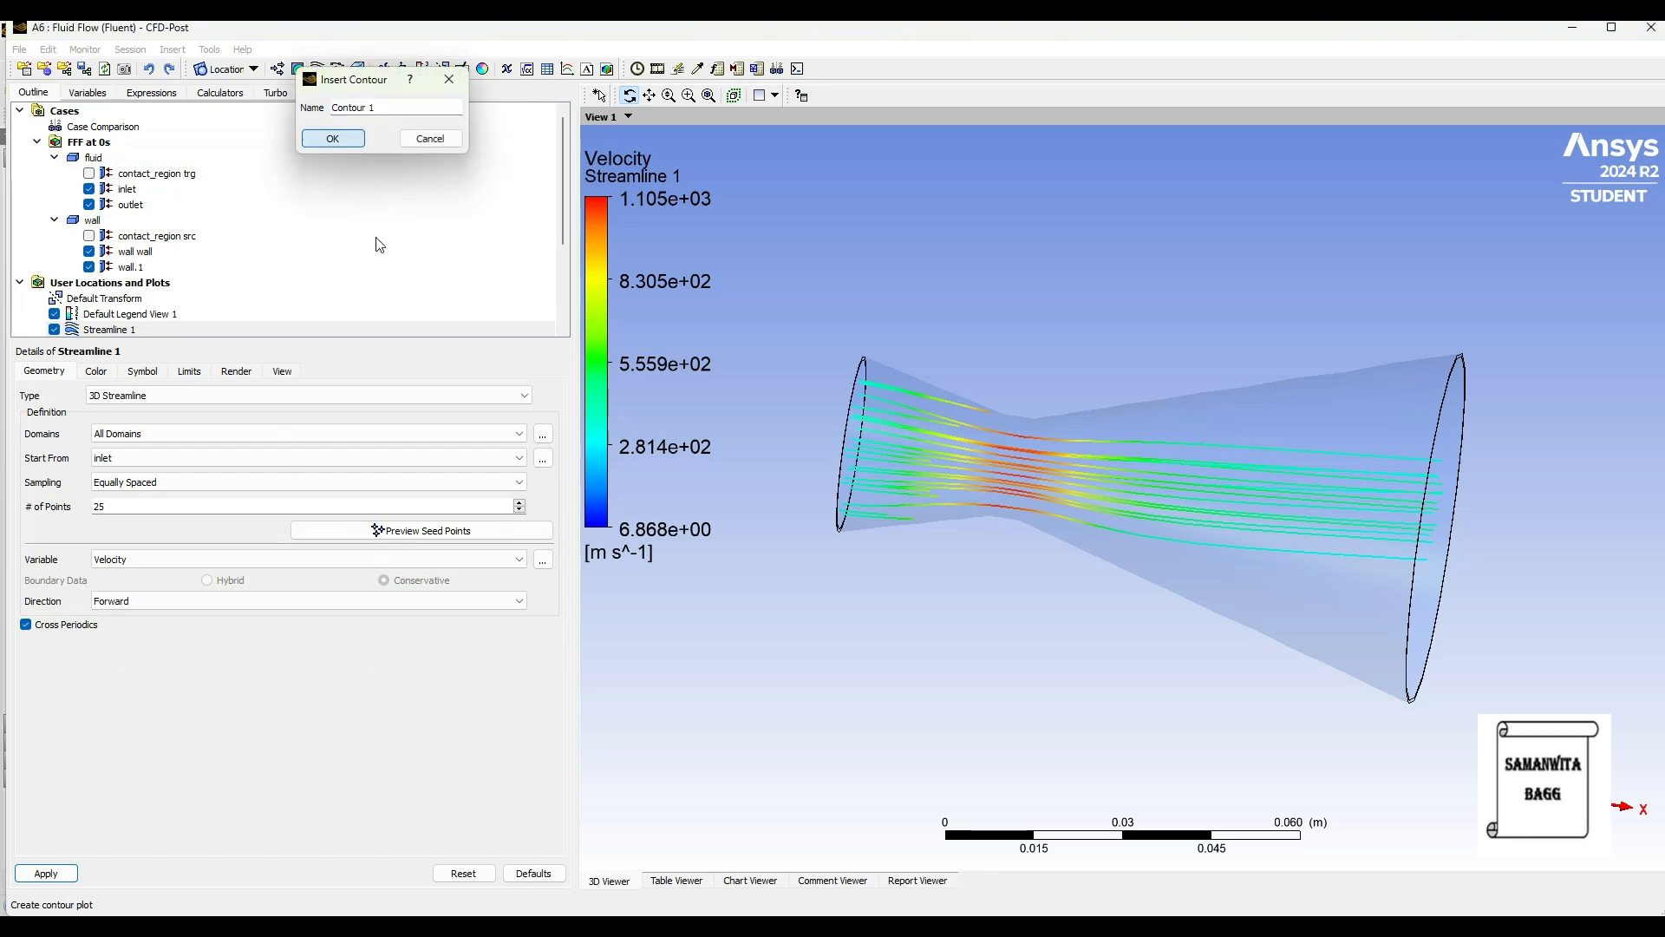
{"action": "left_click", "coordinate": [333, 140]}
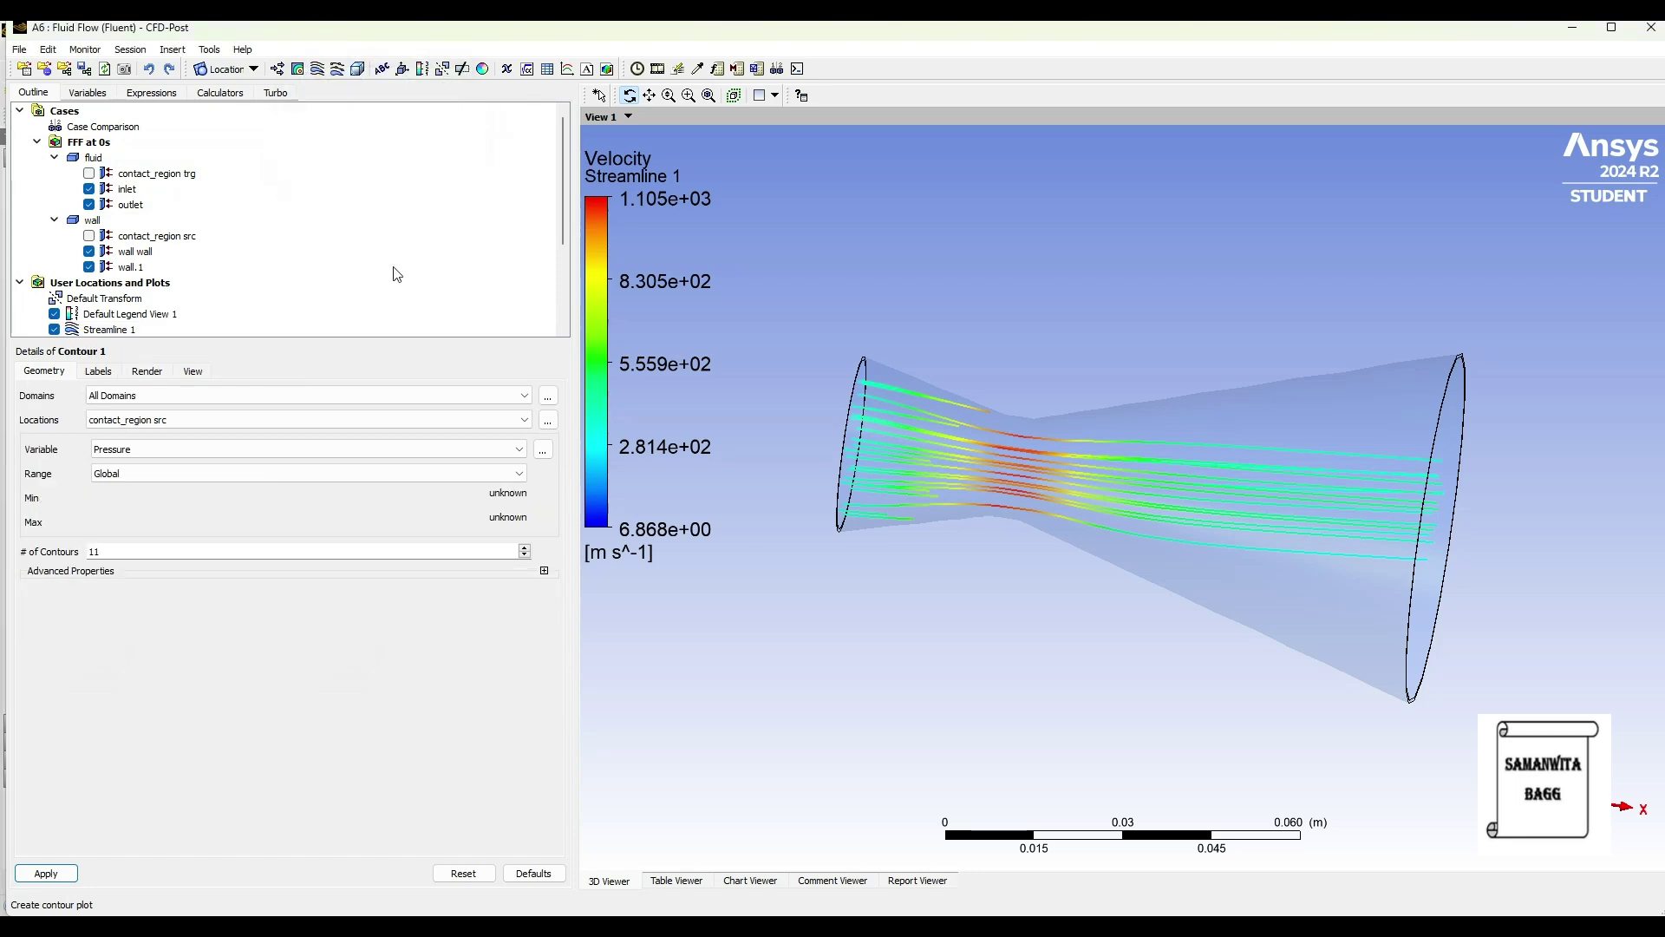
{"action": "left_click", "coordinate": [176, 421]}
{"action": "left_click", "coordinate": [143, 446]}
{"action": "left_click", "coordinate": [299, 450]}
{"action": "left_click", "coordinate": [300, 474]}
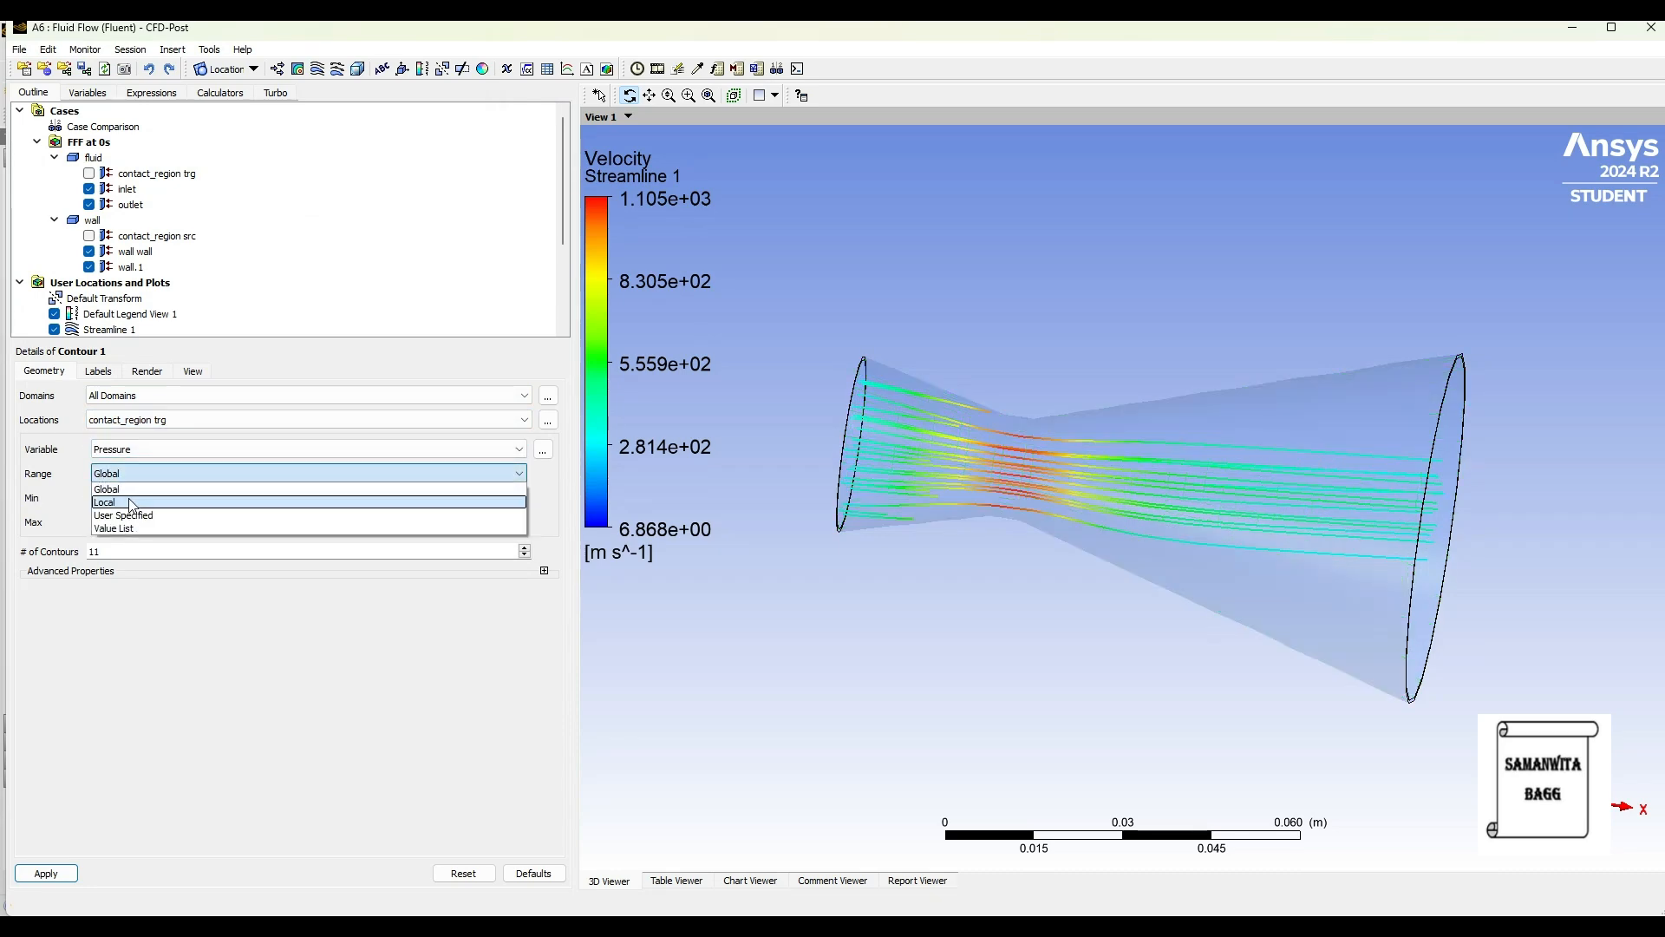
{"action": "left_click", "coordinate": [132, 502]}
{"action": "left_click", "coordinate": [45, 873]}
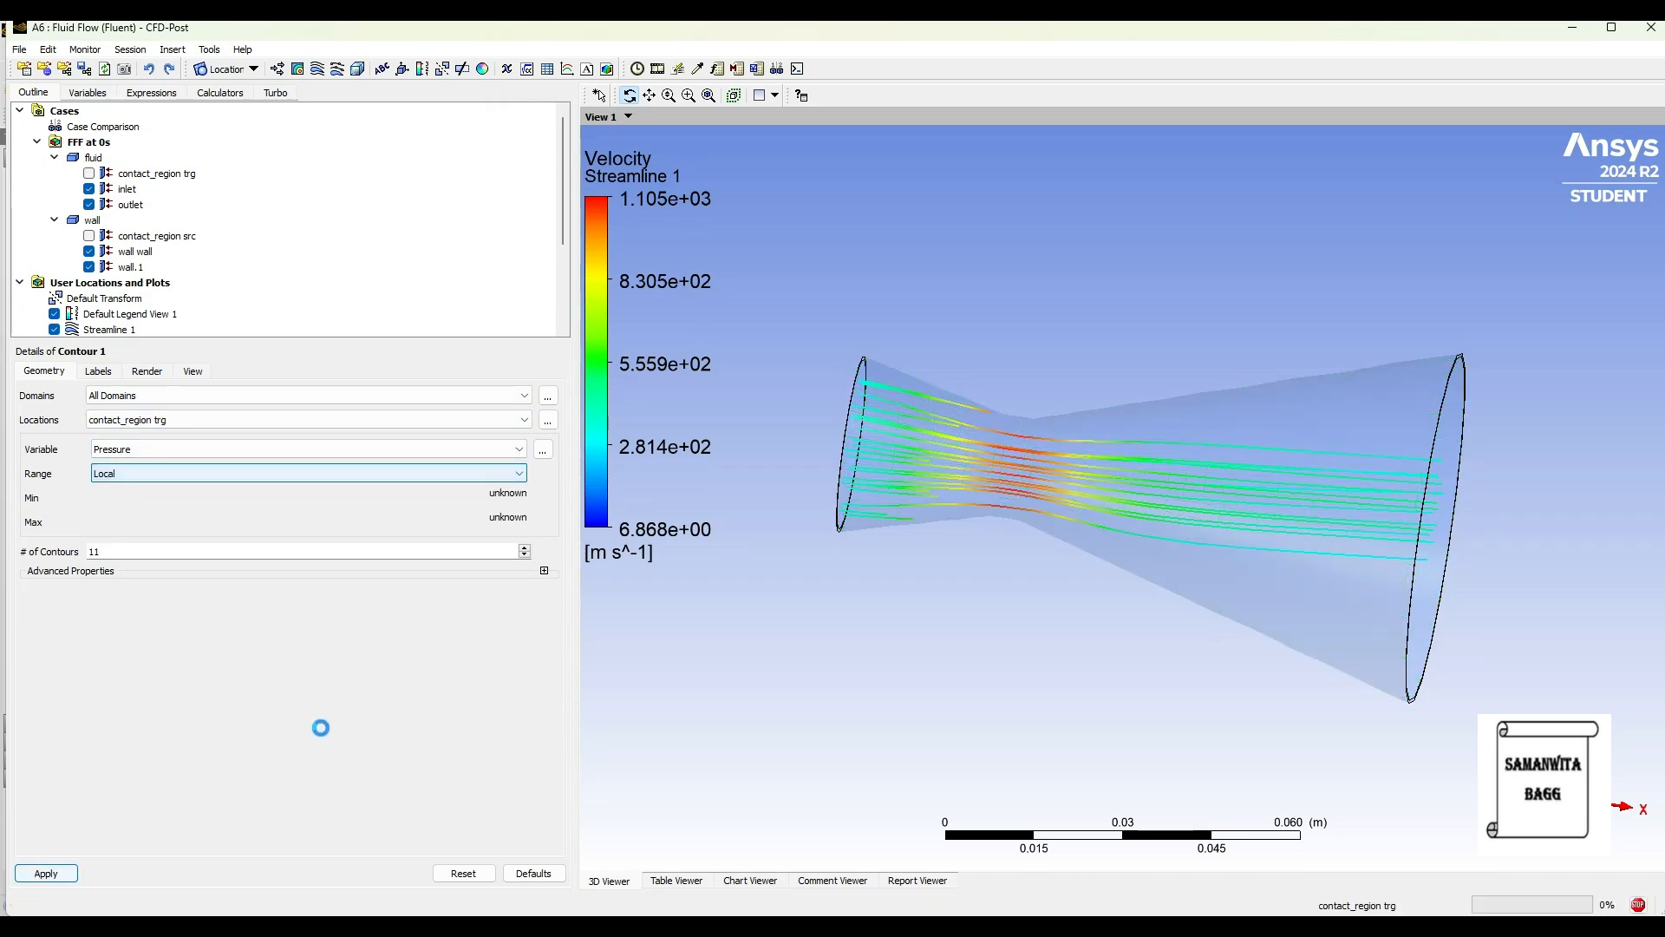
{"action": "scroll", "coordinate": [116, 276], "scroll_direction": "down", "scroll_amount": 2}
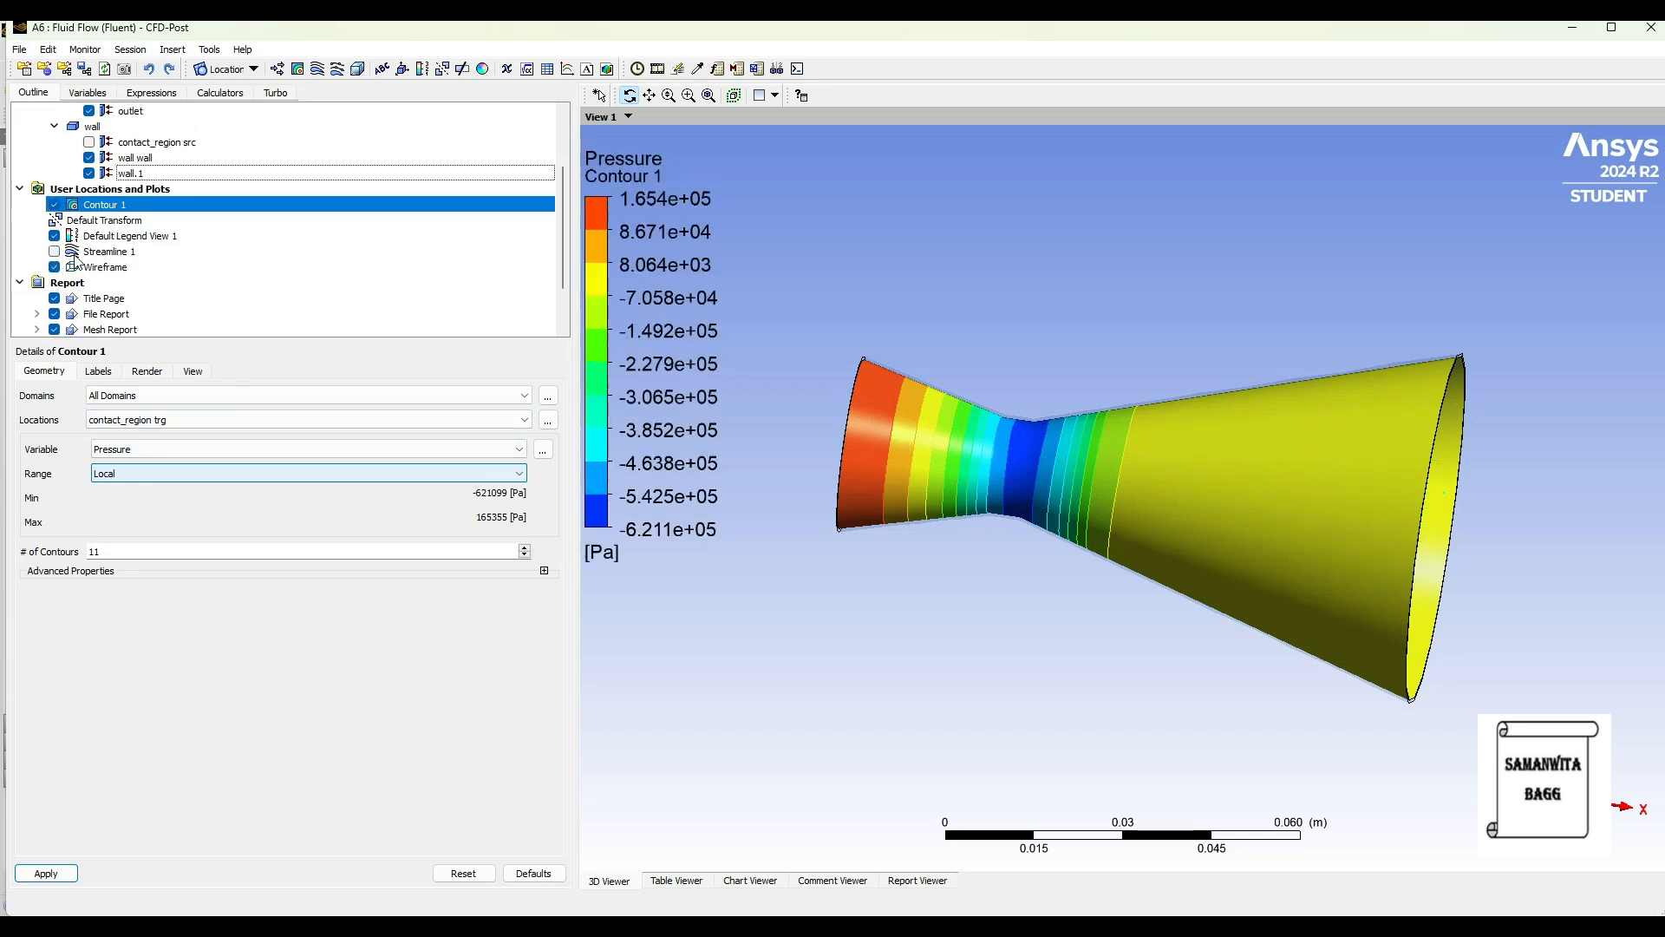
Adjust Contour 1's render settings and orbit the nozzle to show the outlet opening.
{"action": "left_click_drag", "start_coordinate": [1157, 480], "coordinate": [1187, 503]}
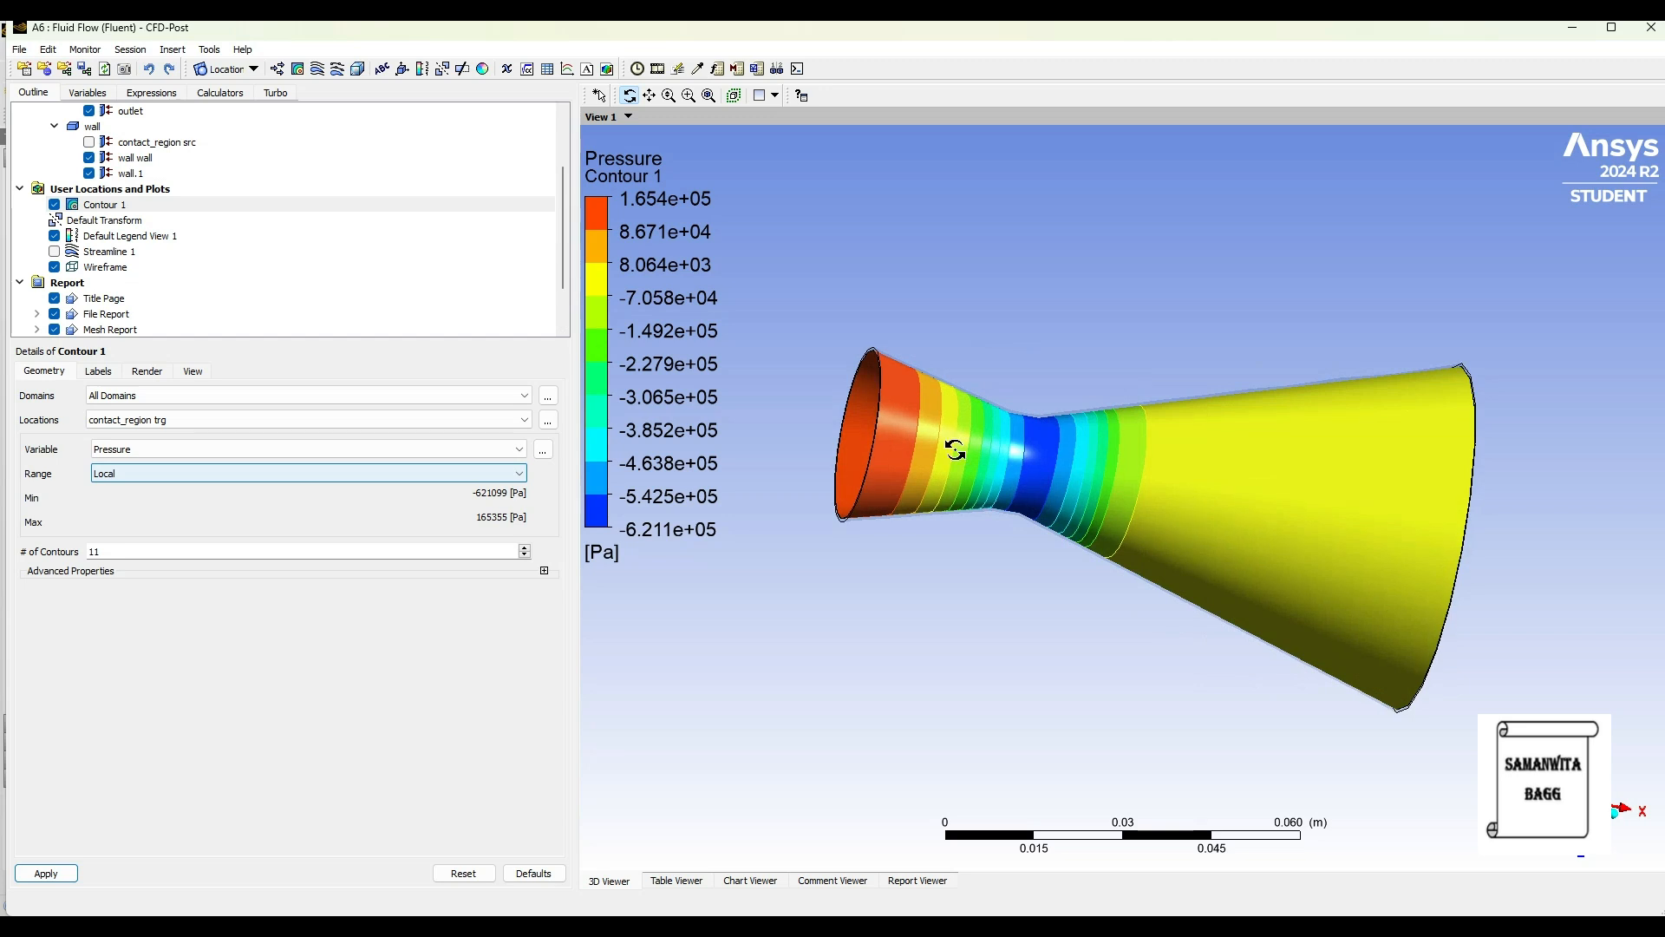
{"action": "left_click", "coordinate": [146, 370]}
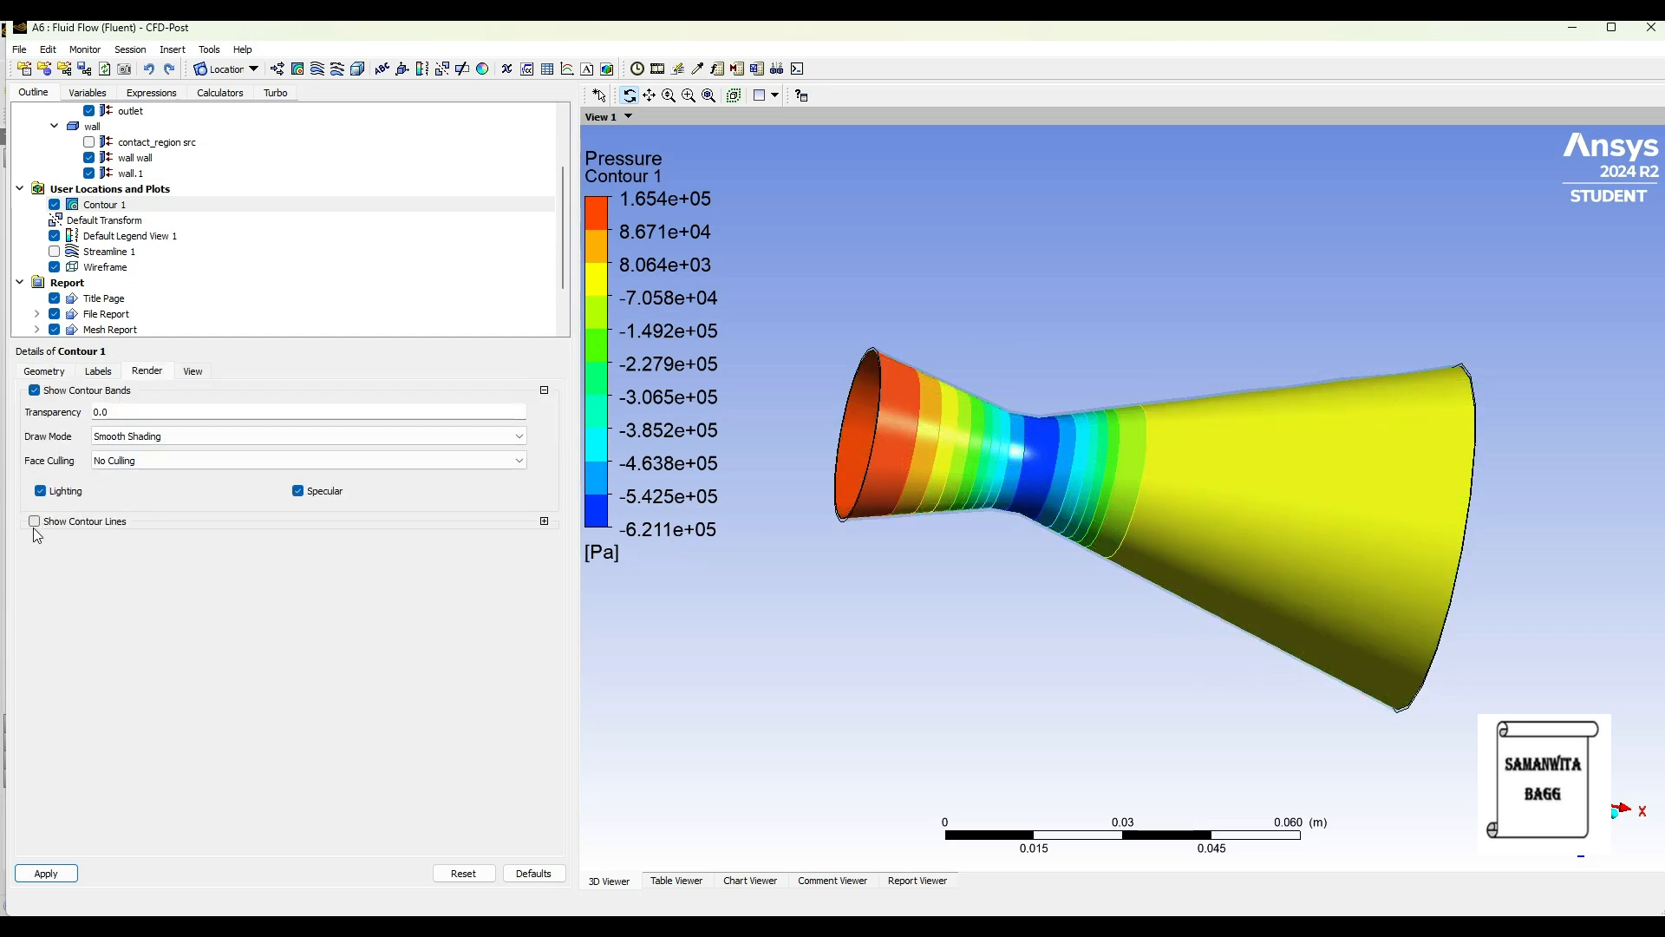
{"action": "left_click", "coordinate": [46, 873]}
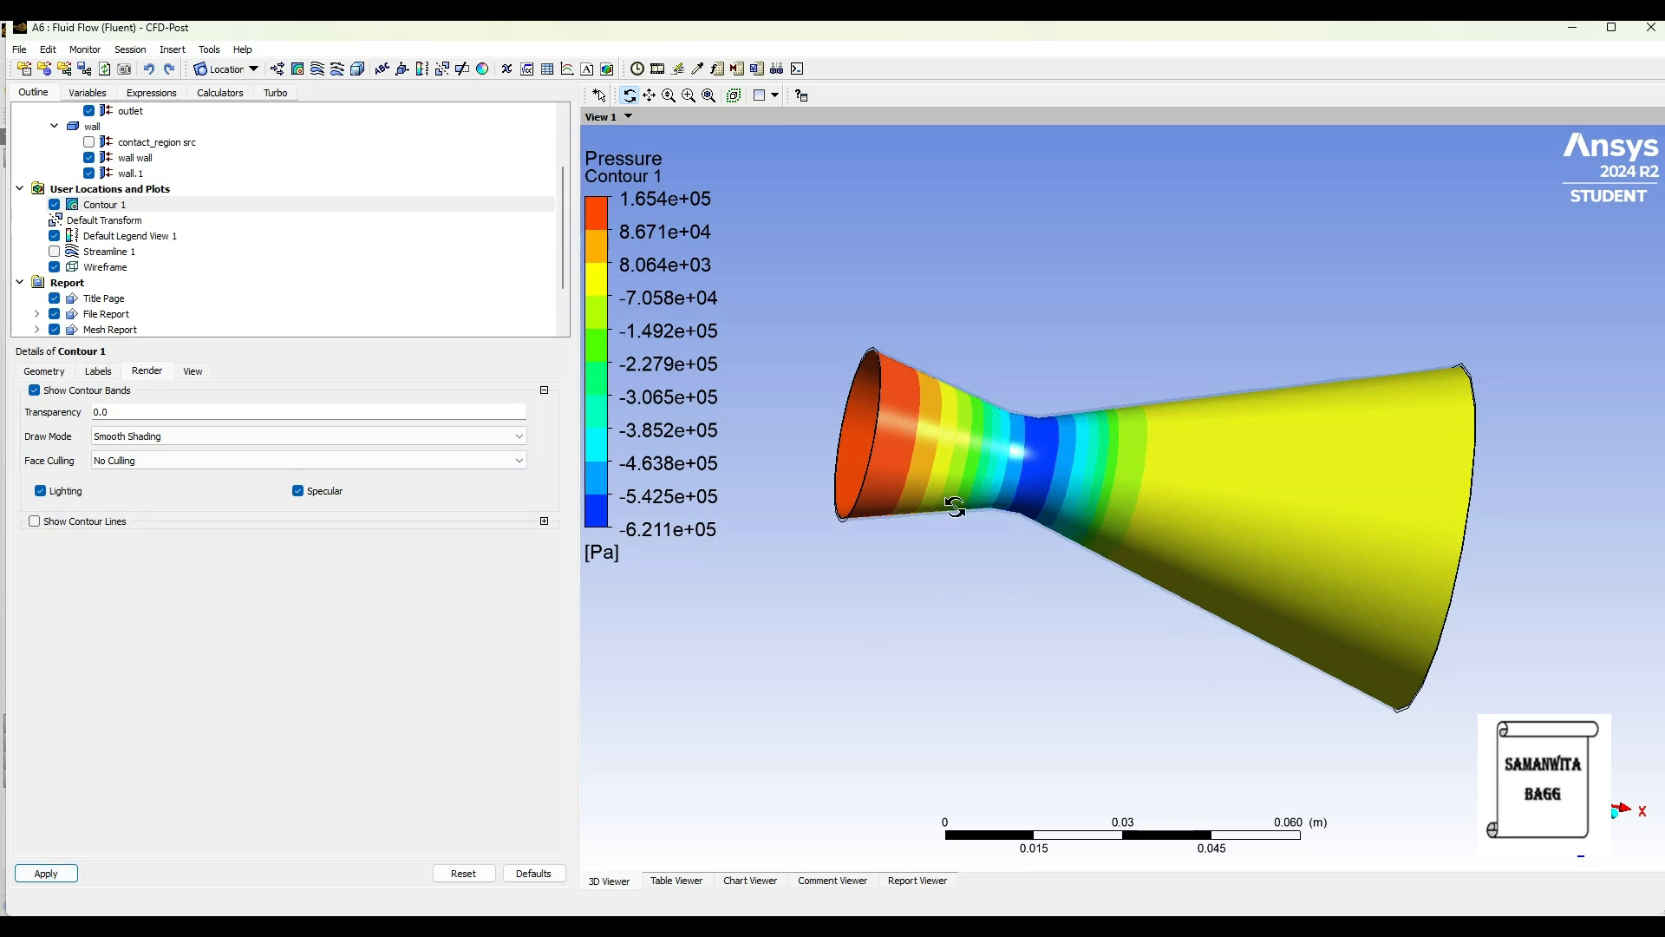
{"action": "left_click_drag", "start_coordinate": [905, 481], "coordinate": [866, 484]}
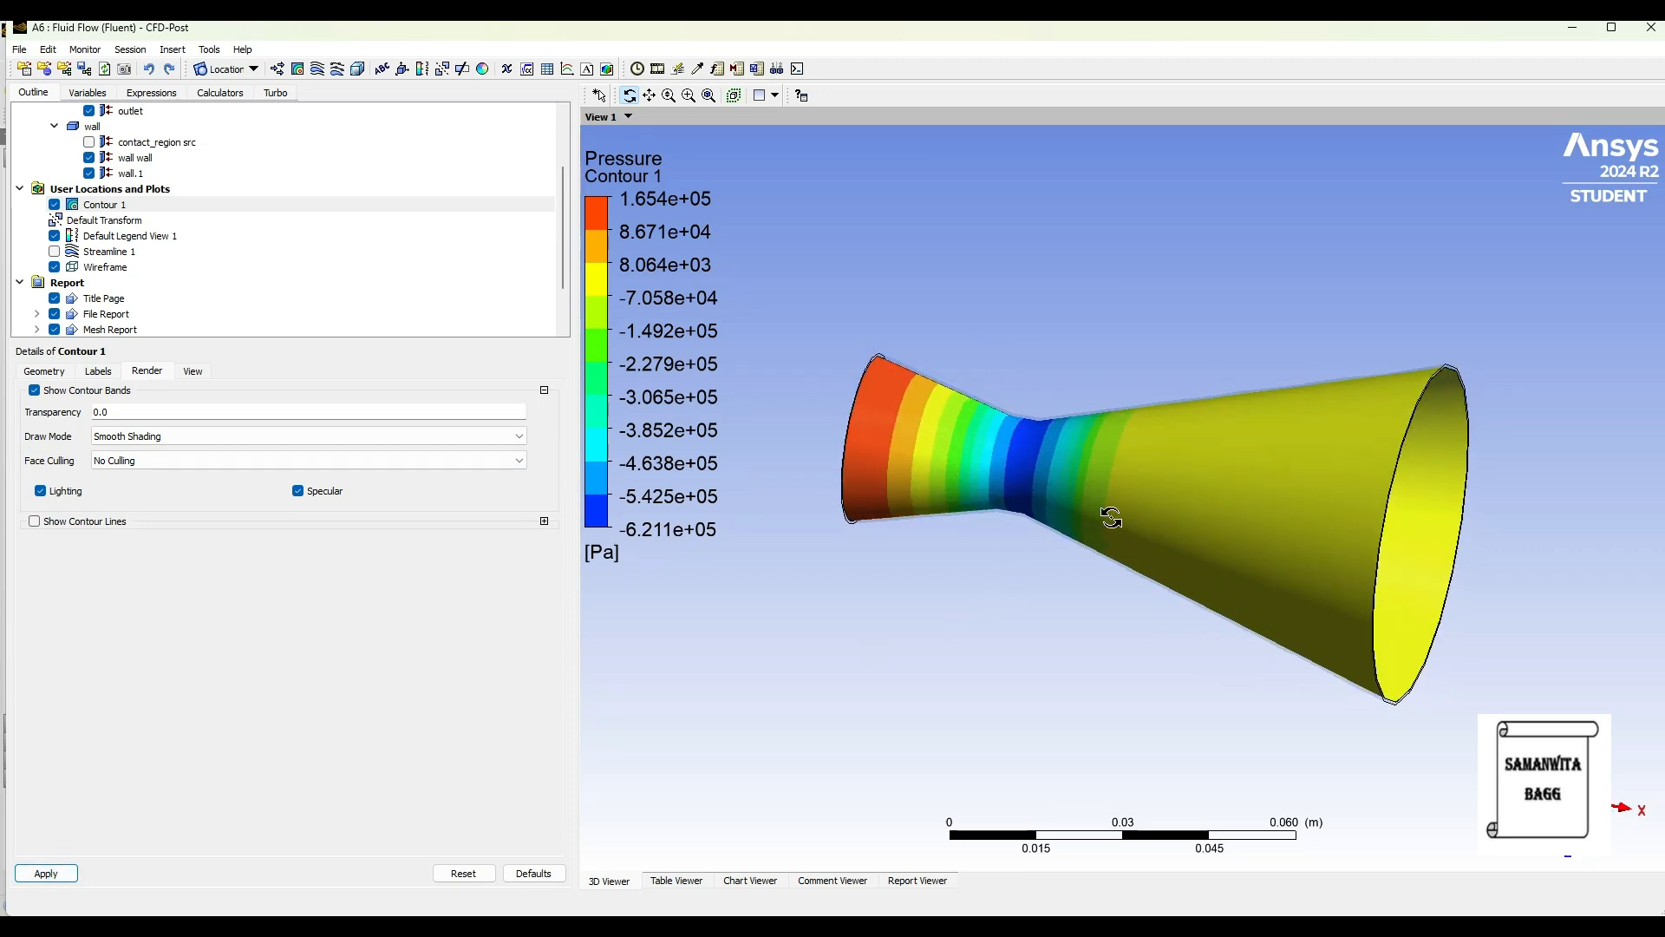
{"action": "left_click_drag", "start_coordinate": [1100, 516], "coordinate": [1447, 521]}
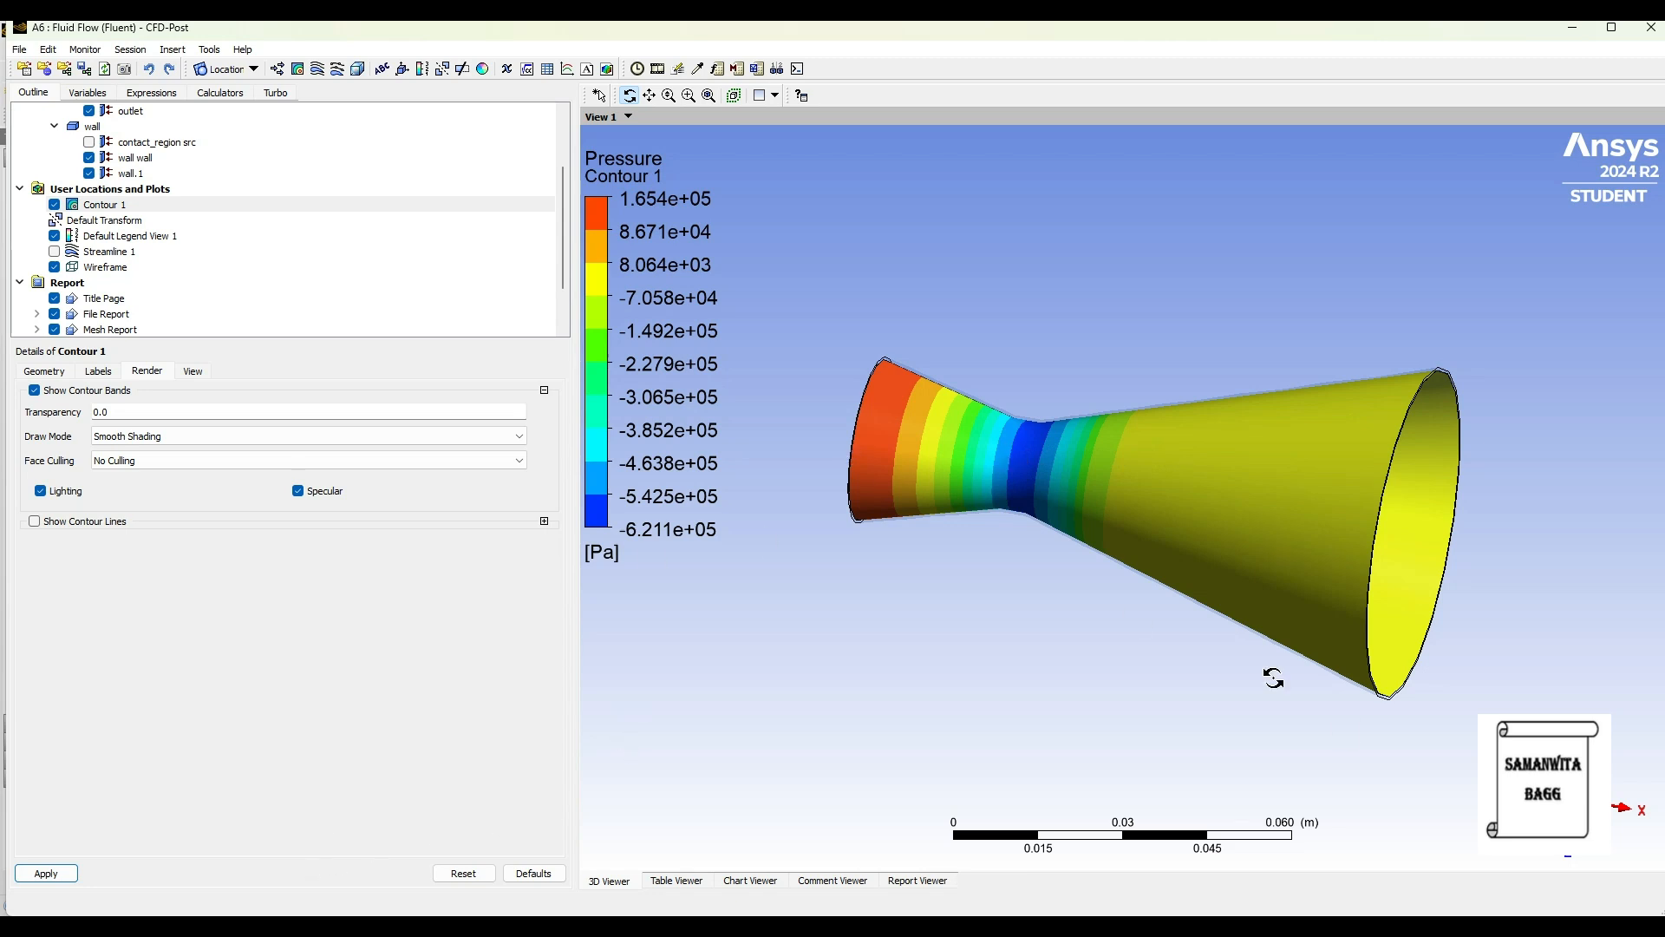
Create Contour 2 of Velocity on contact_region trg with a Local range and no contour lines.
{"action": "left_click", "coordinate": [297, 69]}
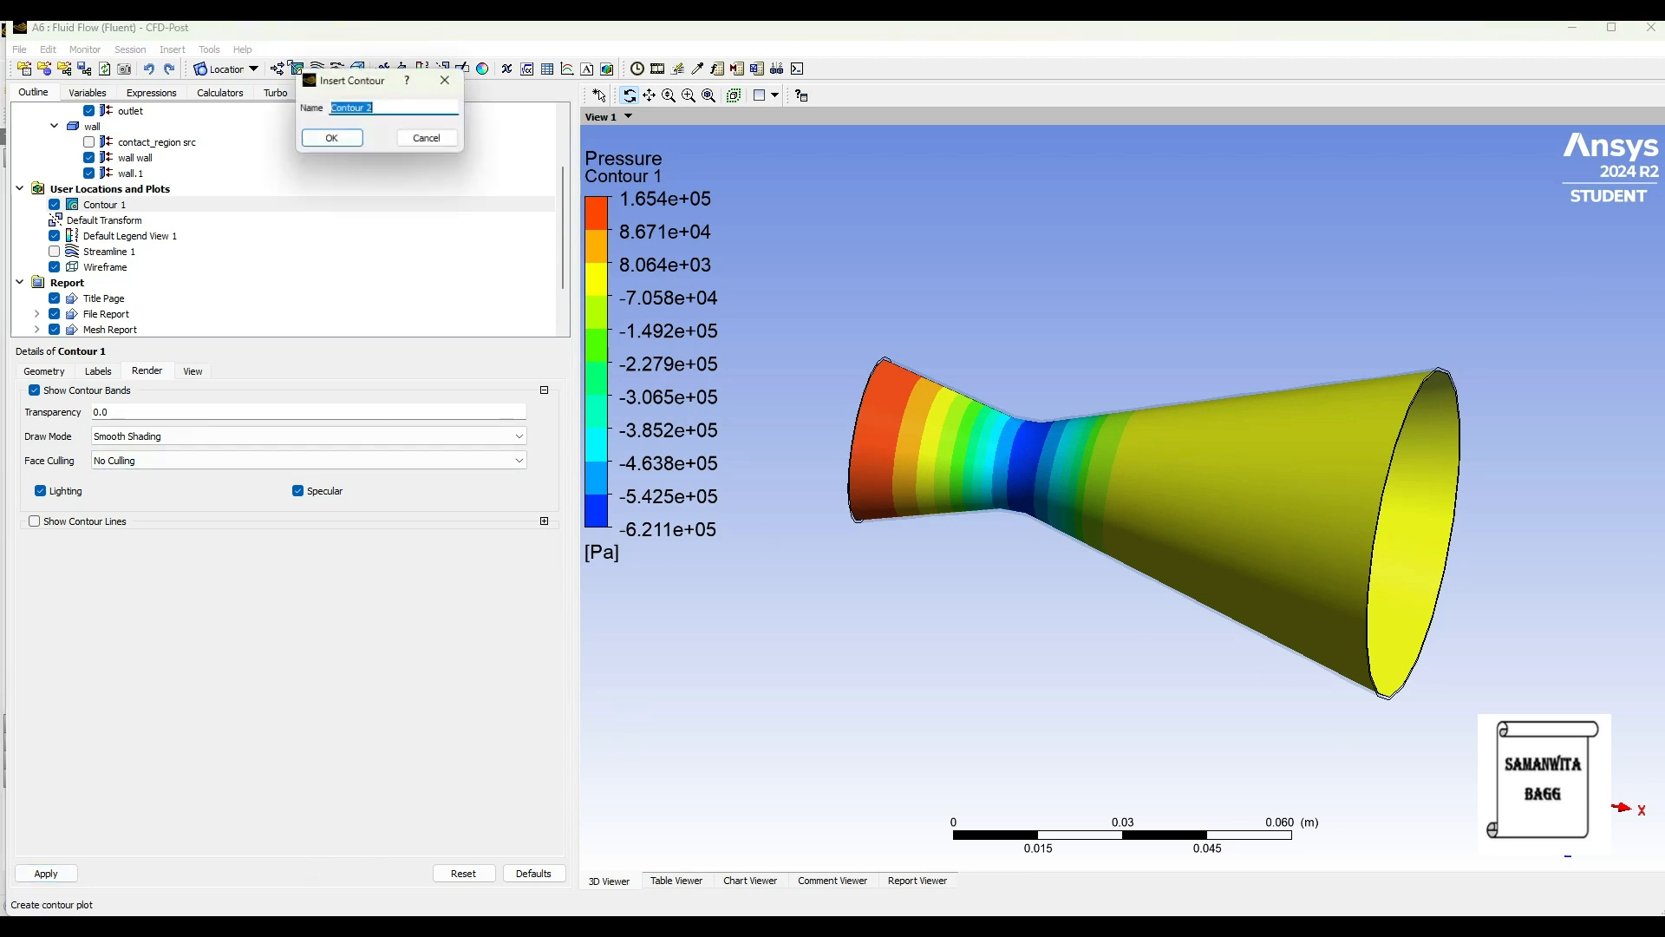
{"action": "left_click", "coordinate": [331, 142]}
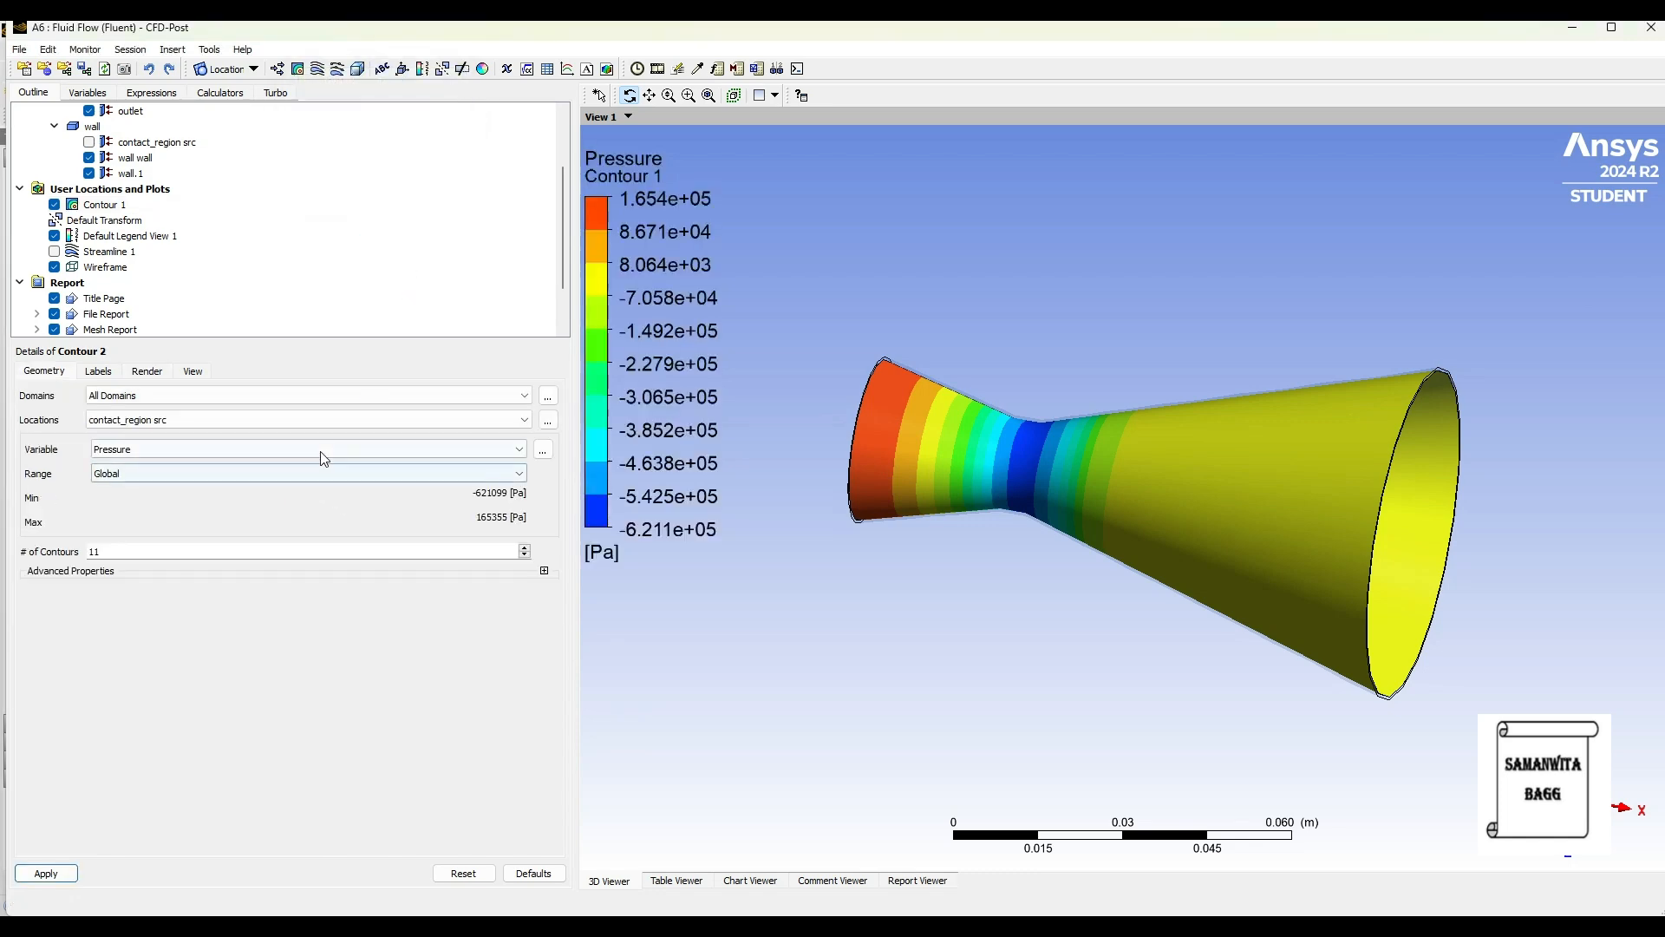
{"action": "left_click", "coordinate": [309, 421]}
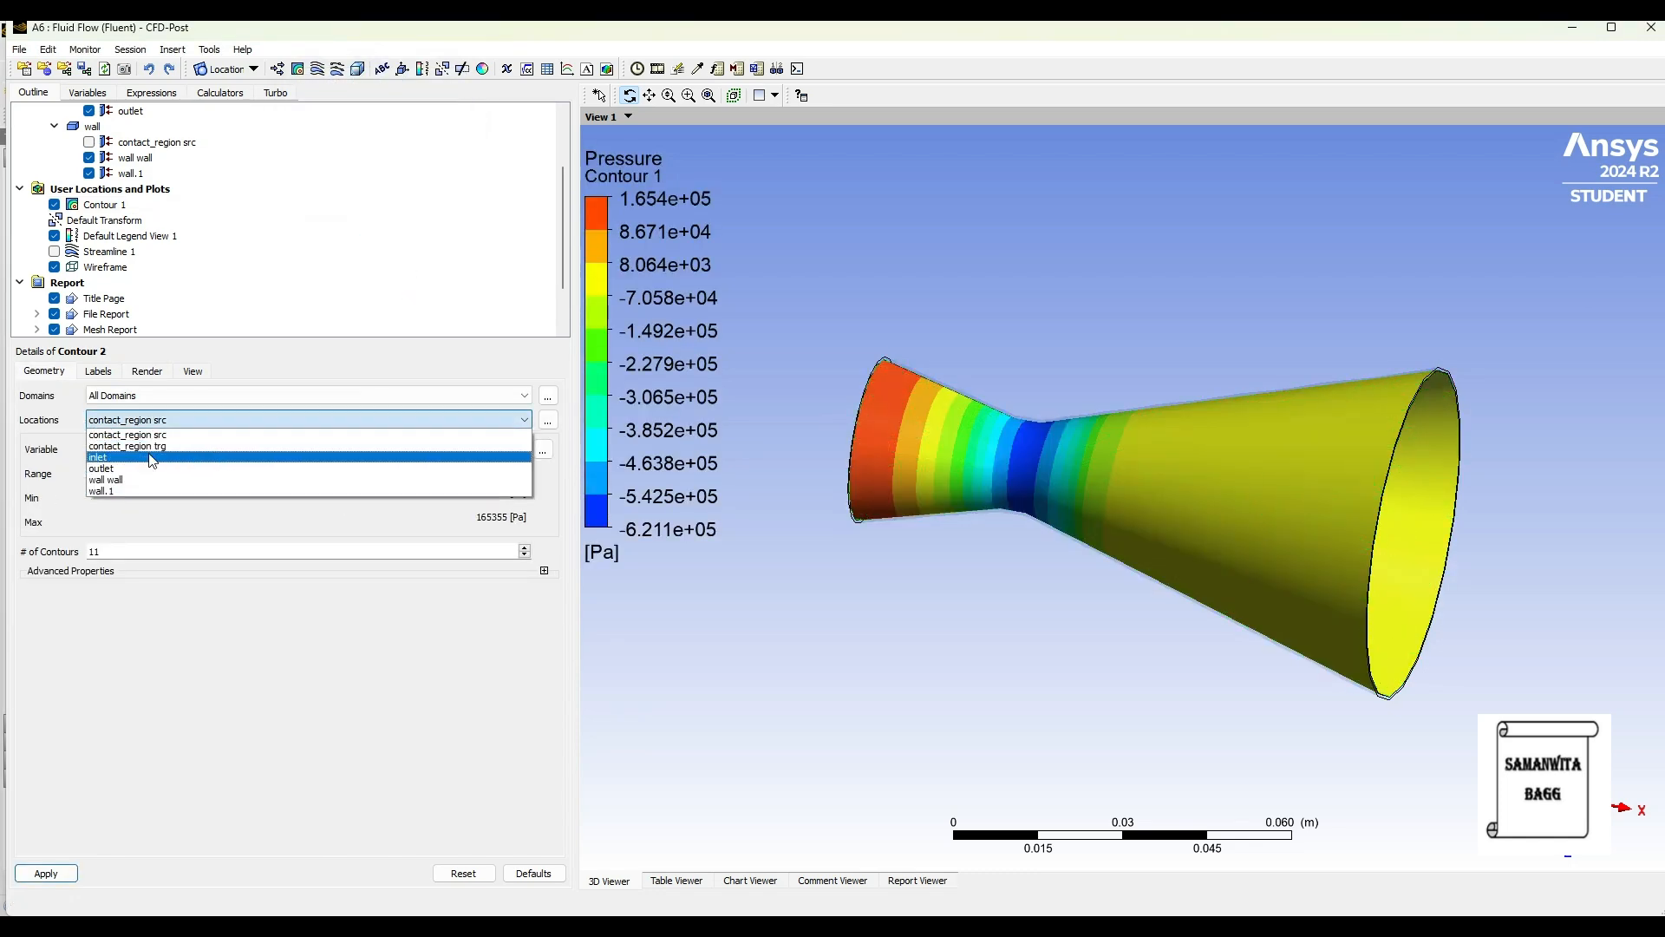
{"action": "left_click", "coordinate": [152, 450]}
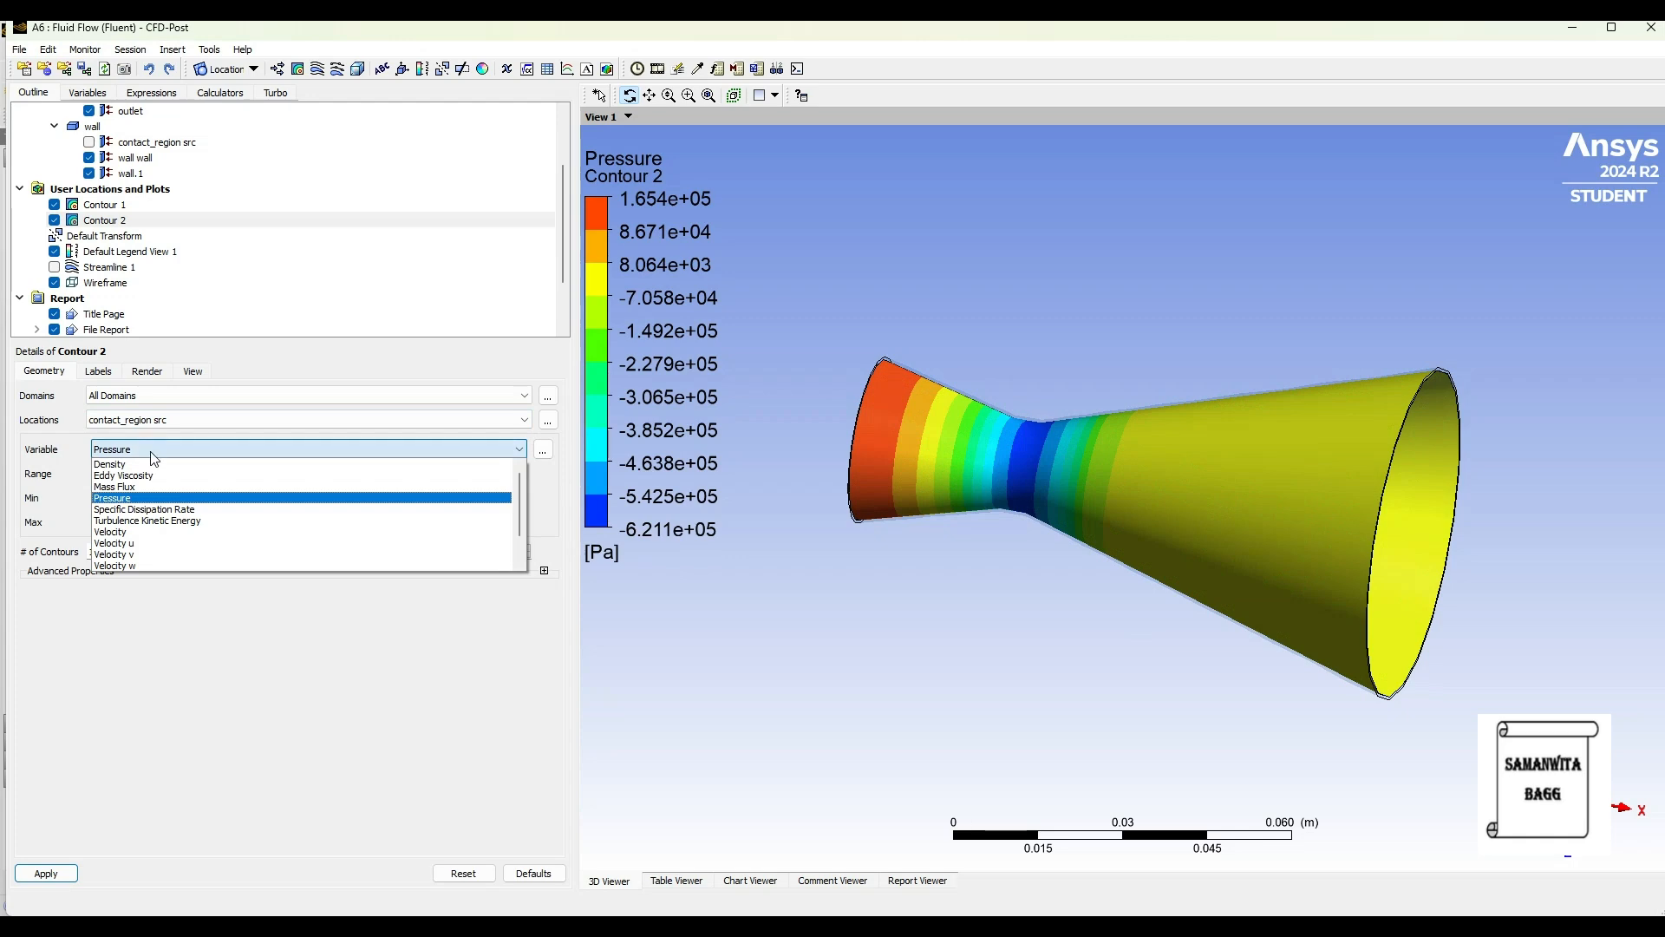
{"action": "left_click", "coordinate": [142, 533]}
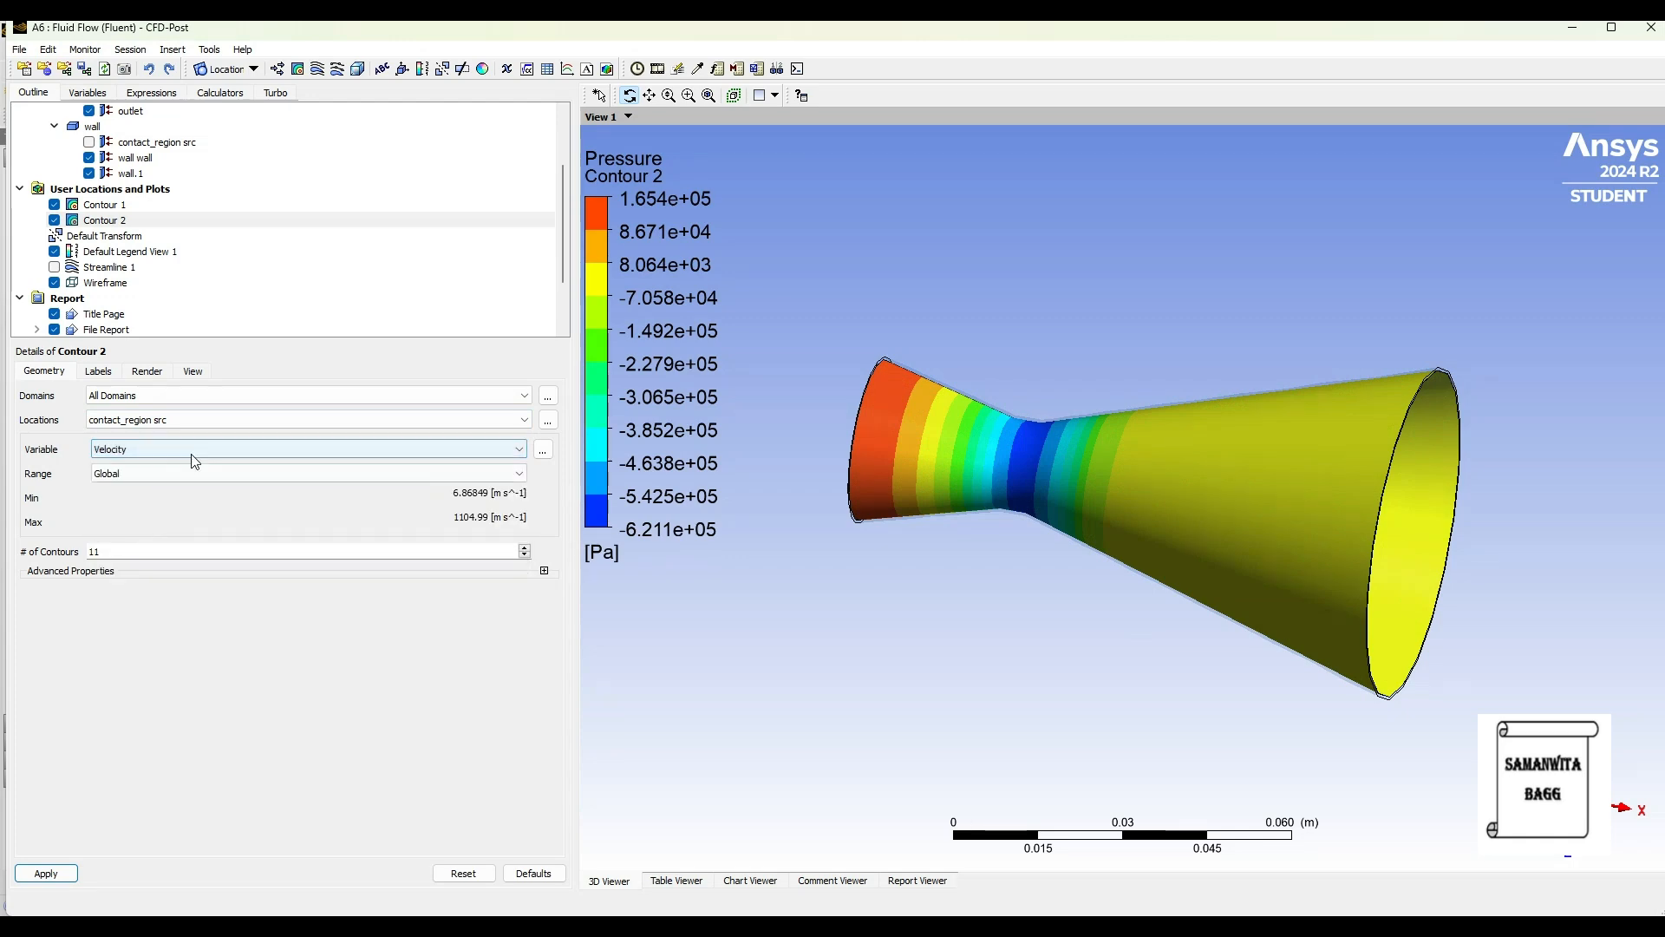
{"action": "left_click", "coordinate": [225, 422]}
{"action": "left_click", "coordinate": [128, 446]}
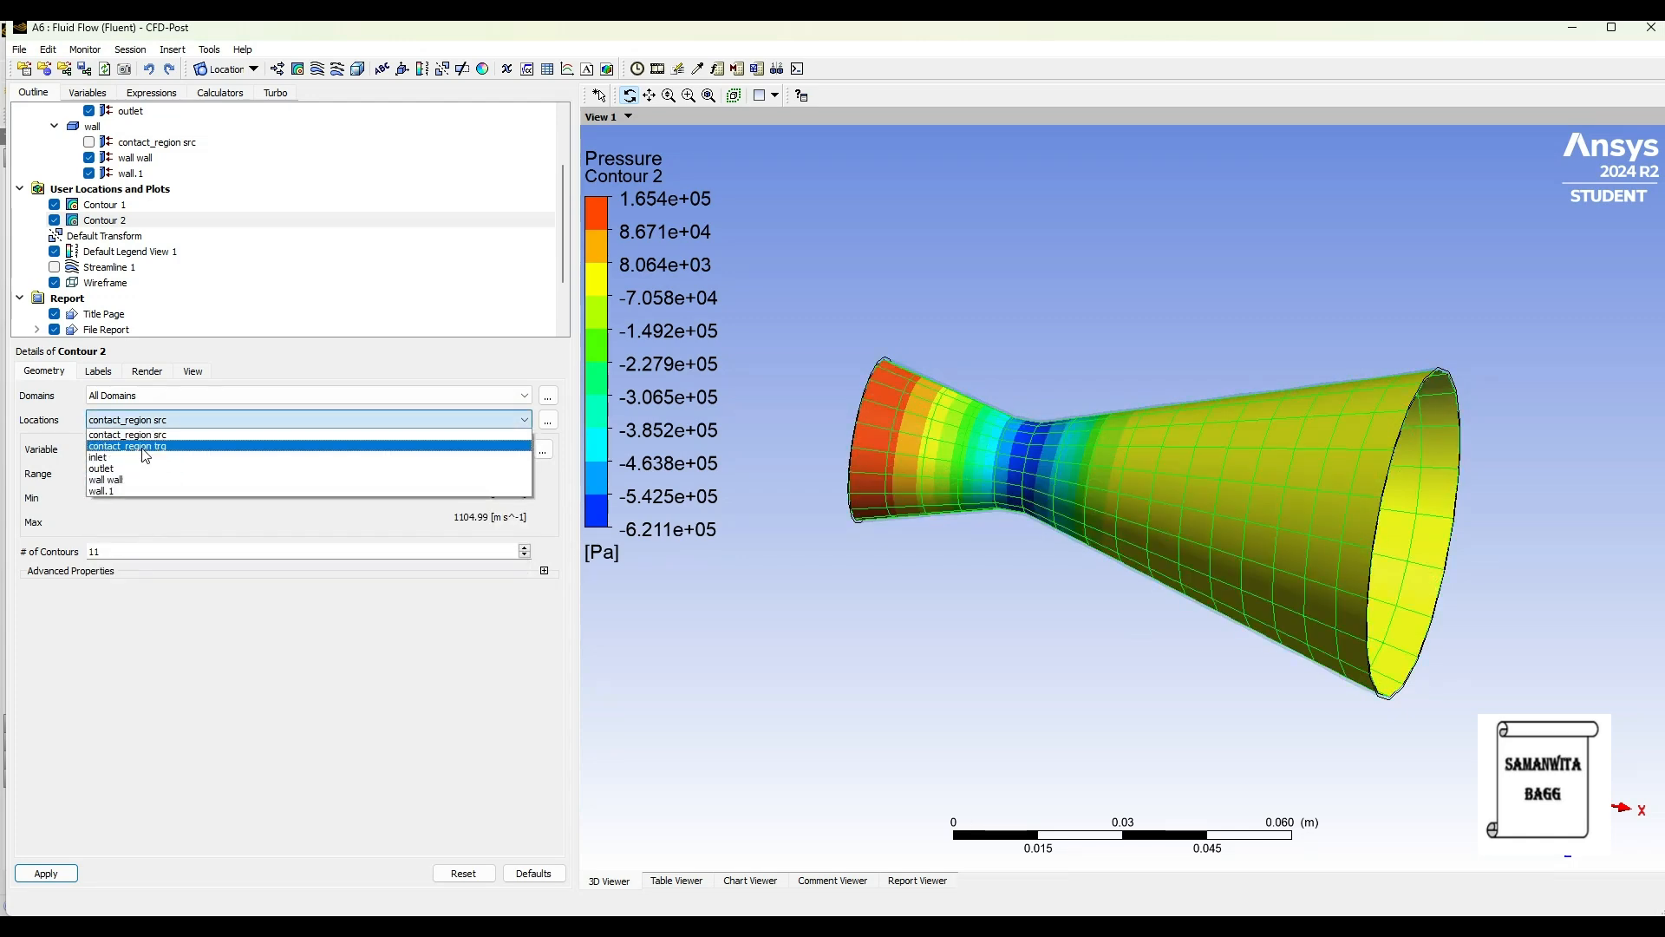
{"action": "left_click", "coordinate": [140, 474]}
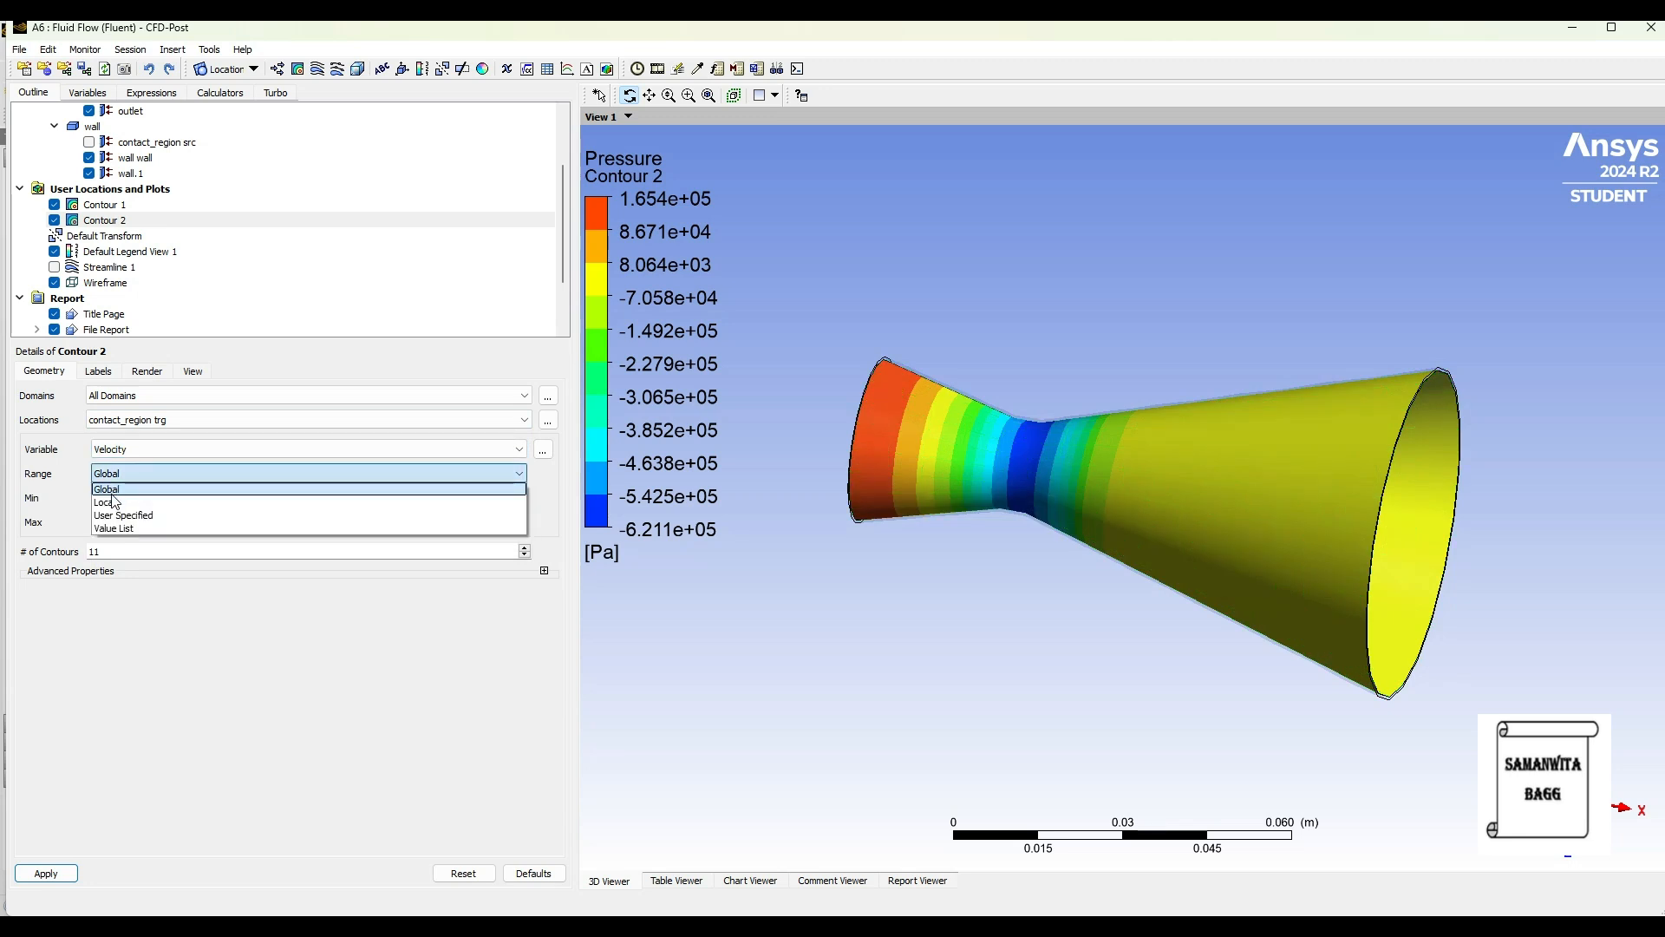
{"action": "left_click", "coordinate": [107, 502]}
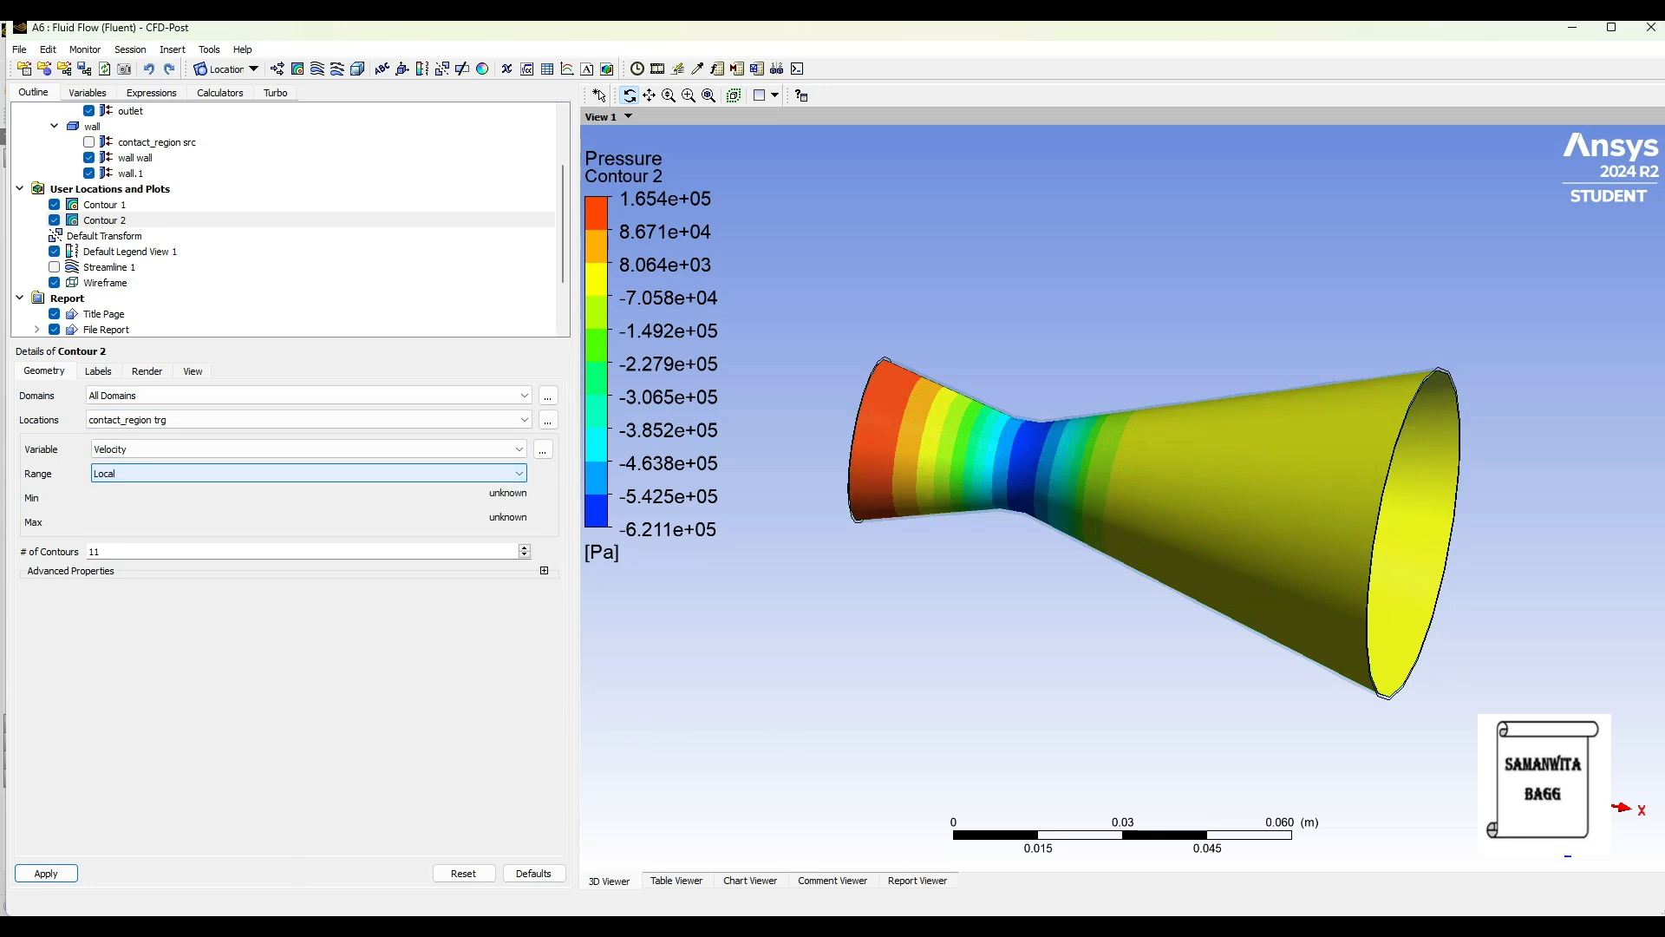
{"action": "left_click", "coordinate": [45, 873]}
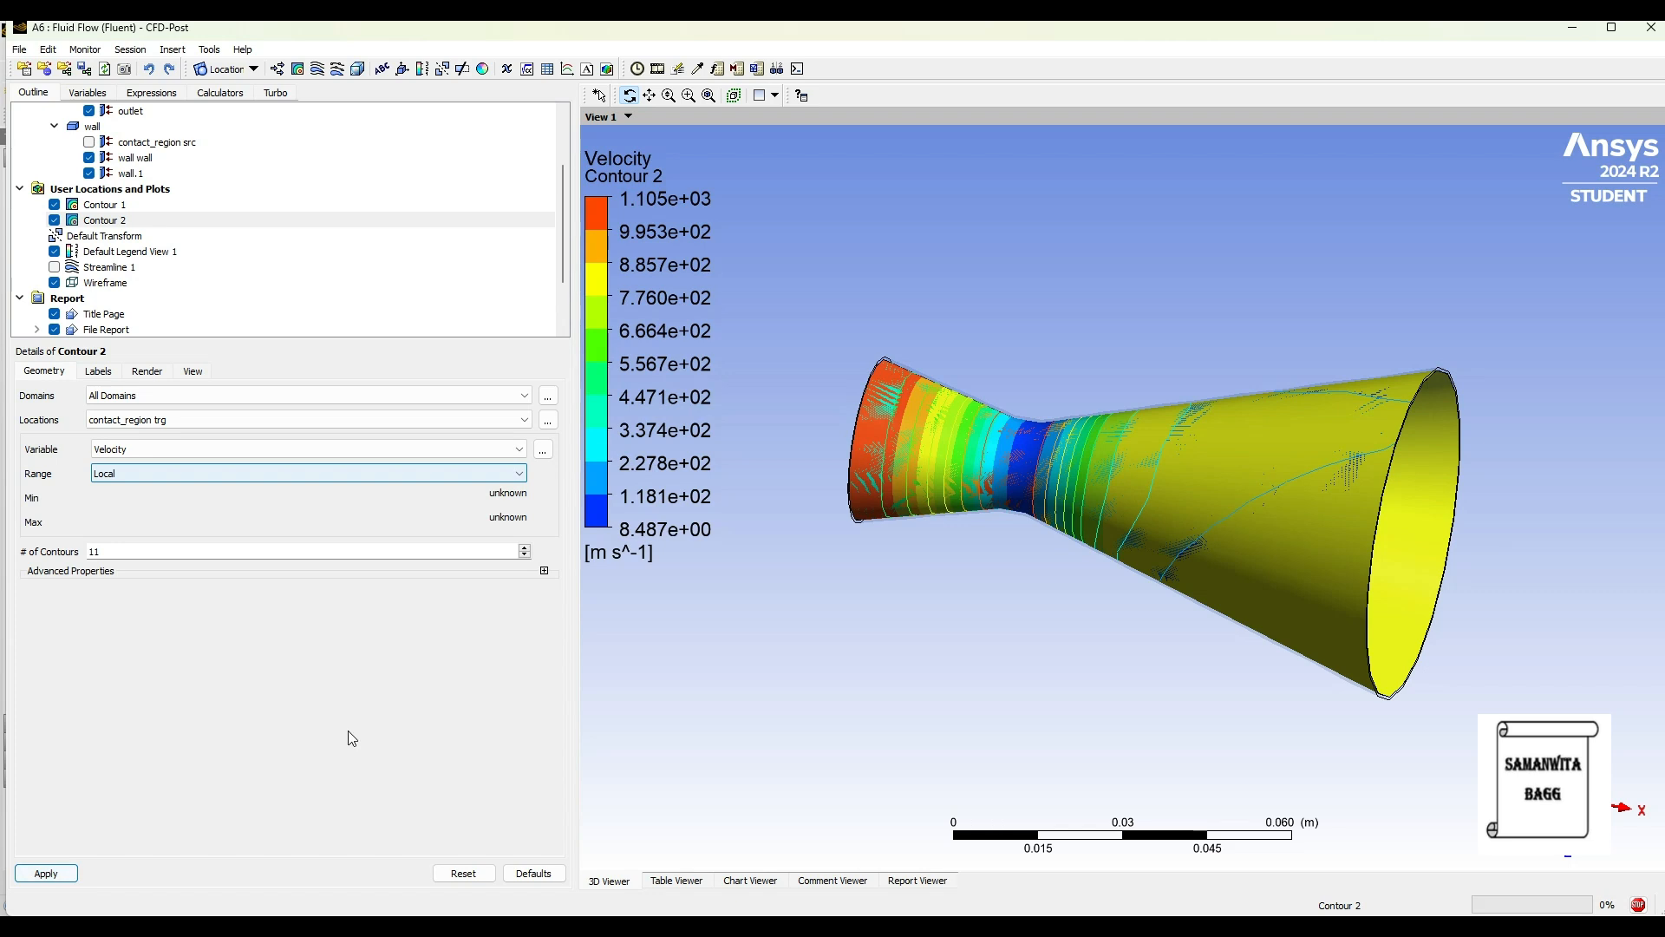
{"action": "left_click", "coordinate": [146, 371]}
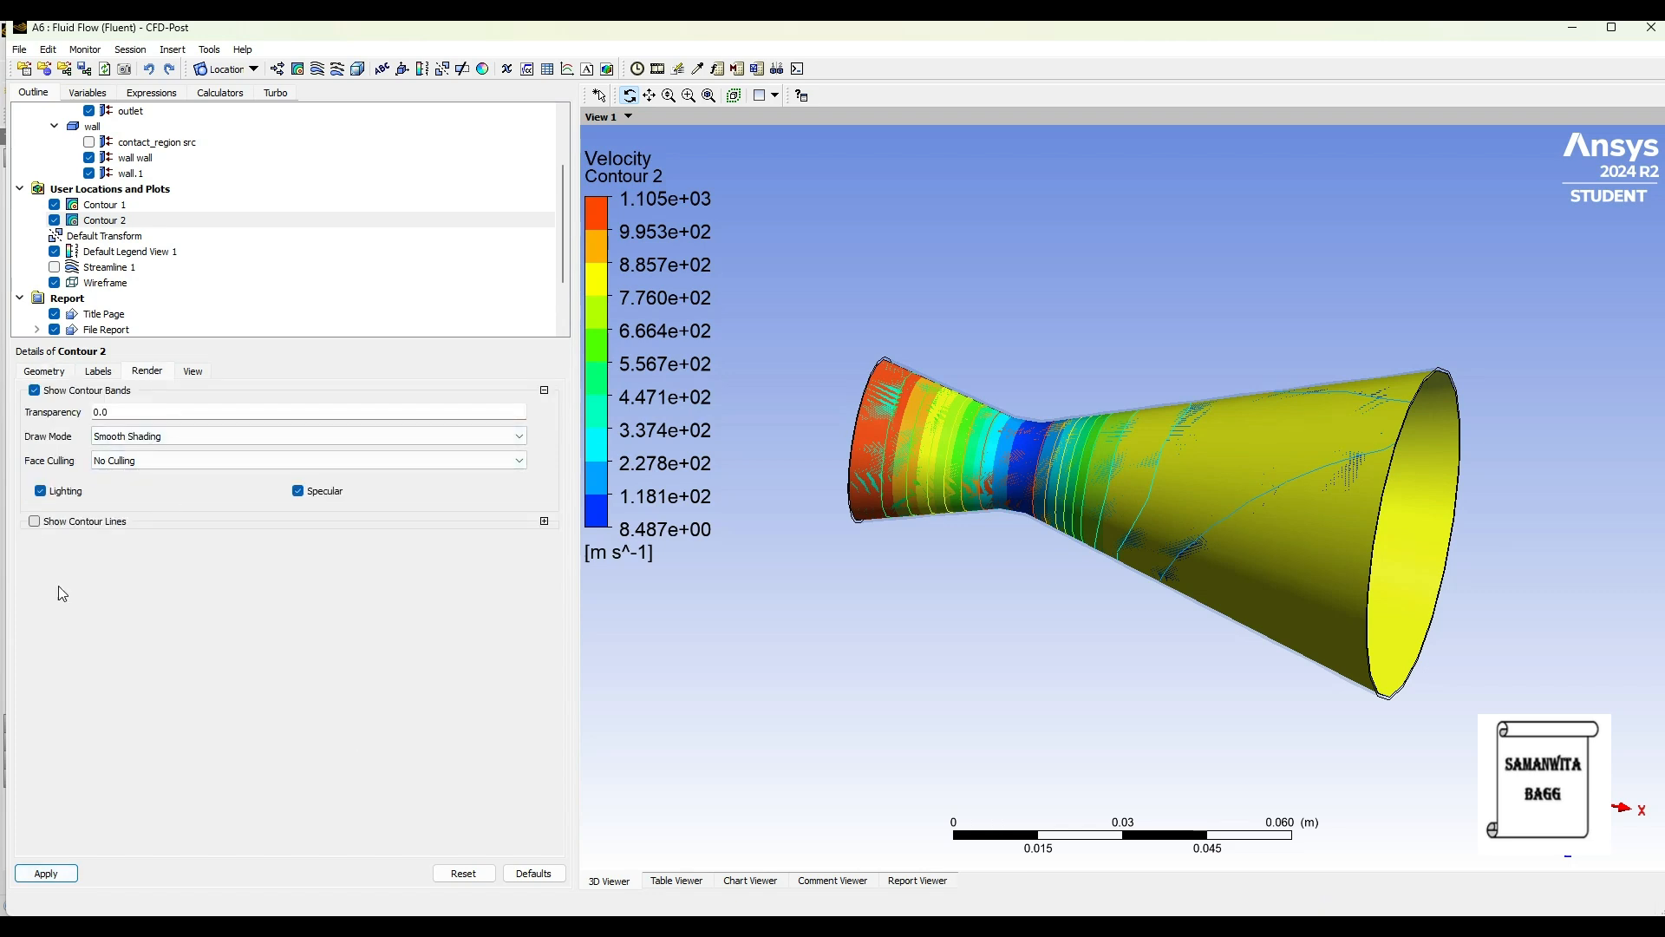
{"action": "left_click", "coordinate": [47, 873]}
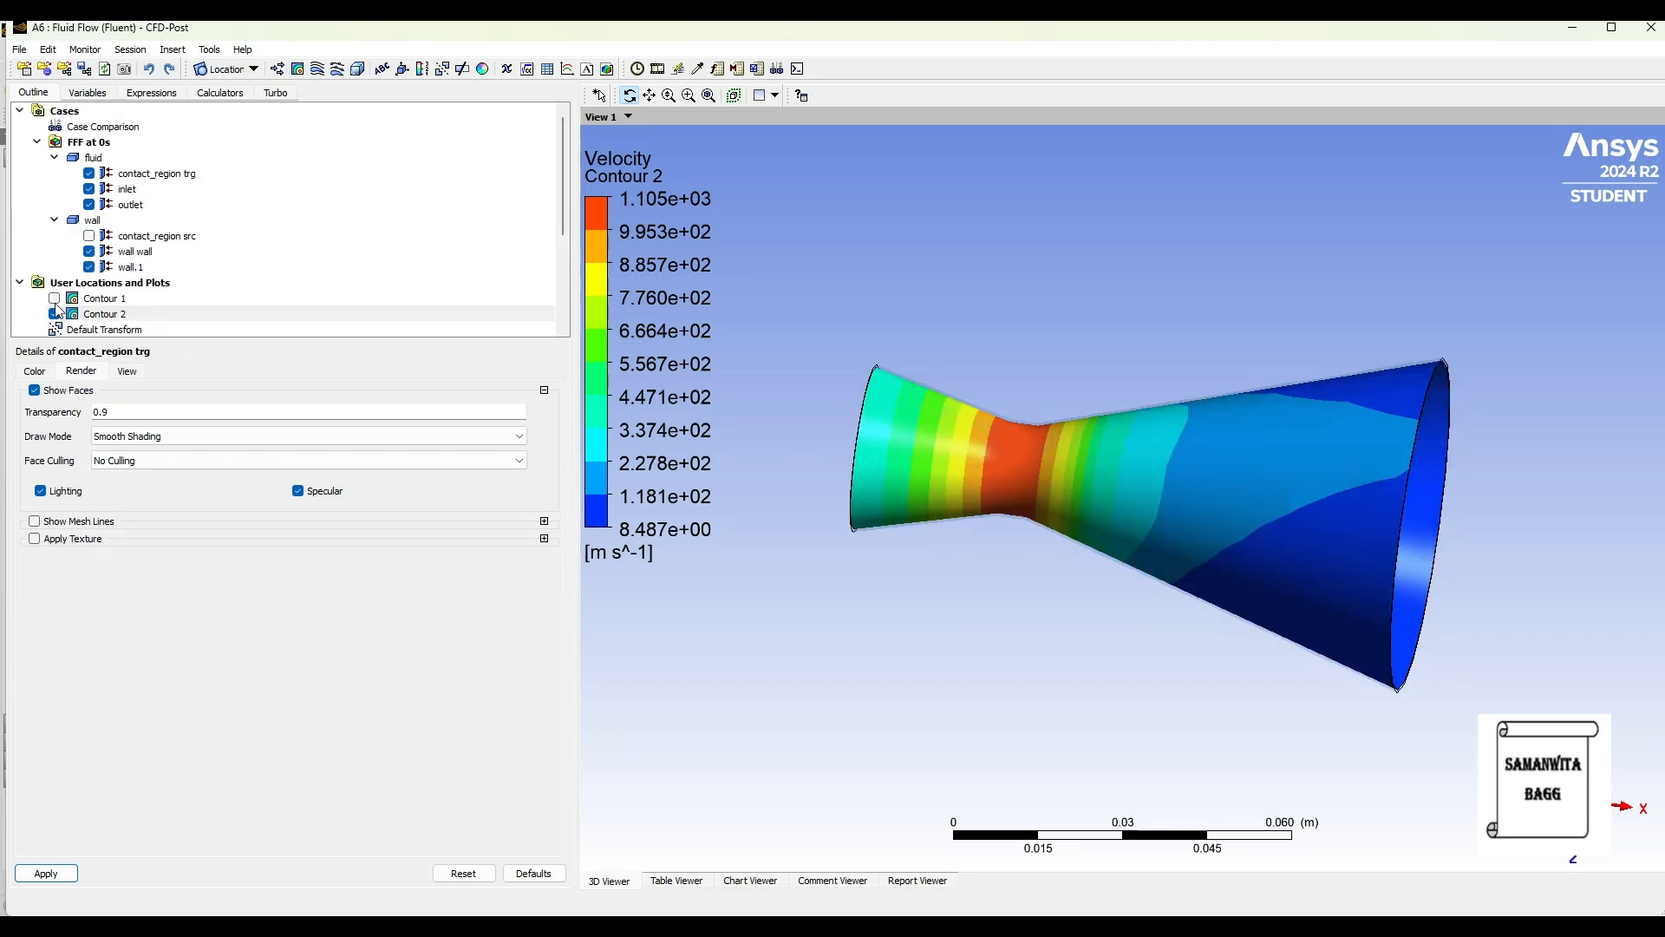
Leave the pressure contour (Contour 1) hidden so only the velocity contour shows, then select contact_region trg.
{"action": "left_click", "coordinate": [55, 298]}
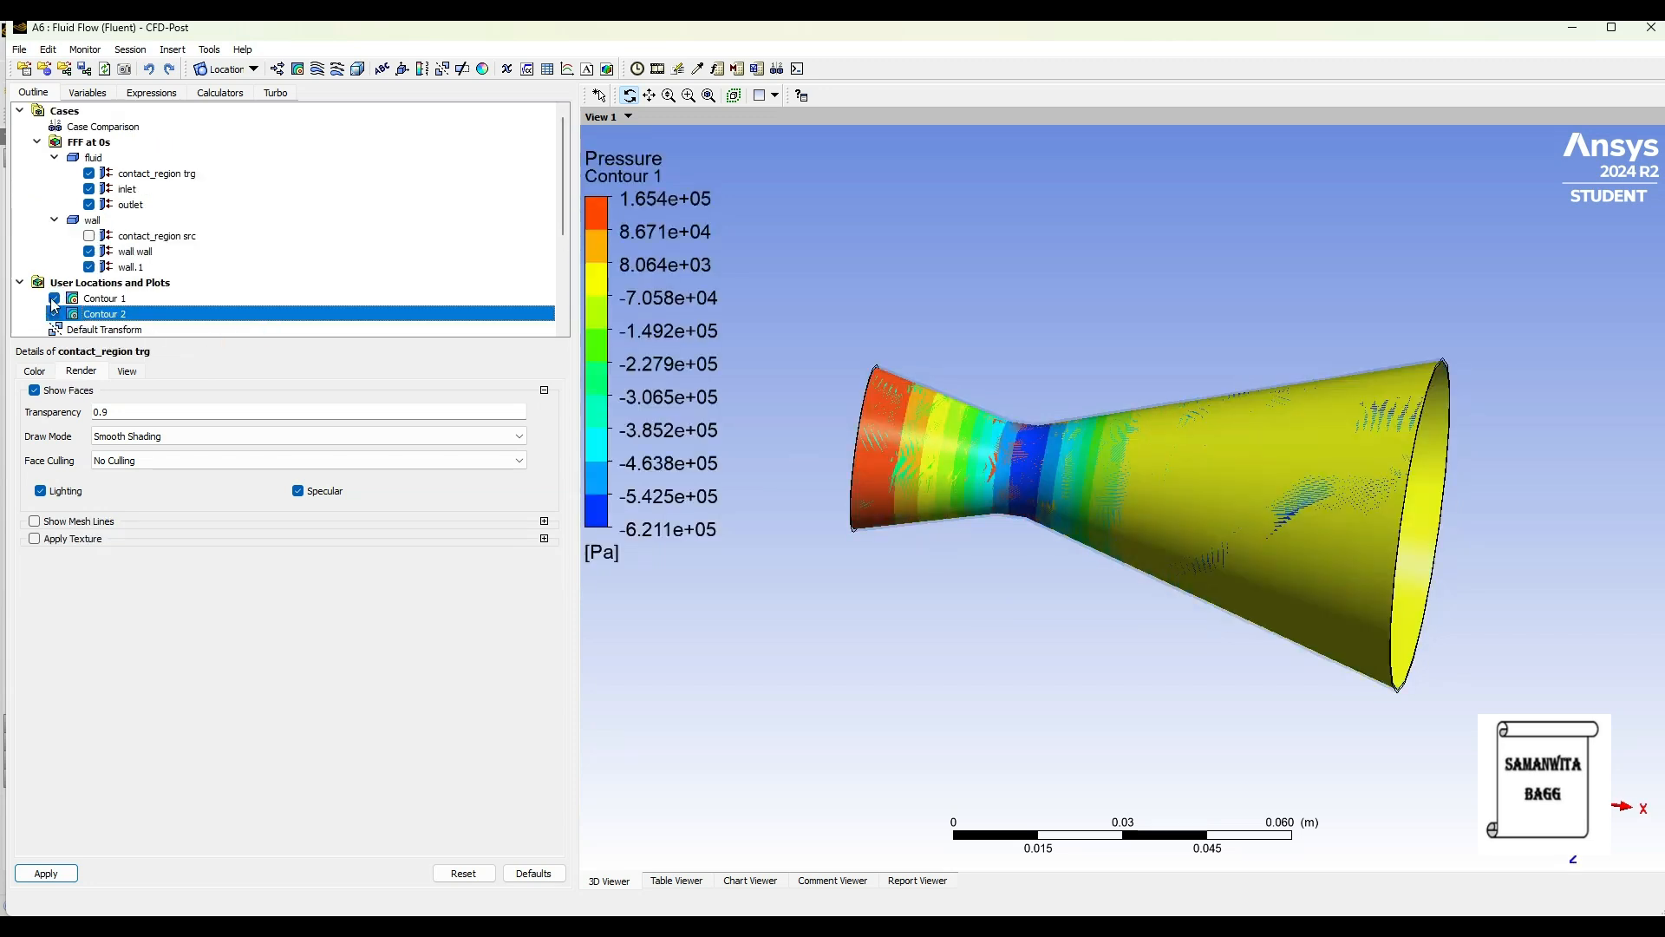
{"action": "left_click", "coordinate": [55, 298]}
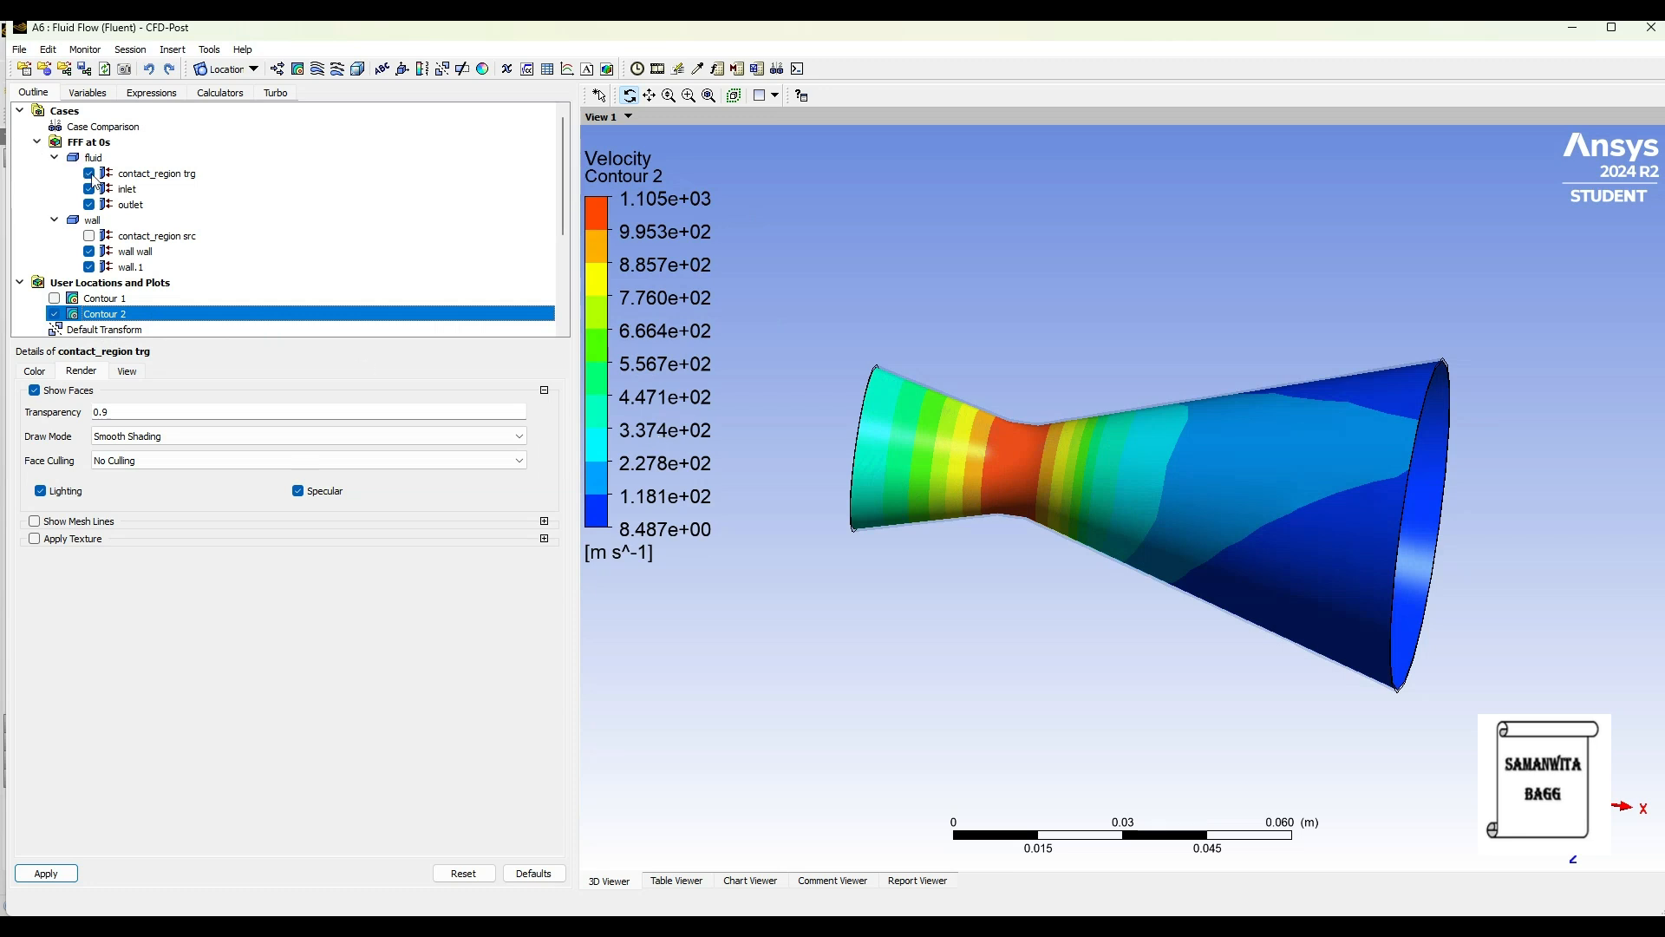
{"action": "left_click", "coordinate": [186, 175]}
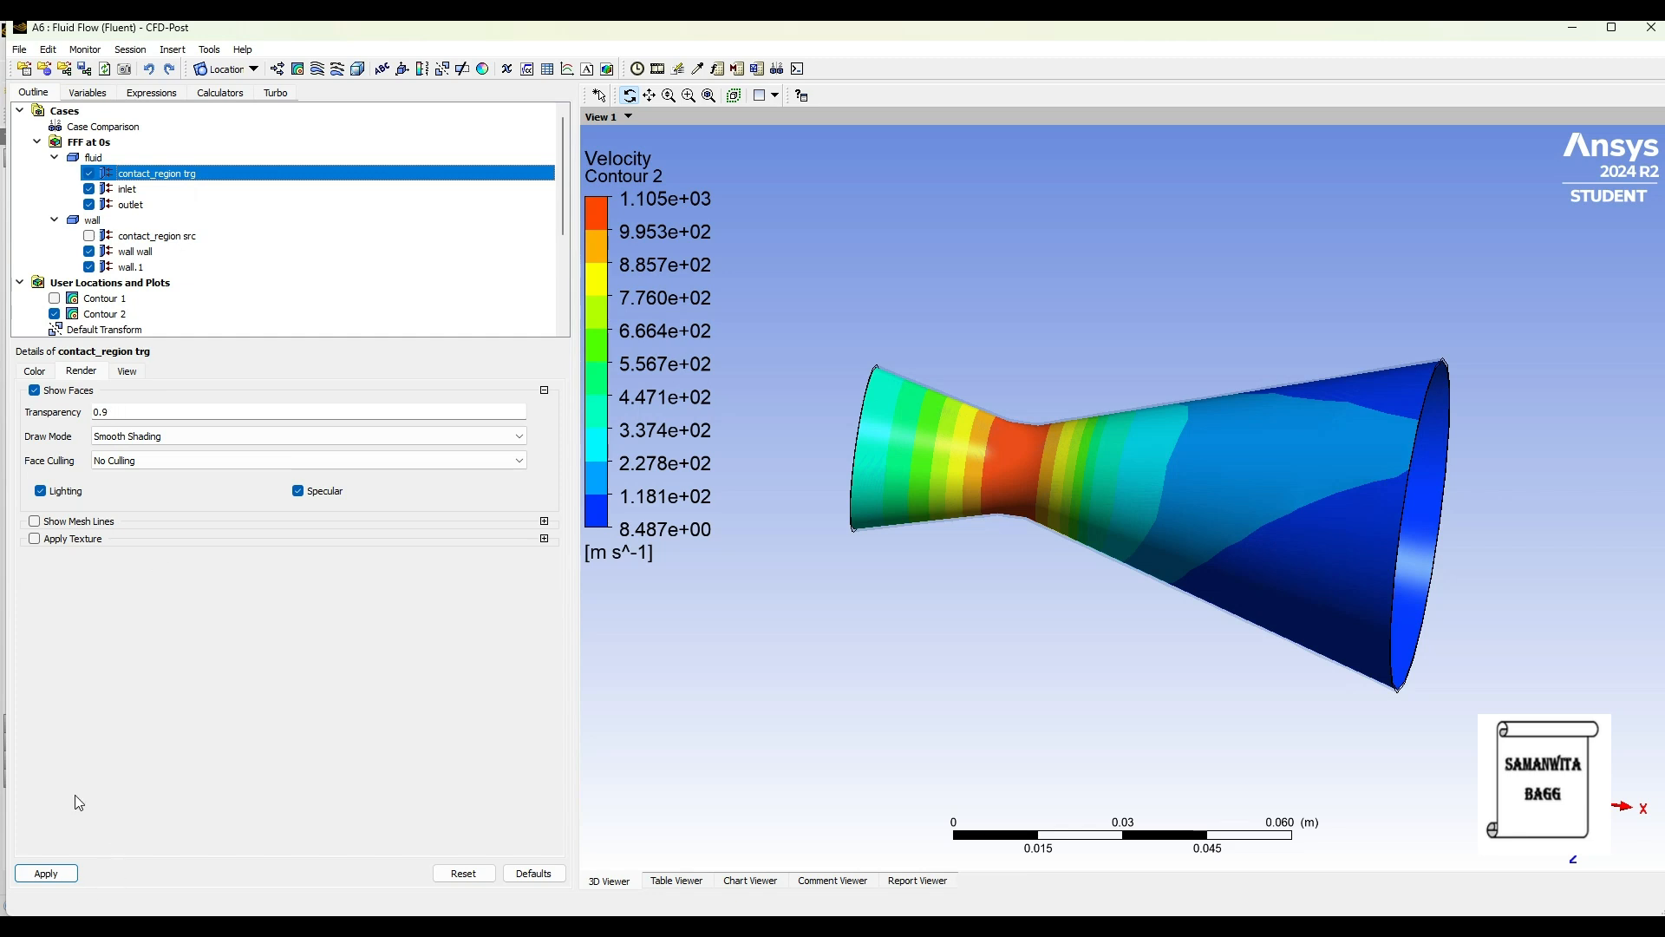